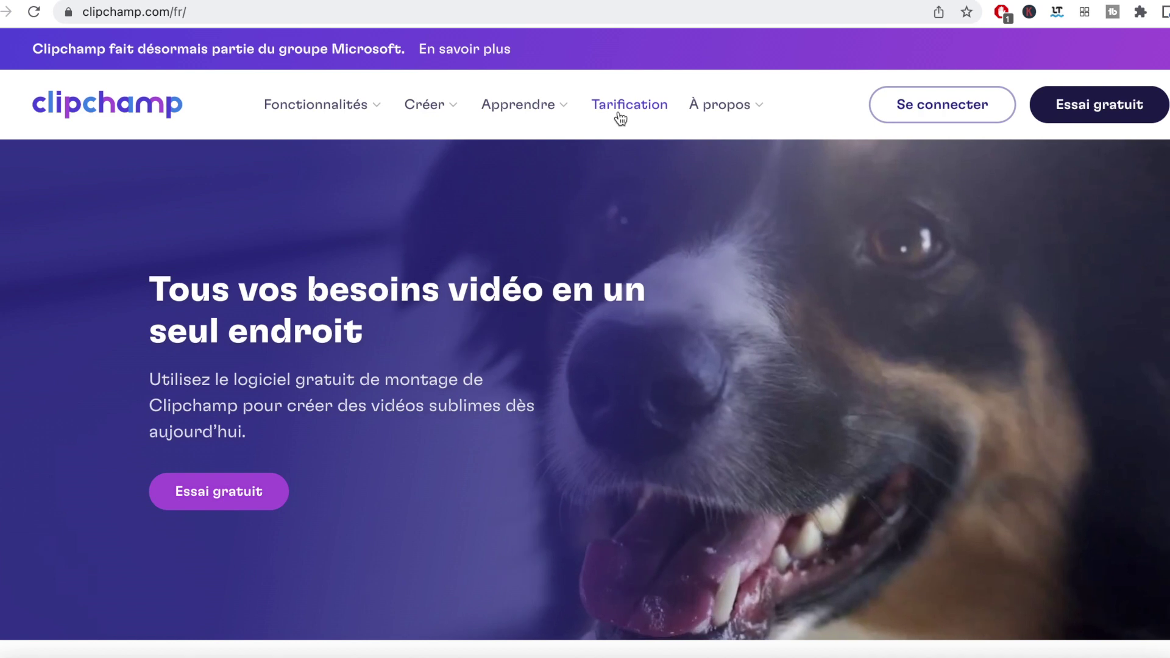
Examine the Clipchamp pricing page and compare the Gratuit and Essentials plans
left_click(620, 110)
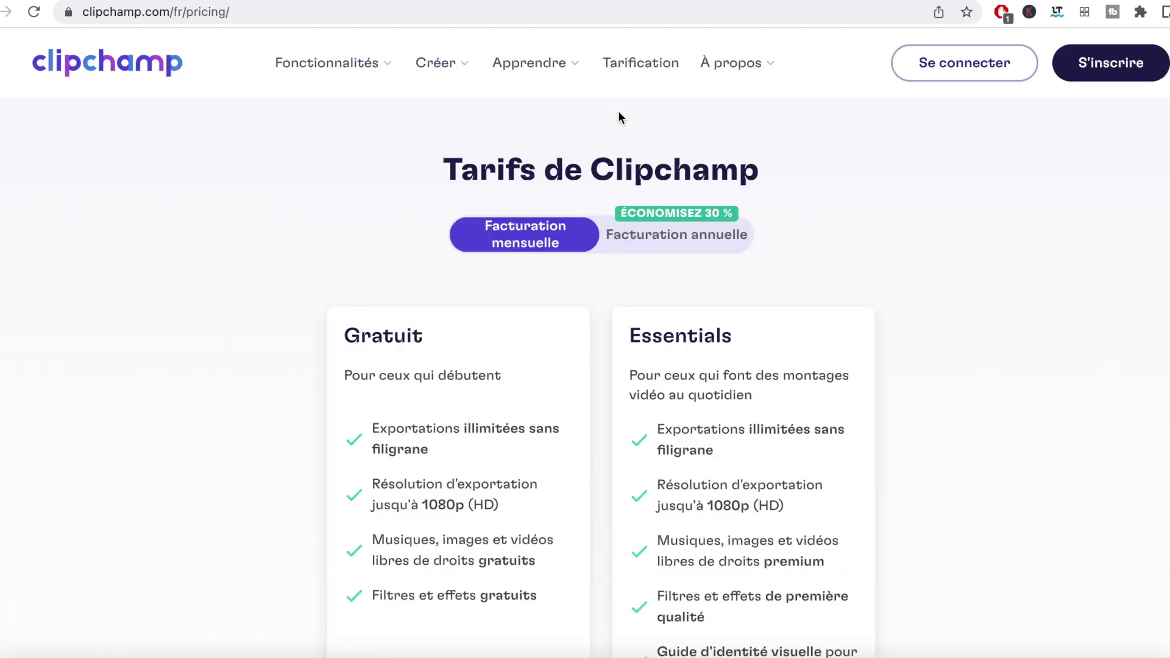
scroll(721, 247, "down", 2)
scroll(721, 250, "down", 2)
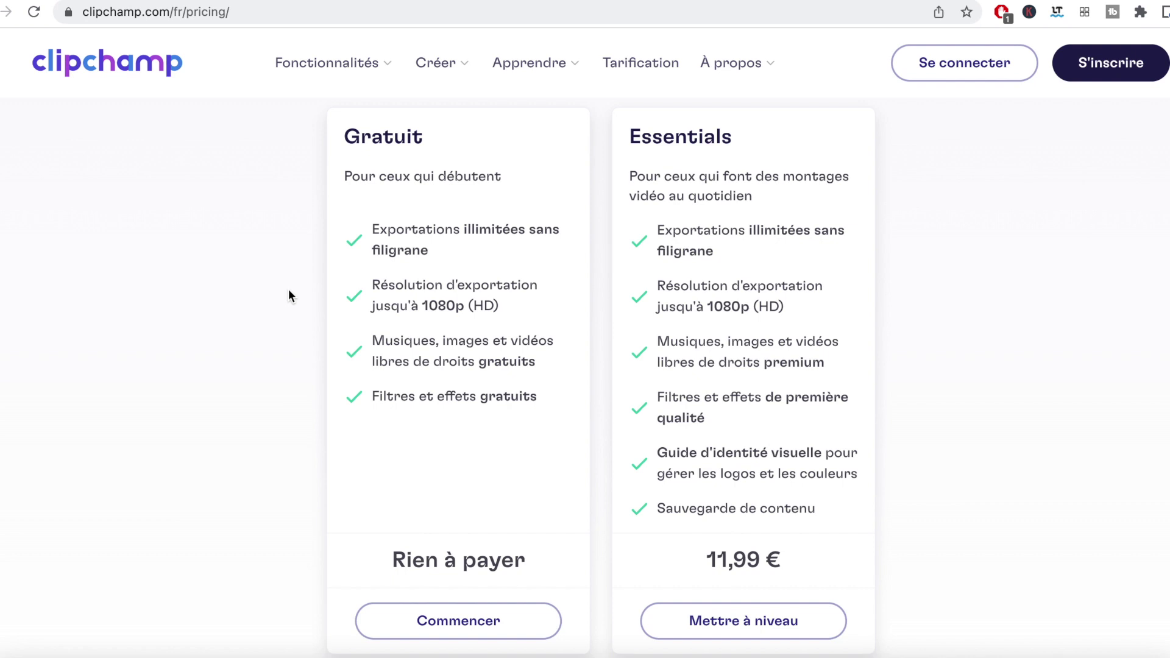
Sign up for the free Gratuit plan with a Google account and answer the question about the kind of video
left_click(458, 630)
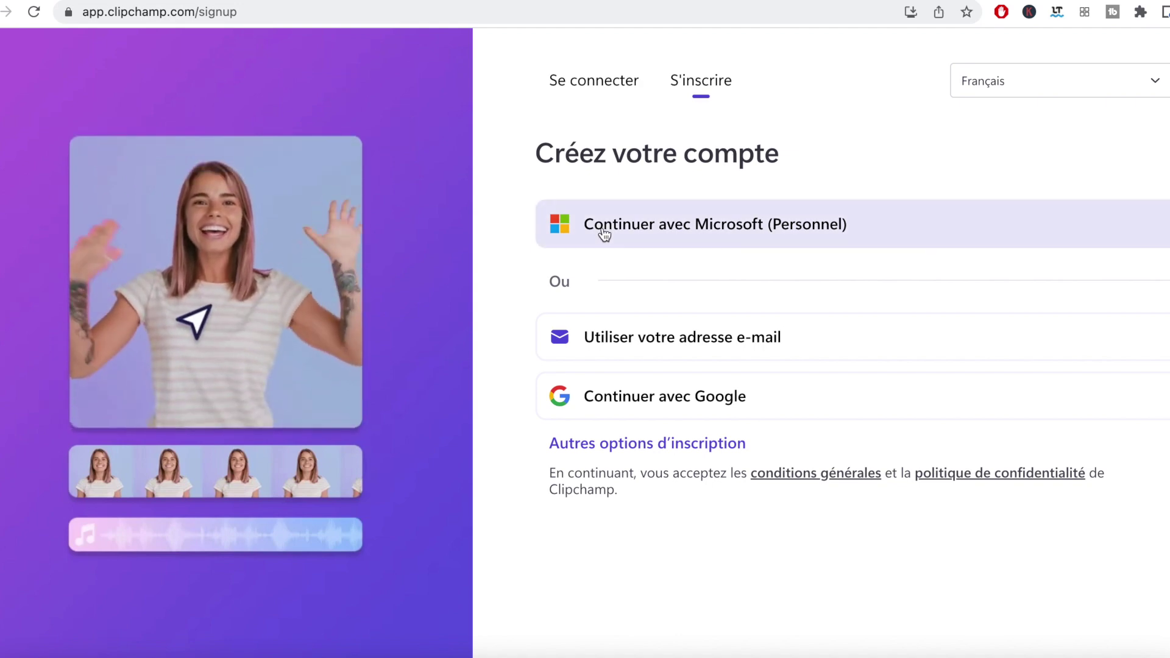
left_click(638, 397)
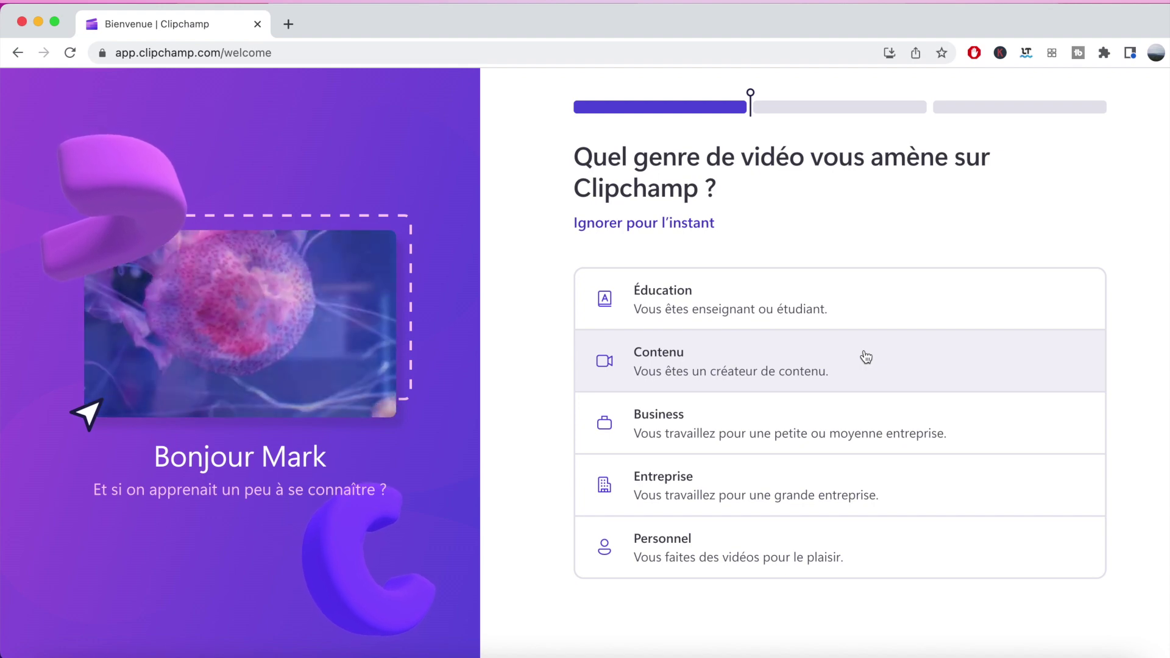
left_click(870, 477)
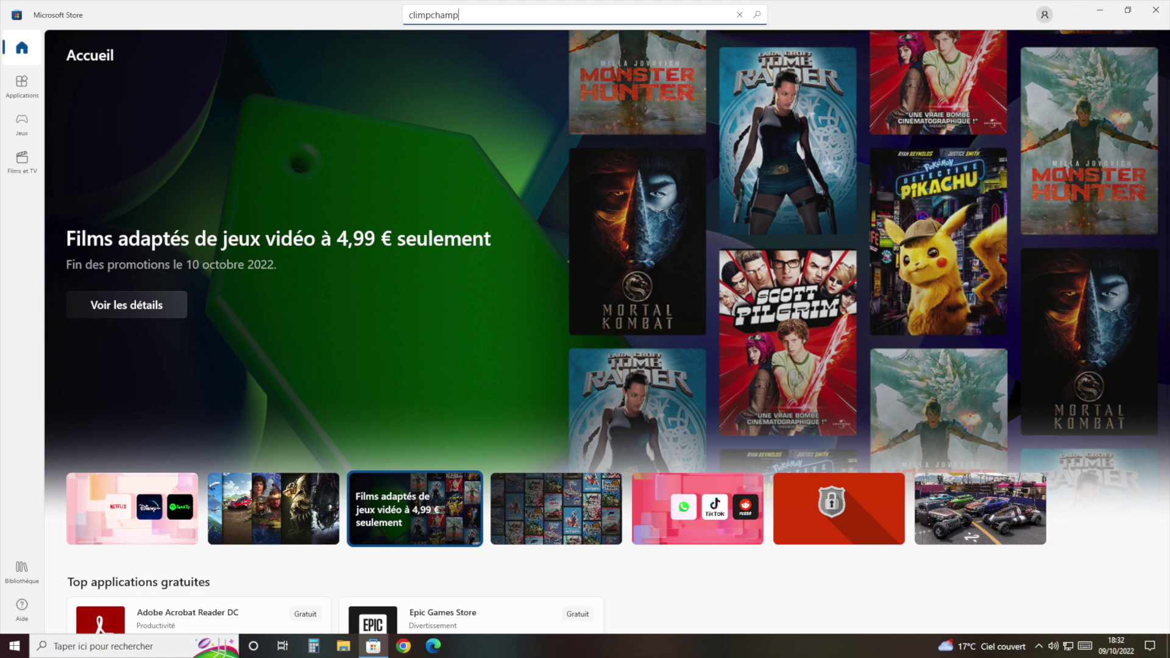
Switch to the Microsoft Store and search for "climpchamp"
key("Return")
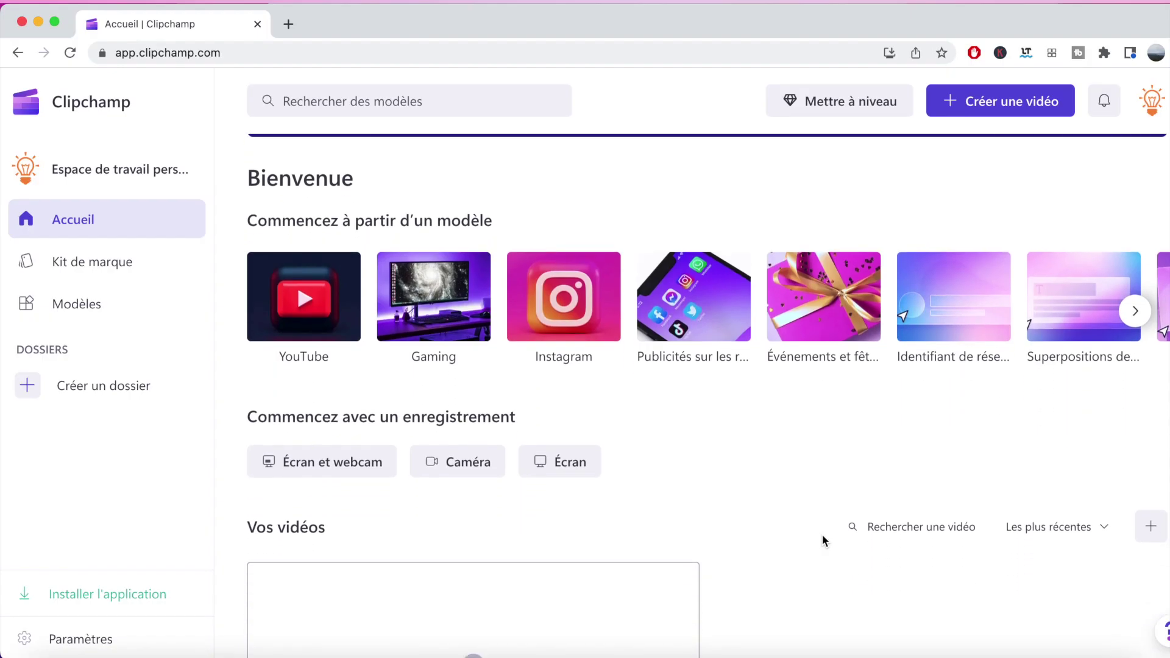
Install the Clipchamp application from the web home page and create a first video project
left_click(1002, 109)
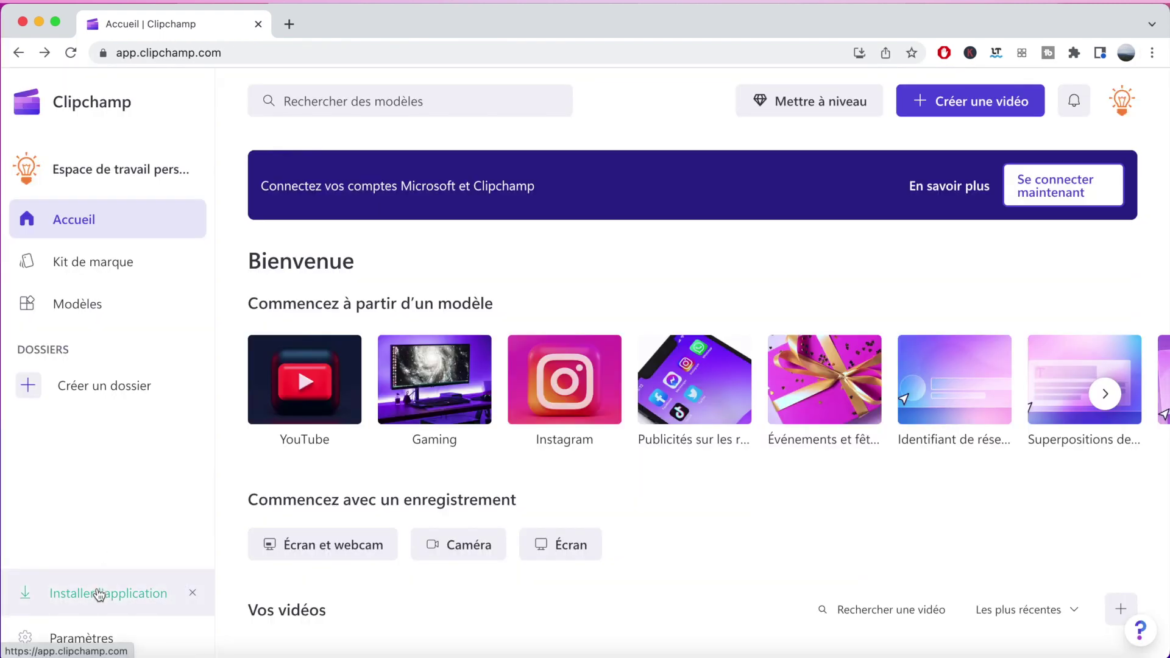
left_click(99, 594)
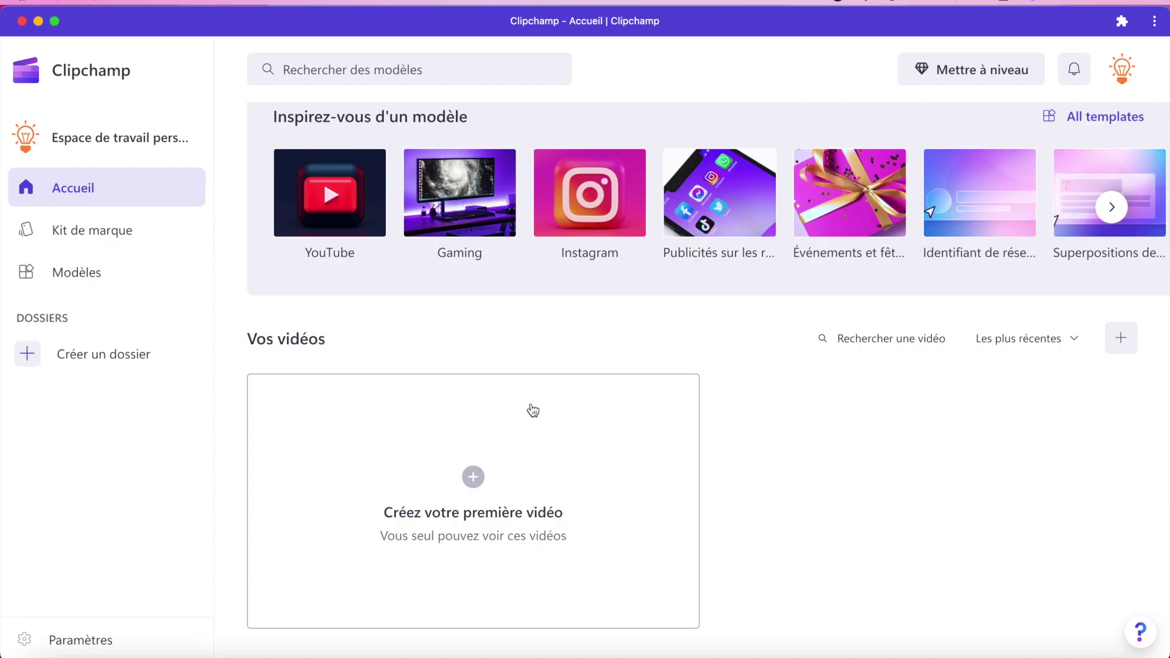
left_click(499, 482)
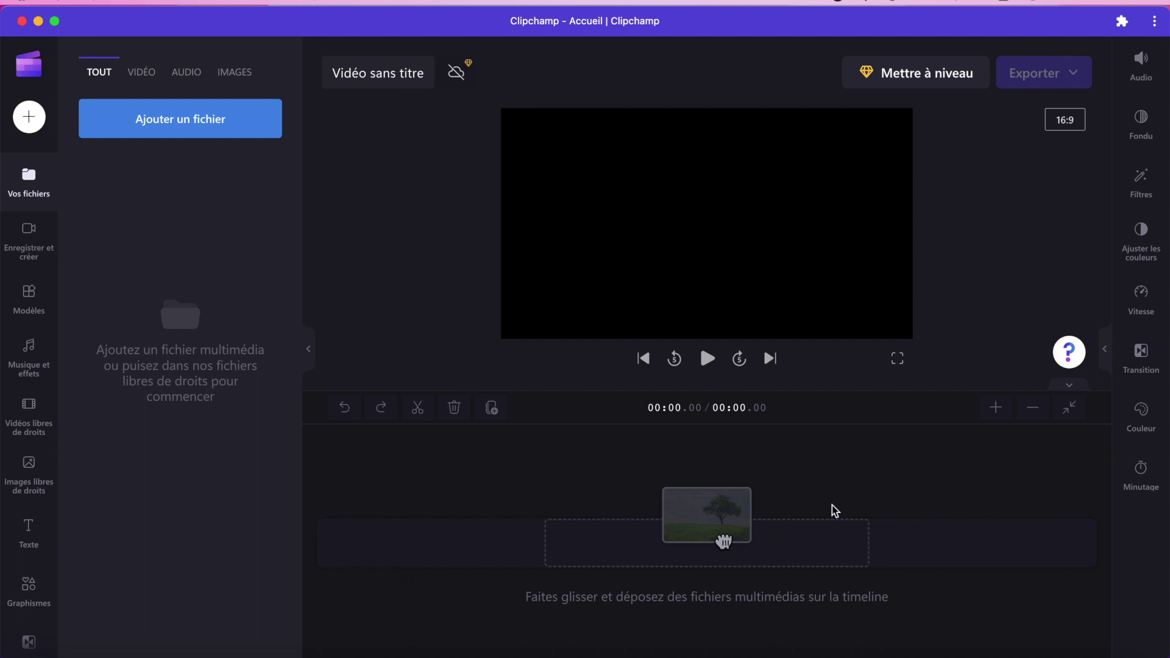
Review the editor's list of keyboard shortcuts, close it, and reveal the remaining tool categories
left_click(31, 65)
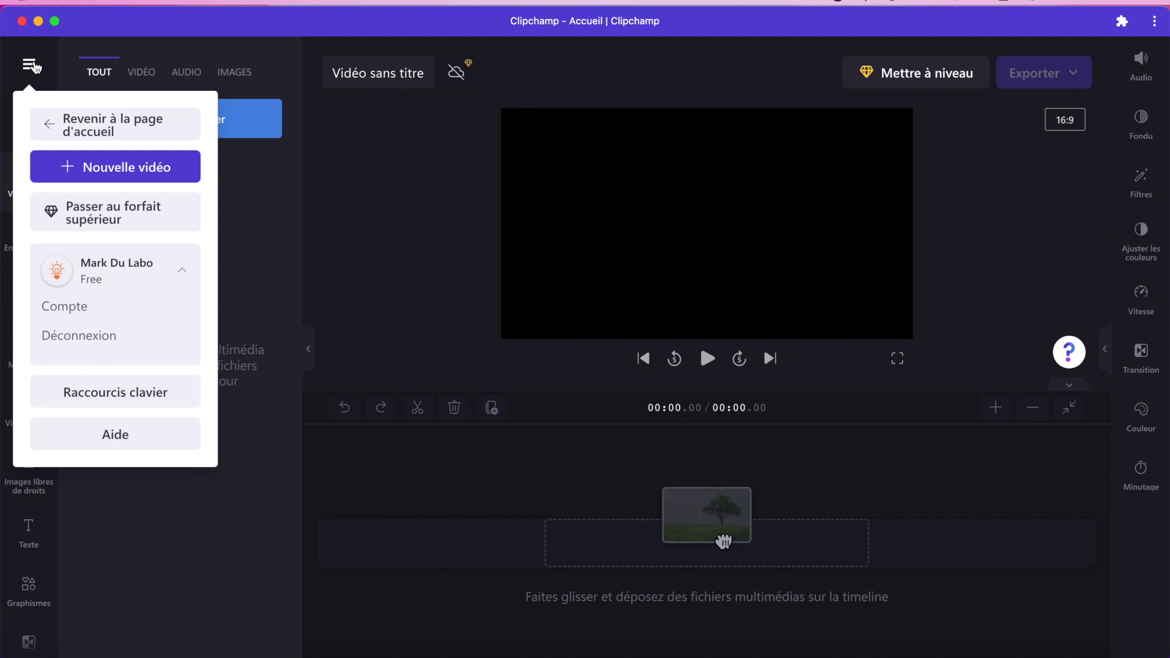
left_click(123, 394)
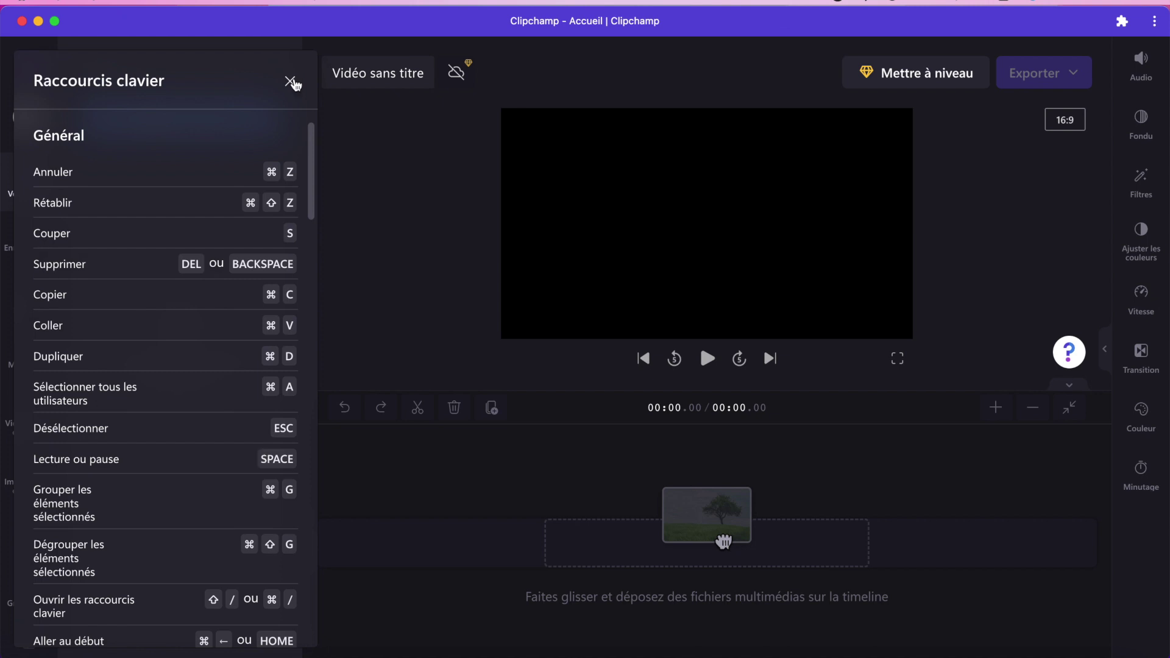
left_click(290, 82)
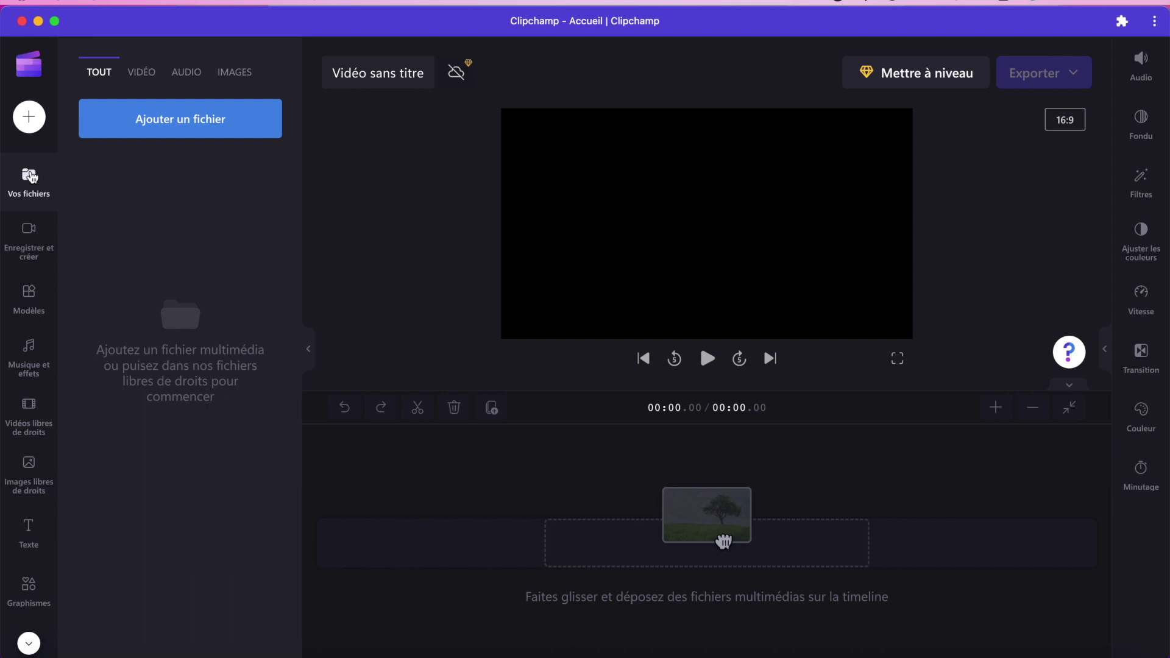
left_click(28, 647)
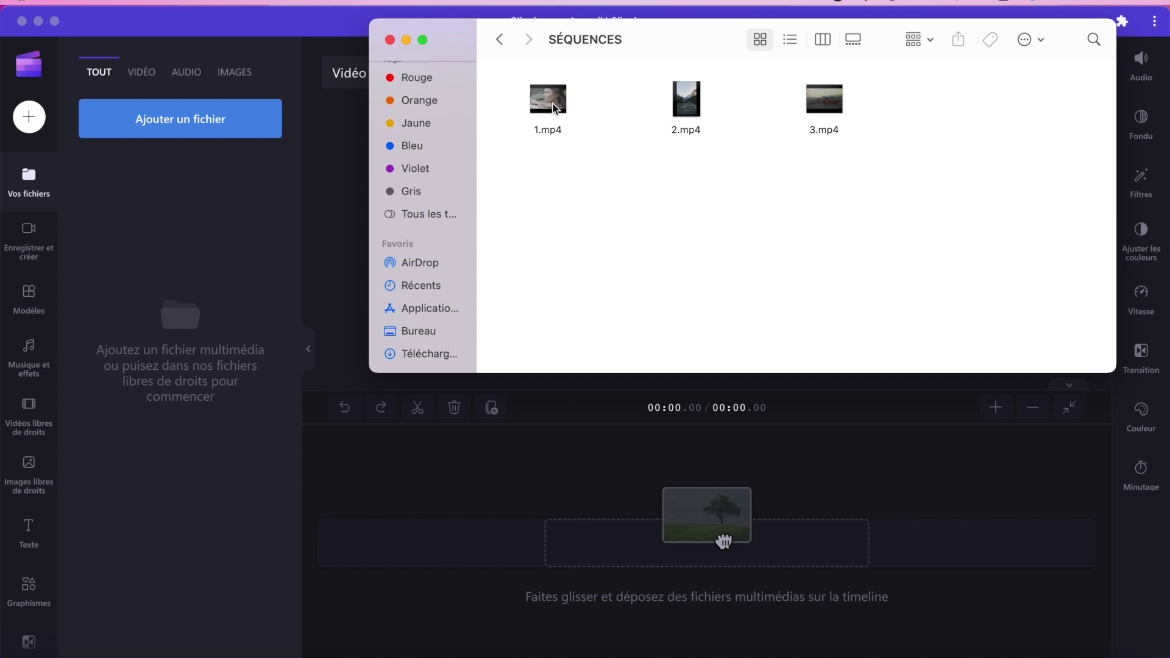
Import 1.mp4, 2.mp4 and 3.mp4 from the SÉQUENCES folder, and open the phone option for adding more media
left_click_drag(515, 164, 854, 99)
left_click_drag(546, 103, 171, 156)
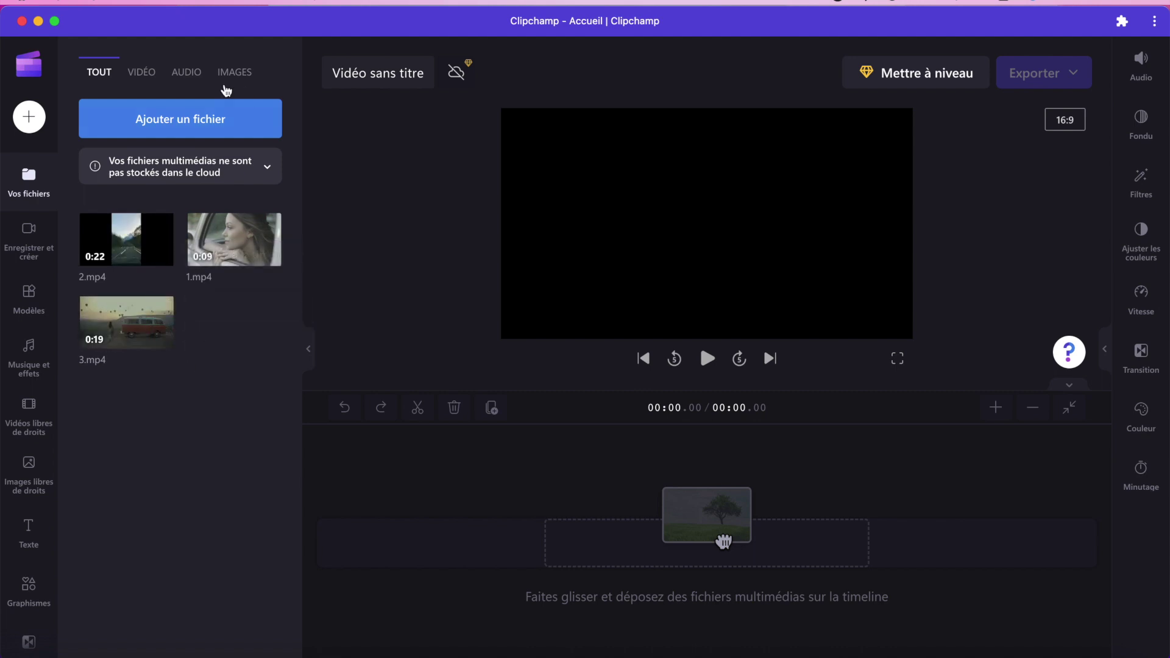
left_click(169, 121)
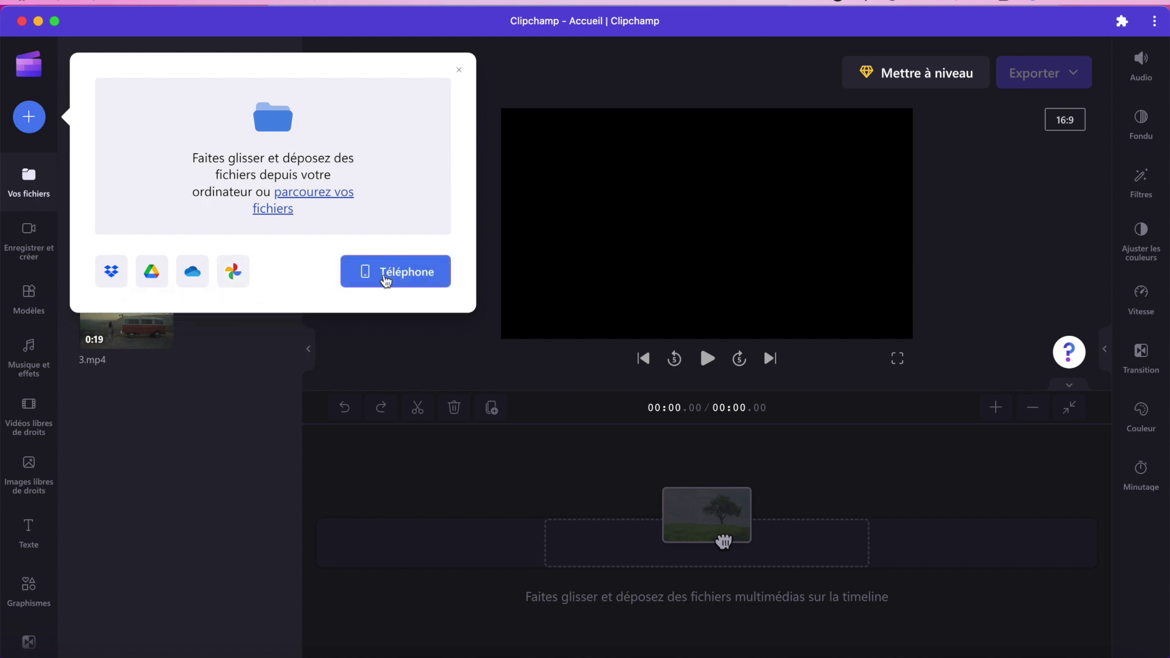
left_click(387, 281)
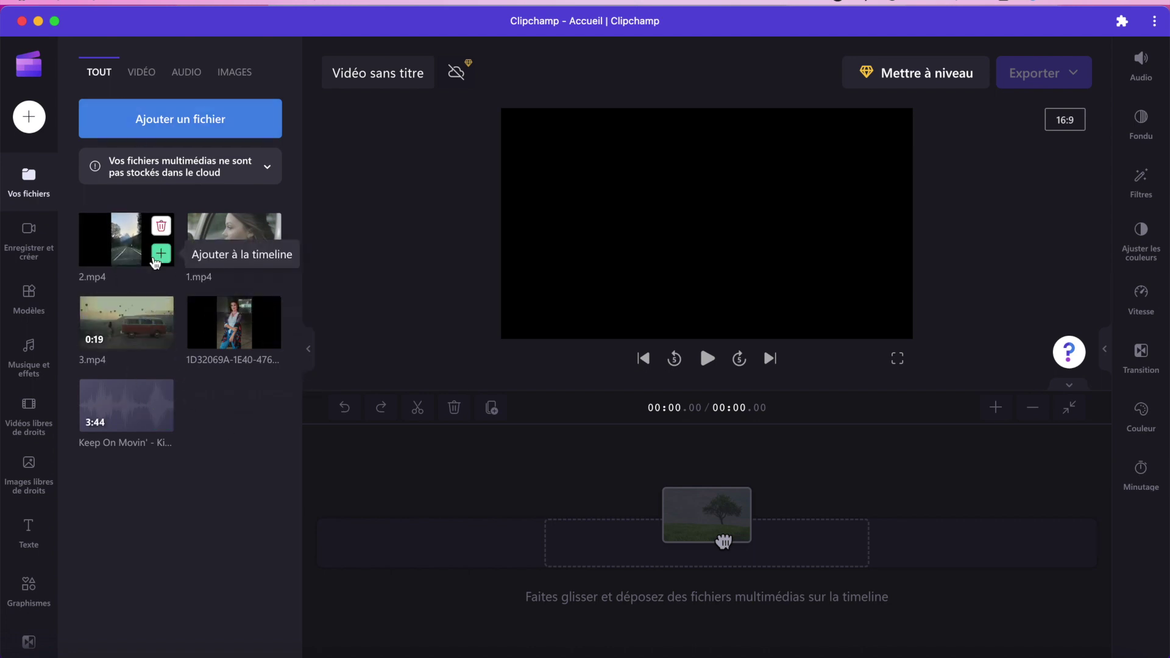
Browse the imported media by video, audio and image type, ending on the video files
left_click(141, 74)
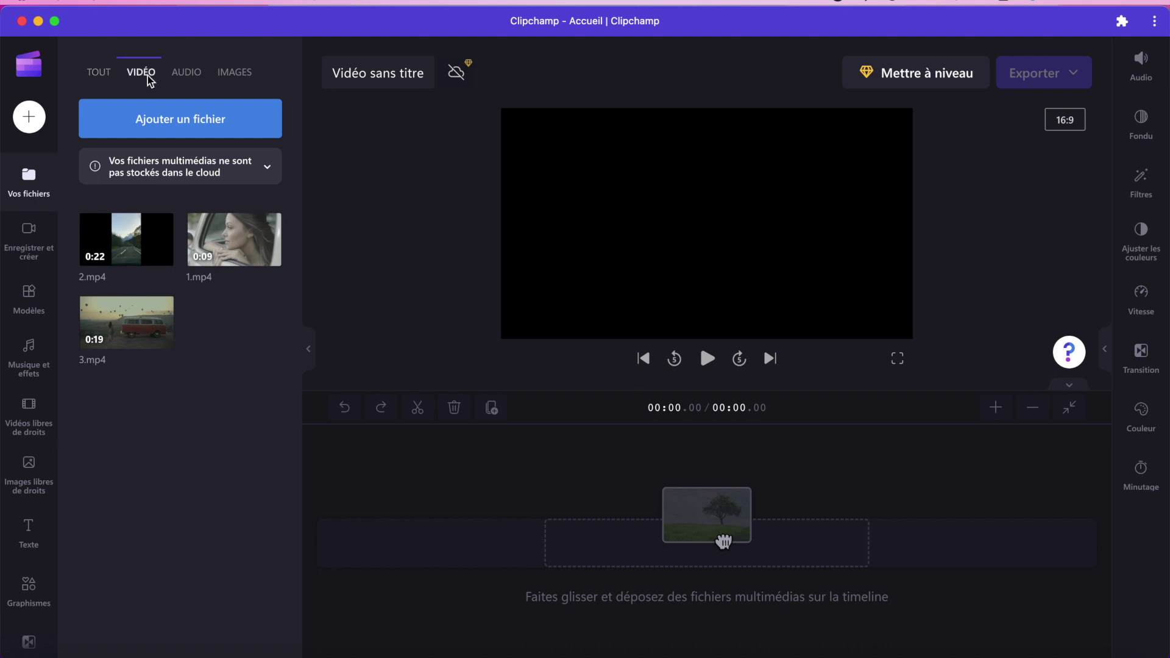
left_click(193, 76)
left_click(244, 76)
left_click(145, 77)
Place 1.mp4, 2.mp4 and 3.mp4 one after another on the timeline's main track
left_click_drag(234, 240, 368, 542)
left_click_drag(120, 249, 749, 552)
left_click(1034, 411)
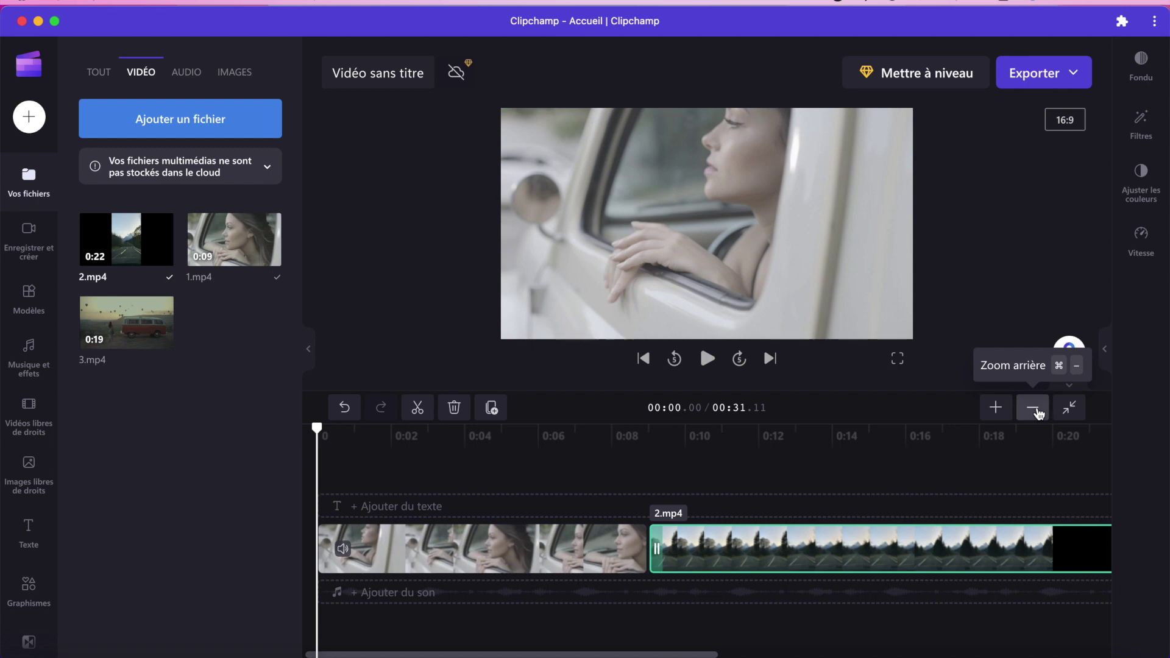
left_click(1034, 410)
left_click(1034, 410)
left_click(1034, 410)
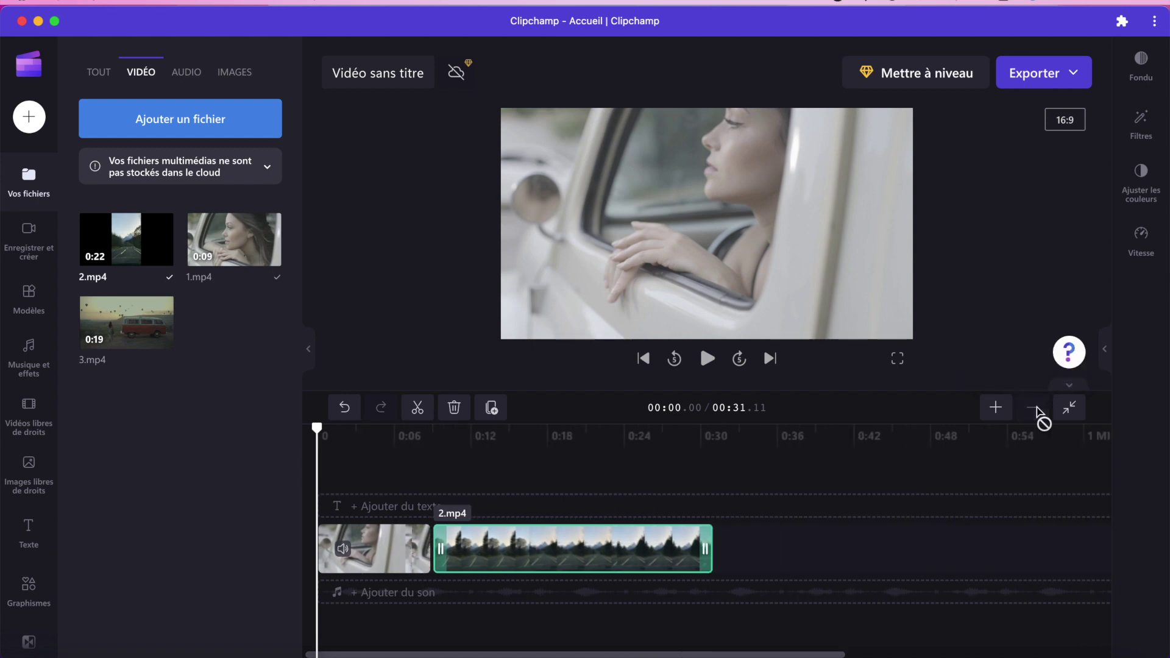
left_click_drag(127, 321, 792, 559)
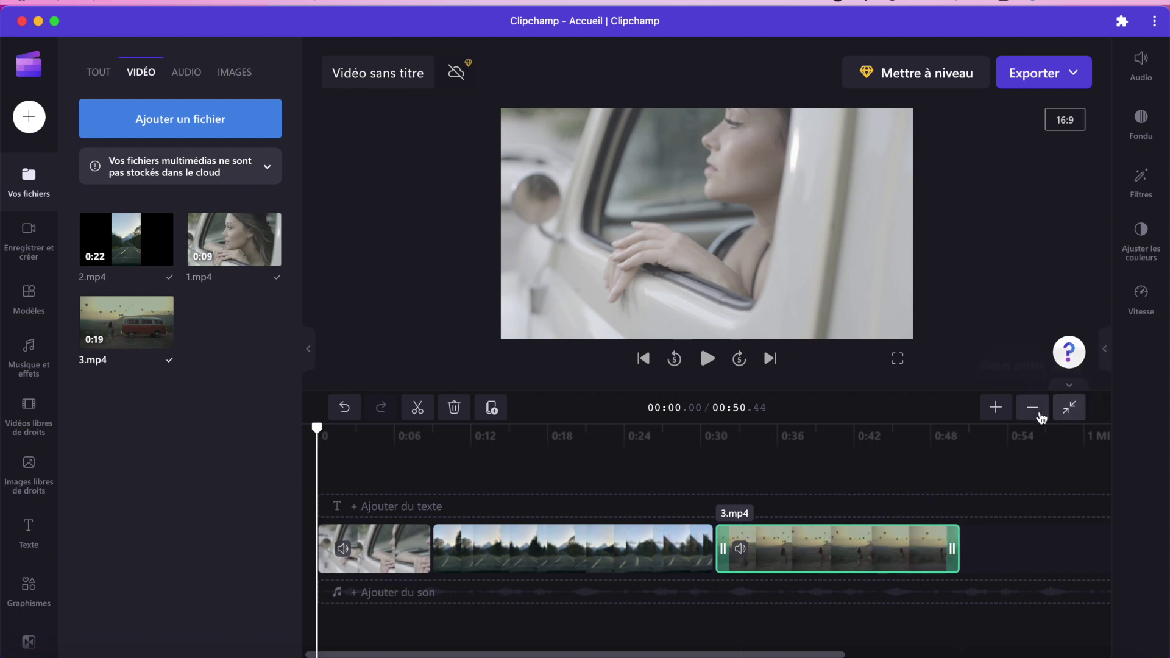
Stack additional copies of 2.mp4 and 1.mp4 on separate tracks above the main clips
left_click(1036, 412)
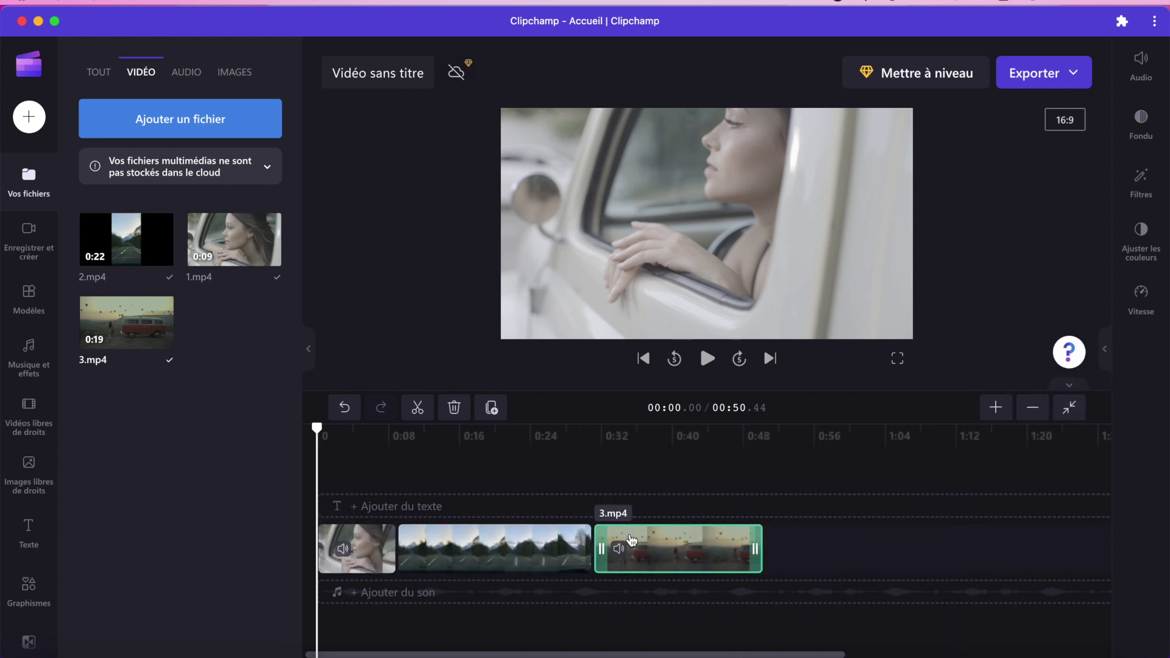
left_click_drag(125, 241, 352, 501)
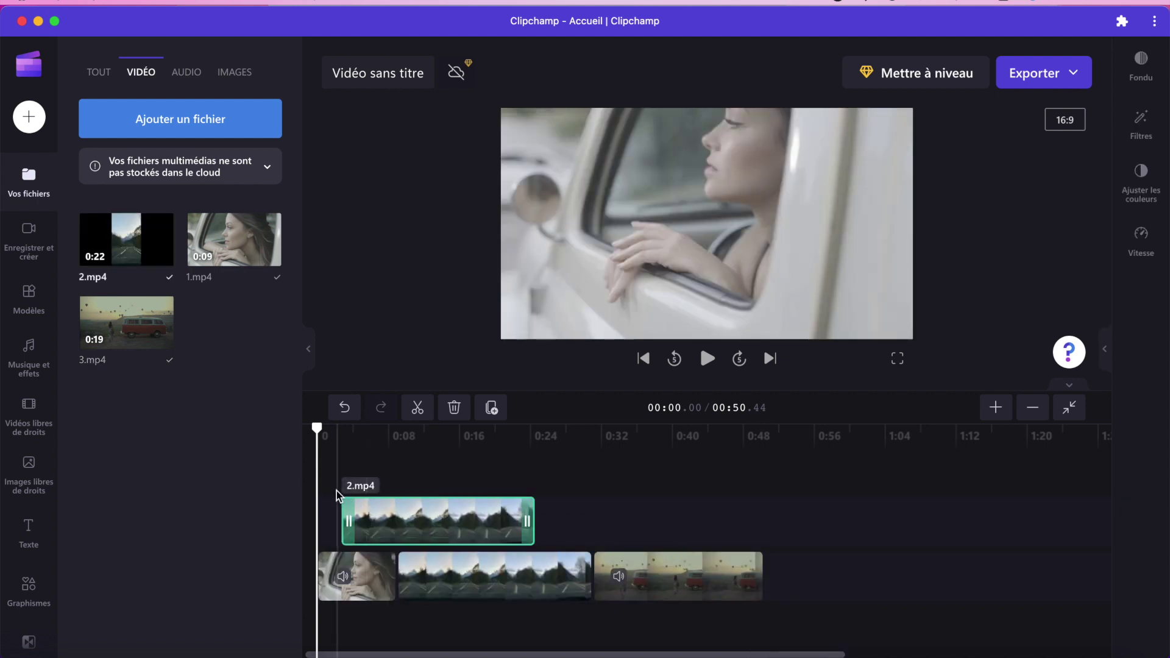
left_click_drag(234, 241, 427, 484)
scroll(674, 501, "down", 3)
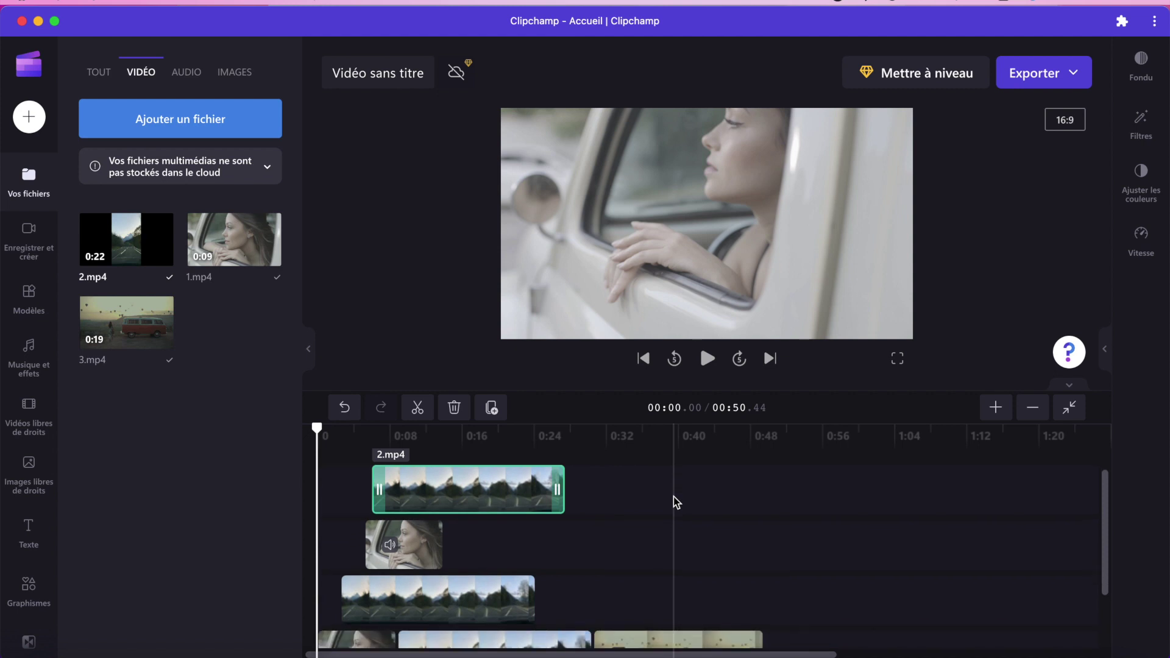
scroll(437, 479, "up", 2)
scroll(417, 484, "down", 2)
Delete the uppermost stacked copies and preview the remaining 2.mp4 overlay above 1.mp4
left_click(417, 483)
key("Delete")
key("space")
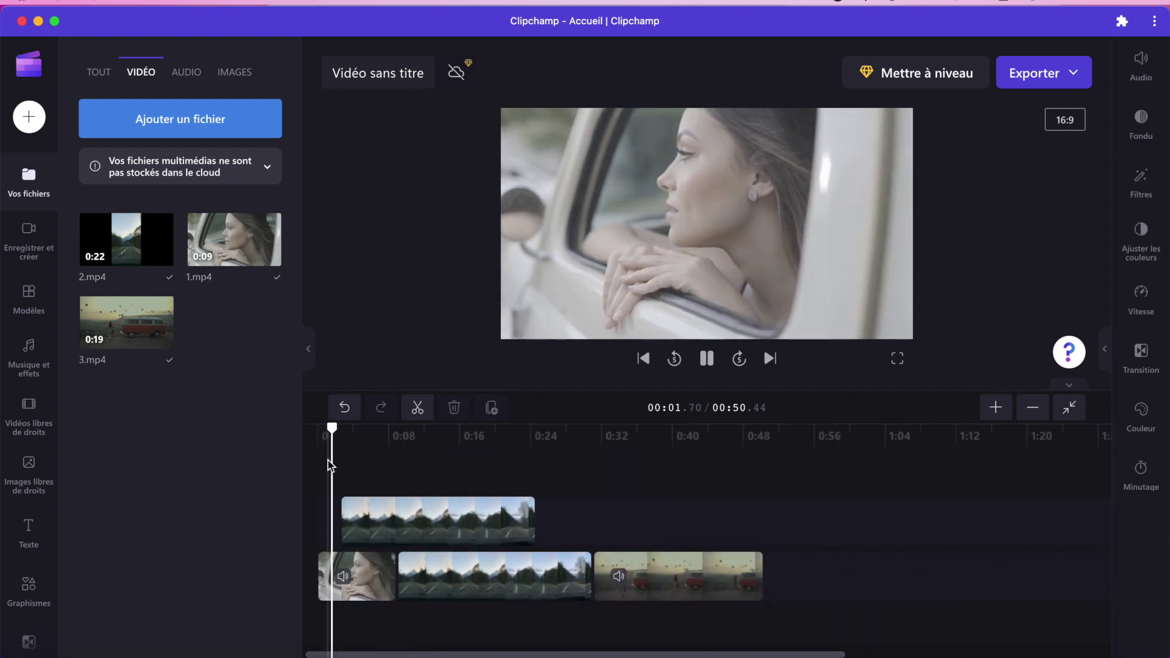
key("space")
Delete the 2.mp4 overlay from the track above the main clips
left_click(397, 528)
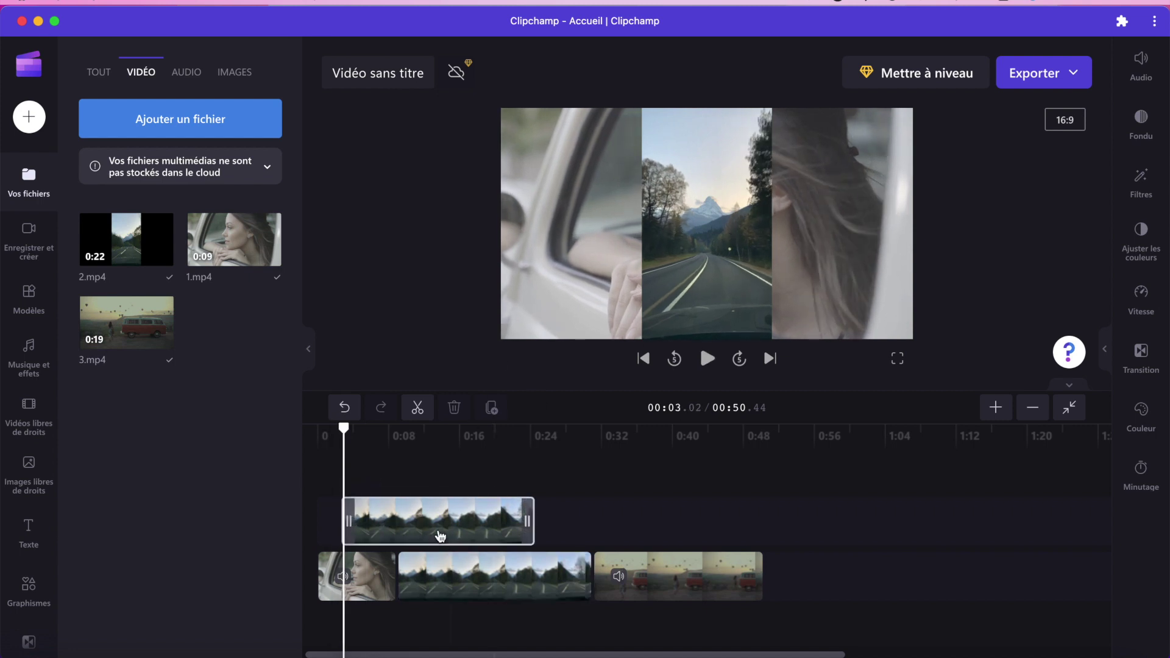
left_click(440, 534)
key("Delete")
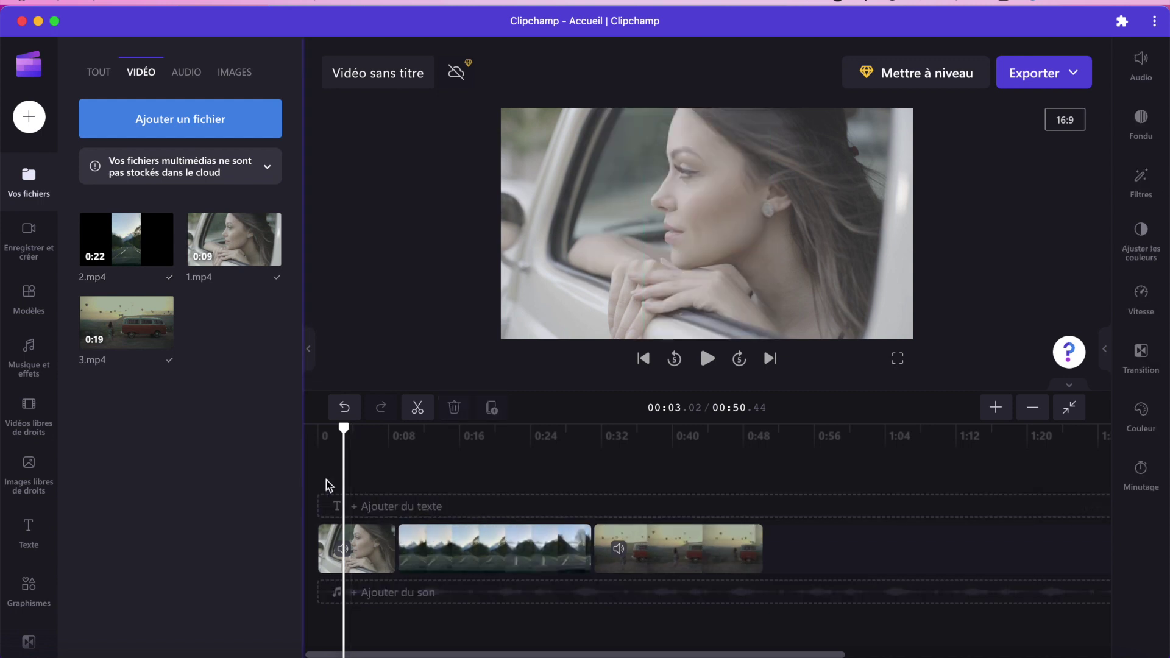
Return the playhead to the start and add the Keep On Movin' - King Canyon.mp3 music beneath the clips
left_click_drag(345, 462, 308, 478)
left_click(185, 72)
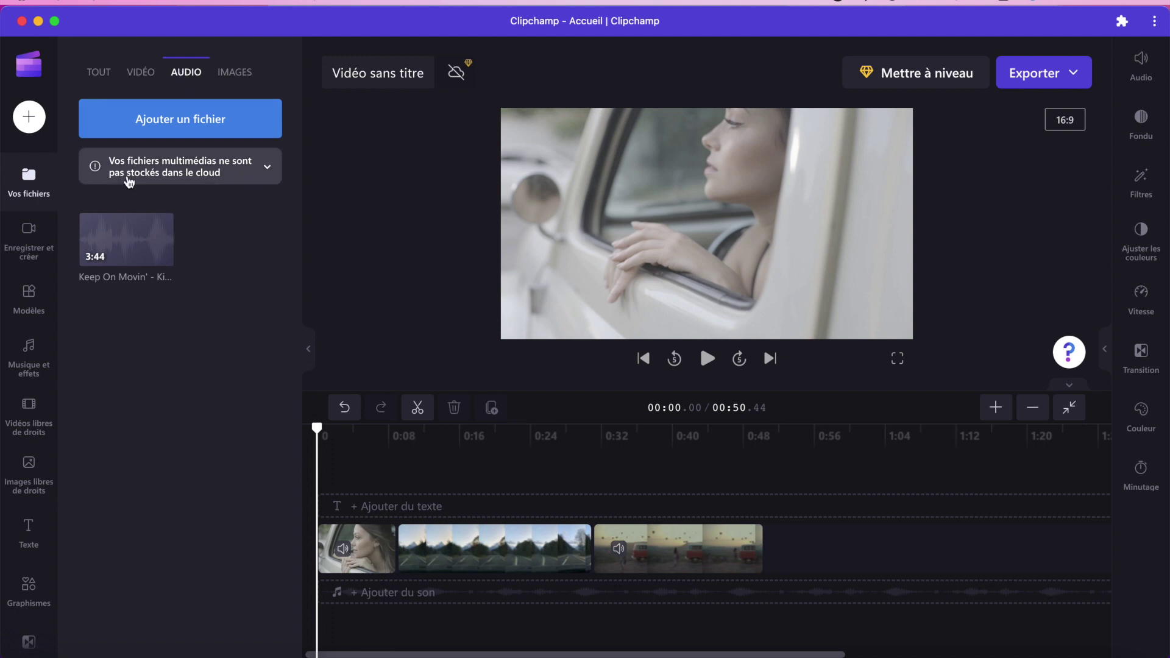
left_click_drag(104, 240, 332, 576)
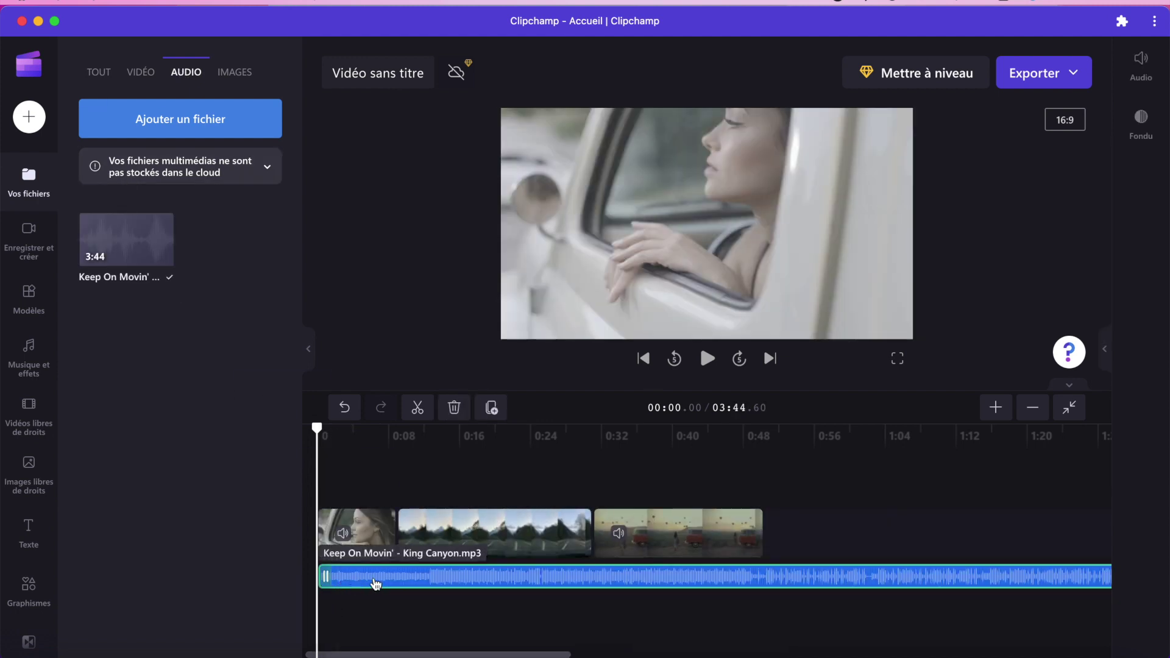
Examine the clips and music at several timeline zoom levels, finishing with the whole project fitted in view
left_click(355, 480)
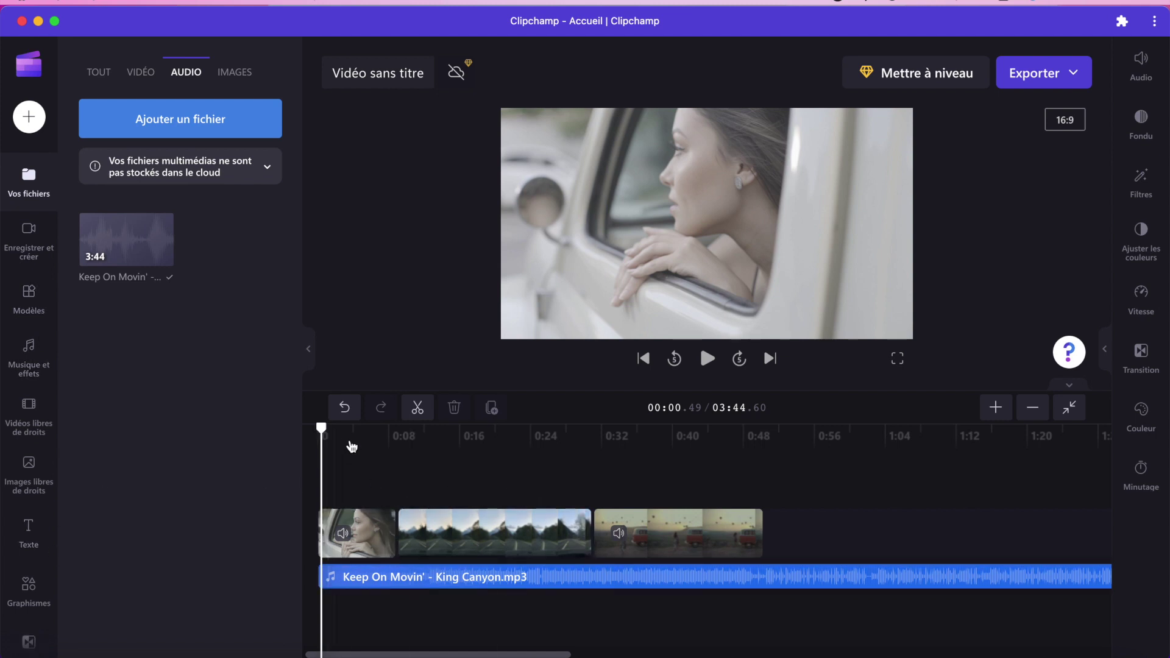
left_click(326, 434)
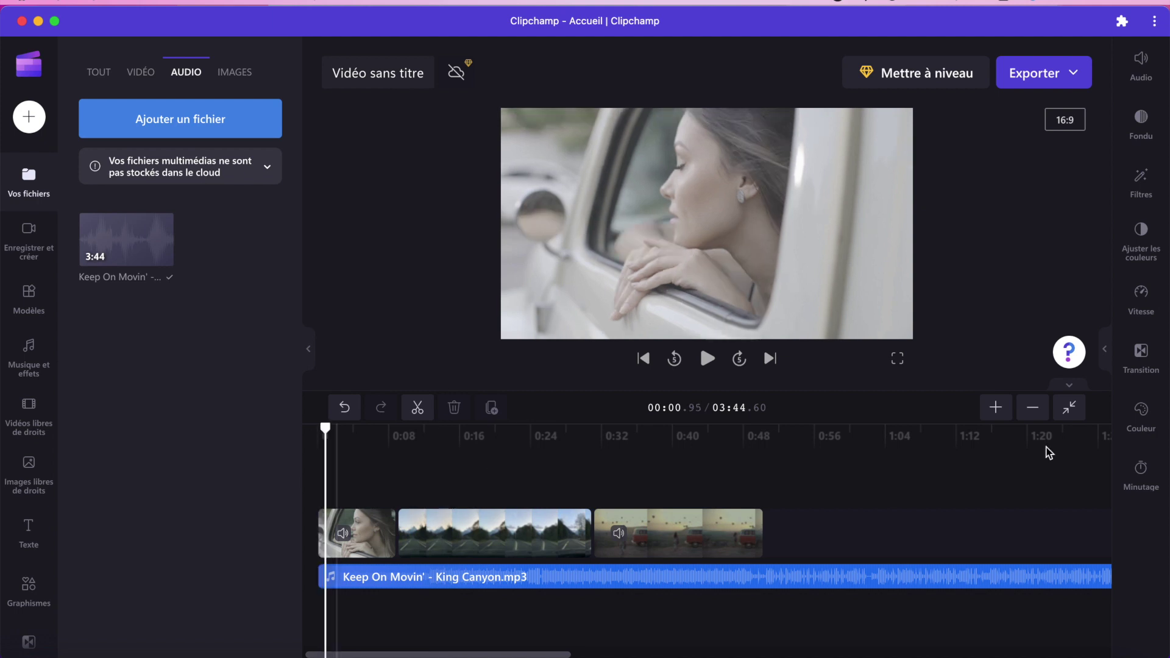
left_click(1032, 407)
left_click(1032, 407)
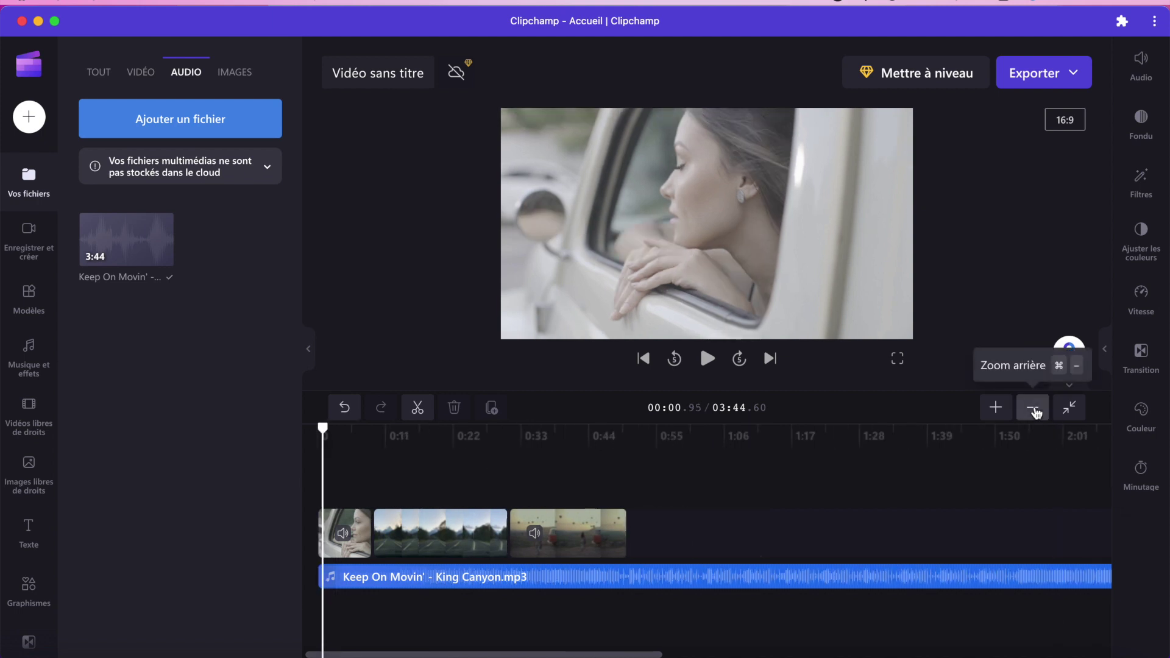
left_click(996, 407)
left_click(997, 407)
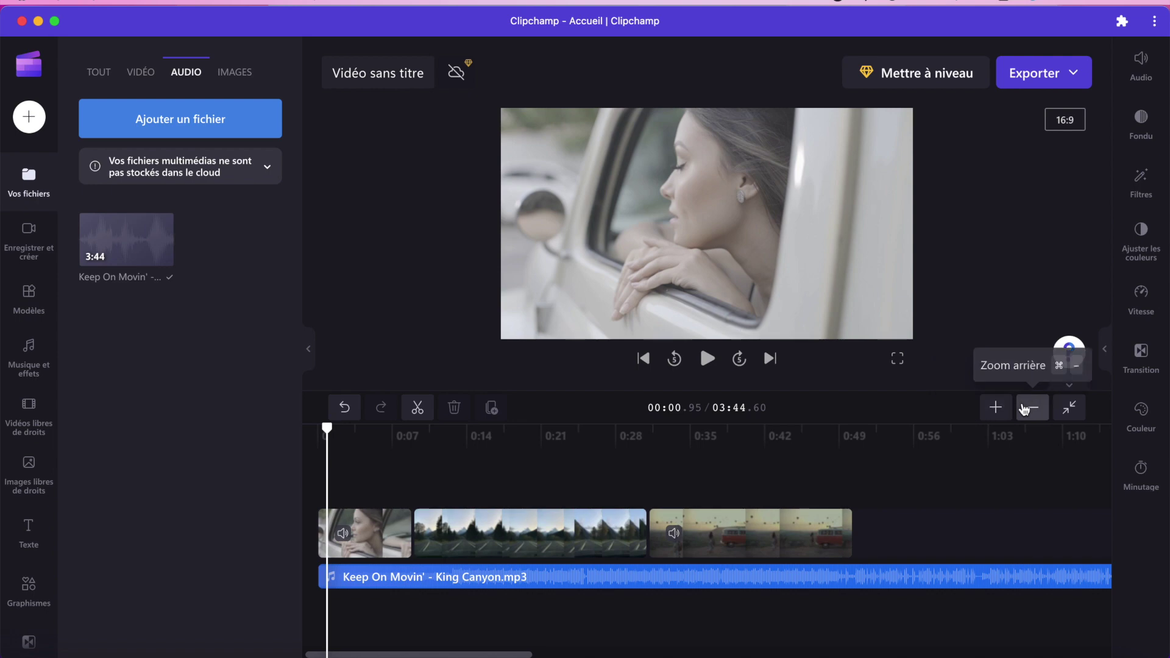
left_click(1039, 407)
left_click(1039, 407)
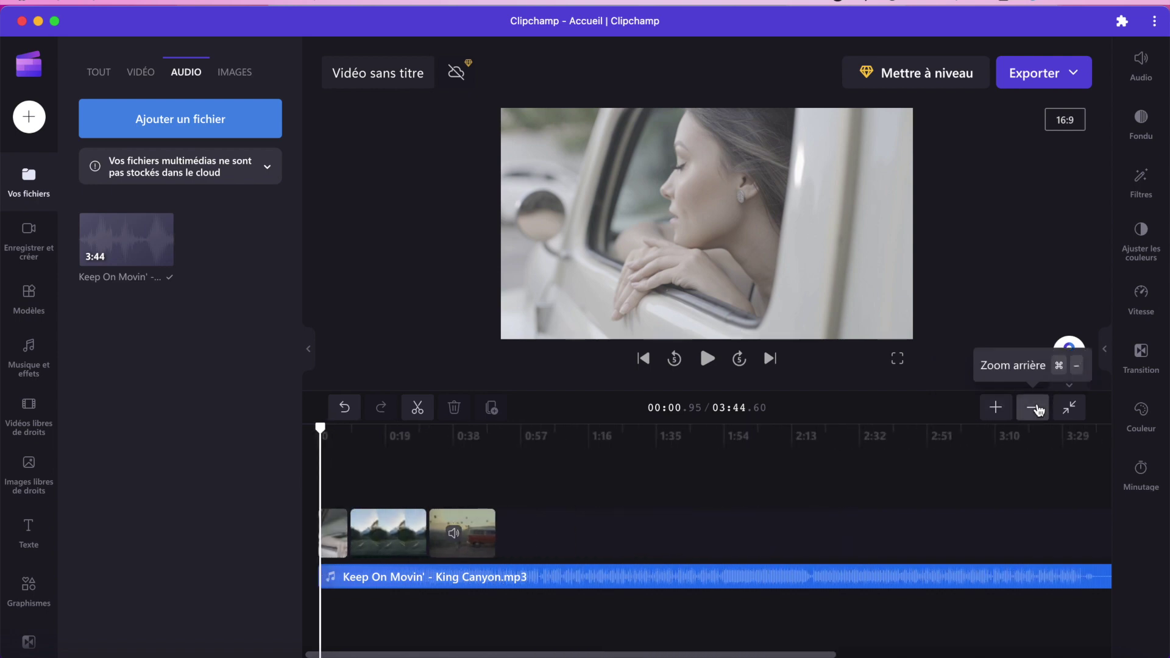
left_click(997, 407)
left_click(996, 407)
left_click(996, 407)
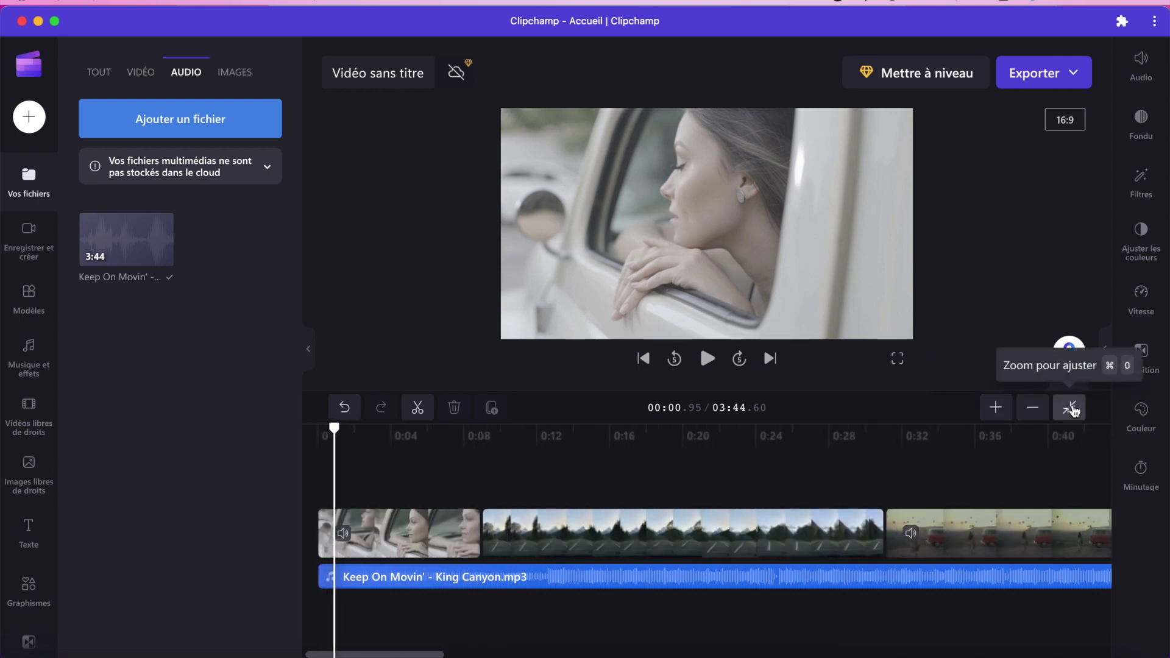
left_click(1071, 408)
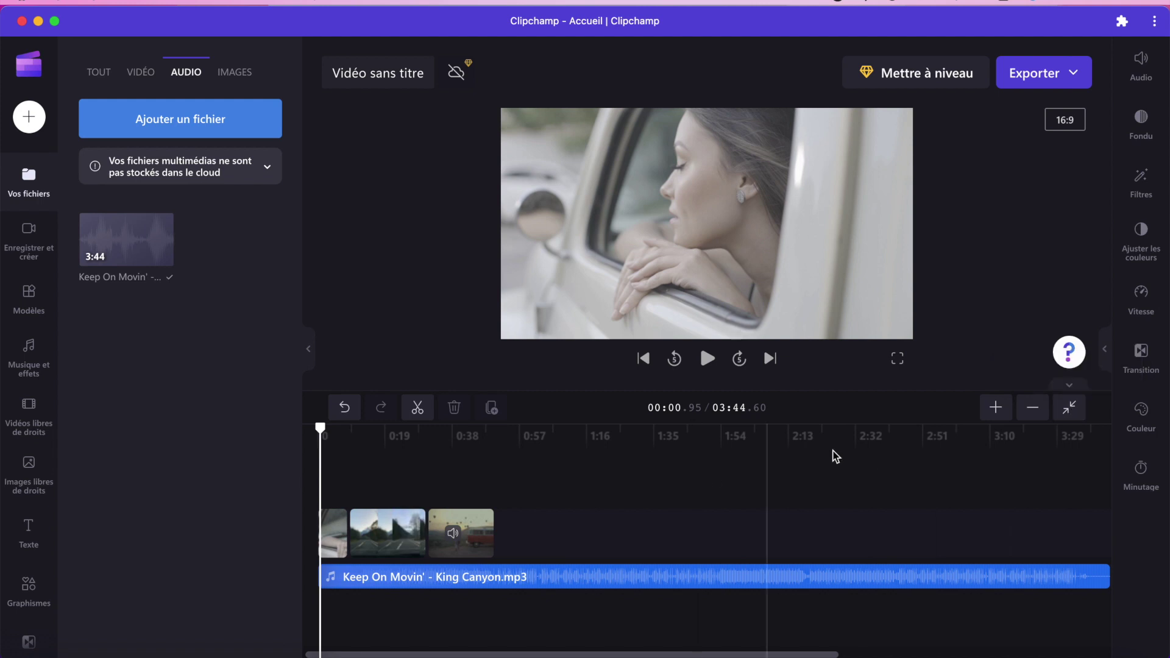
Undo the addition of the Keep On Movin' - King Canyon.mp3 music and redo it, twice in a row
left_click(993, 407)
left_click(993, 407)
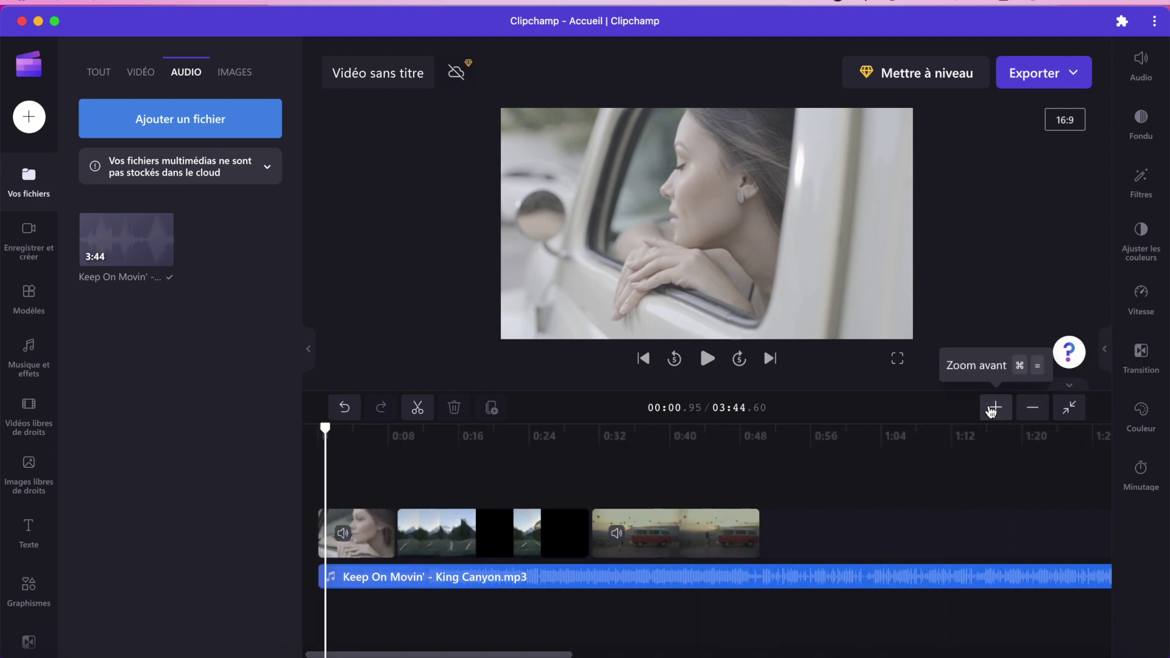
left_click(994, 407)
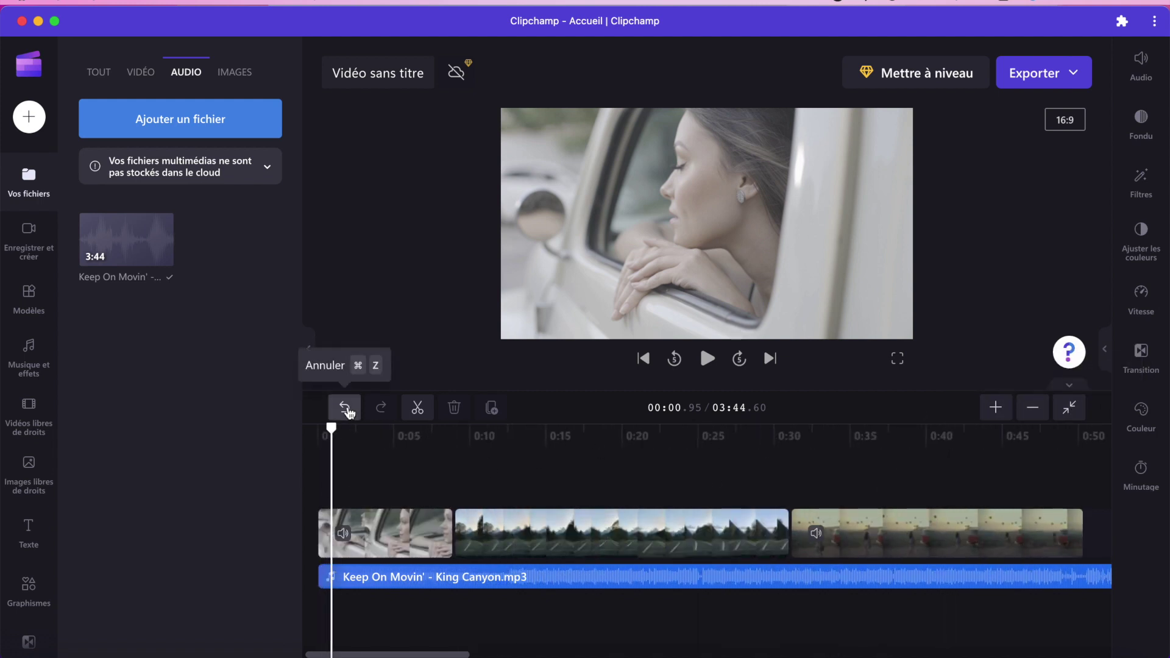
left_click(345, 409)
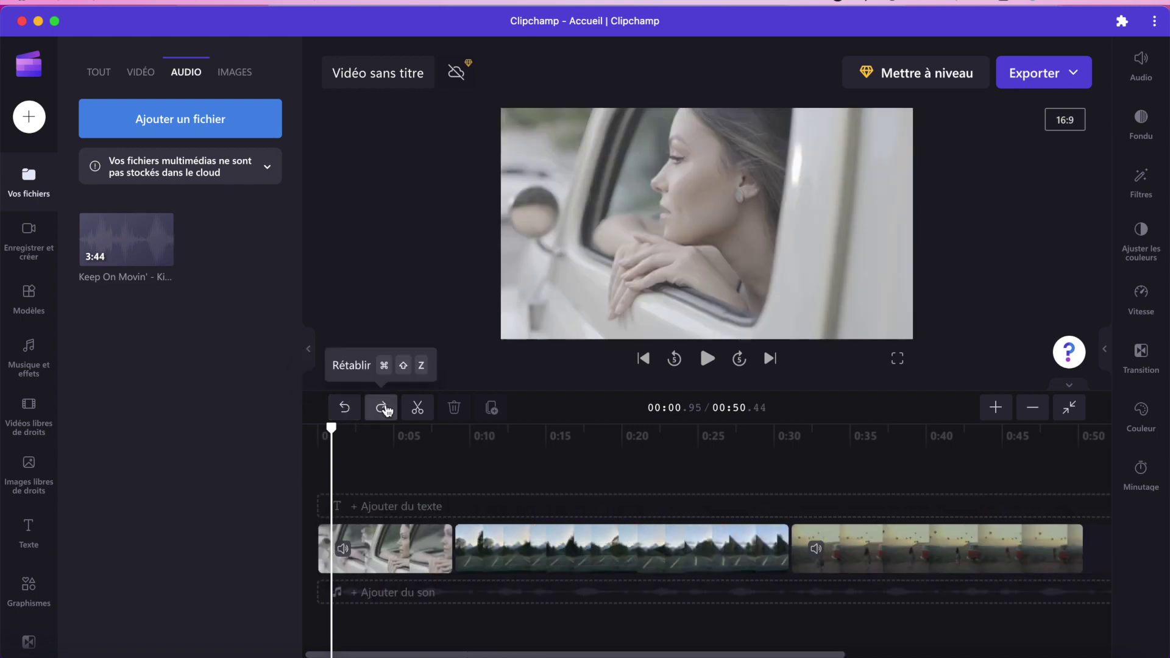
left_click(382, 409)
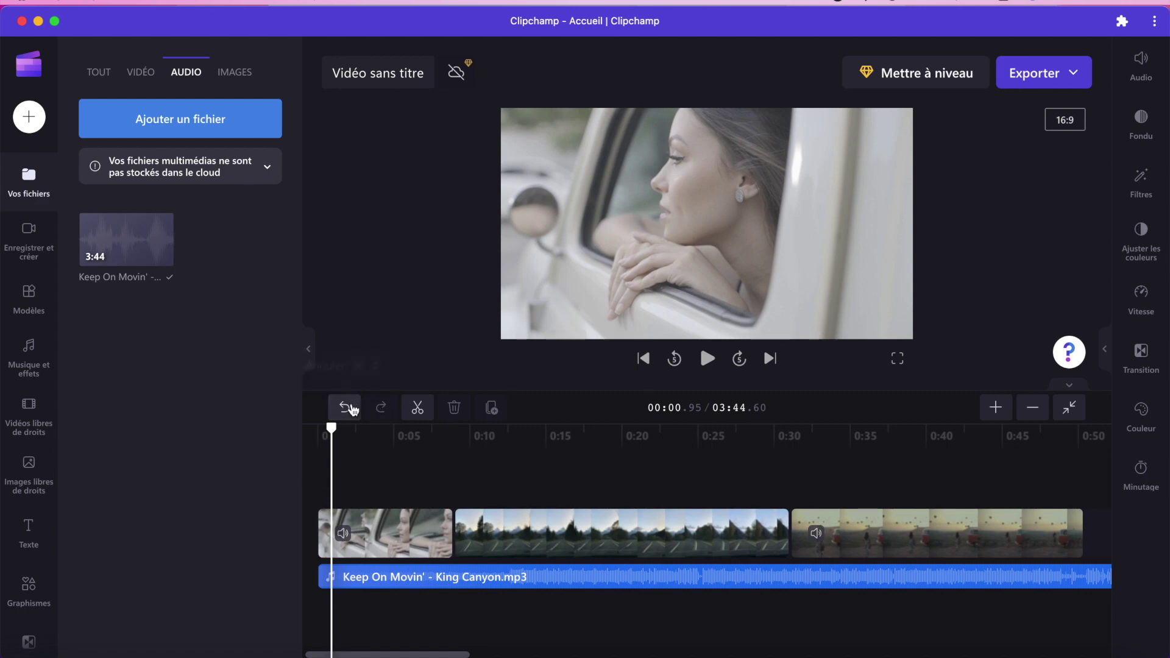
left_click(351, 409)
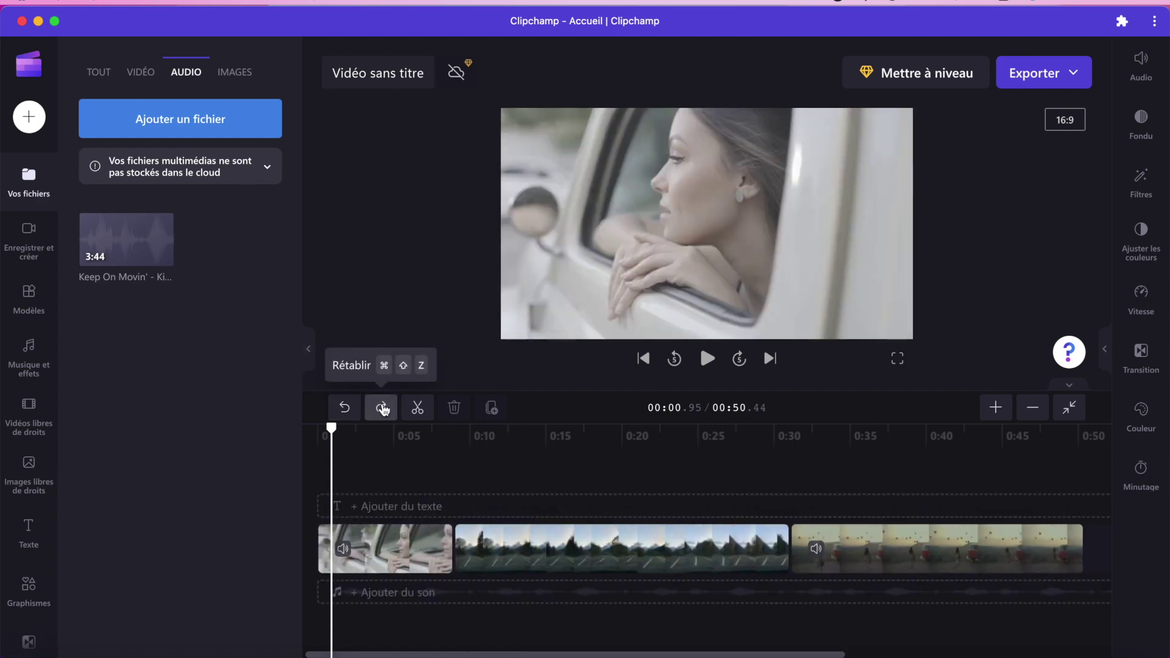
left_click(382, 409)
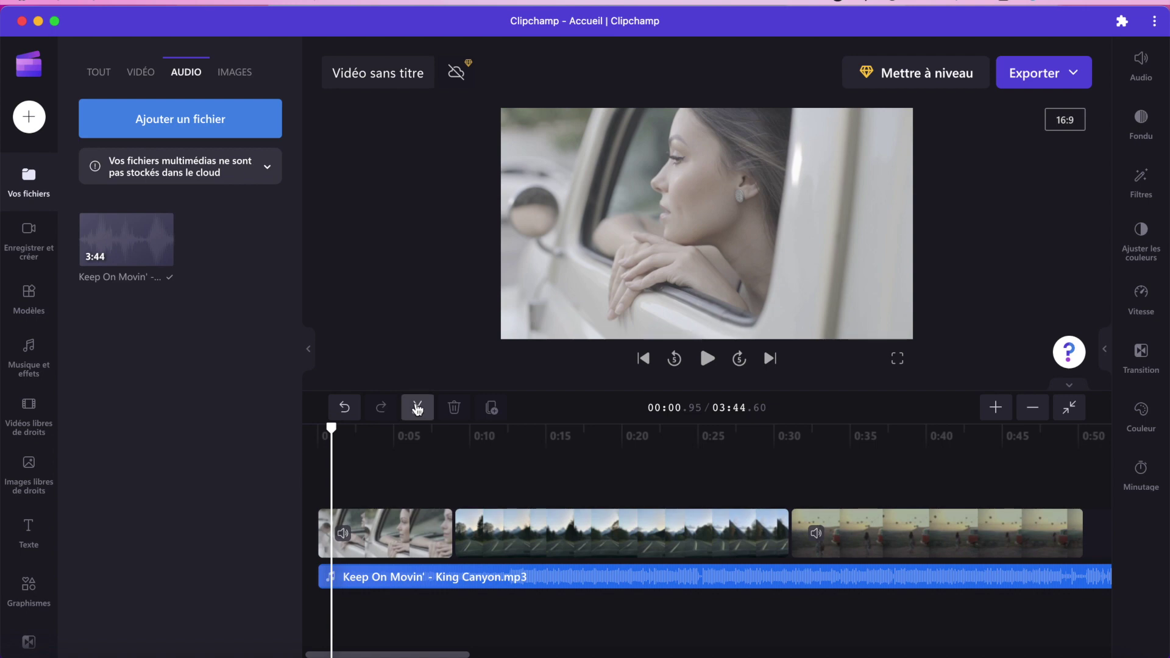
Split the music at 00:50.43, where the last clip ends, delete the remainder, and undo both edits
left_click_drag(331, 428, 937, 530)
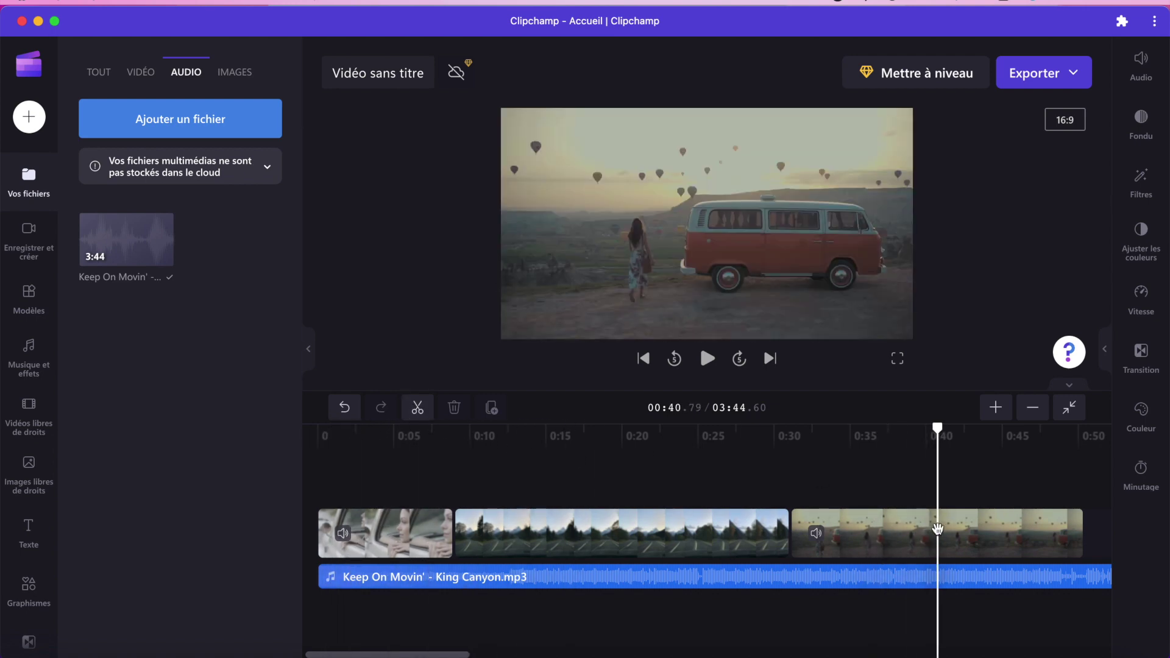
scroll(831, 556, "right", 5)
left_click_drag(574, 429, 722, 442)
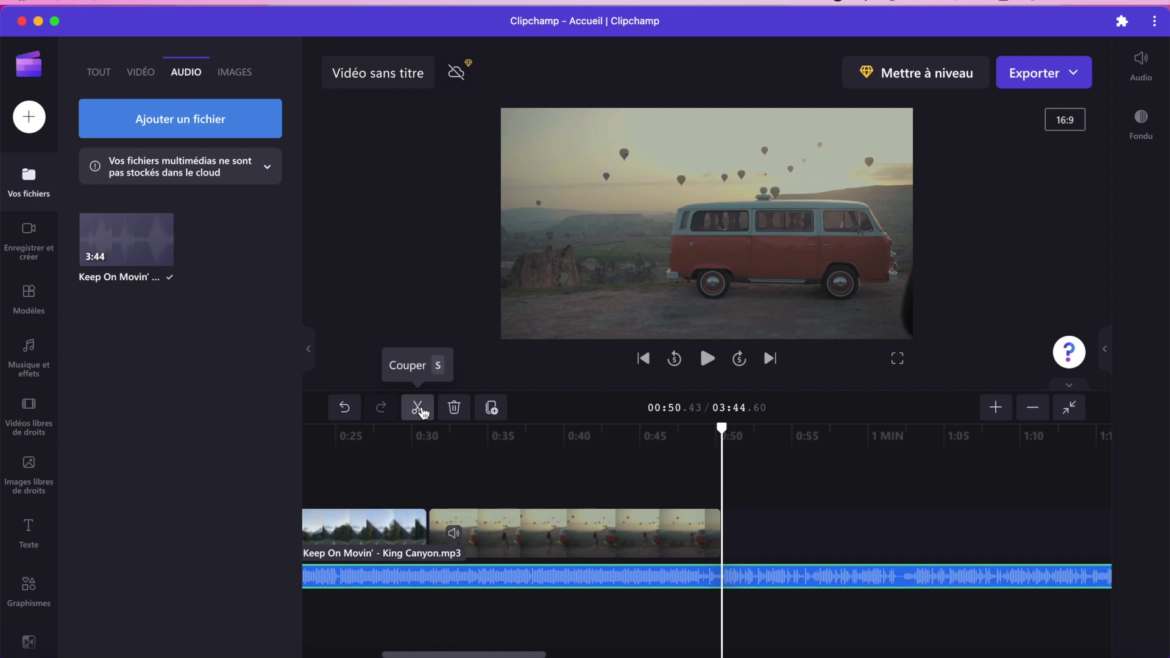
left_click(419, 409)
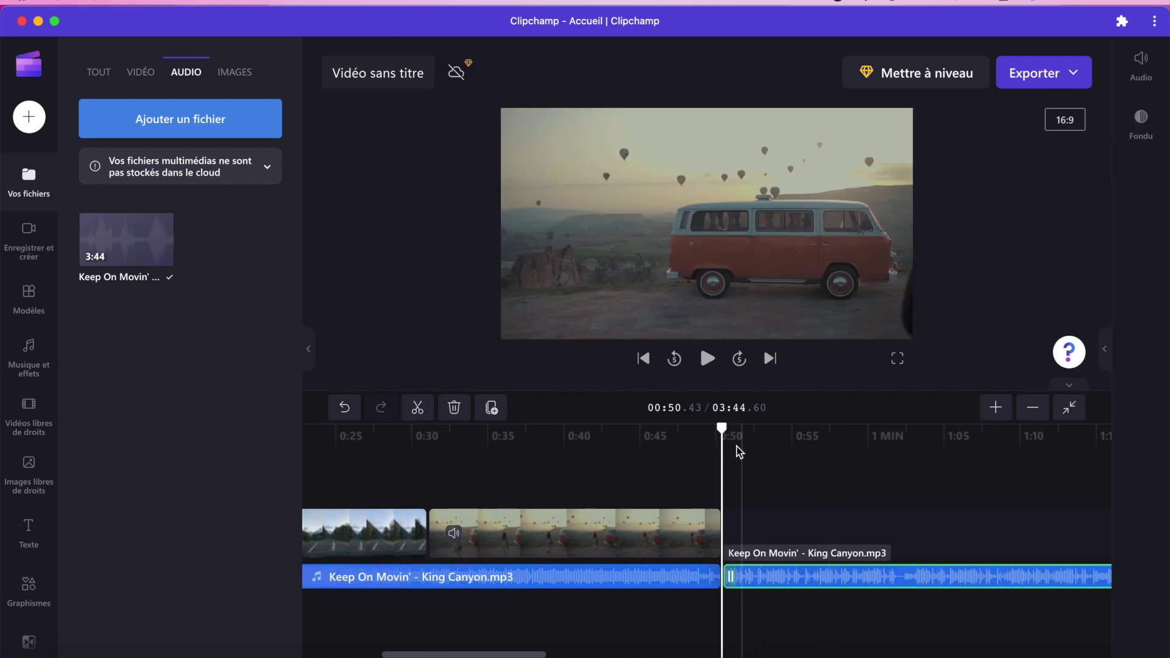
left_click_drag(721, 429, 654, 430)
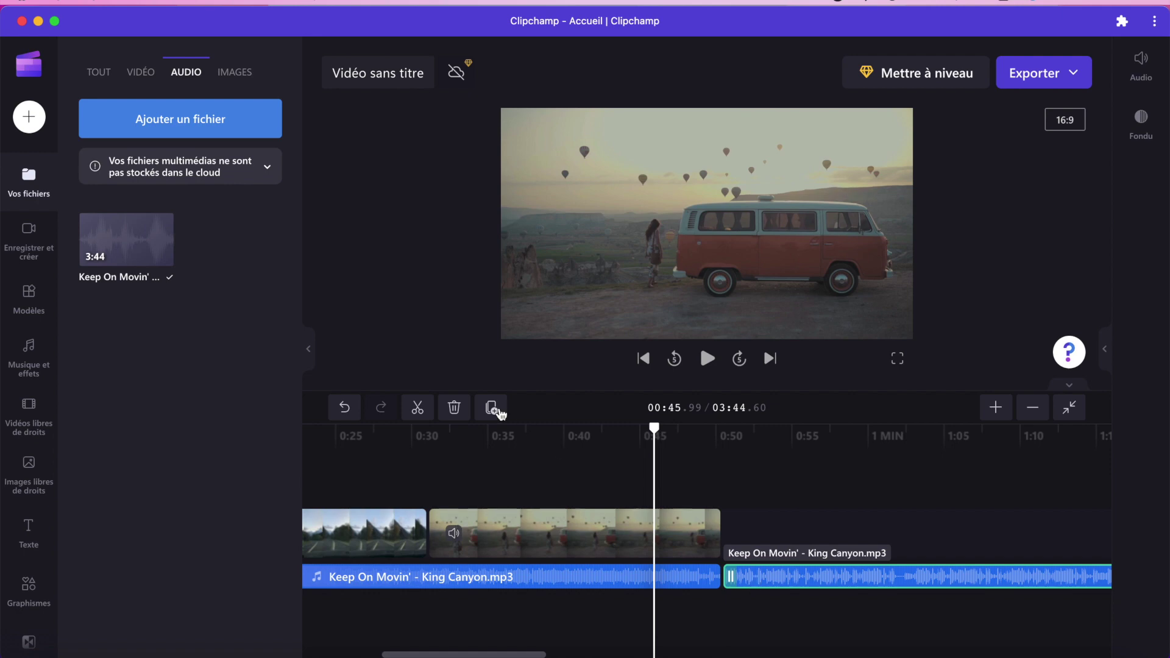
left_click(454, 408)
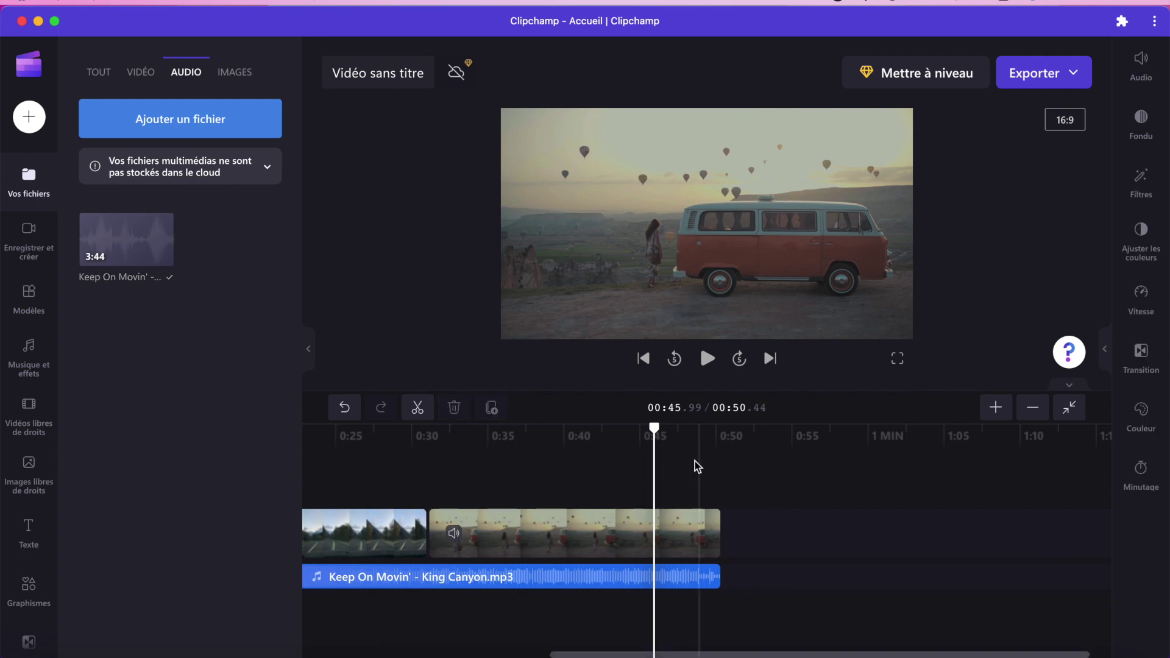
left_click(348, 414)
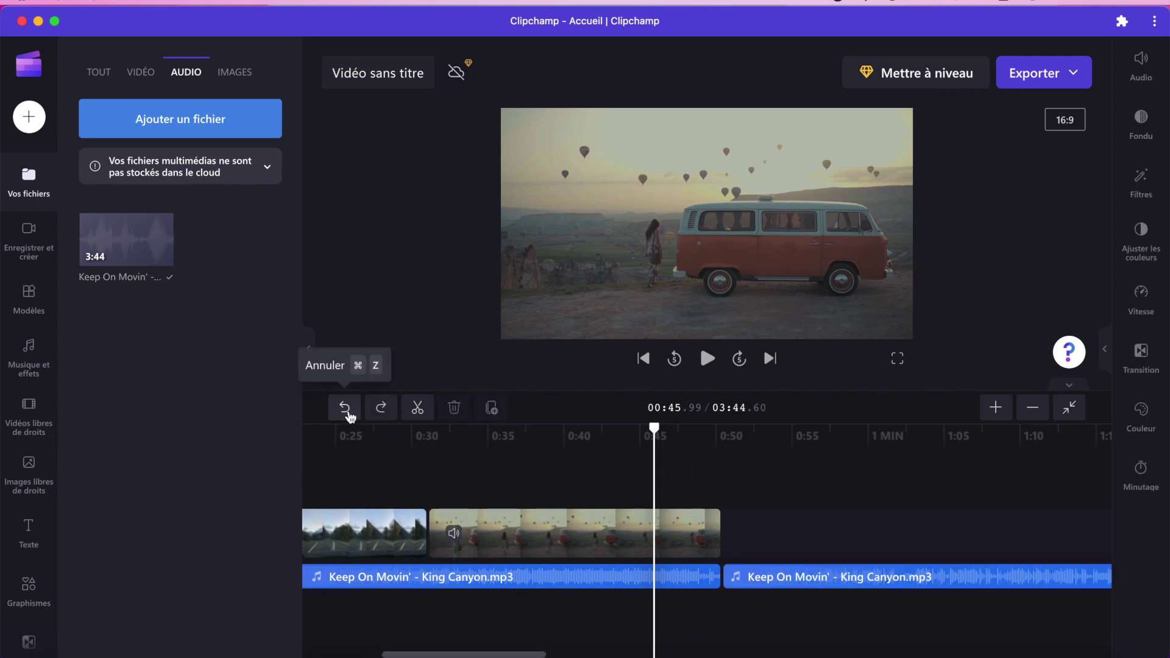
left_click(347, 414)
Split the tracks at 00:50.36 and delete the music that remains after the last clip
left_click(720, 436)
key("s")
left_click(767, 579)
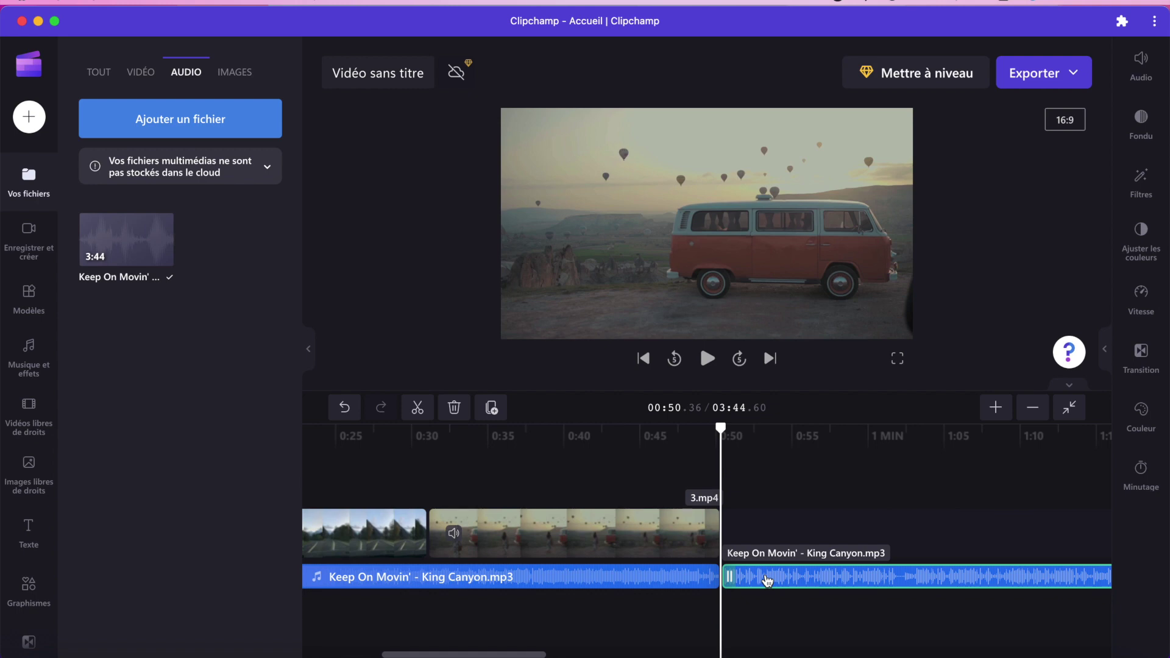
key("Delete")
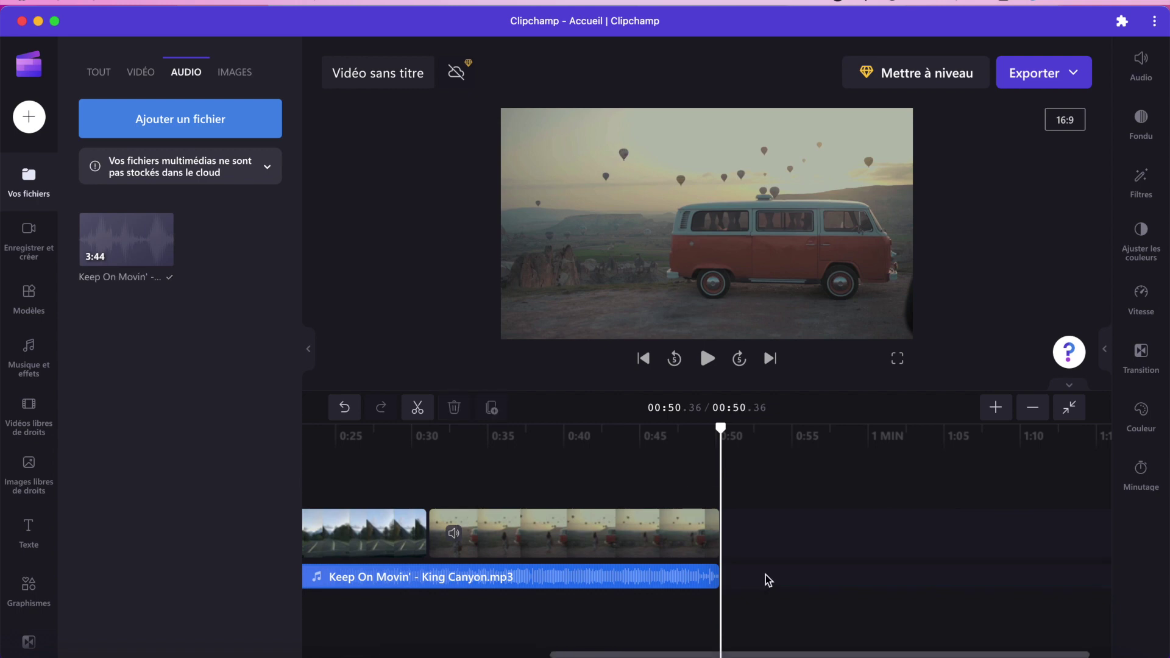
Trim the end of the 3.mp4 clip so it finishes slightly before the music
left_click(589, 533)
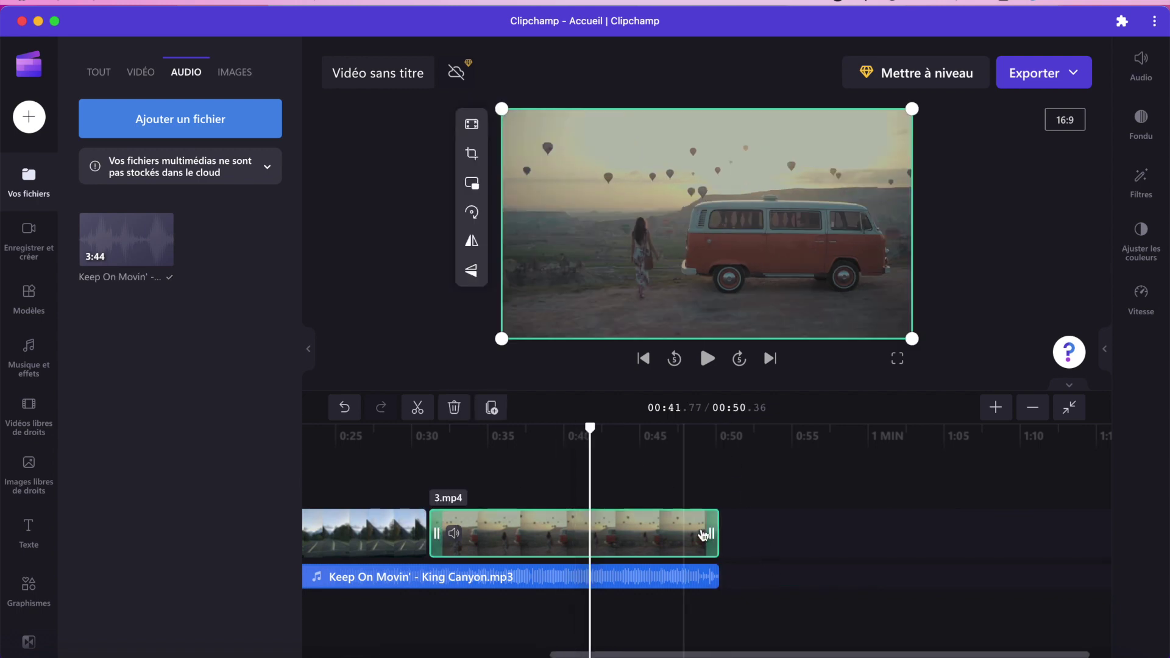
left_click_drag(709, 532, 733, 552)
Add a transition between the road clip and 3.mp4, set its type to Mosaïque, and preview it
scroll(603, 487, "left", 5)
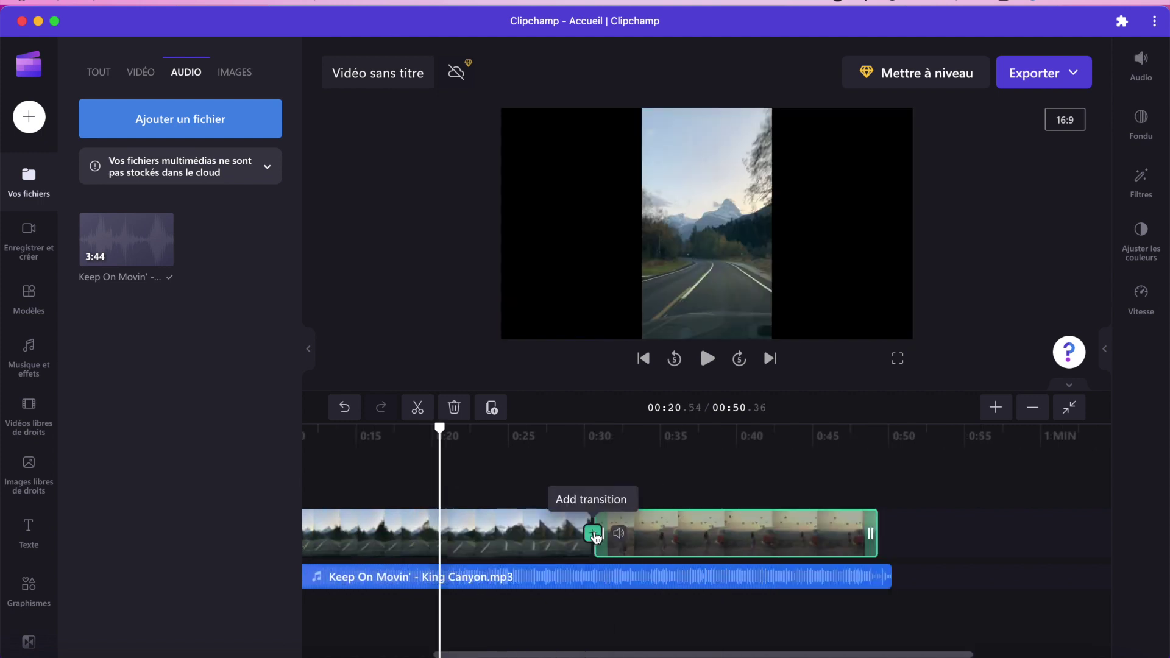
left_click(594, 535)
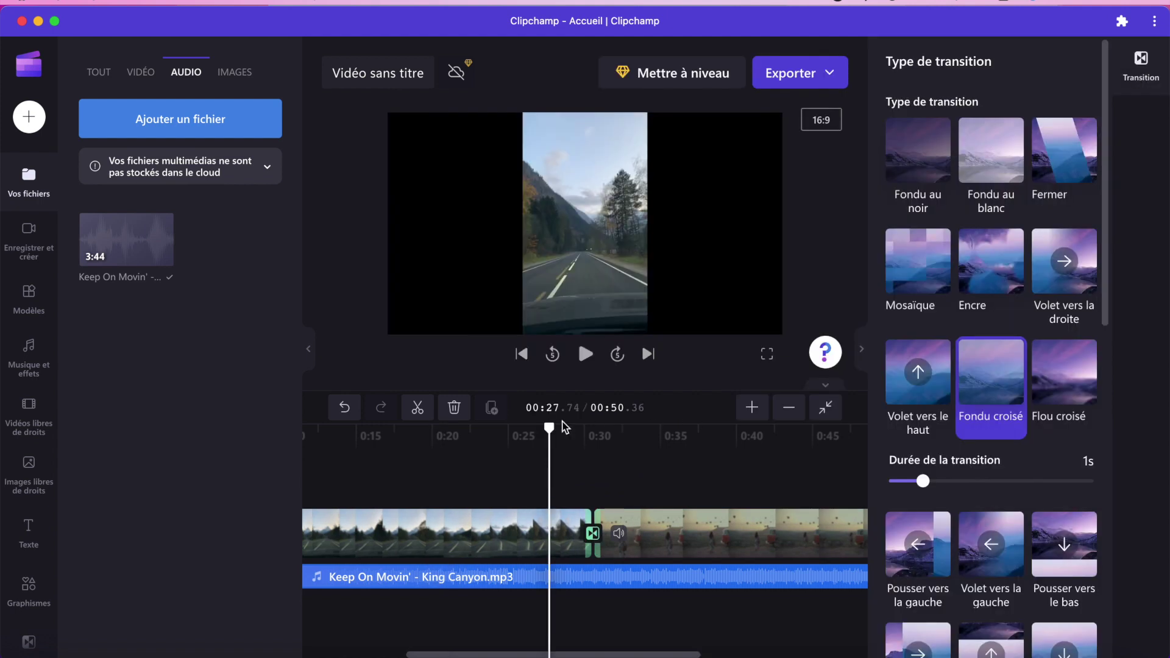
left_click(1141, 64)
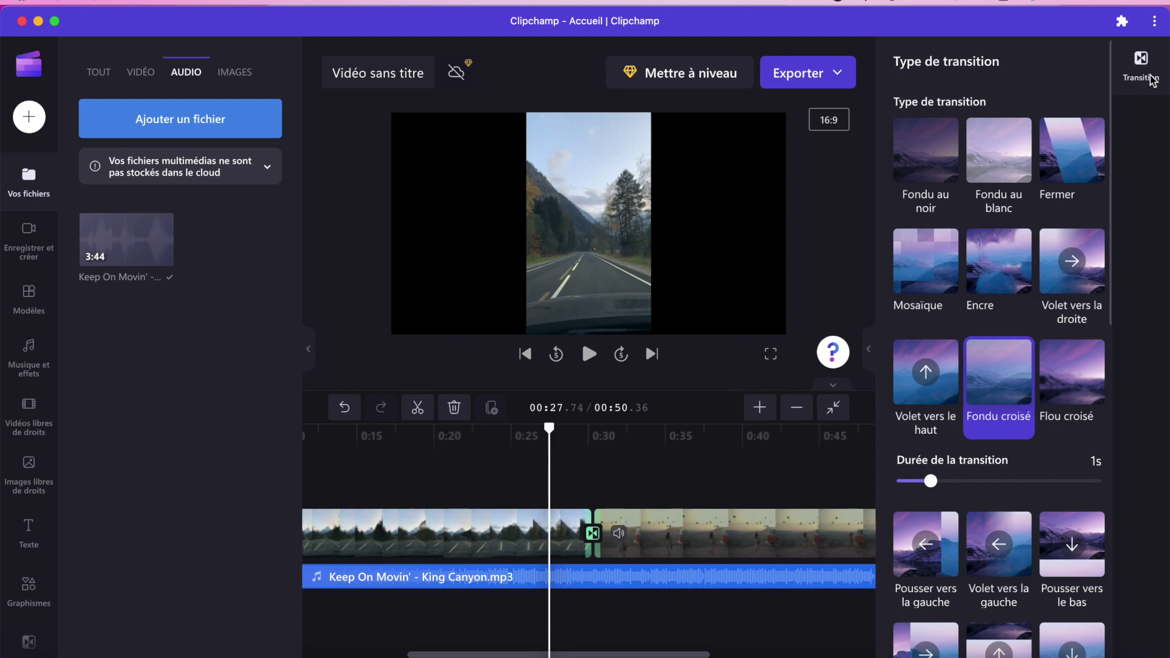
left_click(1141, 64)
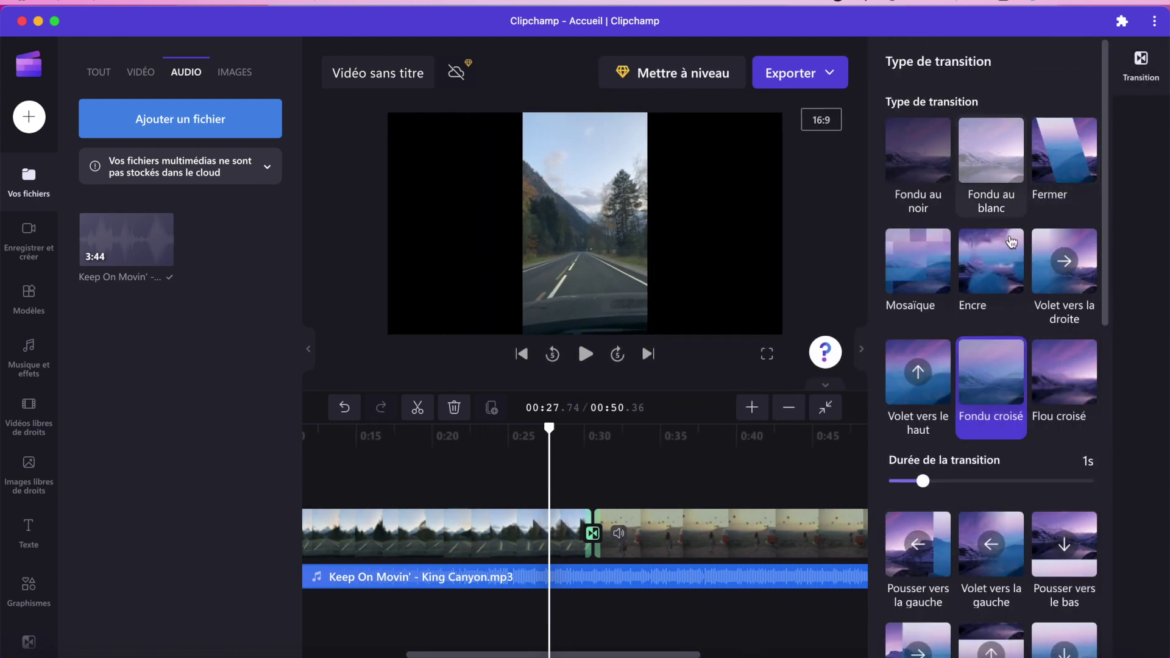
left_click(914, 283)
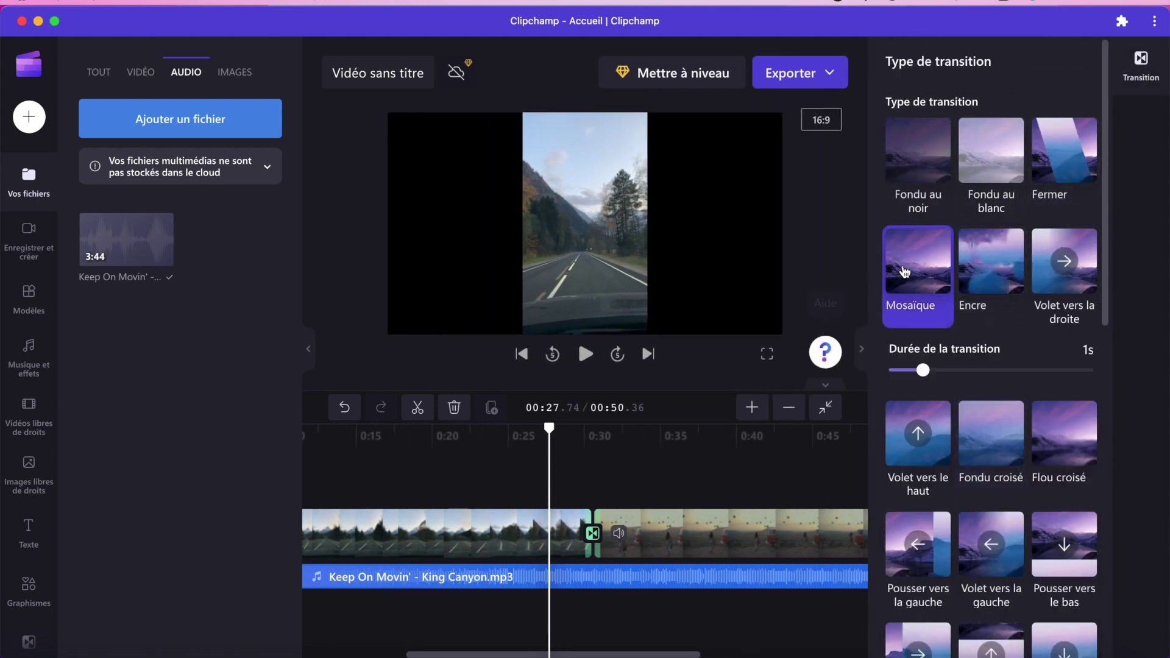
key("space")
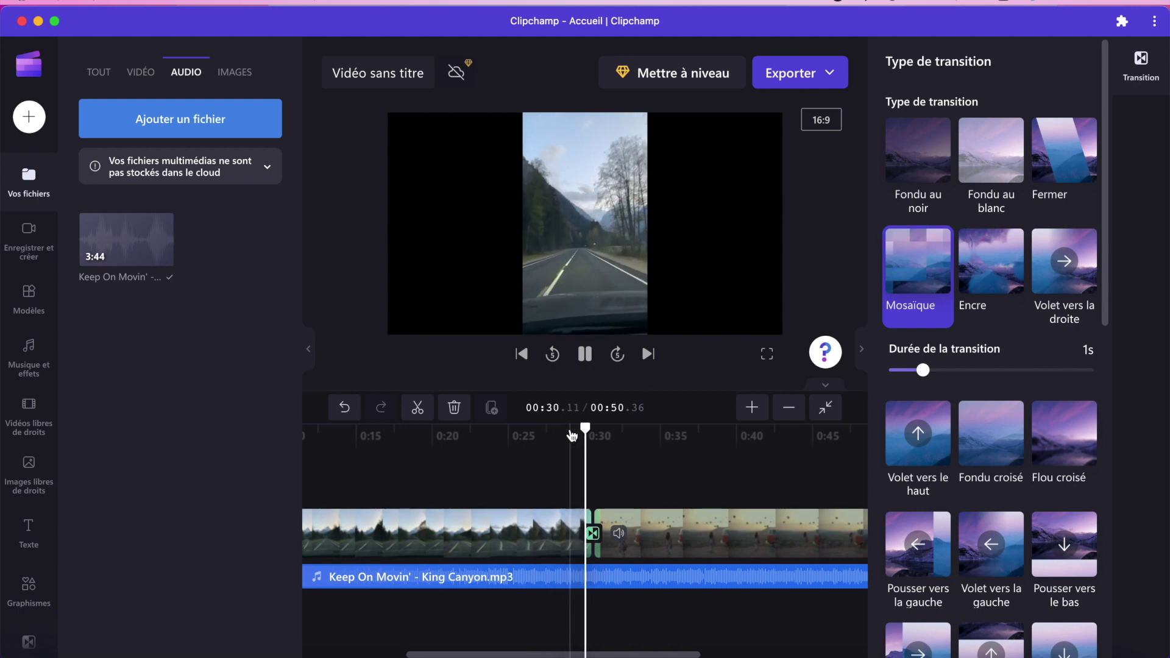
key("space")
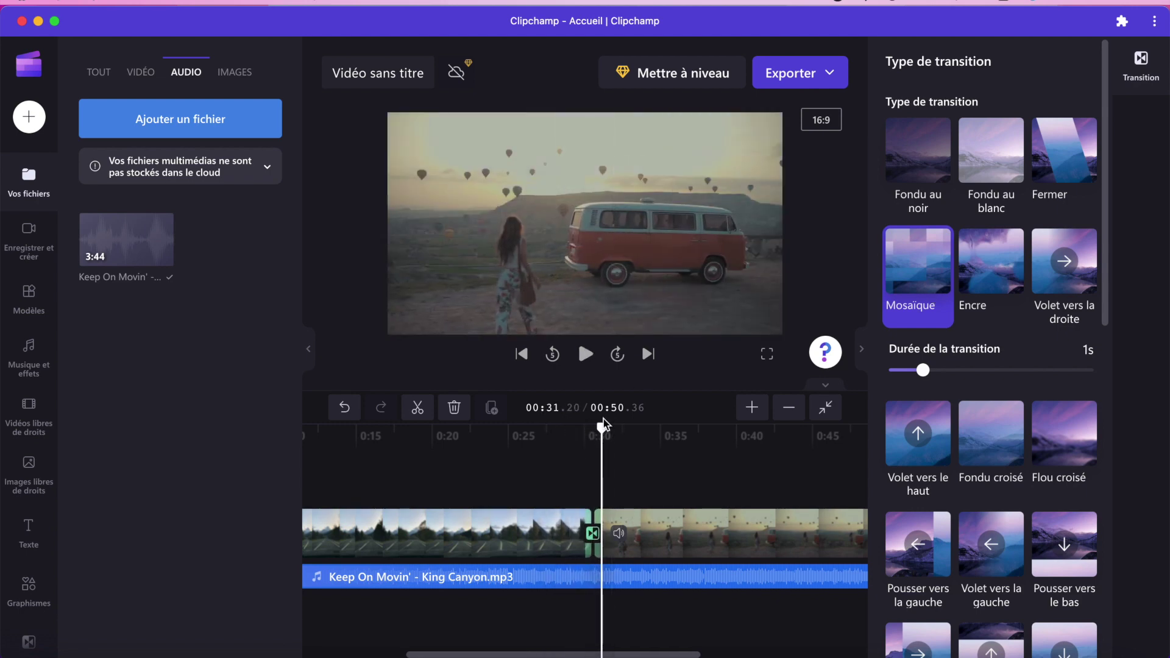
Delete the Mosaïque transition between the road clip and 3.mp4
left_click_drag(571, 433, 559, 436)
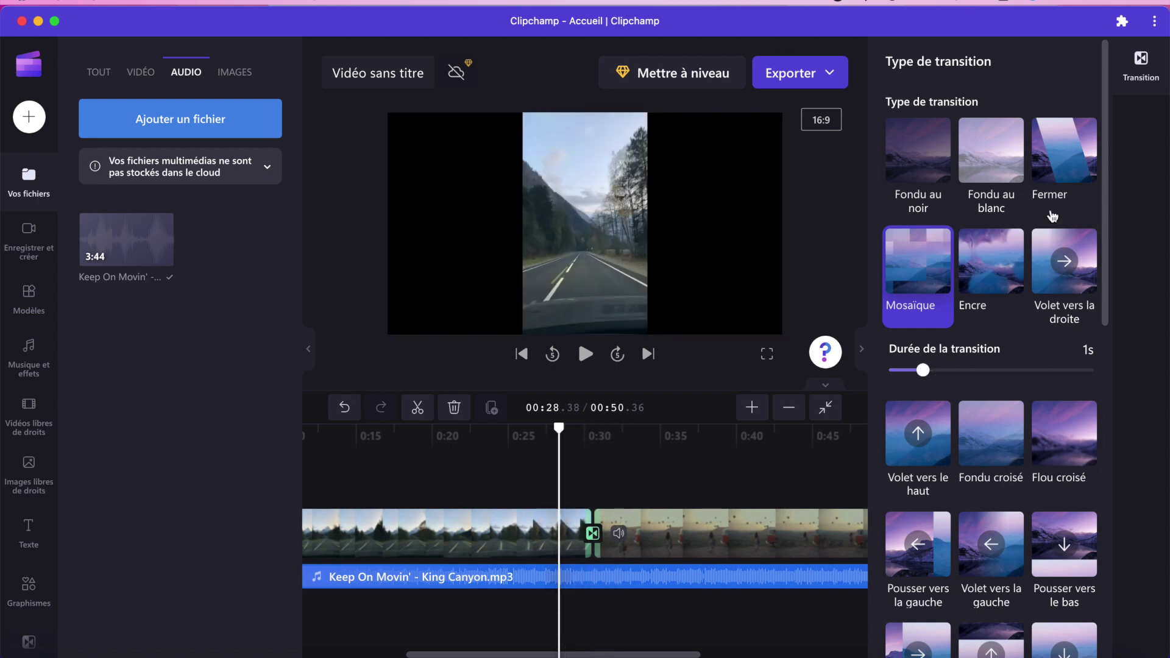
left_click(580, 435)
left_click(454, 407)
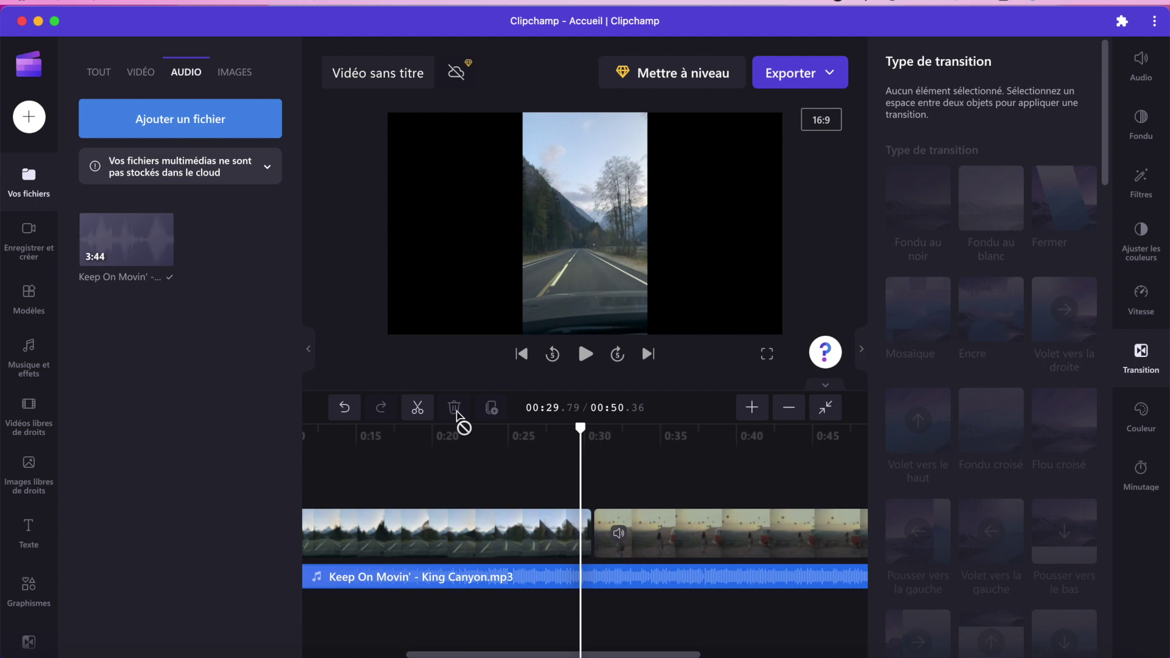
Collapse the media library and bring the playhead back into the first clip at about 00:03.36, with no clip selected
left_click_drag(582, 433, 317, 435)
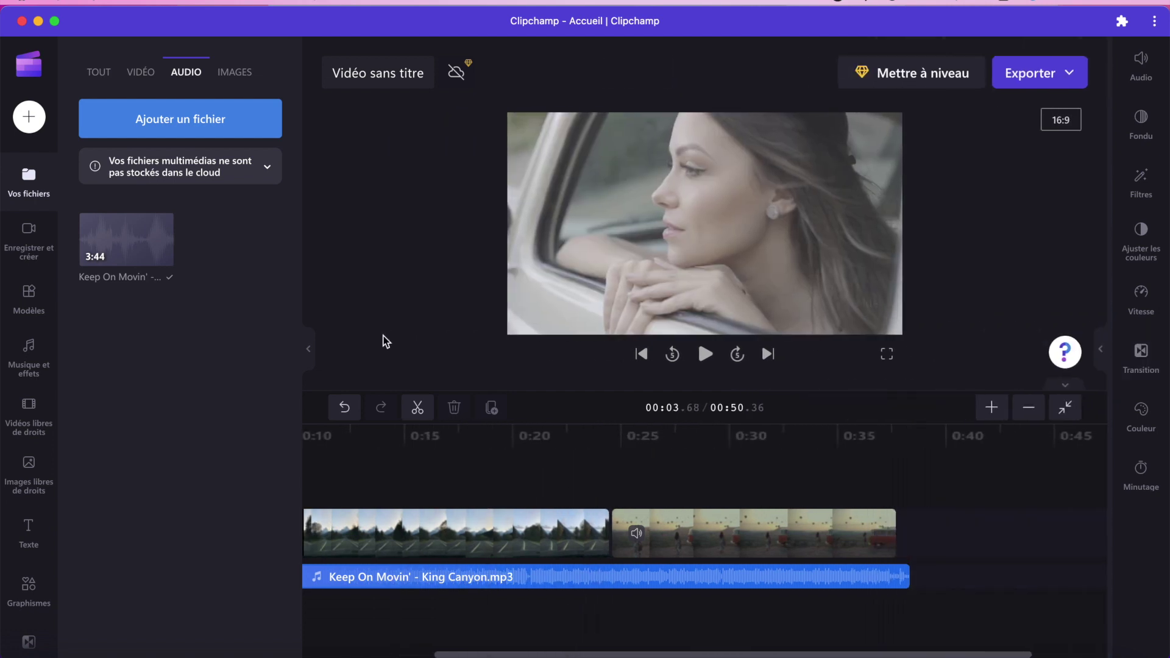
left_click(312, 353)
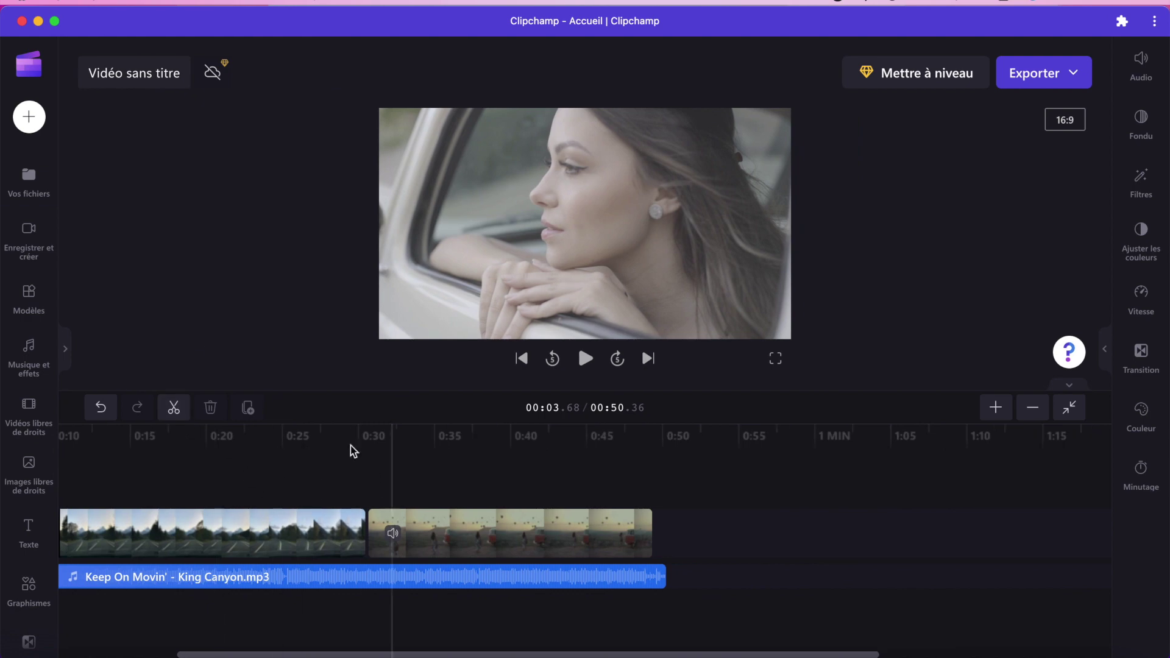
scroll(548, 487, "left", 5)
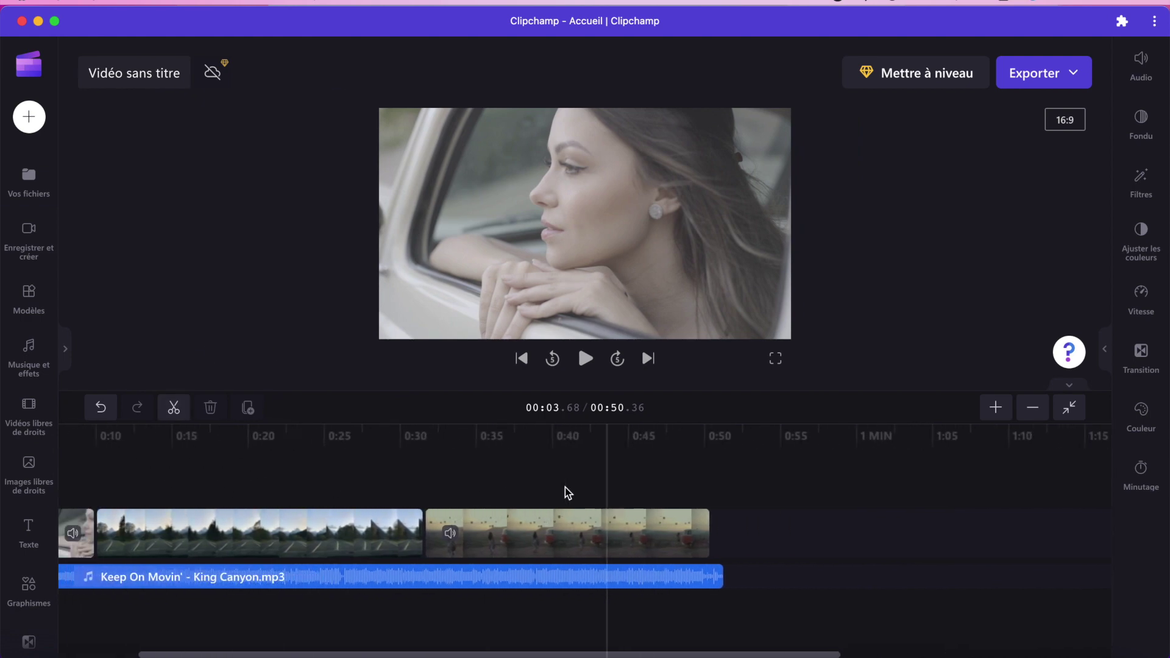
left_click_drag(129, 430, 124, 518)
left_click(124, 531)
left_click(862, 279)
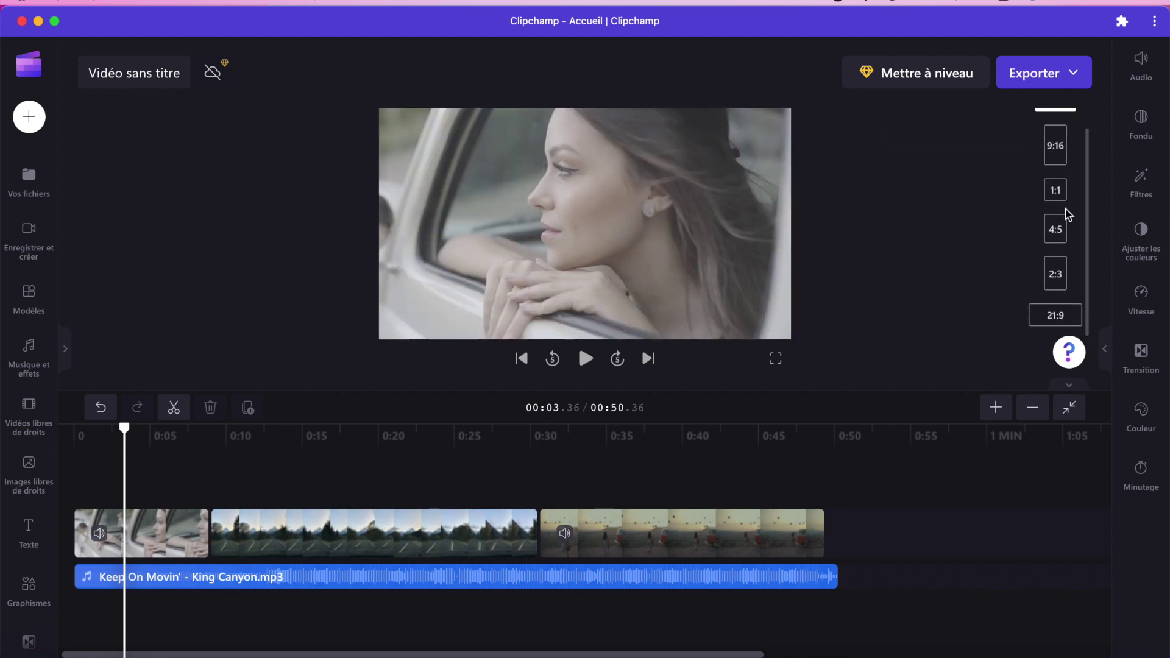
Set the project's aspect ratio to 9:16 portrait and scrub through the clips to check their framing
scroll(1060, 256, "up", 1)
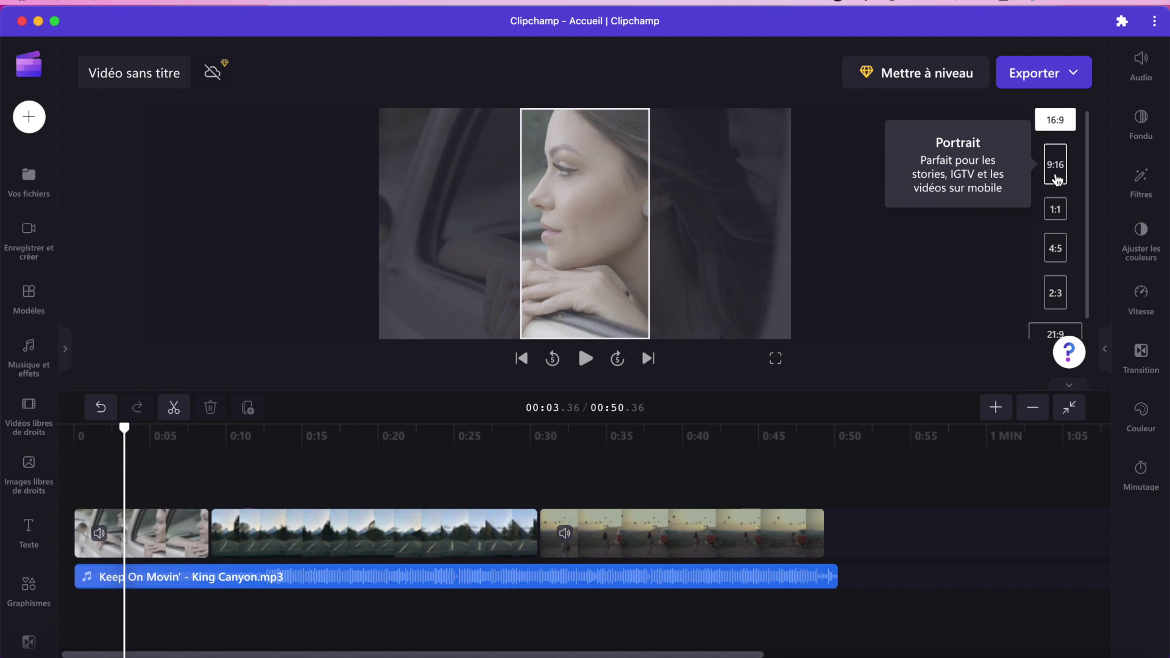
left_click(1056, 176)
left_click(120, 428)
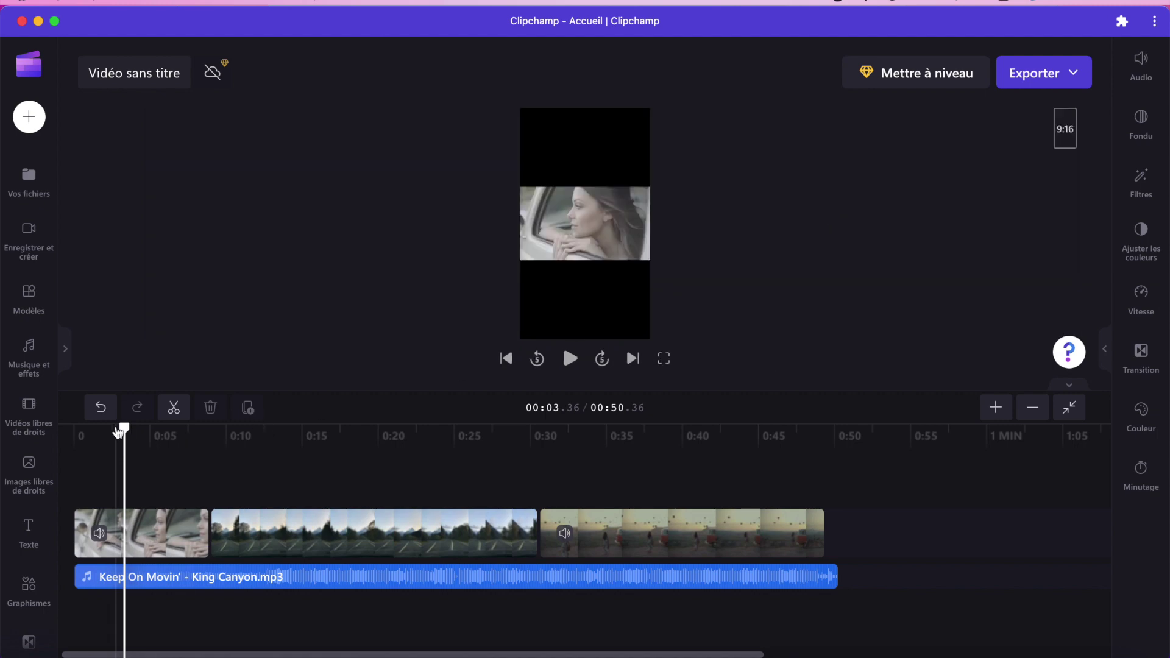
left_click_drag(120, 427, 606, 430)
Fill the portrait frame with the 1.mp4 clip and revert it to its fitted size
left_click(105, 530)
left_click(154, 525)
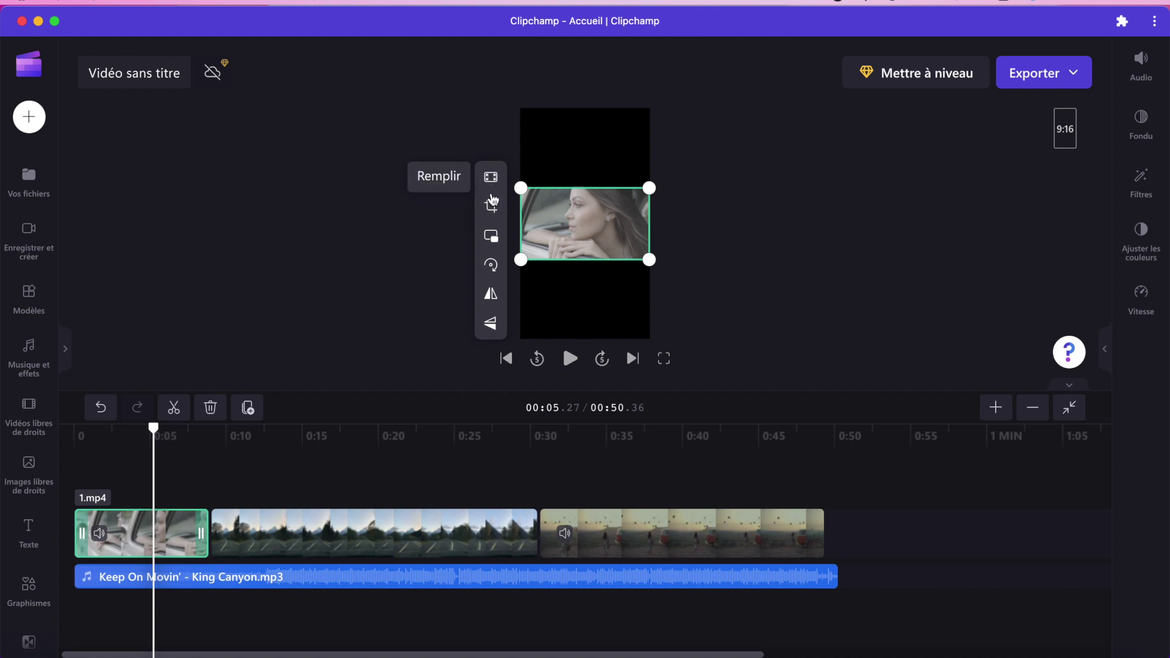
left_click(491, 178)
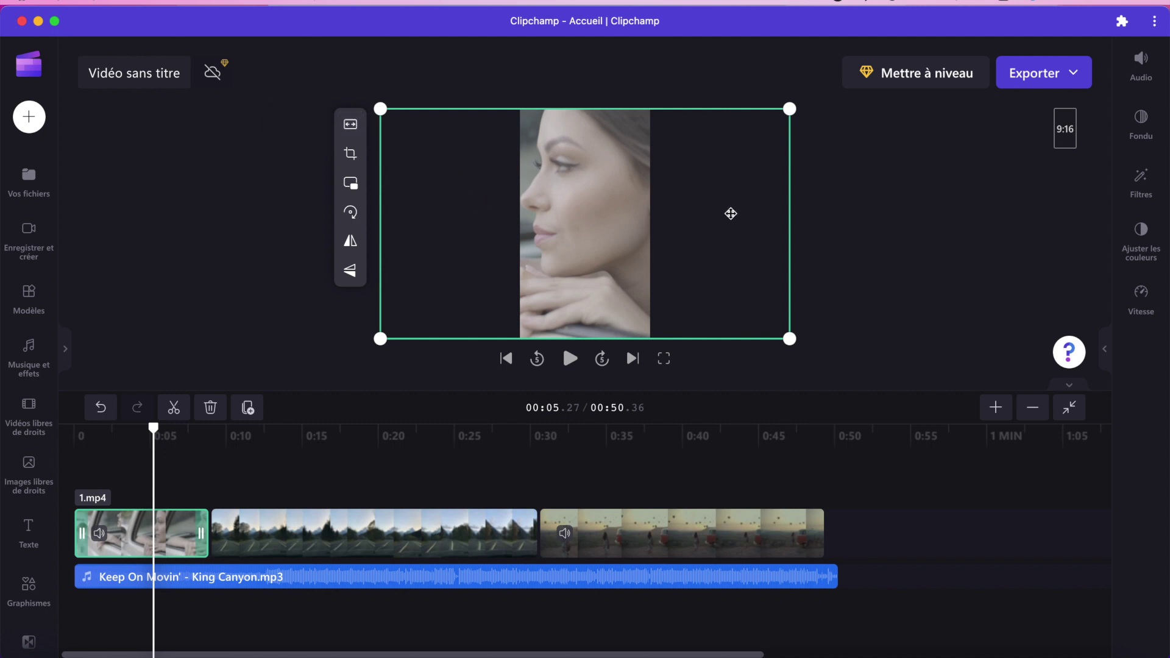
left_click(354, 126)
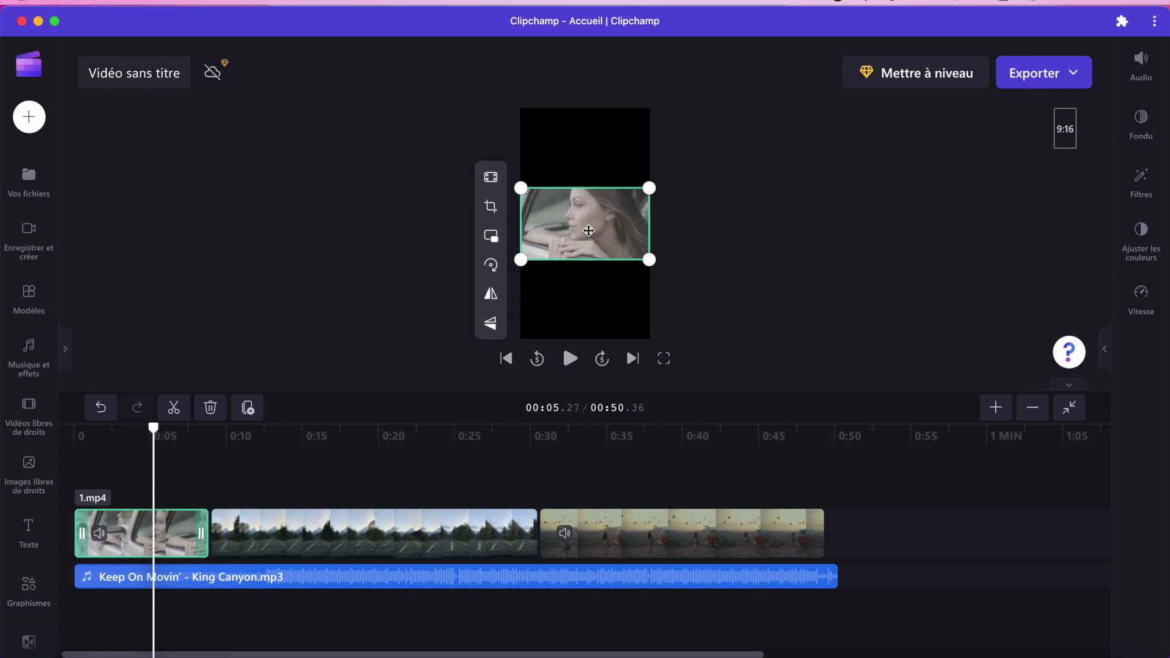
Crop the 1.mp4 clip in from its lower-left corner, then enlarge it until it covers the whole portrait frame
left_click(491, 208)
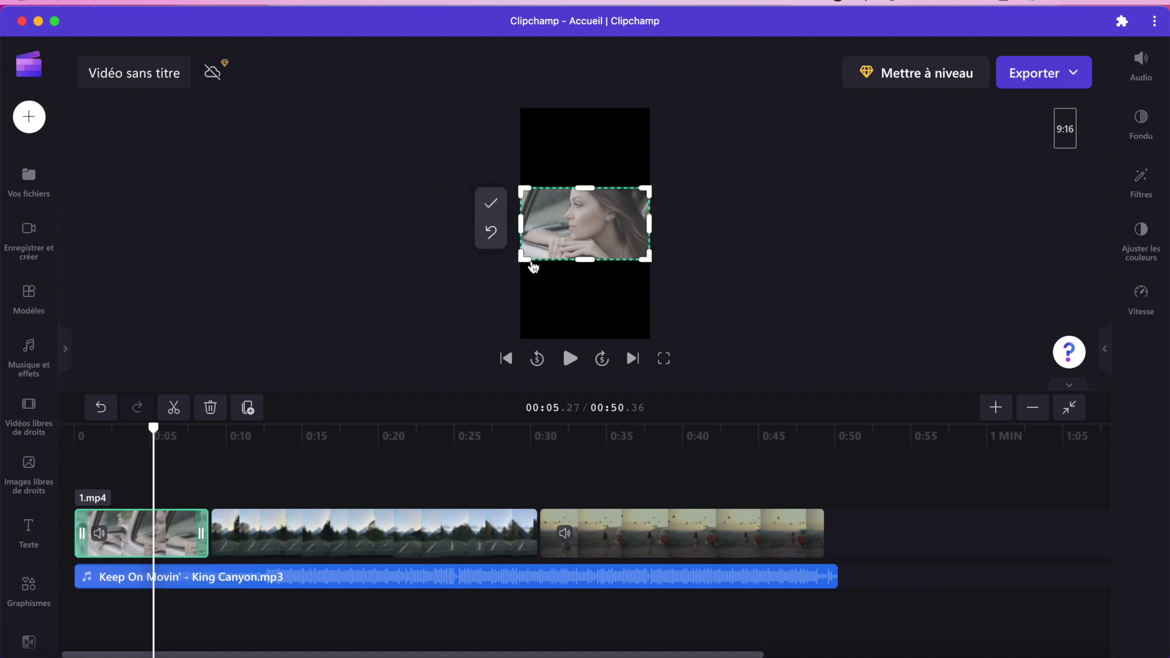
left_click_drag(521, 259, 558, 248)
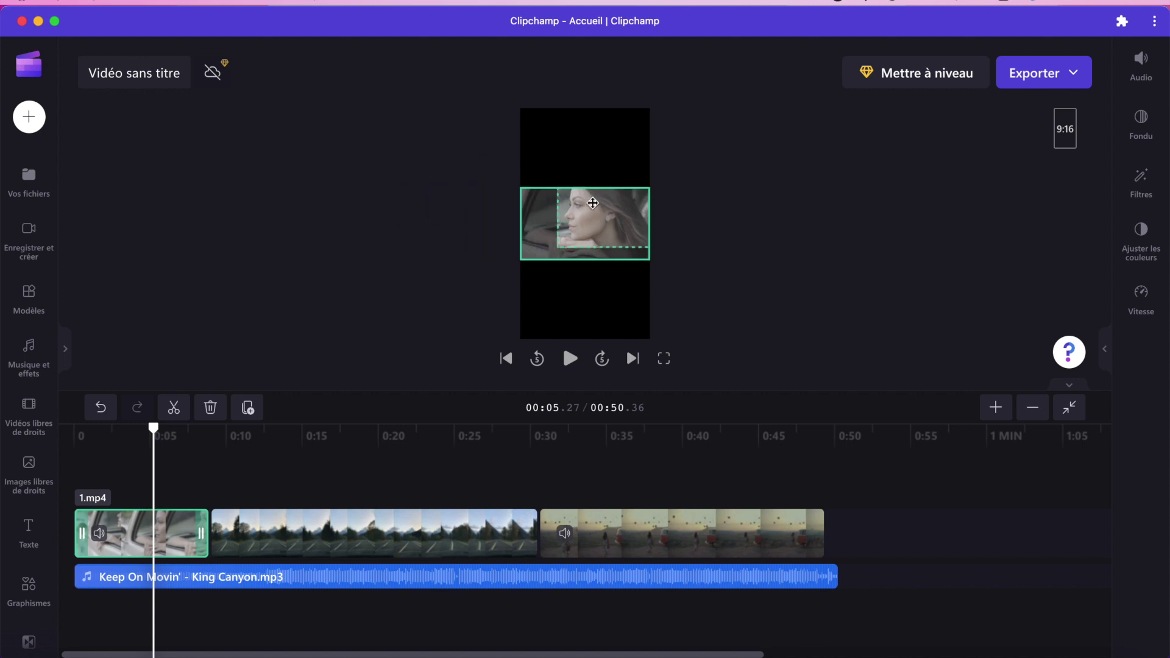
left_click(531, 231)
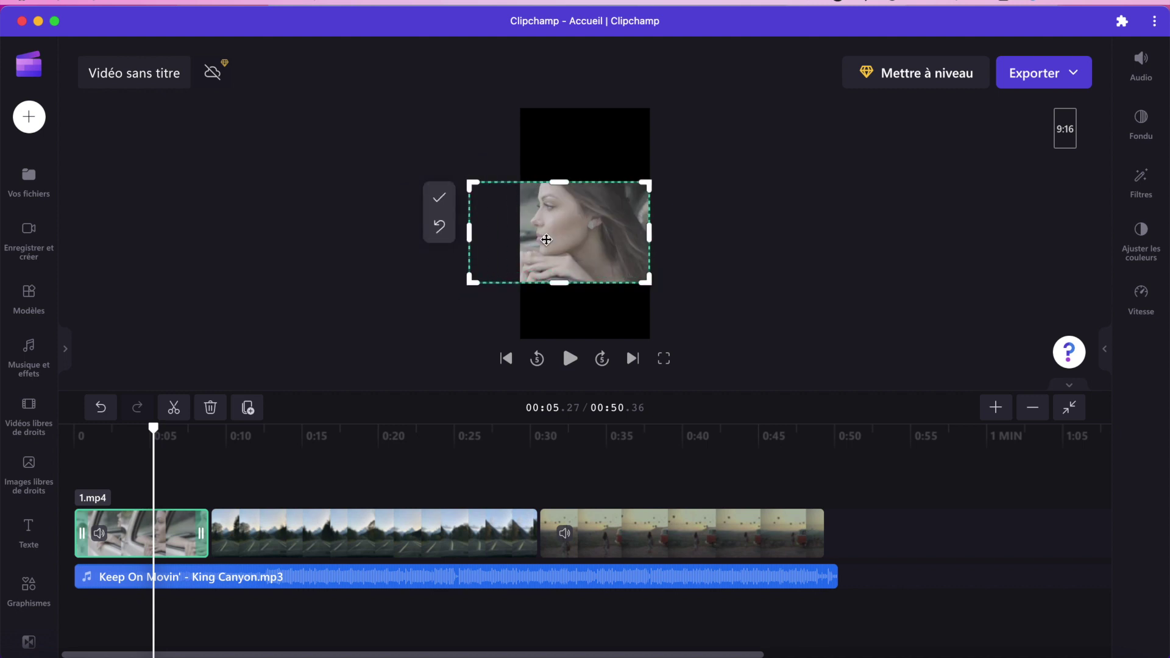
left_click(437, 197)
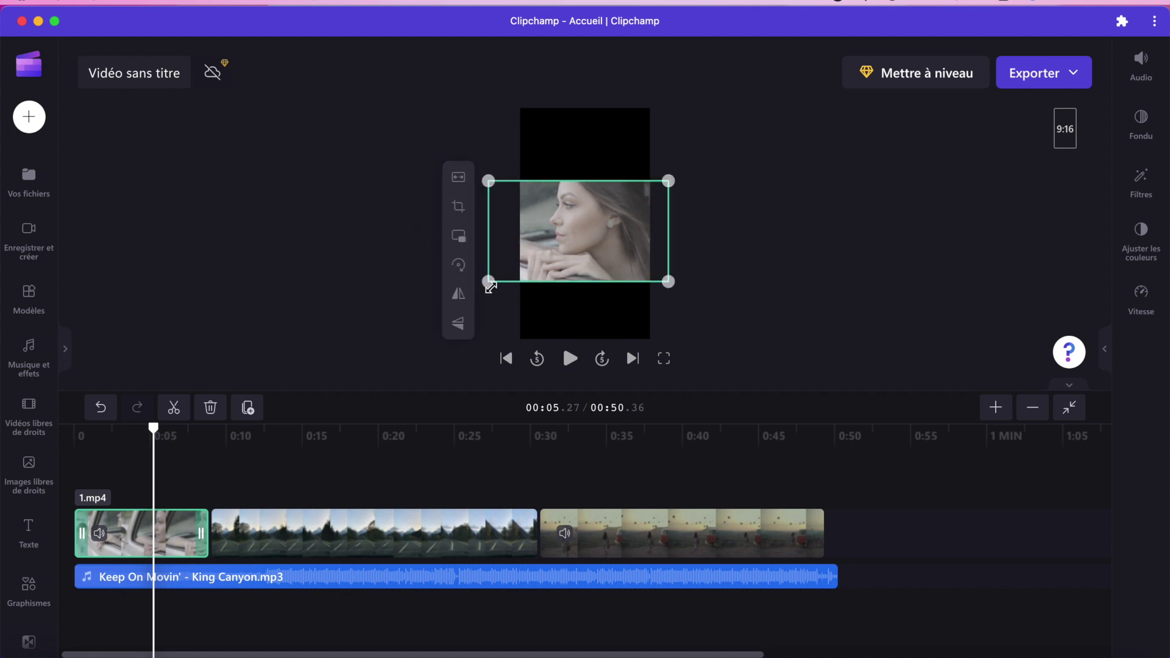
left_click_drag(488, 282, 366, 401)
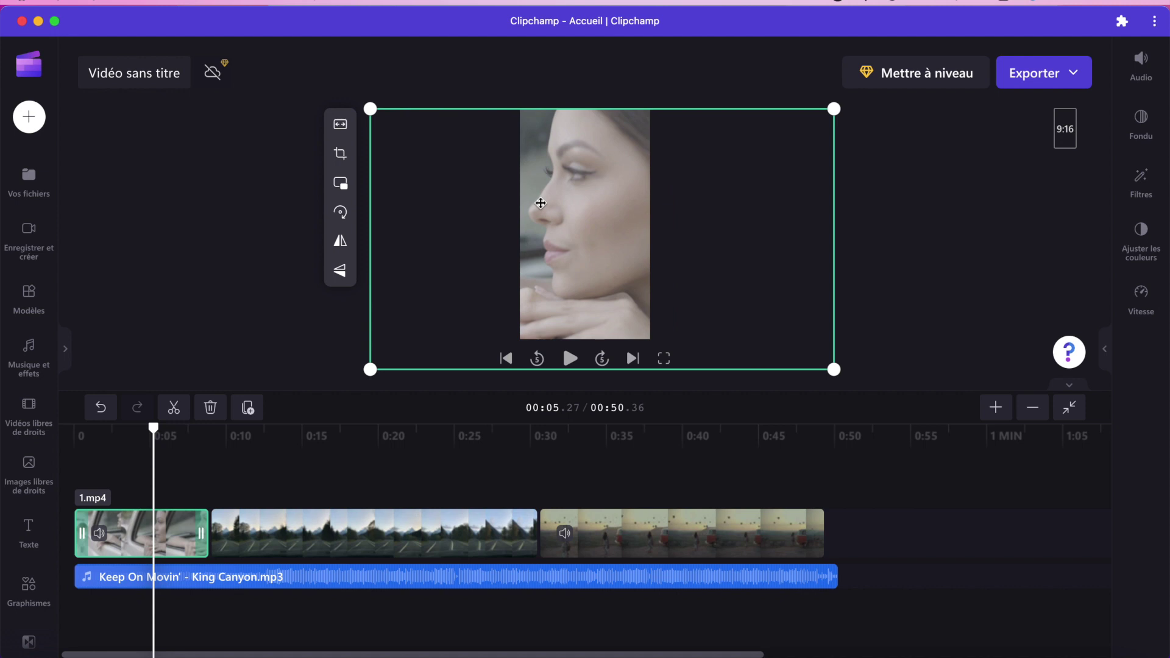
Try the top-left and top-right picture-in-picture placements for the 1.mp4 clip, enlarging the first, and restore the clip's fitted size
left_click(345, 186)
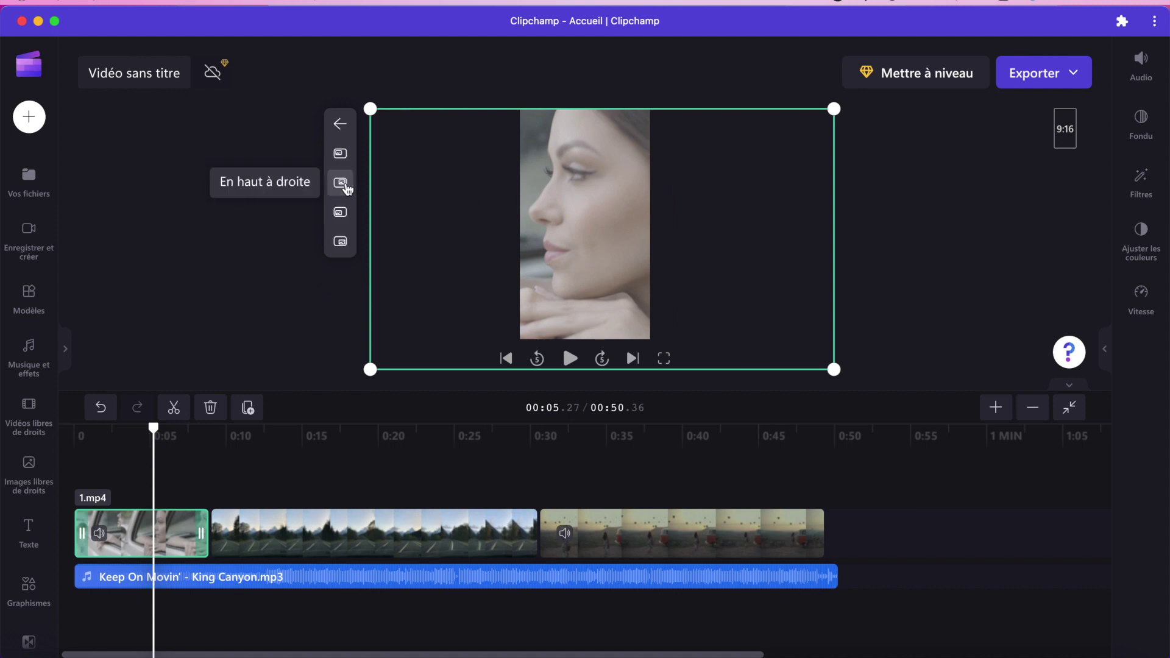
left_click(341, 154)
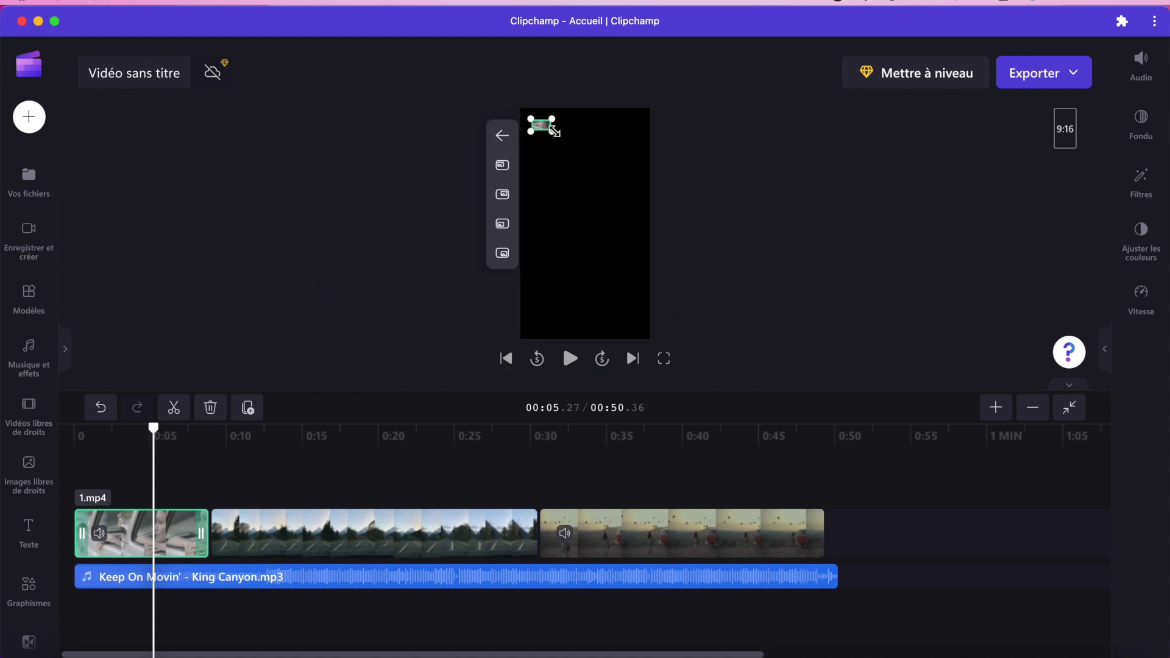
left_click_drag(553, 131, 587, 150)
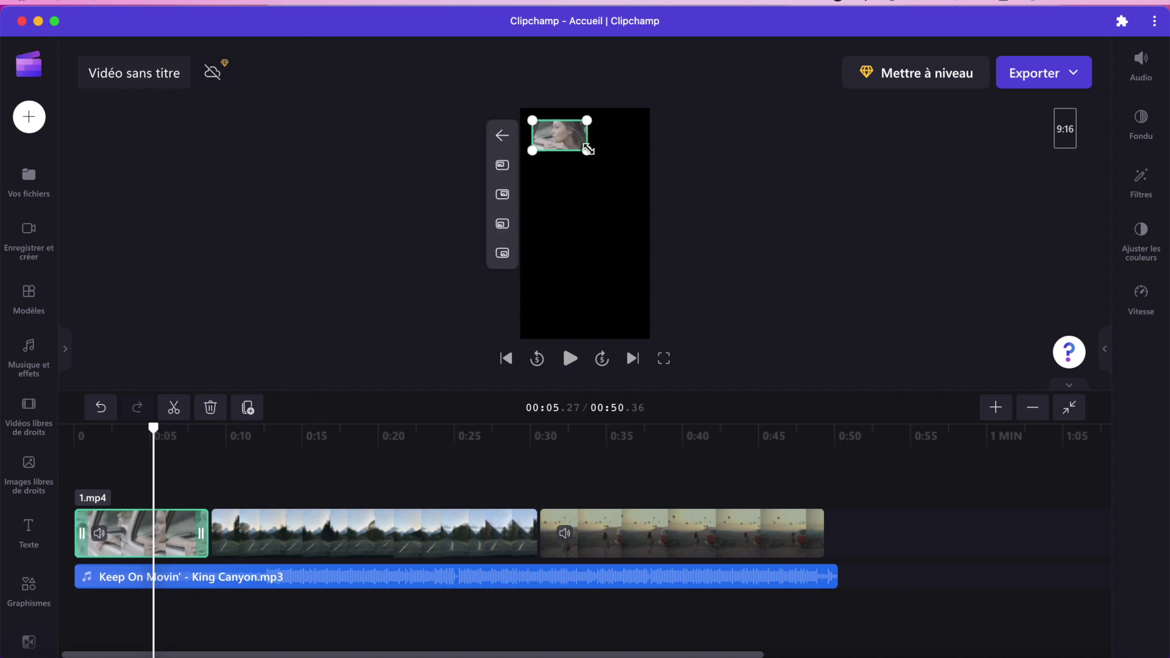
left_click(590, 135)
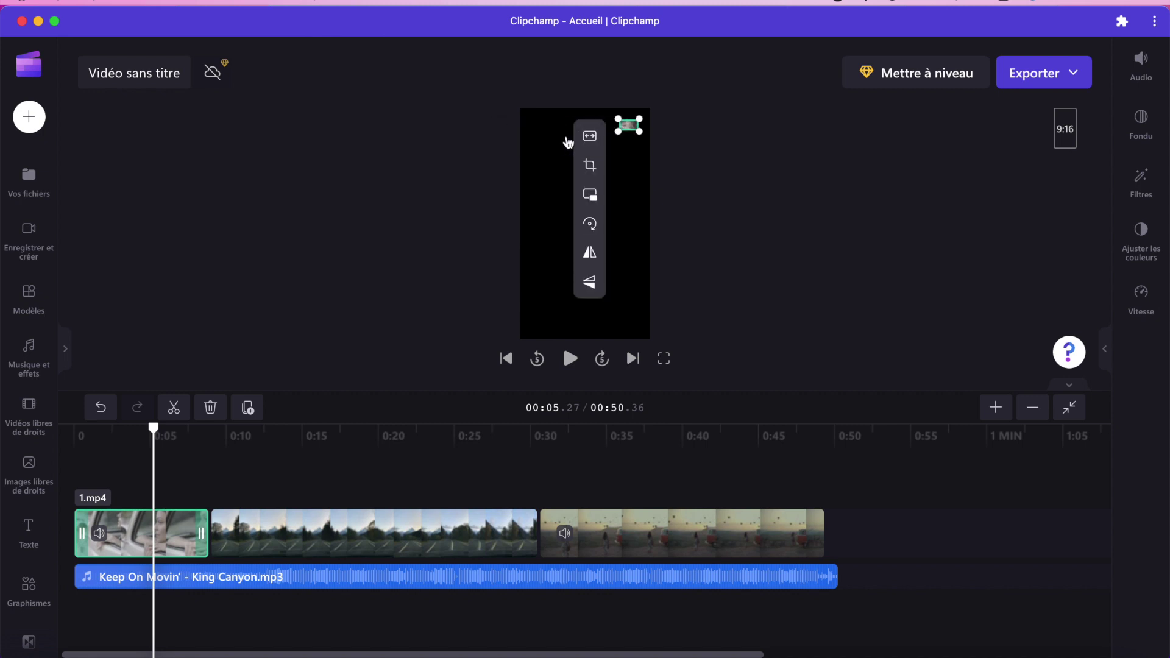
left_click(589, 139)
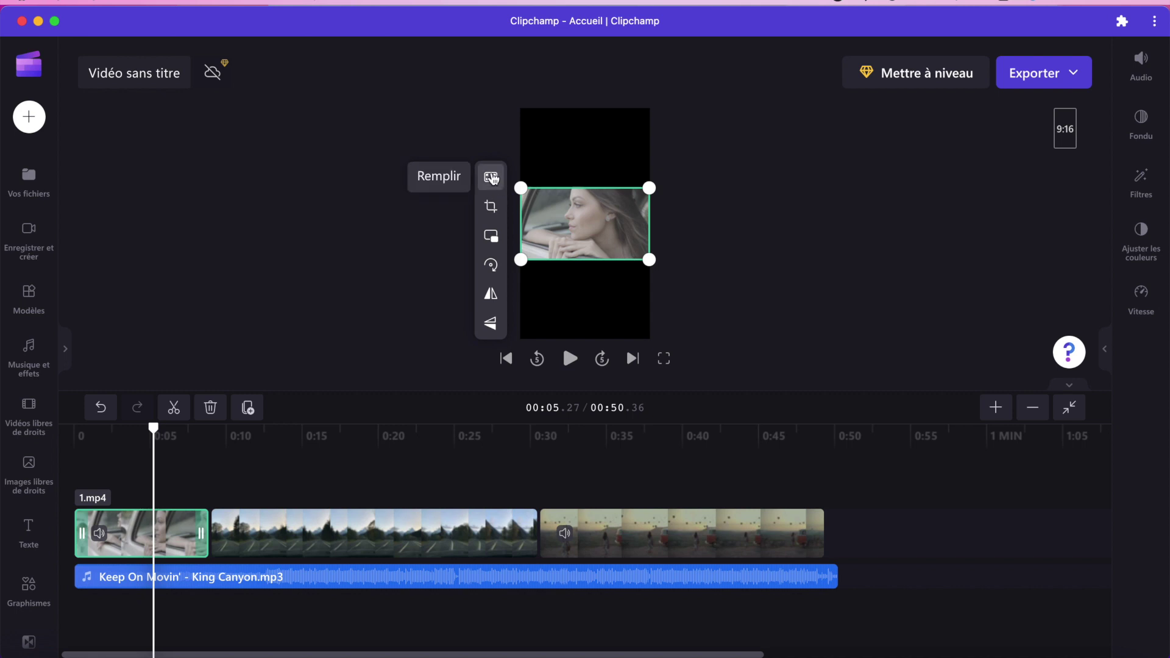
Set the project's aspect ratio to 16:9 and place the JPEG image on a track above the start of the first clip
left_click(1065, 128)
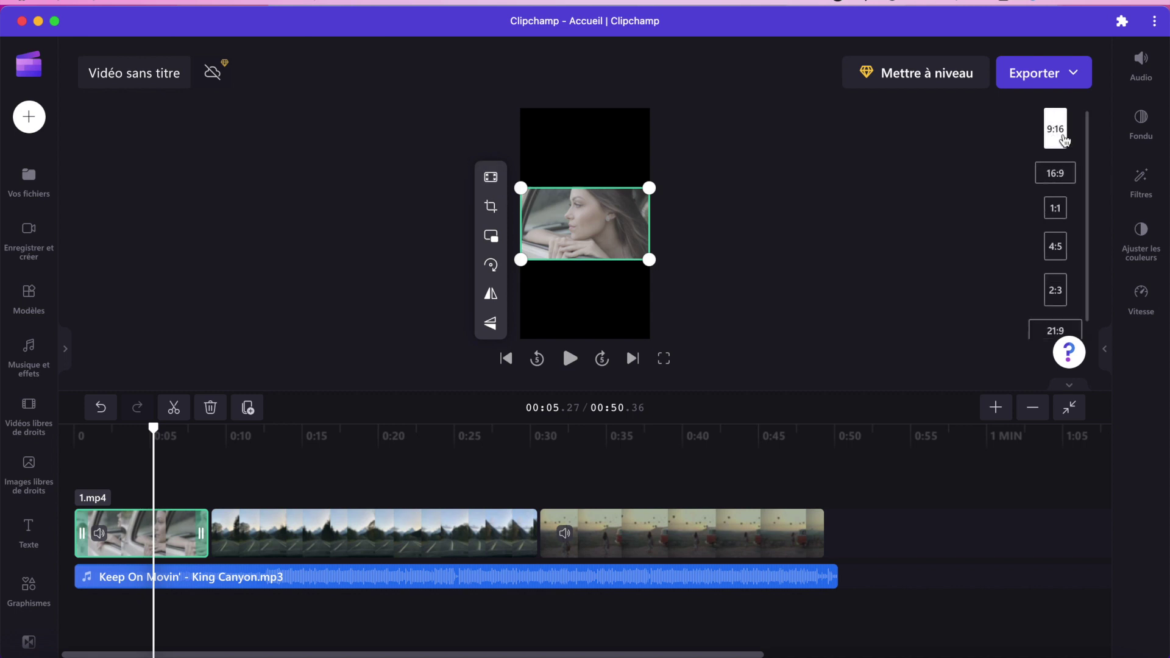
left_click(1055, 172)
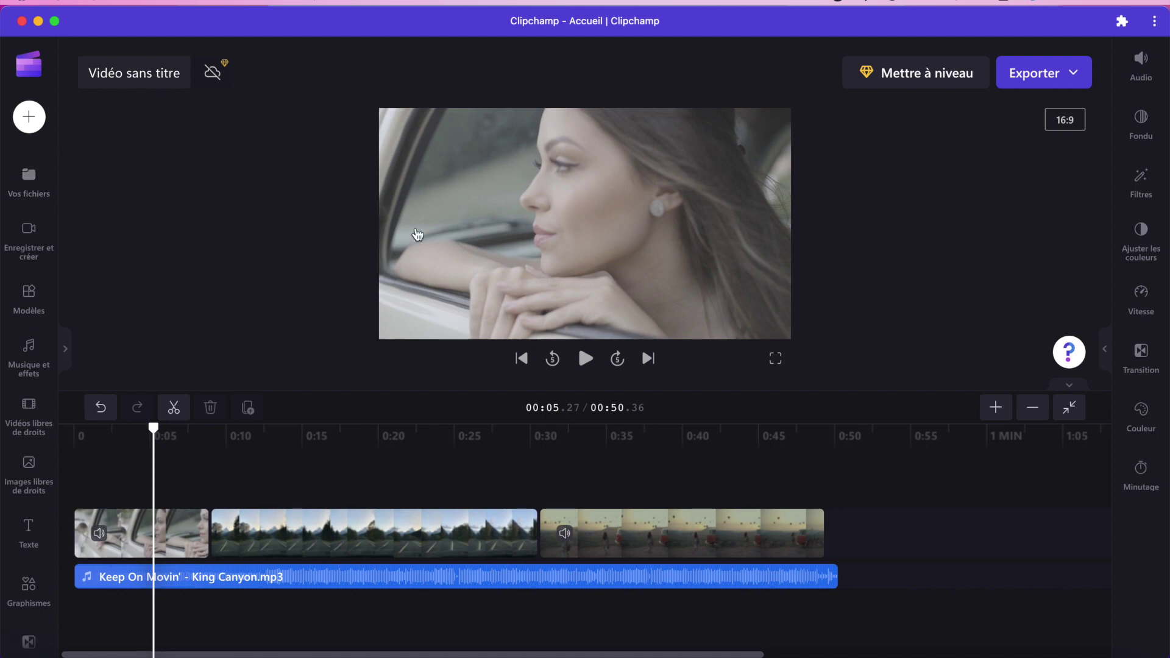
left_click(65, 349)
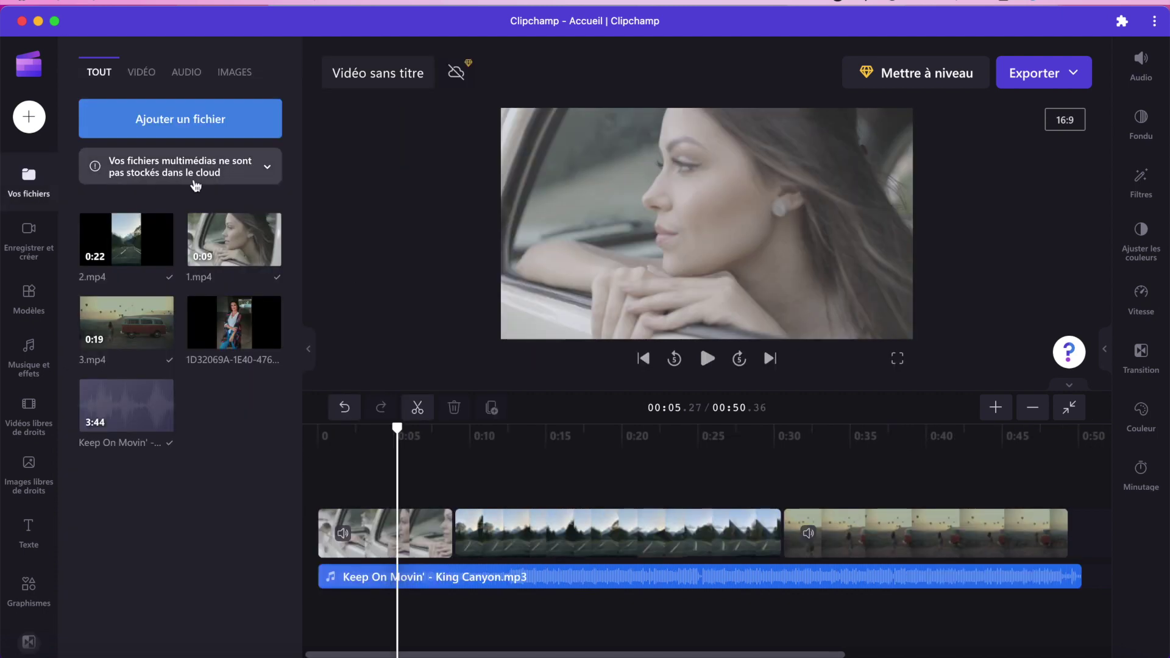
left_click(228, 73)
left_click_drag(140, 238, 342, 473)
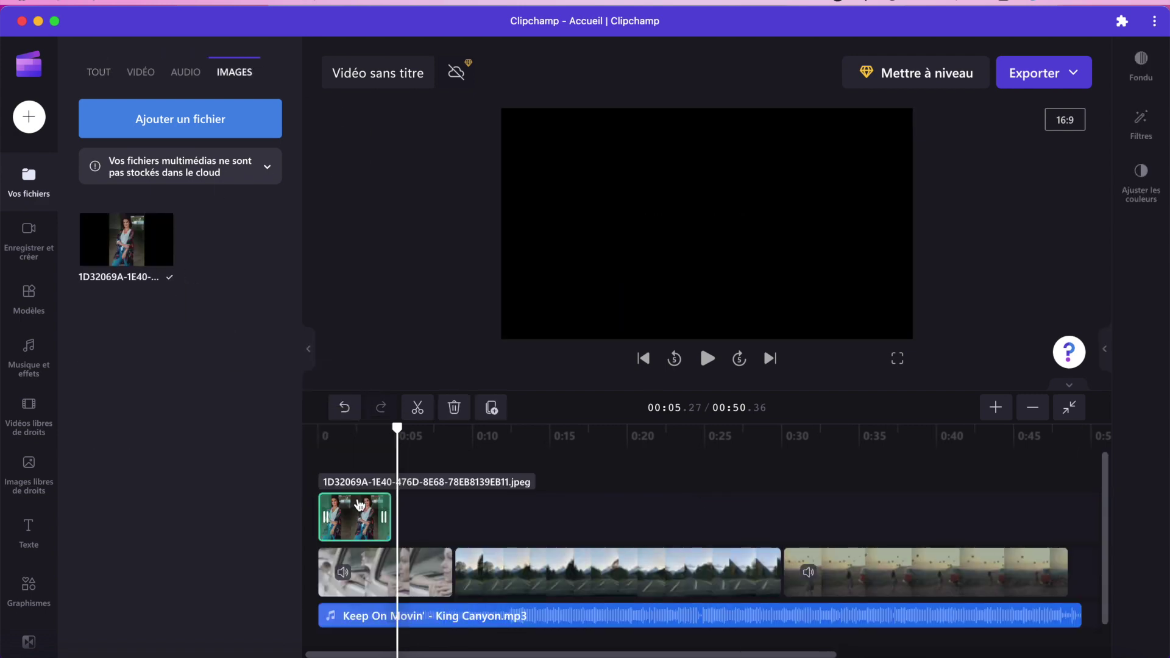
left_click(351, 517)
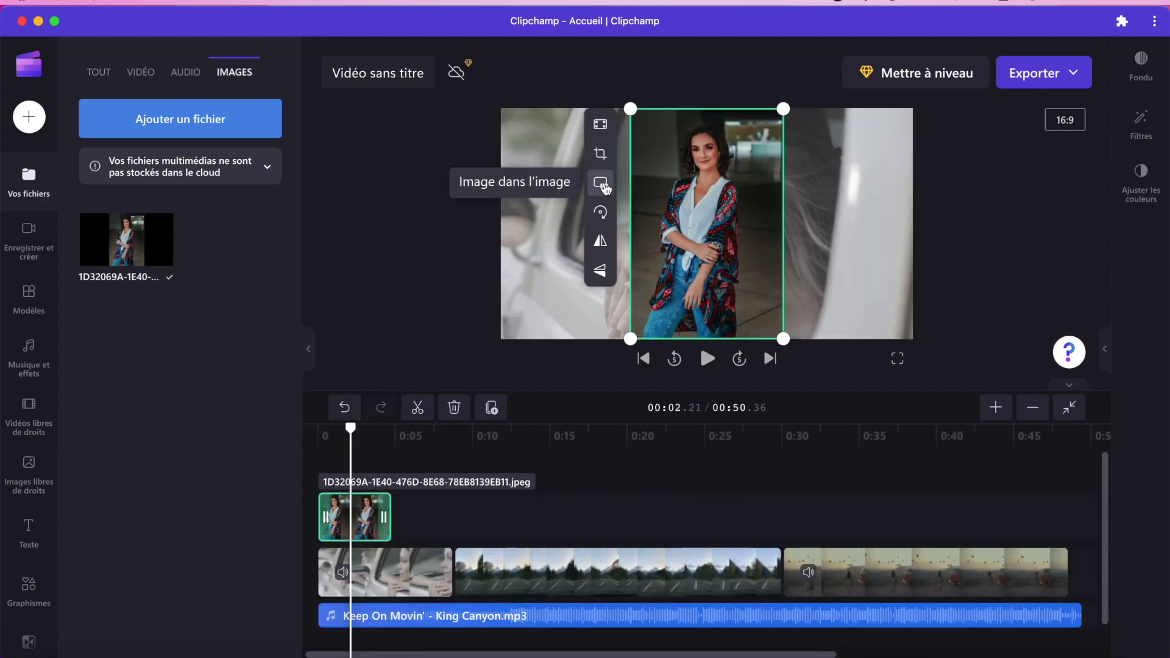
Shrink the image with the top-left picture-in-picture placement, enlarge it and reposition it in the video frame's lower-right corner
left_click(602, 185)
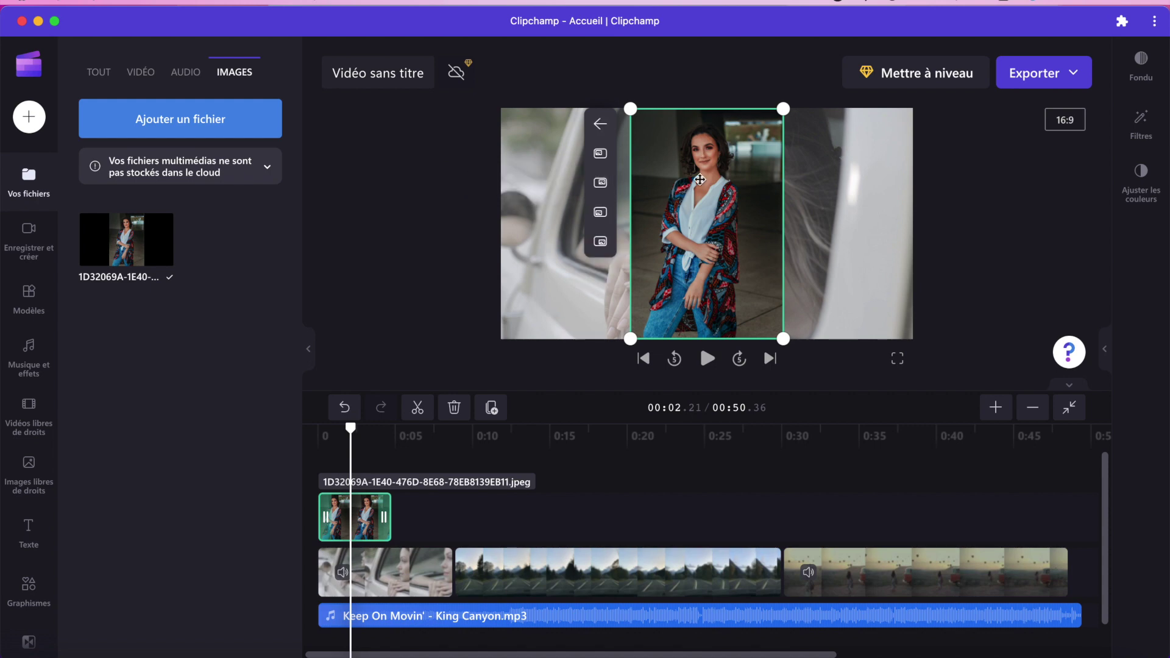
left_click(601, 151)
left_click_drag(550, 163, 762, 224)
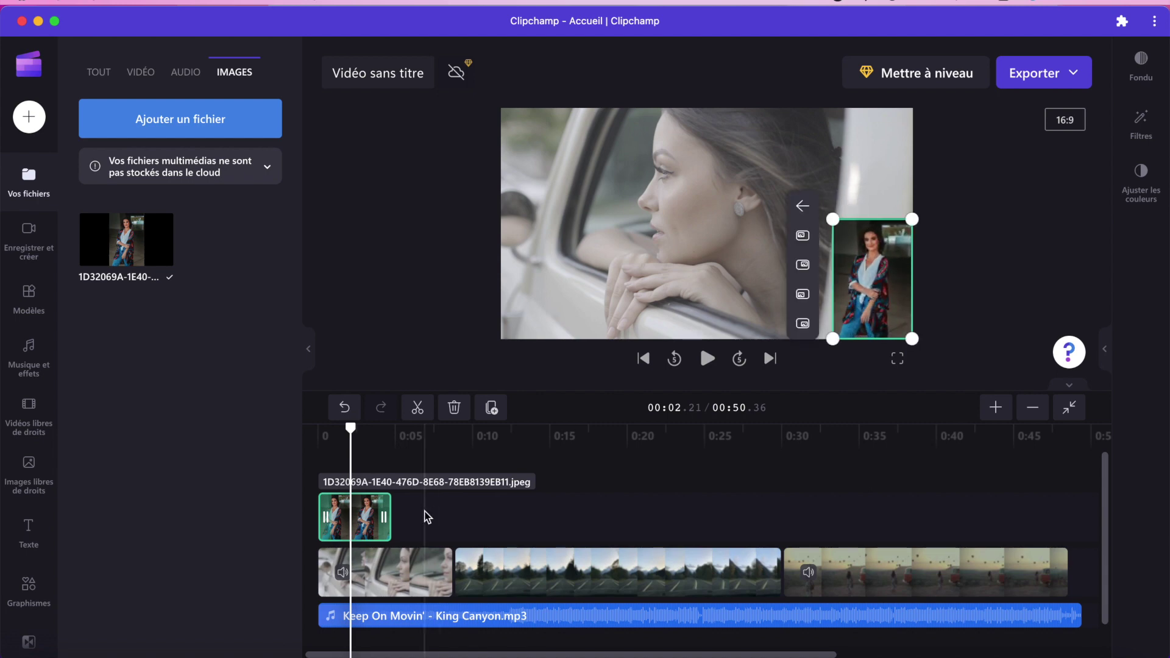
Delete the overlay image from the timeline and select the 1.mp4 clip
key("Delete")
left_click(366, 515)
left_click(385, 547)
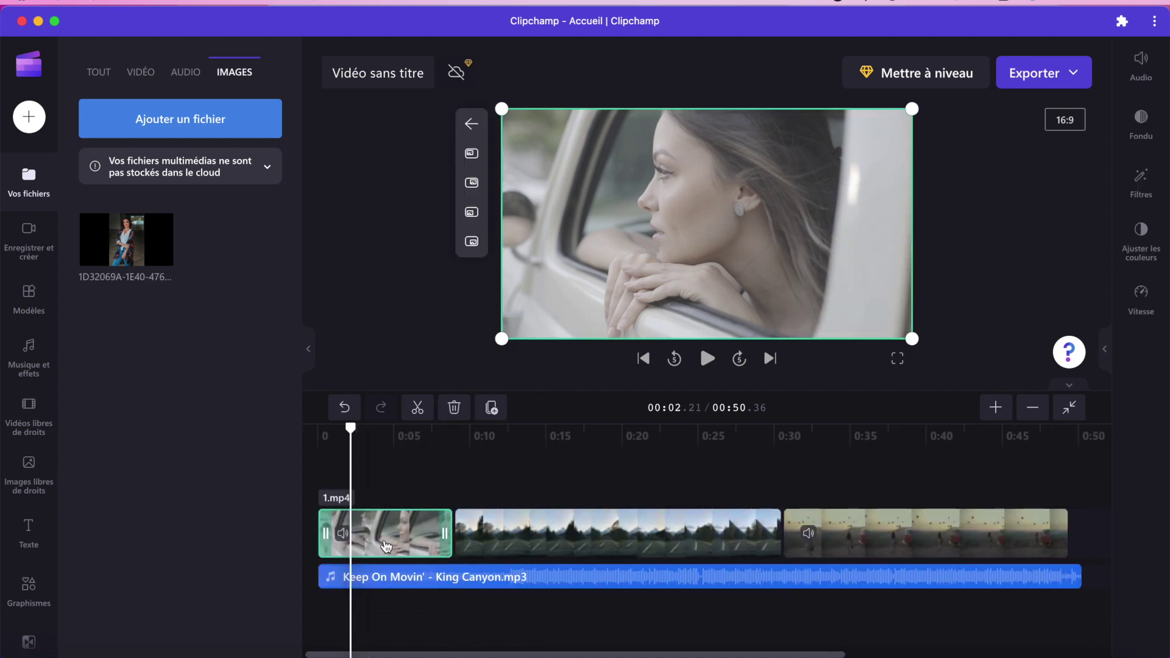
Set the project's aspect ratio to 9:16 and fill the portrait frame with the 1.mp4 clip
left_click(1057, 120)
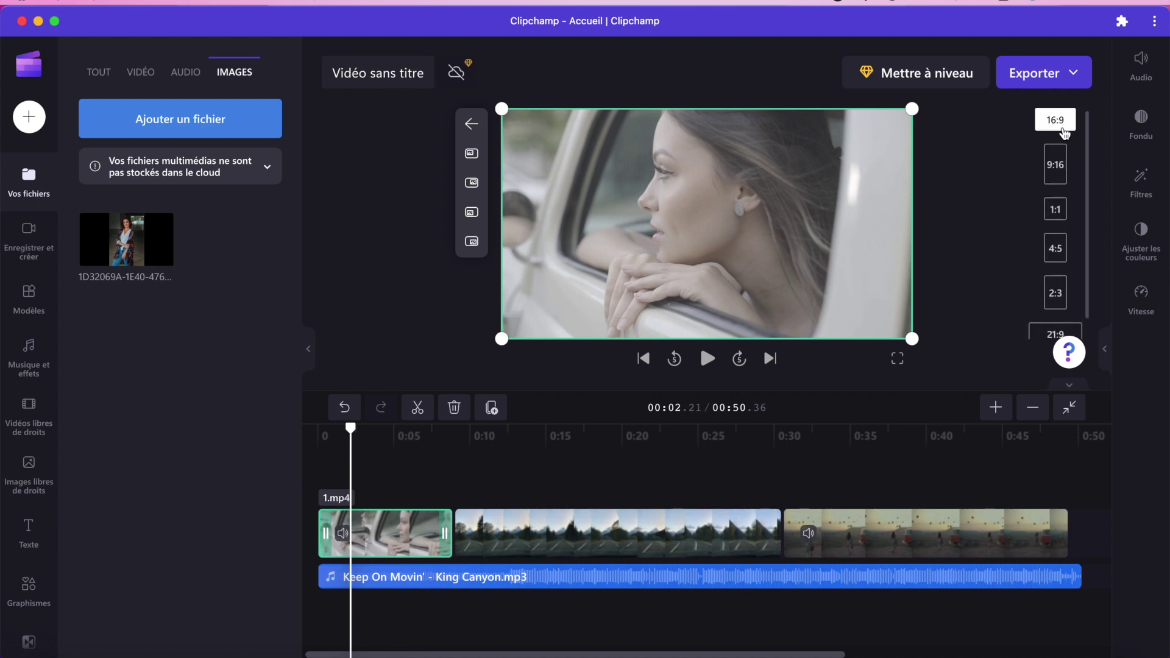
left_click(1052, 162)
left_click(617, 203)
left_click(612, 178)
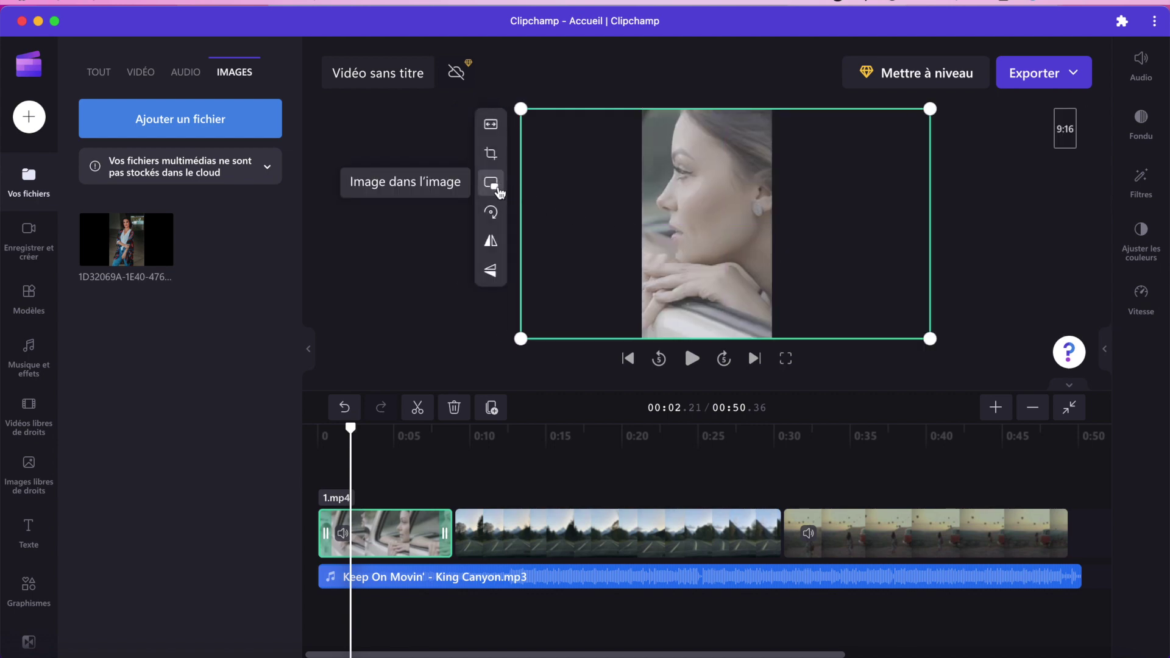
Rotate the 1.mp4 clip through a full turn in quarter-turn increments
left_click(491, 212)
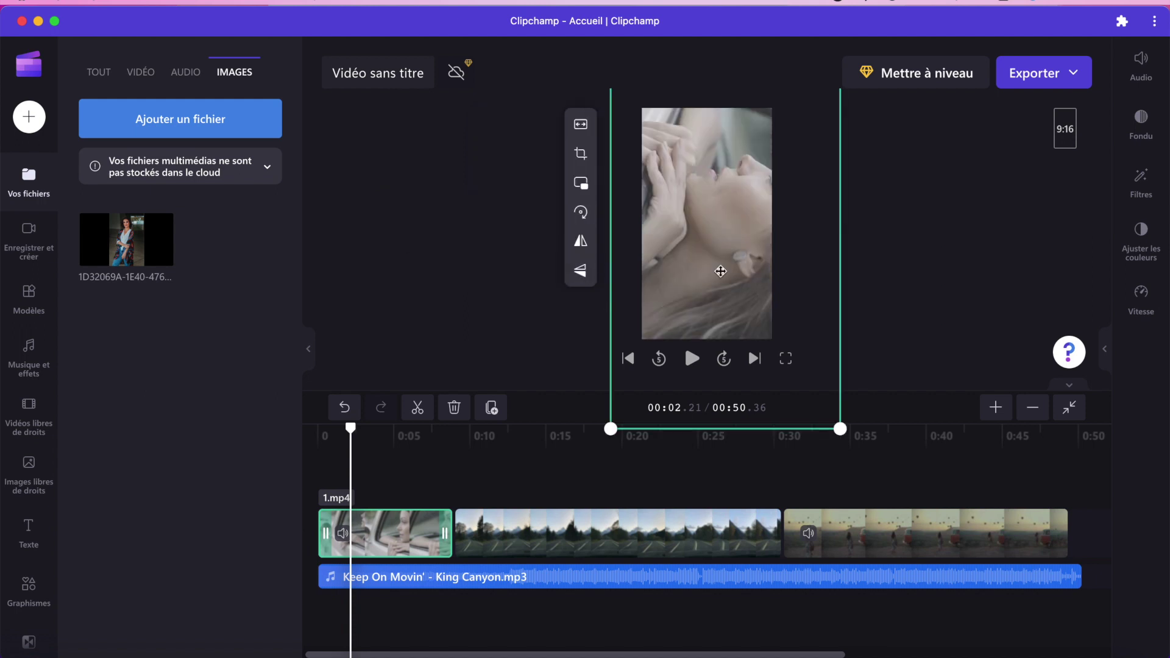
left_click(580, 211)
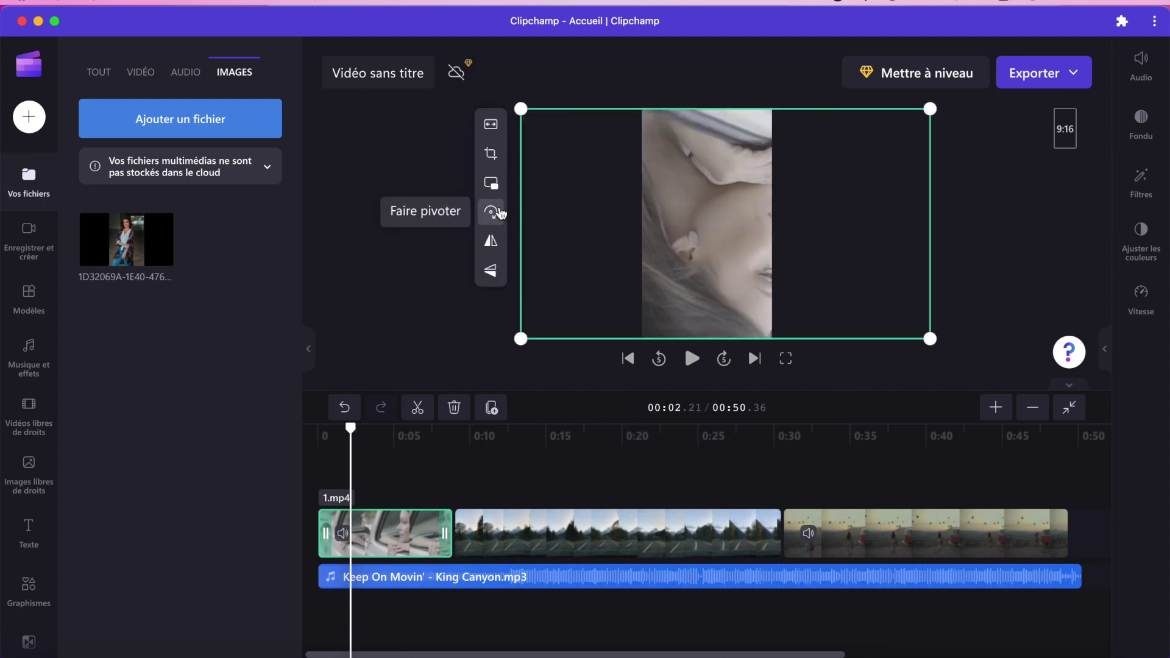
left_click(491, 212)
left_click(578, 212)
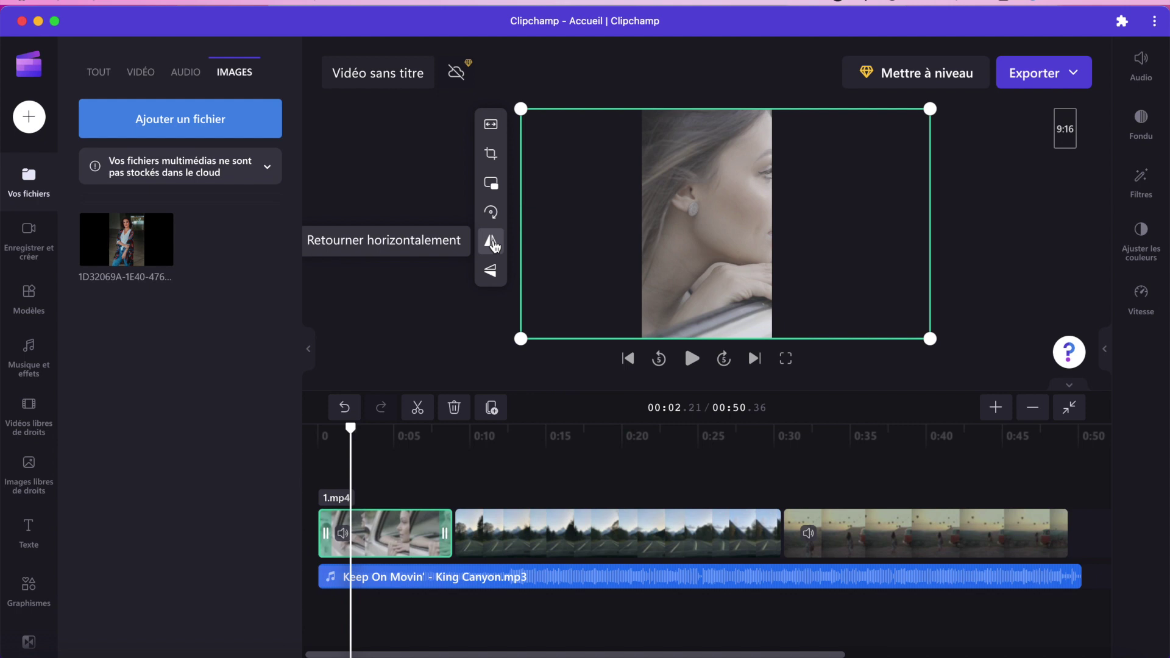
Try the horizontal and vertical flips on the 1.mp4 clip and return it to its original orientation
left_click(491, 240)
left_click(491, 271)
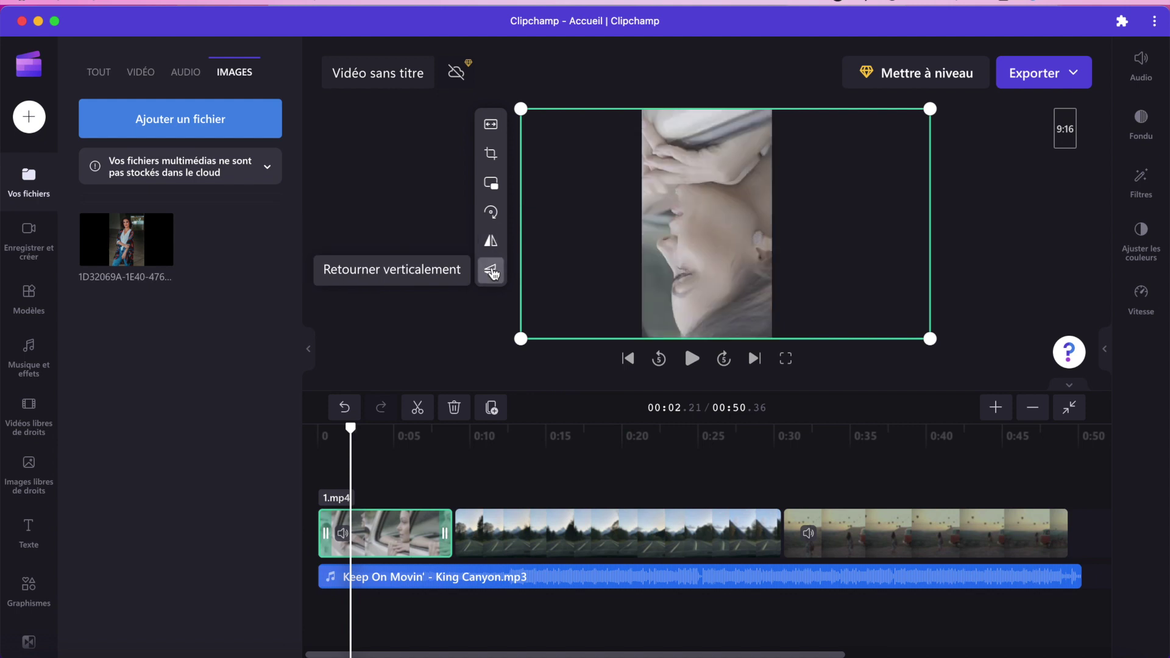
left_click(491, 271)
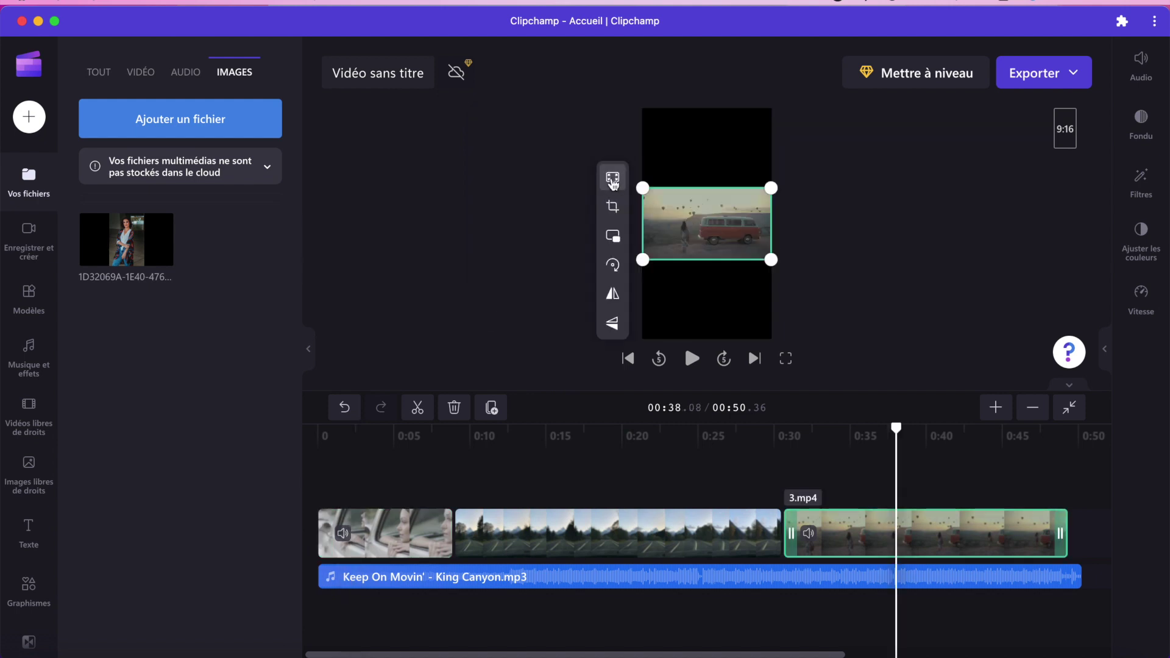
Fill the portrait frame with the 3.mp4 clip, shift it to the right and check the framing at about 00:43.53
left_click(612, 178)
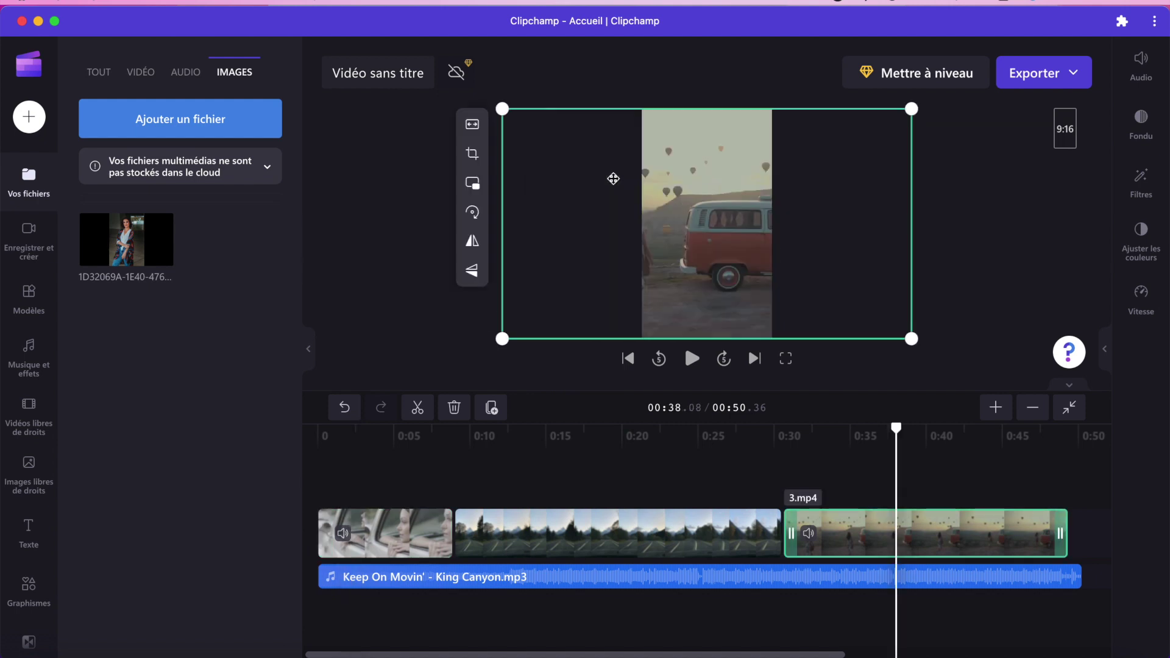
left_click_drag(708, 210, 768, 215)
left_click_drag(895, 430, 978, 438)
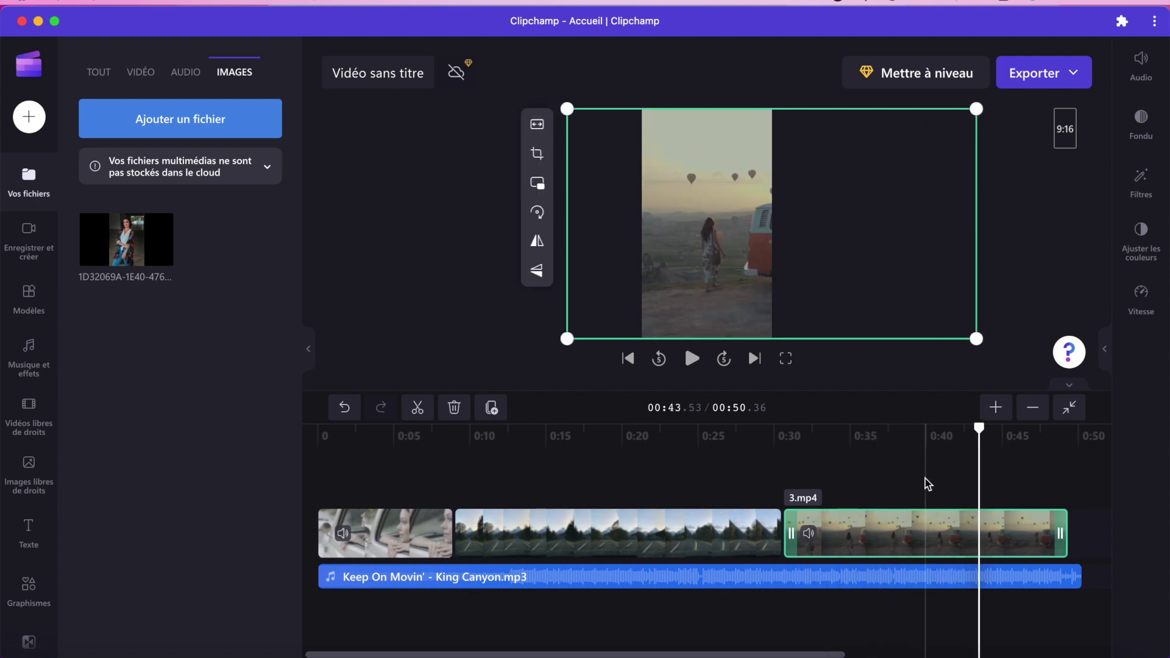
Return to the start of the video, preview it in full screen and exit the full-screen view
key("Home")
left_click(786, 359)
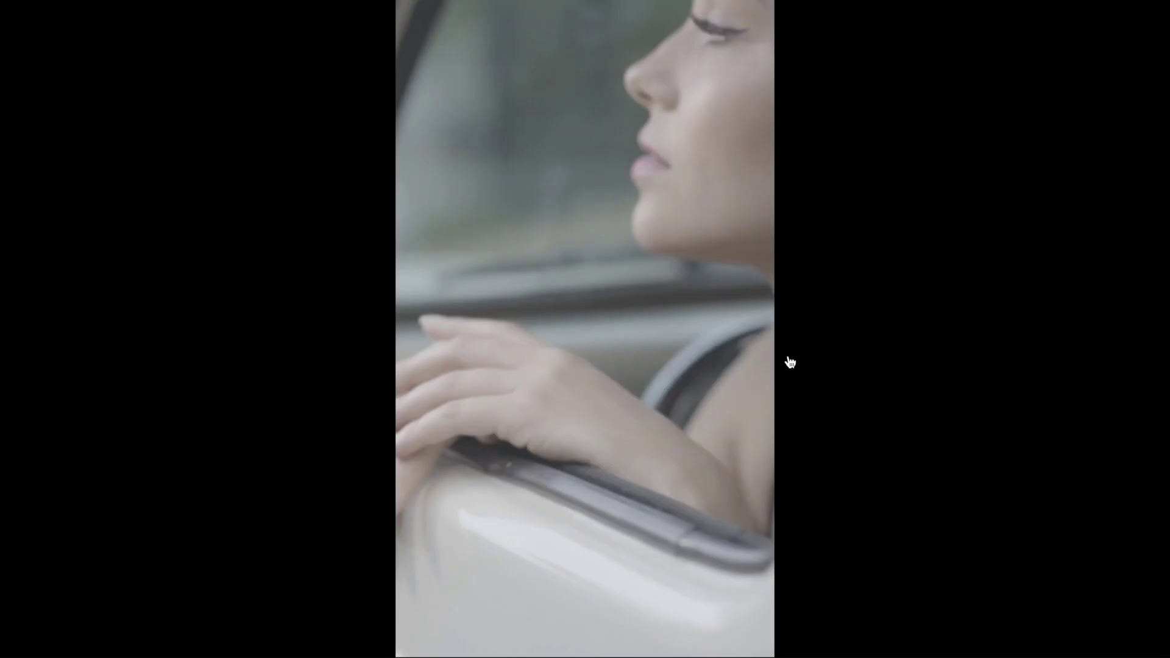
key("Escape")
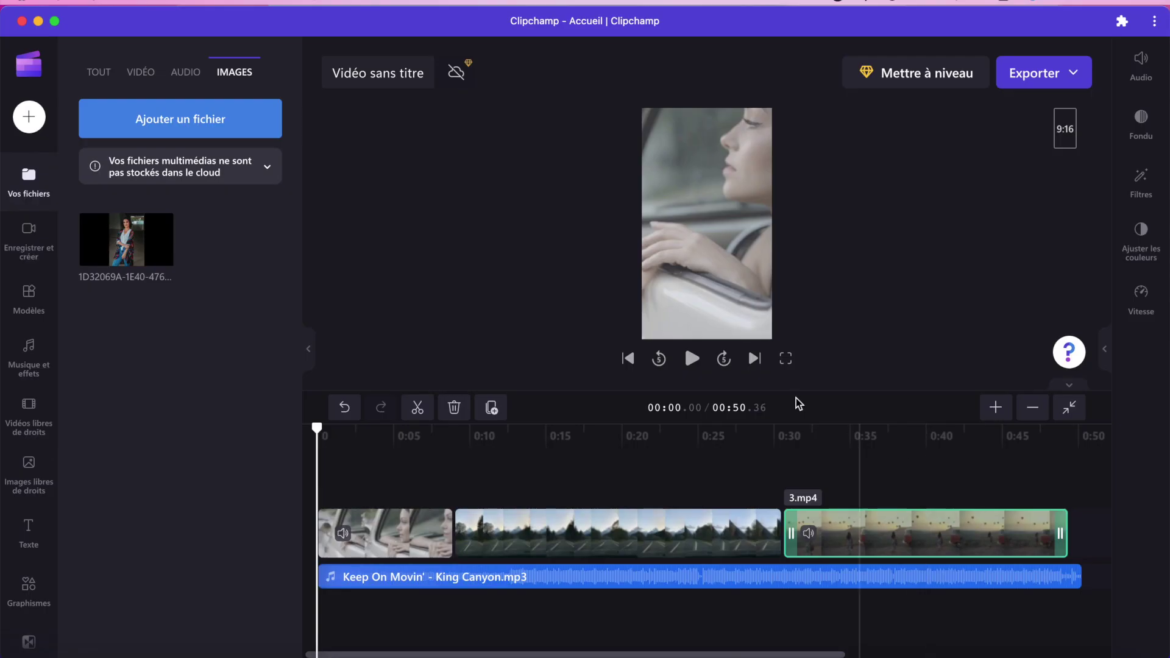
Step forward and back through the video in five-second jumps, jump to its start and end, and briefly play the opening
left_click(722, 359)
left_click(723, 360)
left_click(722, 359)
left_click(722, 360)
left_click(722, 360)
left_click(659, 359)
left_click(659, 360)
left_click(659, 360)
left_click(639, 360)
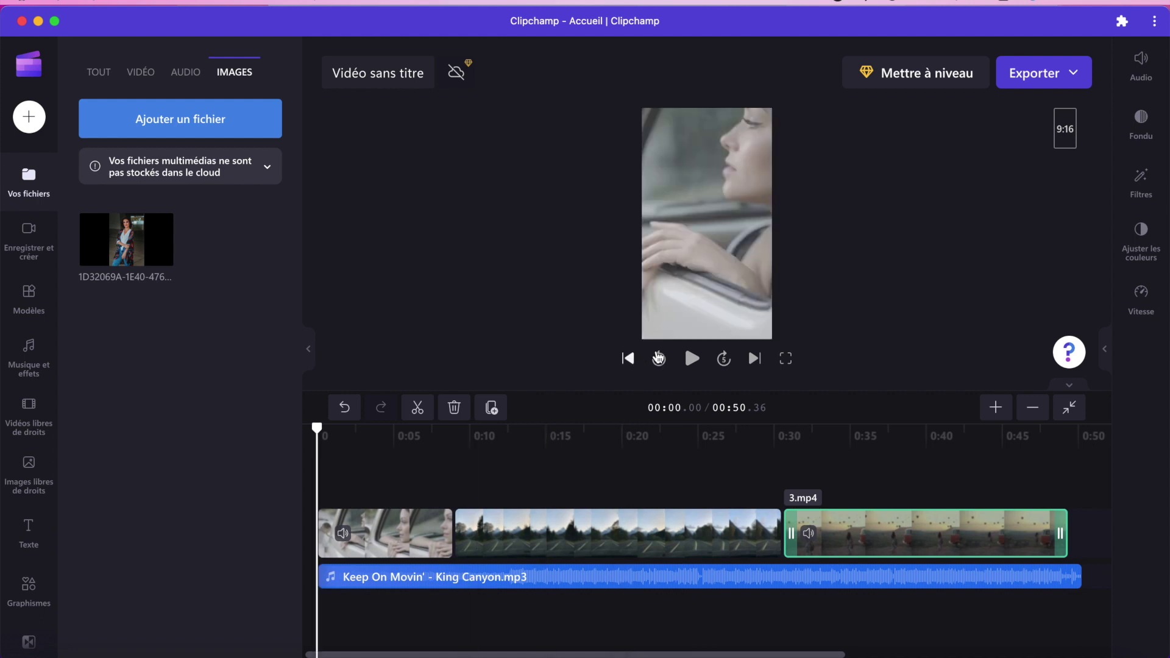
left_click(756, 359)
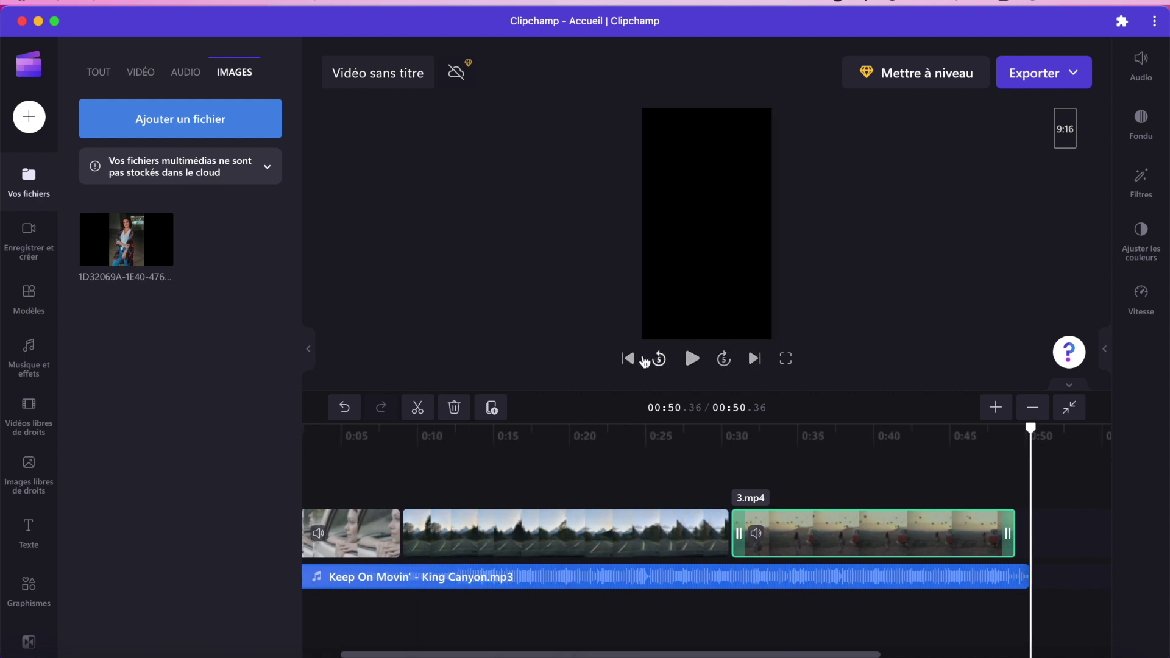
left_click(692, 358)
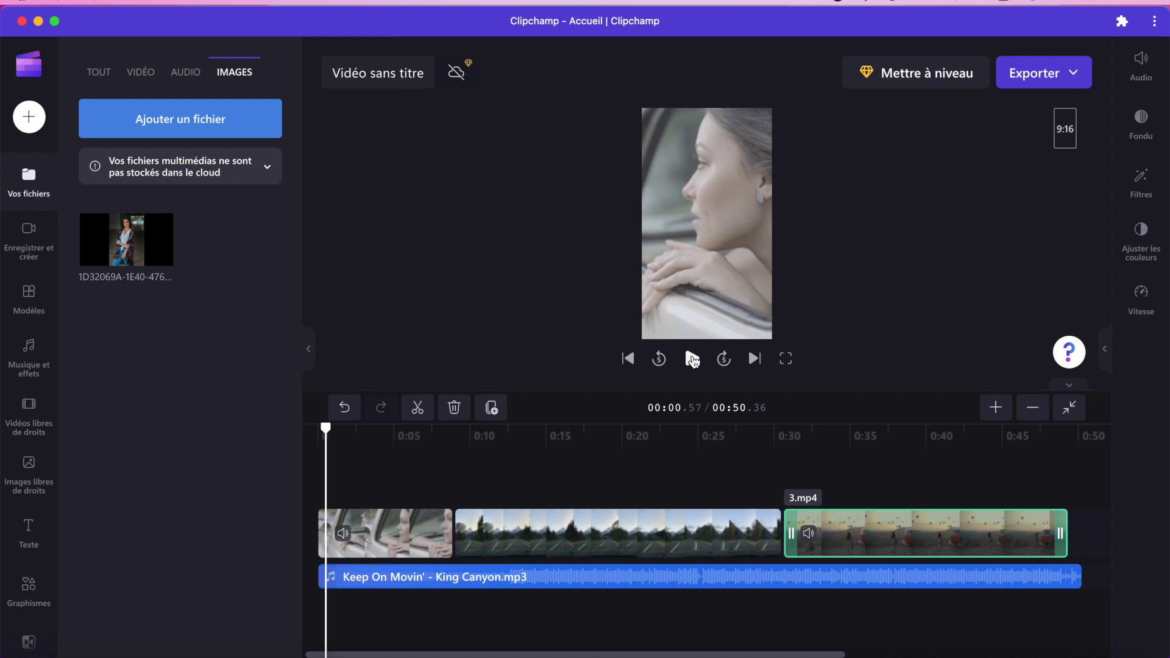
Rename the video project as "titre"
left_click(351, 80)
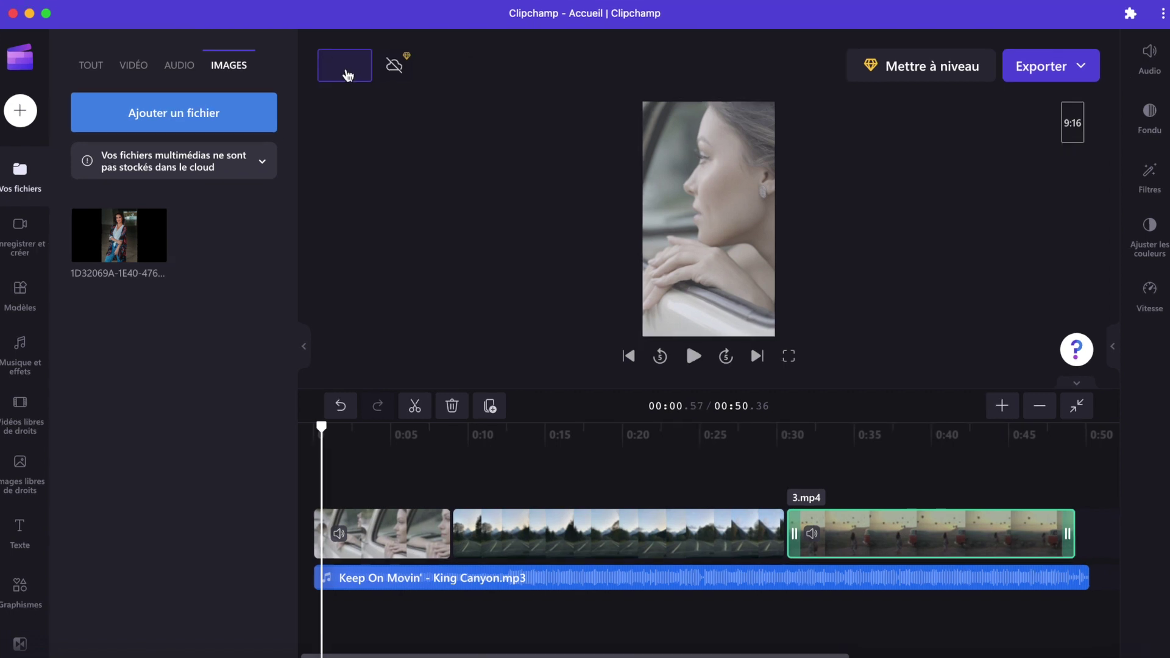
type("titre")
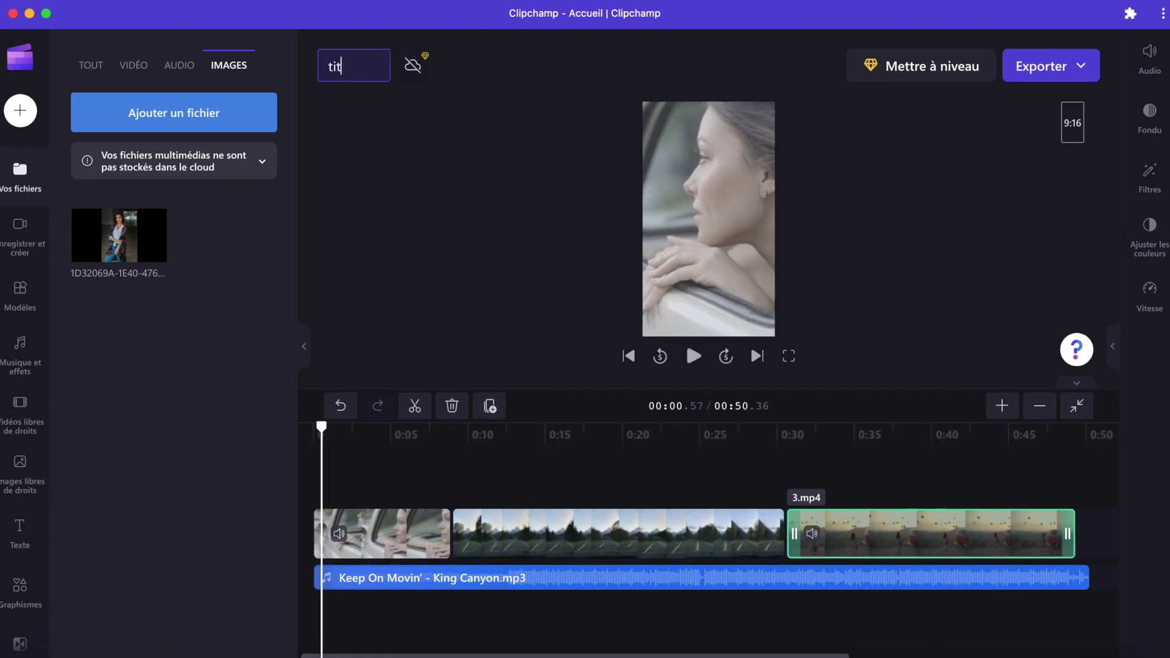
key("Return")
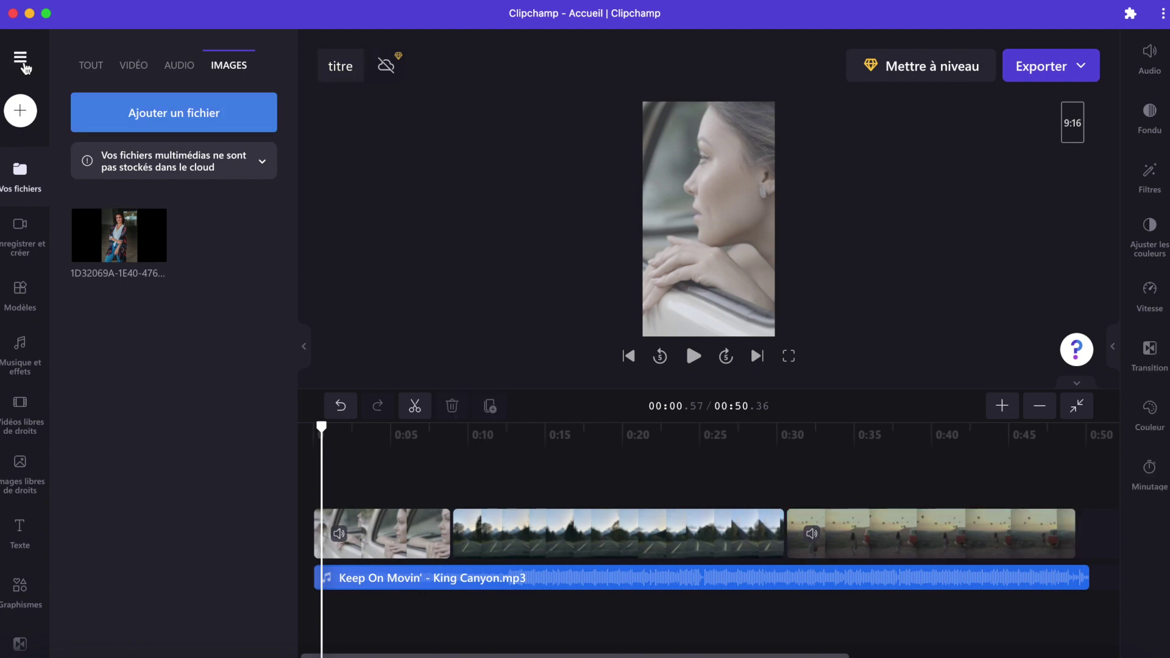
Return to the home page without syncing the files to the cloud and reopen the "titre" video
left_click(22, 61)
left_click(78, 118)
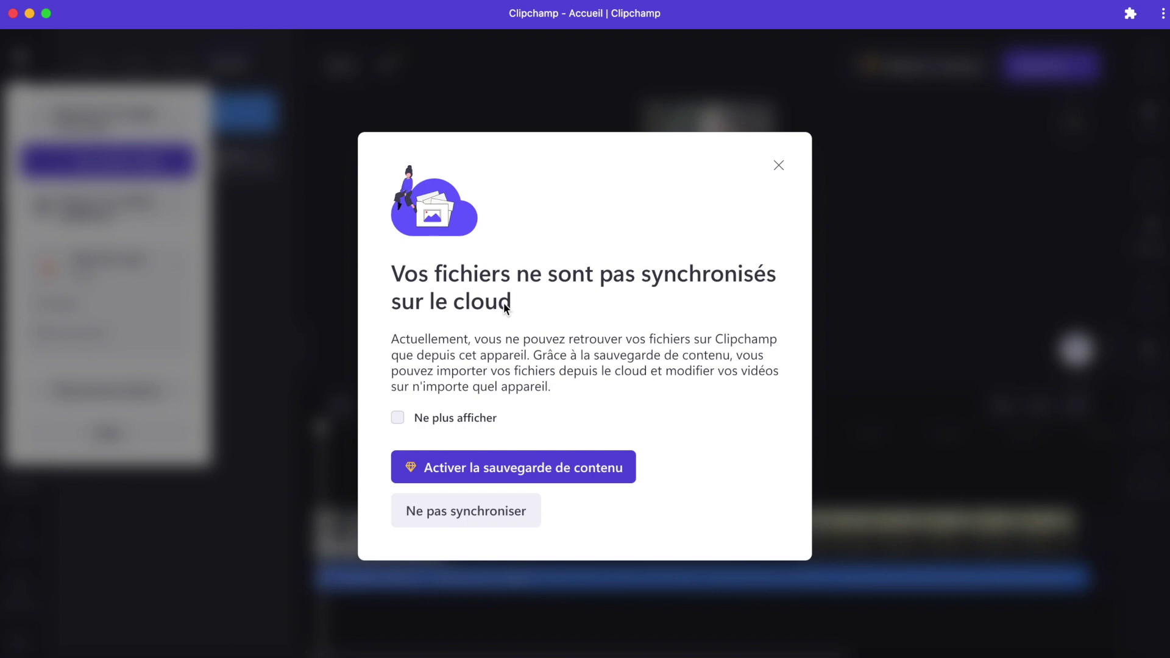
left_click(473, 514)
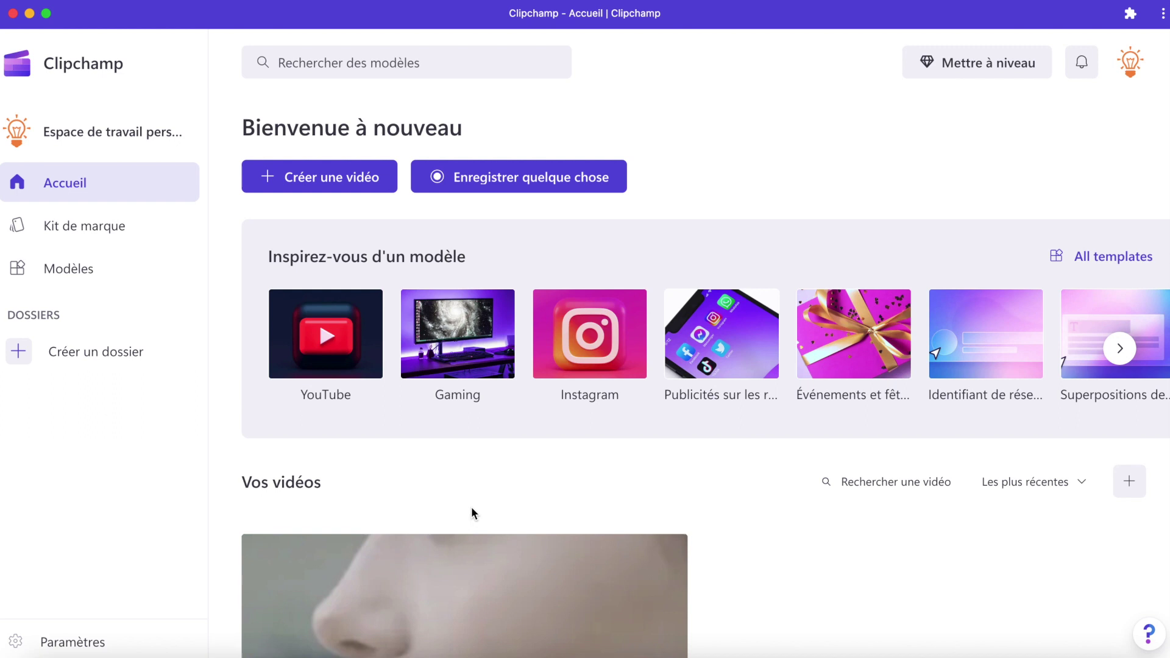
scroll(472, 512, "down", 3)
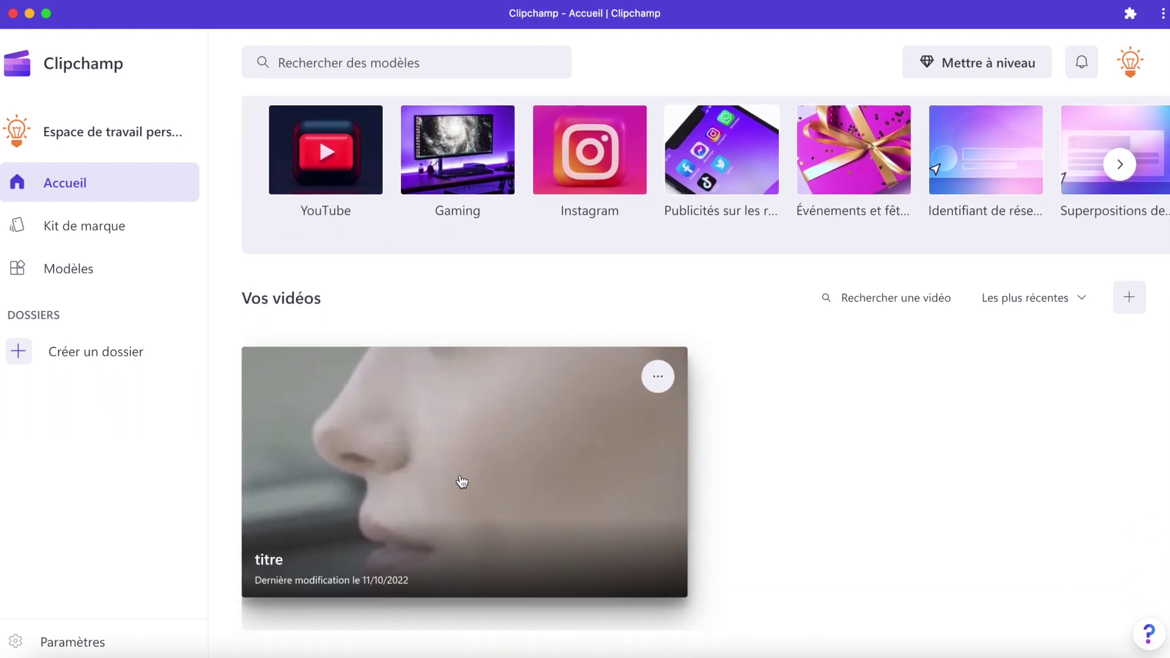
left_click(461, 482)
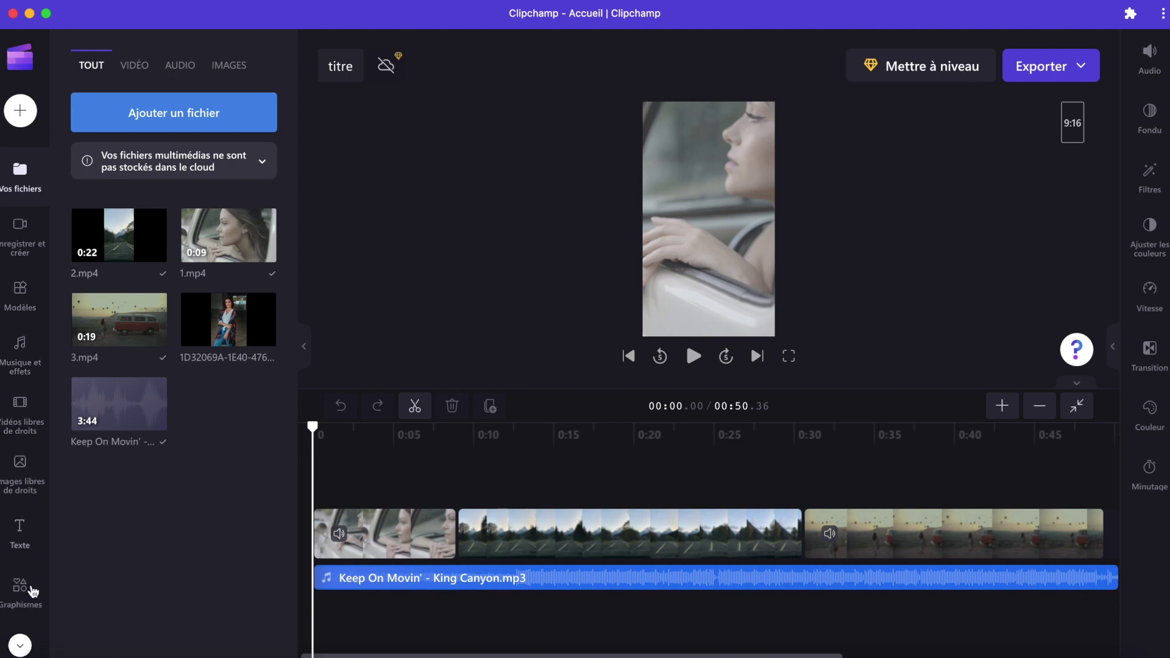
Open the combined screen and webcam recorder to view its setup, and close it without recording
left_click(18, 247)
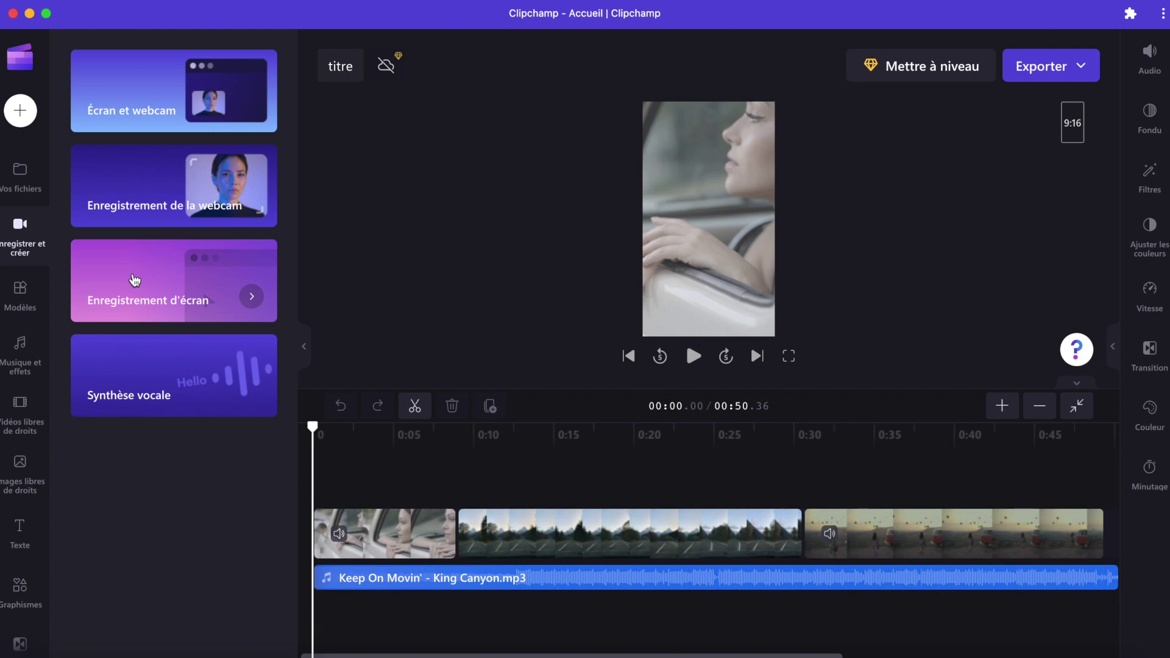
left_click(143, 78)
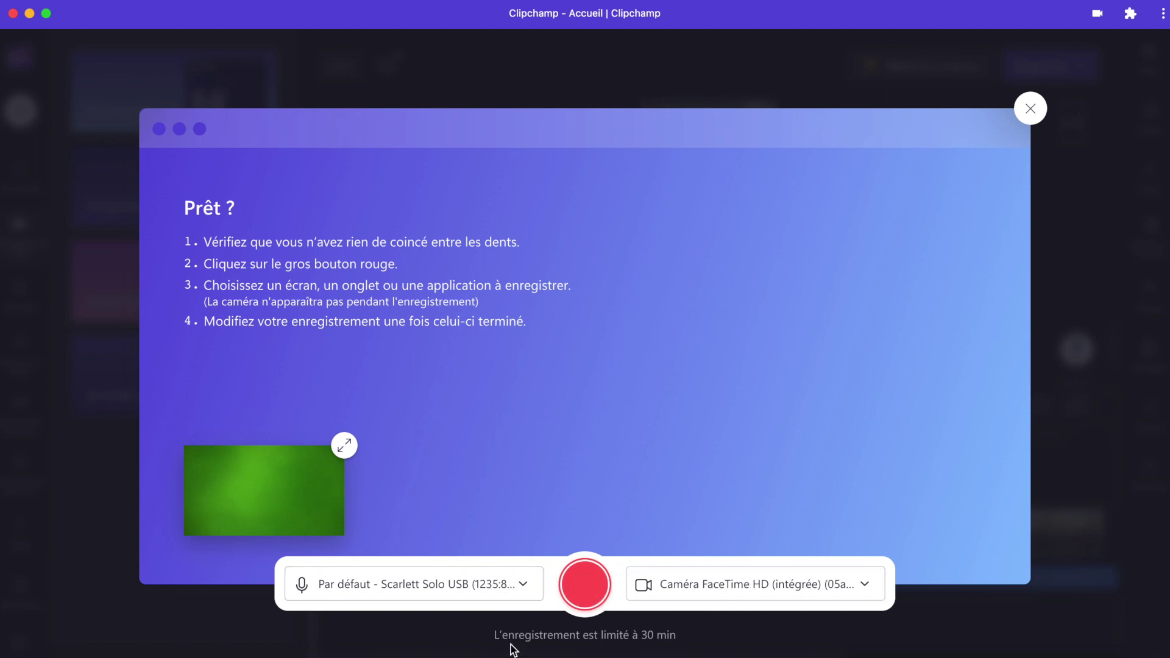
left_click(1030, 109)
Look through the window and Chrome tab sharing options, and start a screen recording of the entire screen
left_click(152, 188)
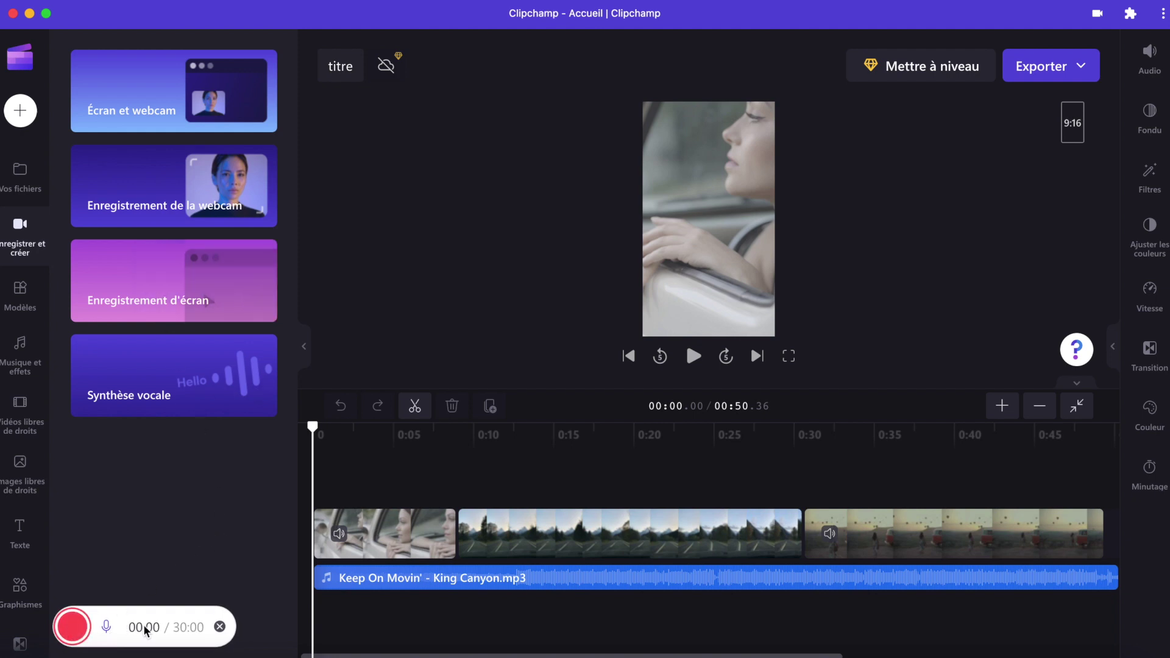
left_click(75, 627)
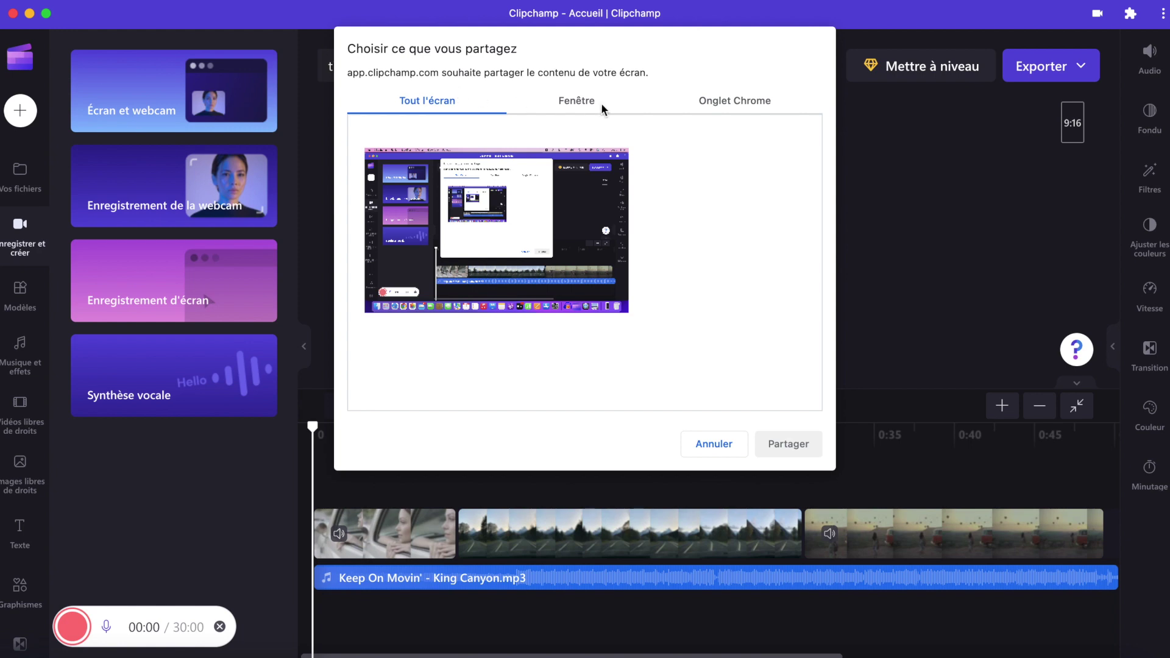
left_click(577, 105)
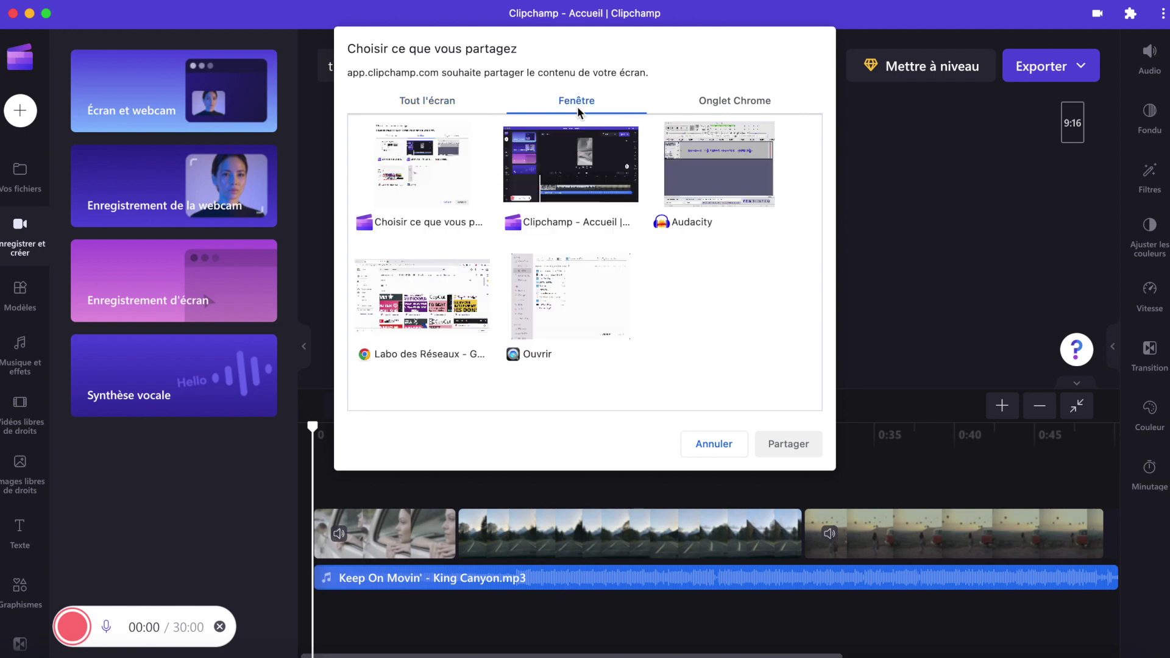
left_click(727, 102)
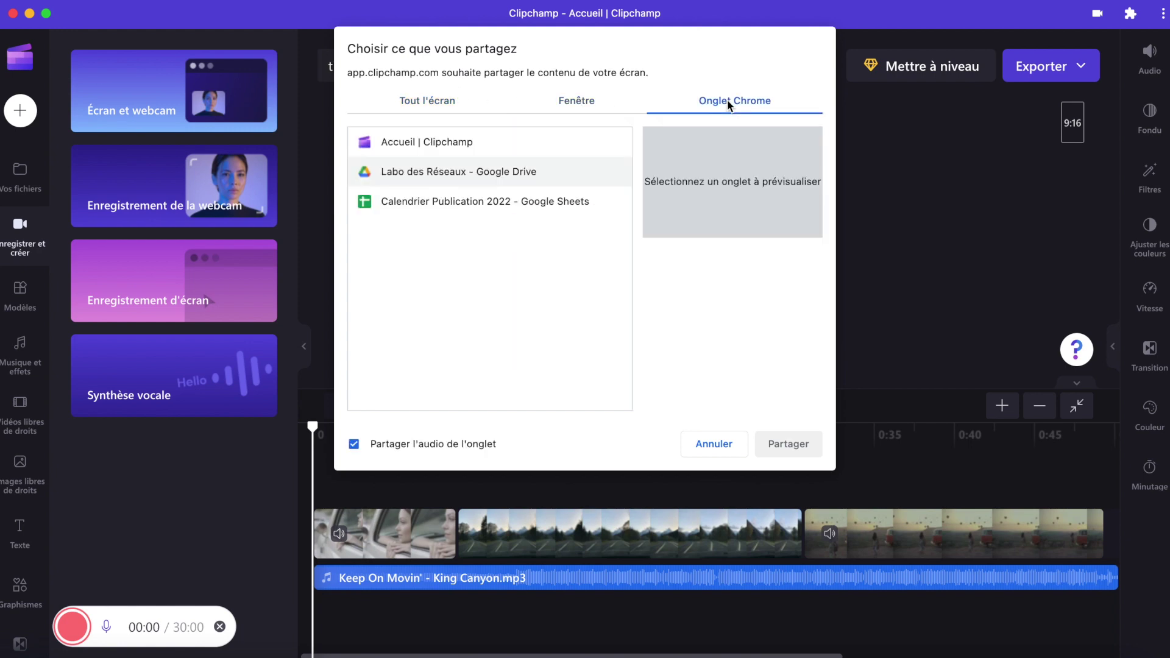
left_click(427, 101)
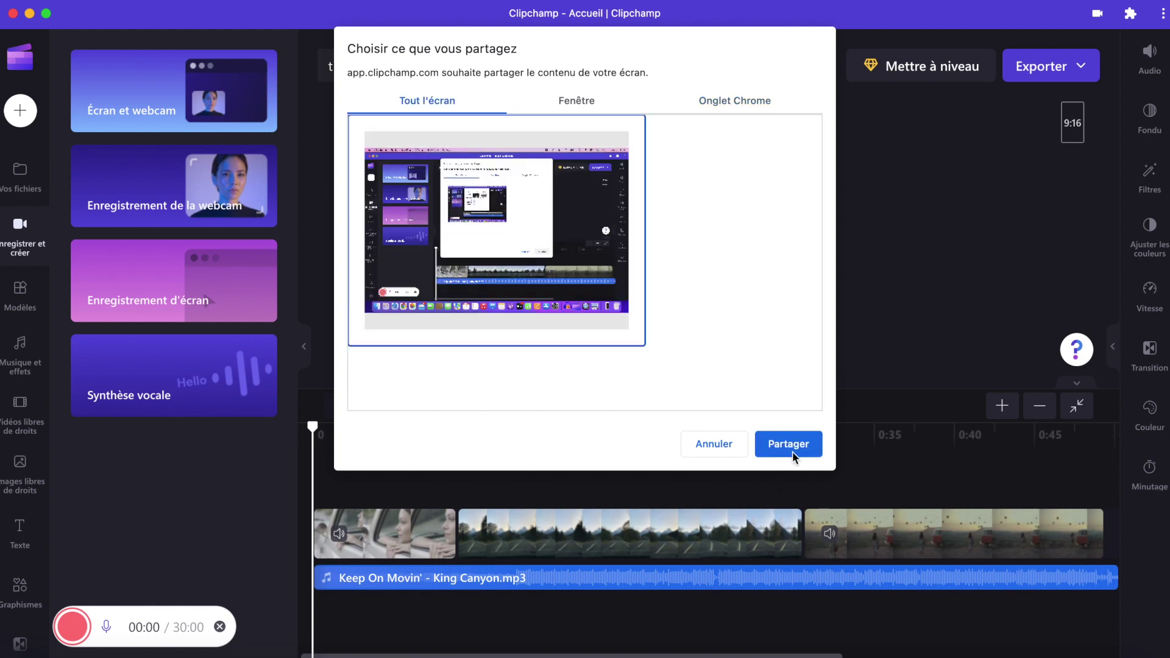
left_click(794, 444)
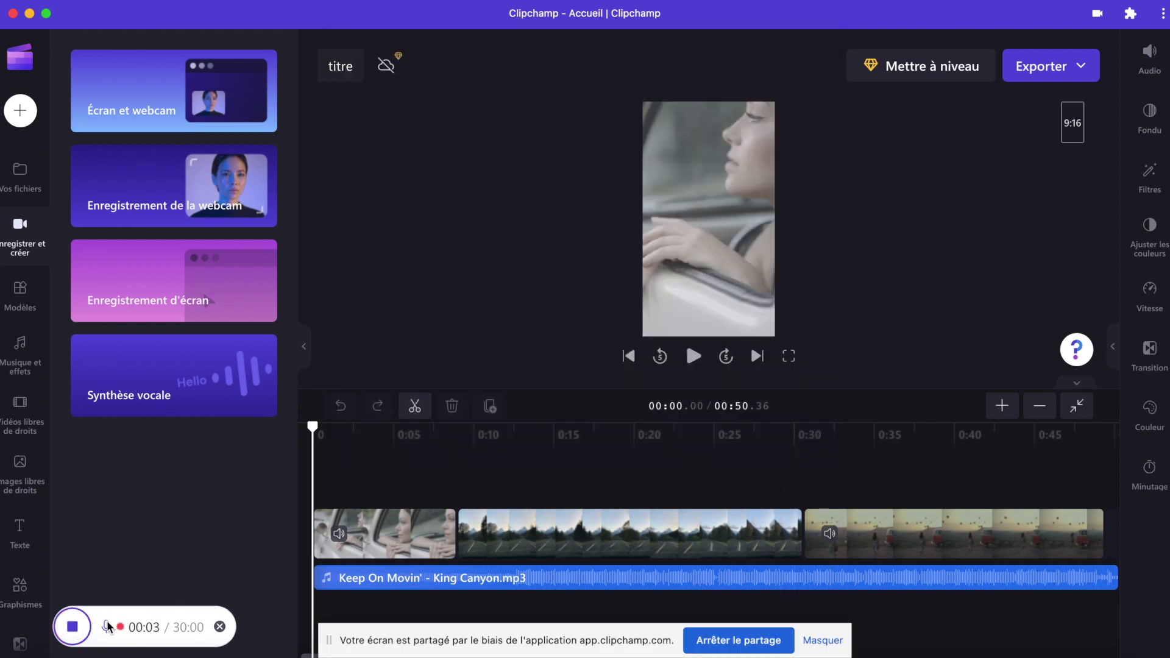
Stop the screen recording, save it for editing and place it directly after the 3.mp4 clip on the video track
left_click(73, 626)
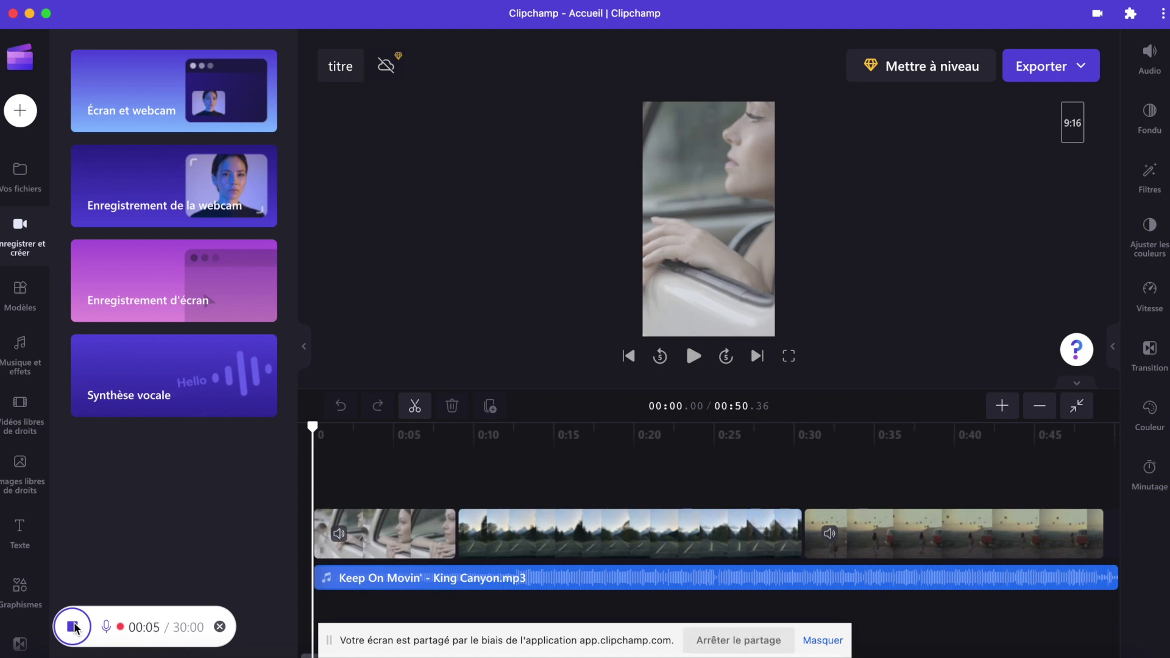
left_click(73, 626)
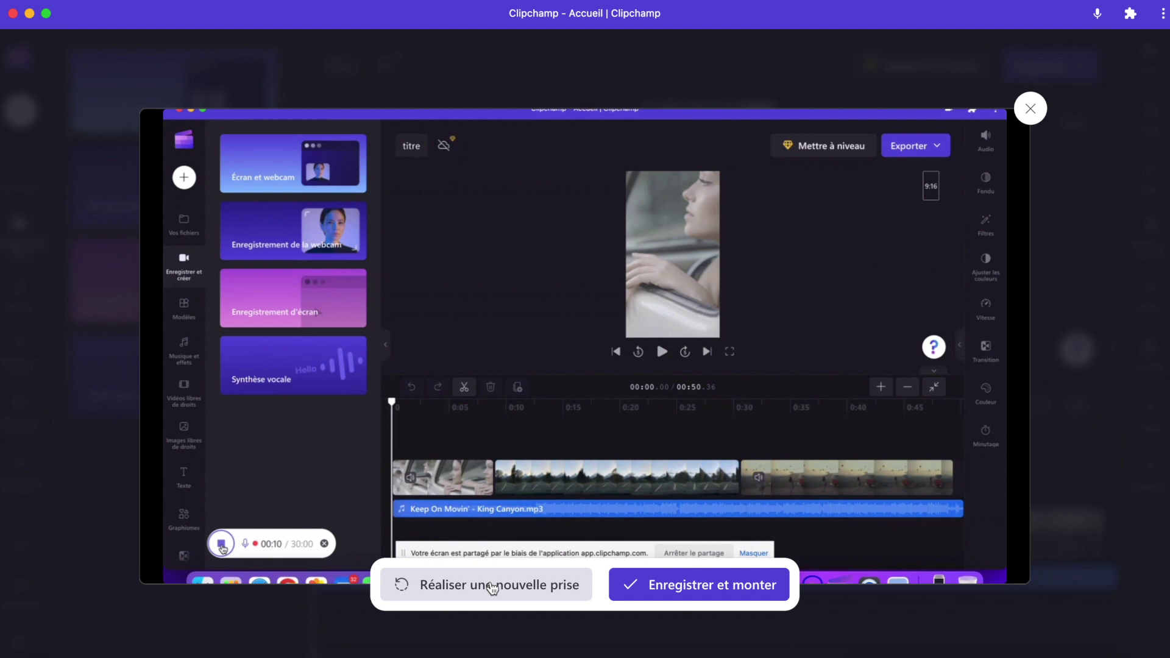
left_click(689, 586)
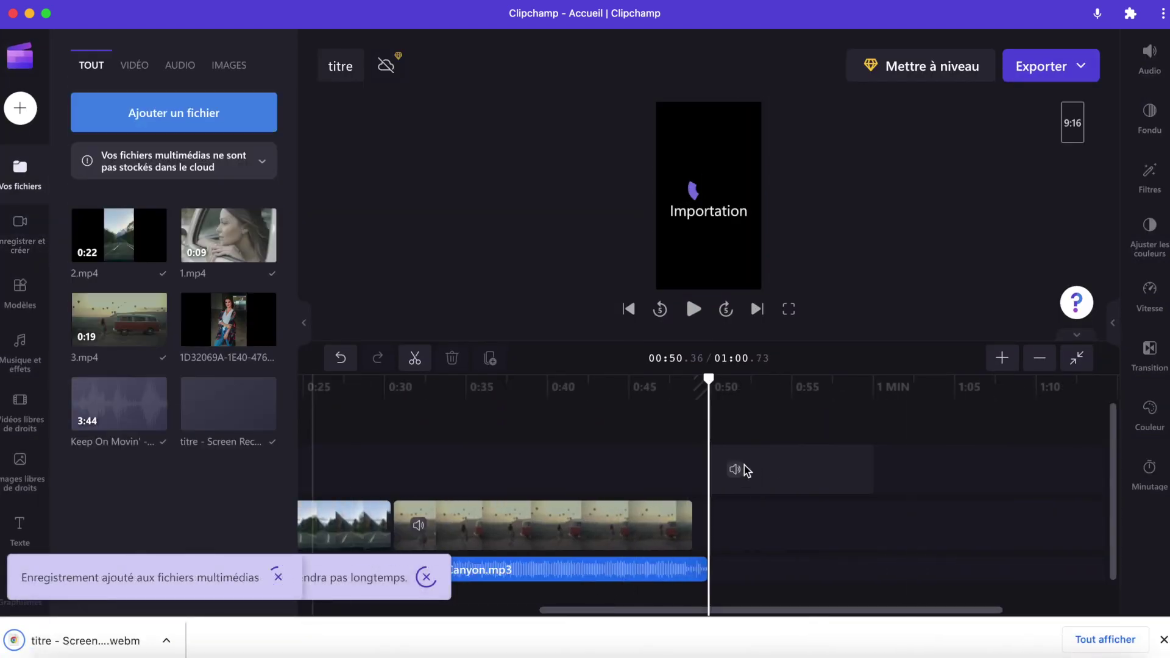
left_click_drag(792, 473, 793, 523)
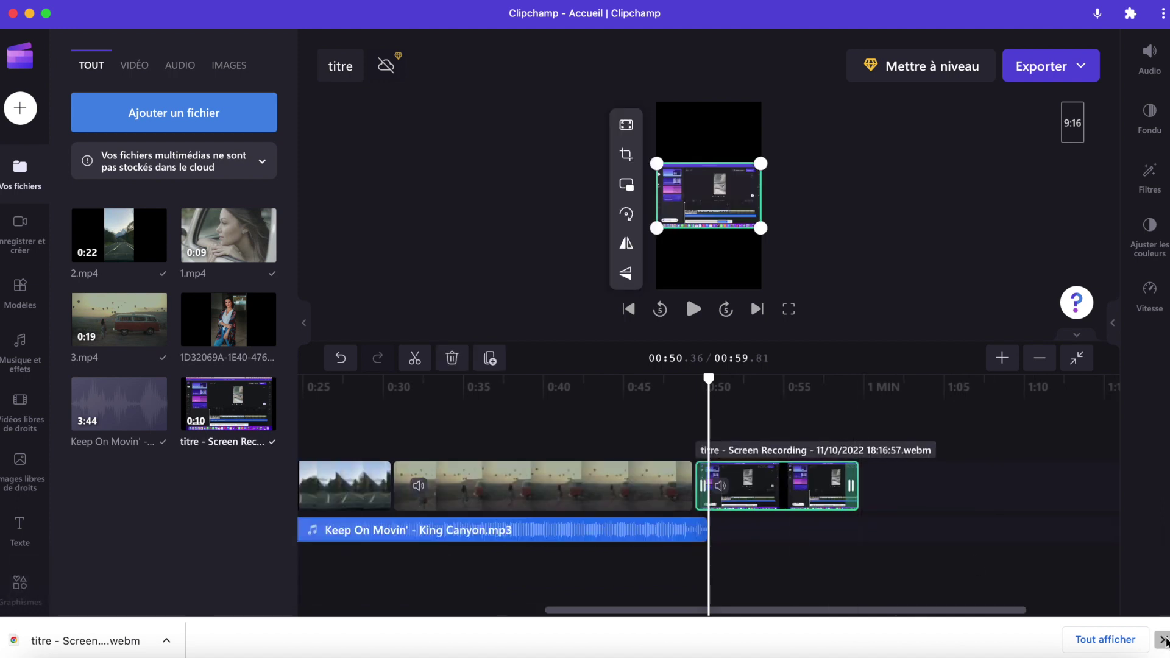
left_click(1163, 639)
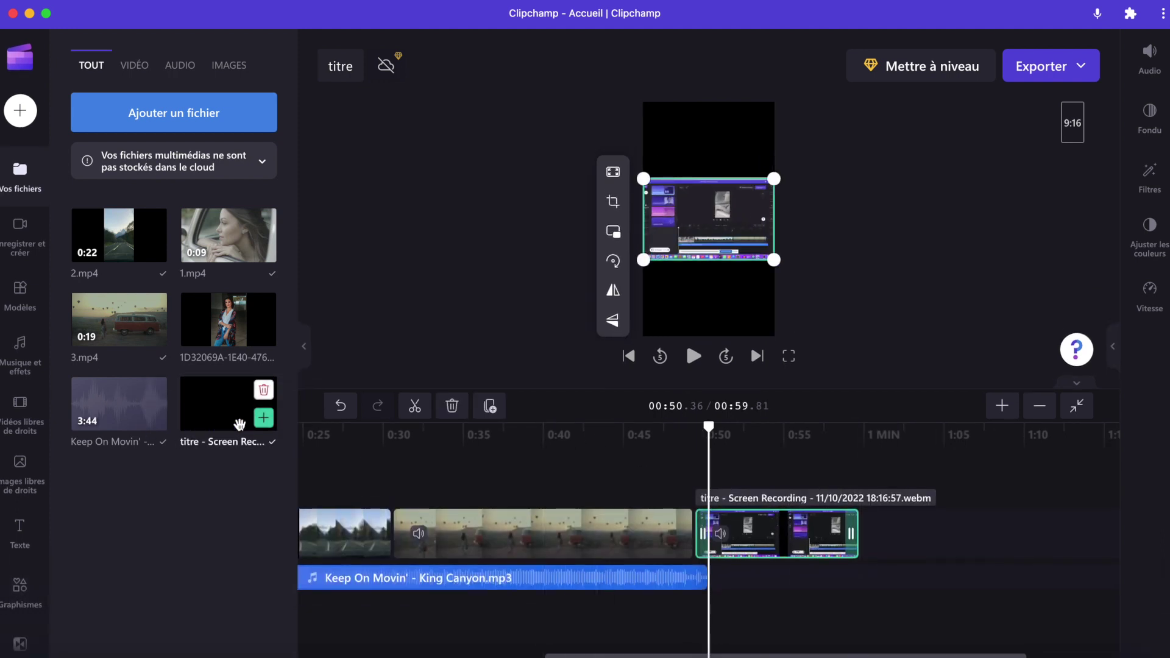
Delete the screen recording from both the timeline and the media files
mouse_move(262, 395)
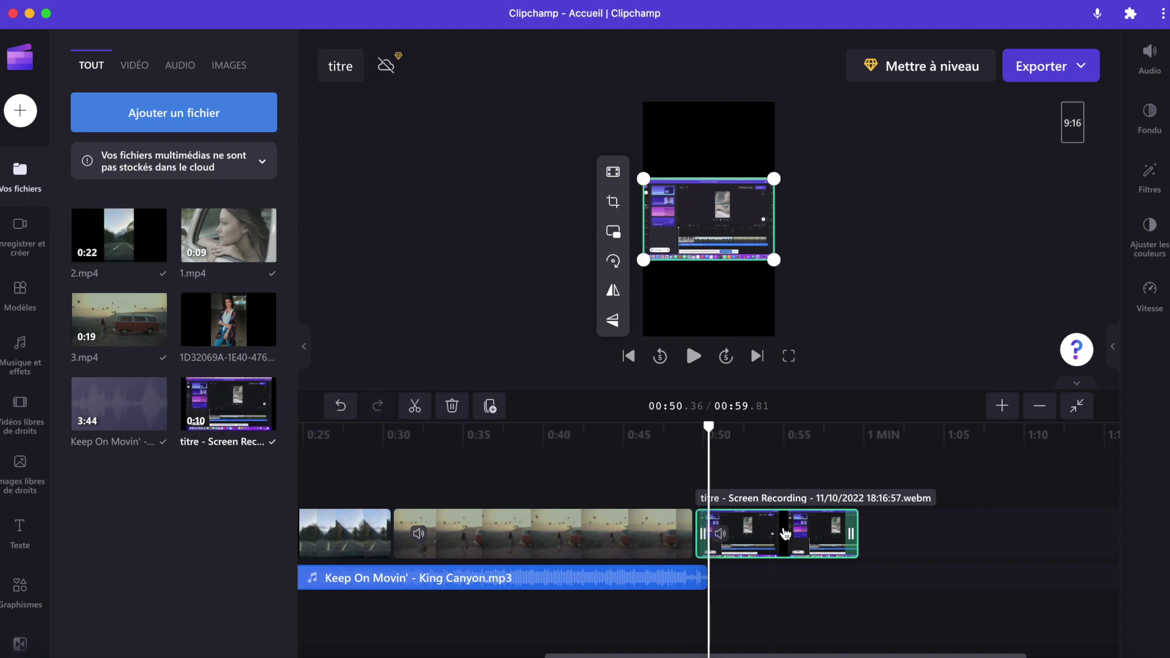
key("Delete")
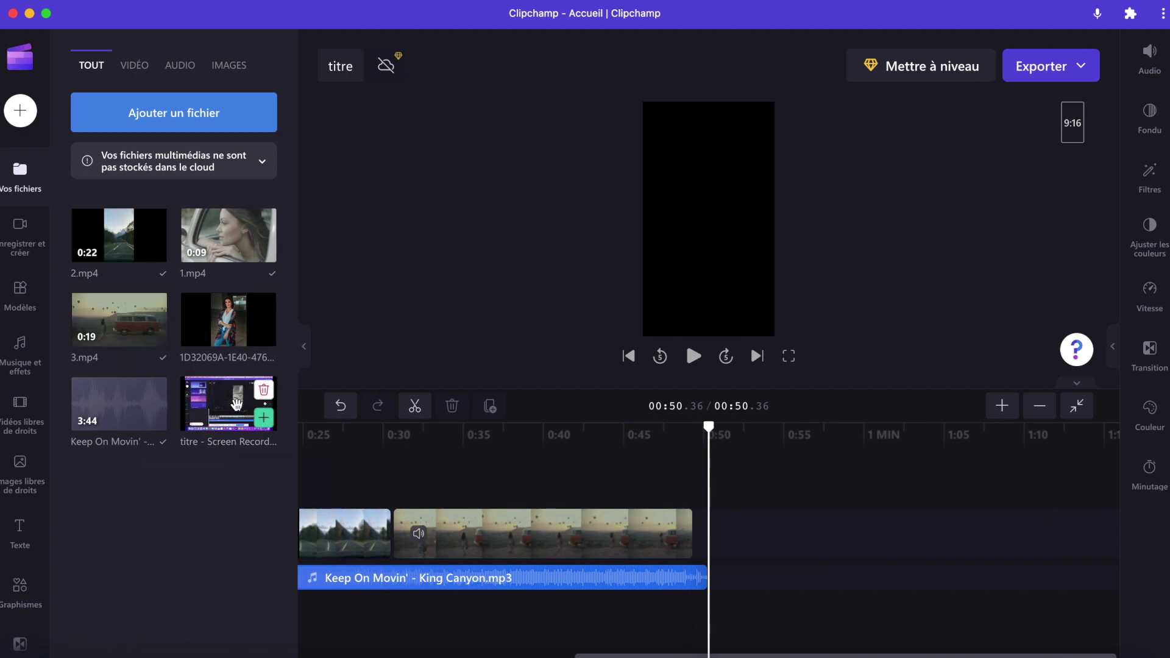
left_click(263, 389)
Start a text-to-speech voice-over in French (France) with a short greeting introducing the speaker from the labo des réseaux
left_click(27, 236)
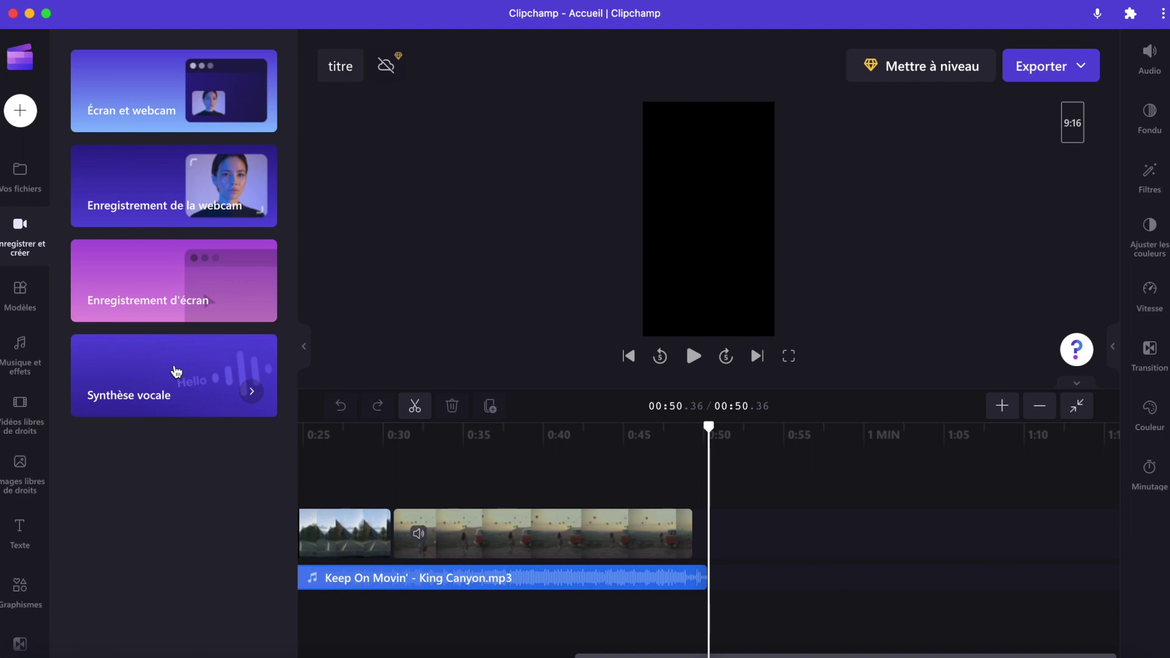
left_click(176, 371)
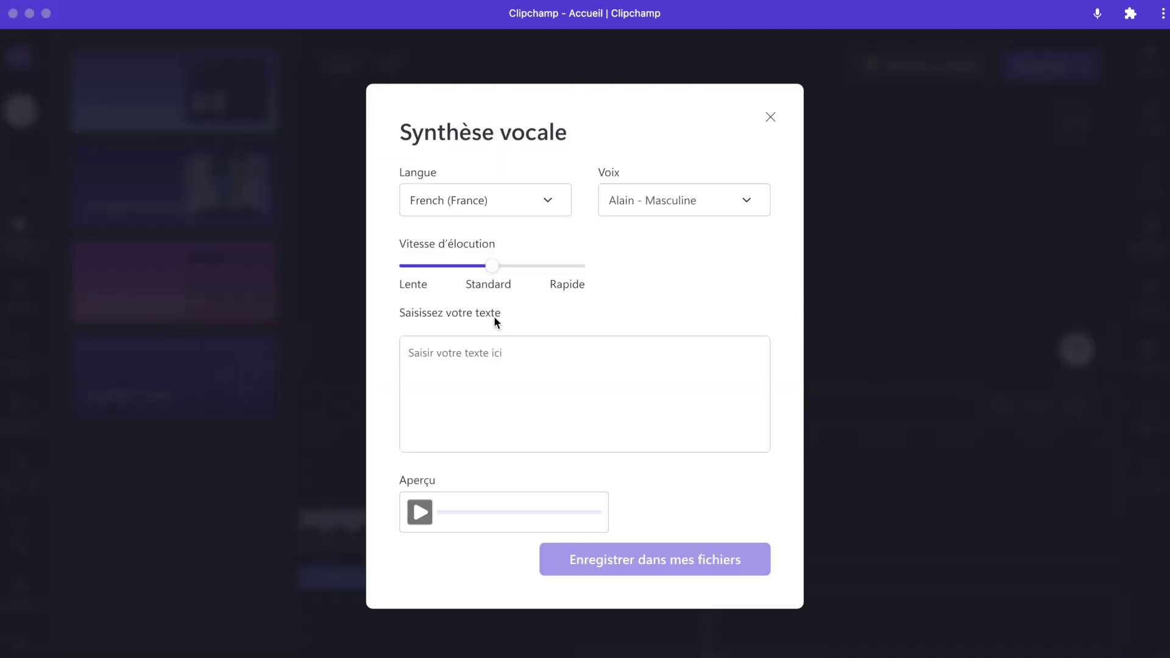
left_click(458, 354)
type("Bonjour je suis marko du labo des réseaux")
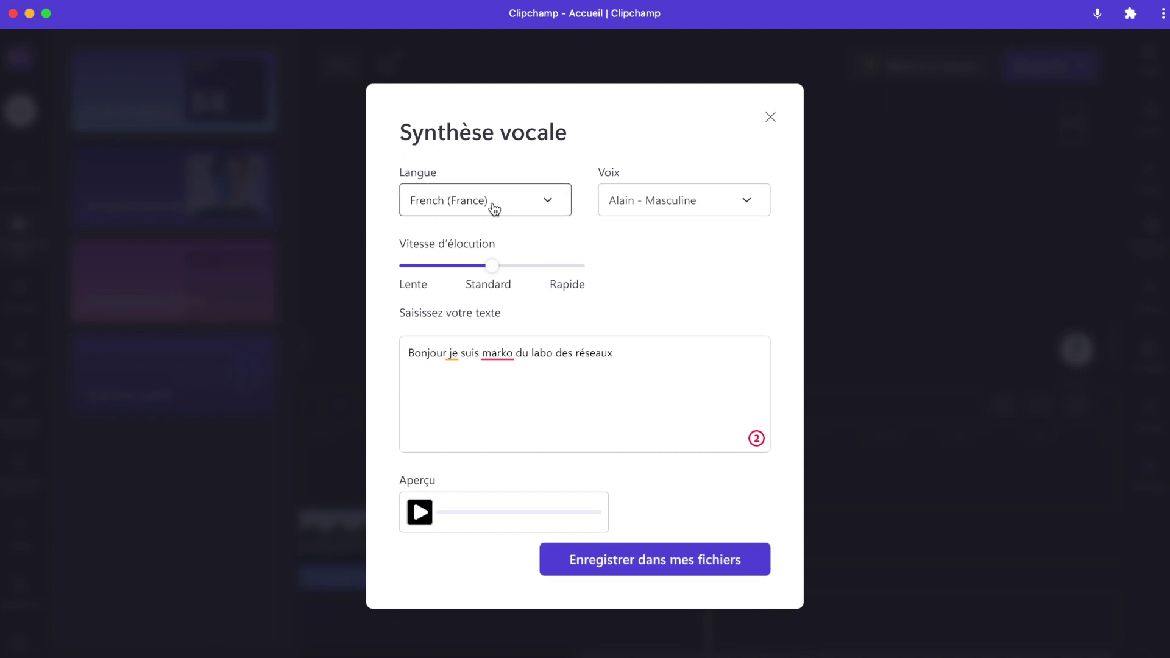
left_click(494, 210)
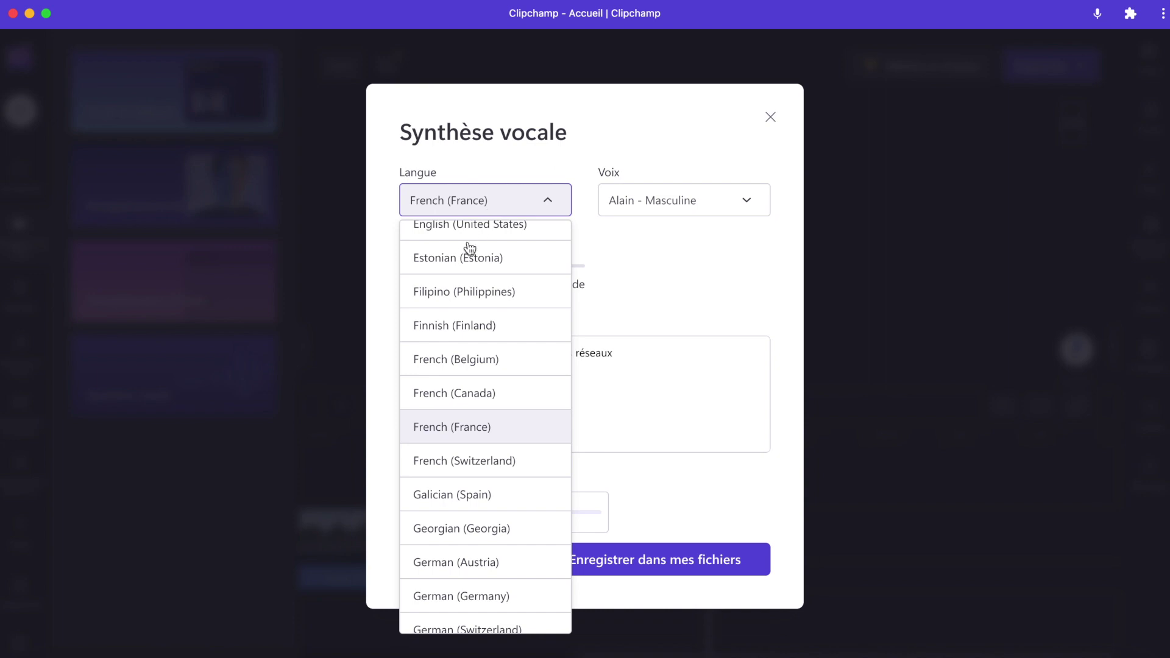
left_click(632, 383)
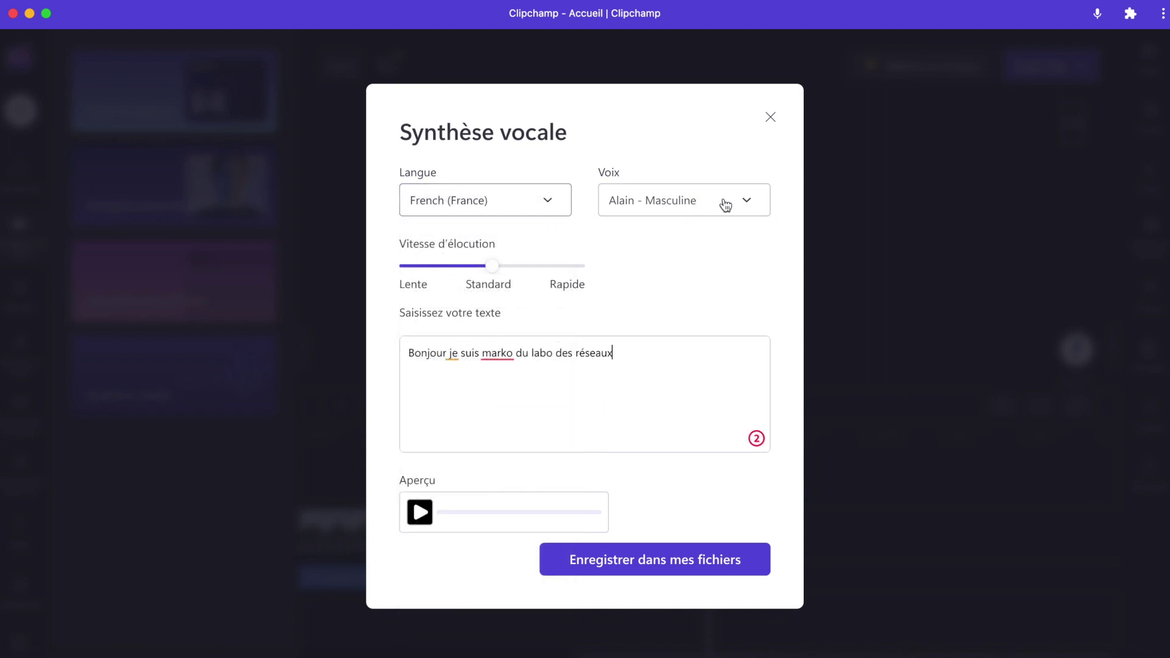
Set the text-to-speech voice to Maurice - Masculine, preview it and save the voice-over to the media files
left_click(743, 207)
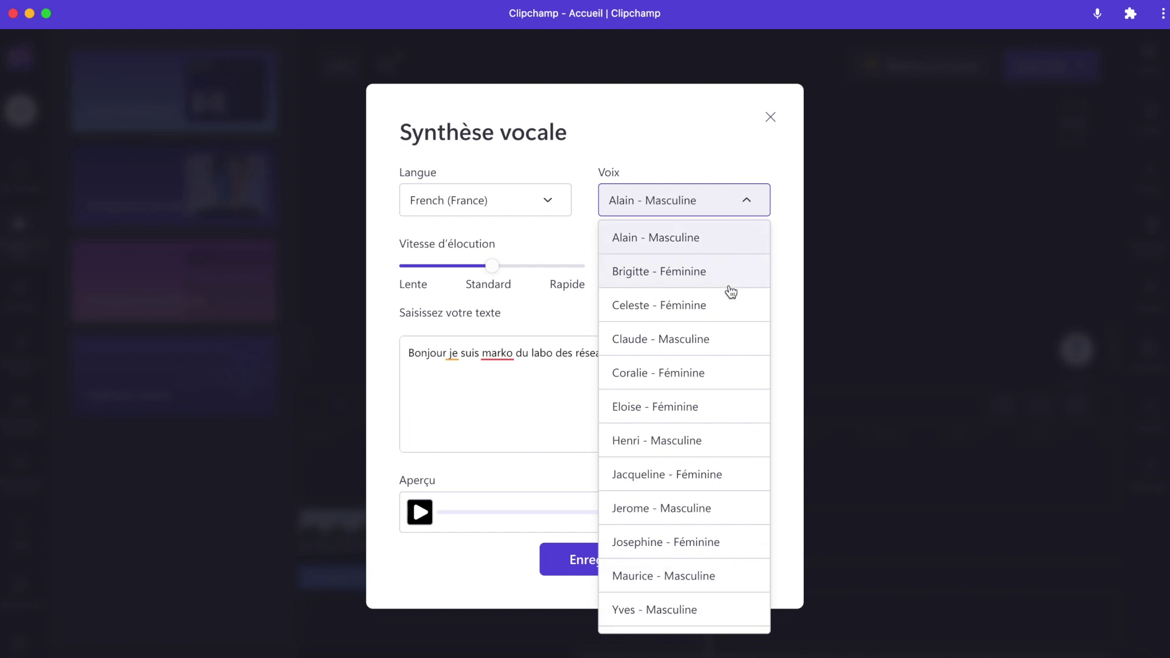
scroll(731, 292, "down", 2)
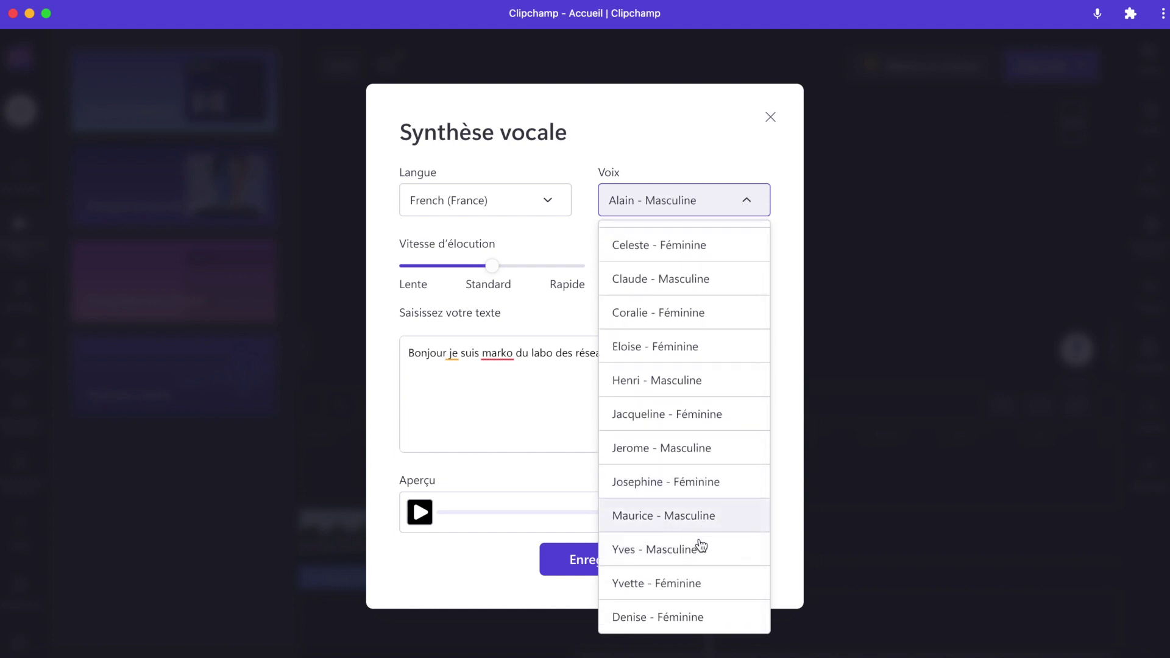
left_click(710, 517)
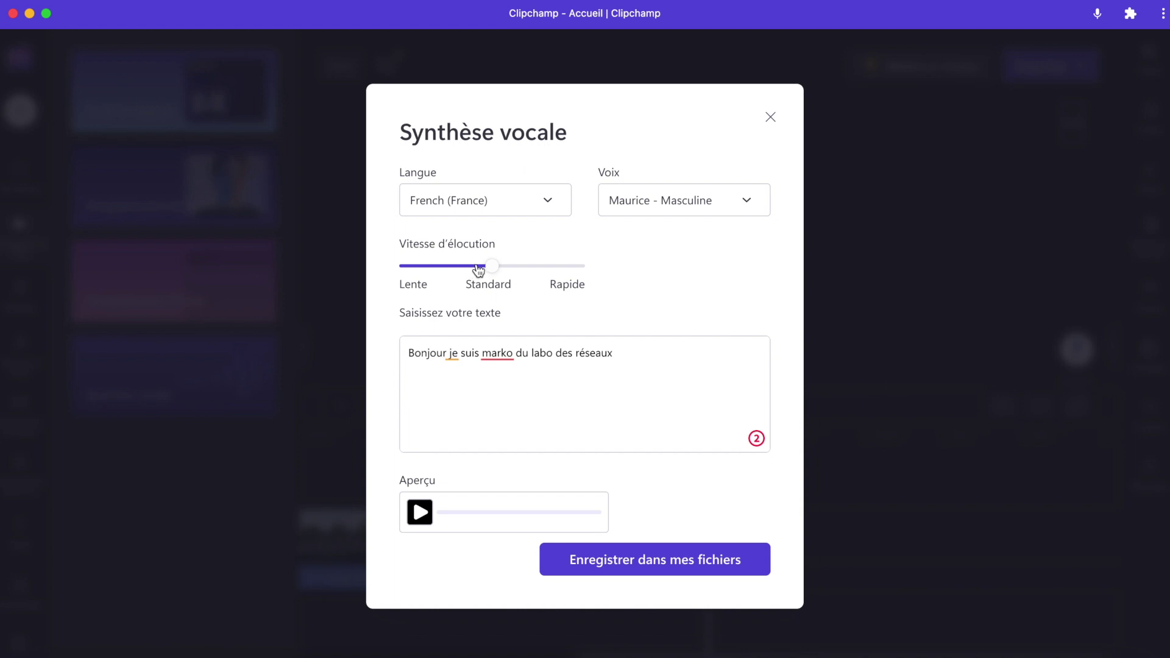
left_click(420, 513)
left_click(575, 559)
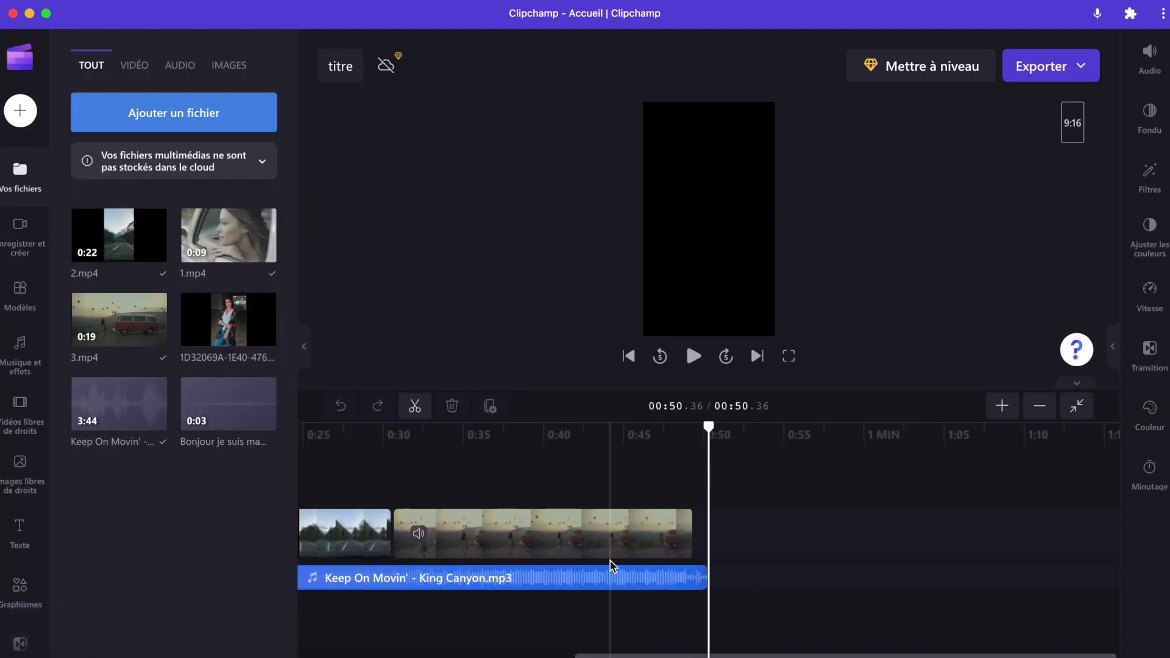
Place the voice-over on its own track below the music at the start of the timeline and play the opening
mouse_move(228, 403)
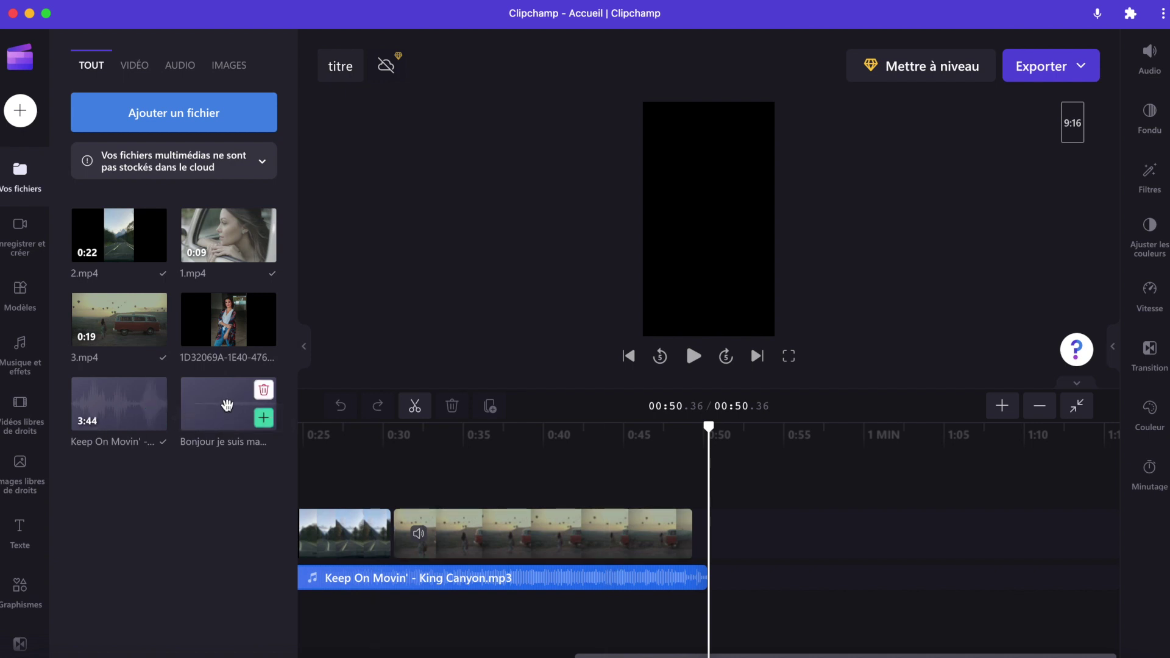
left_click_drag(227, 401, 340, 596)
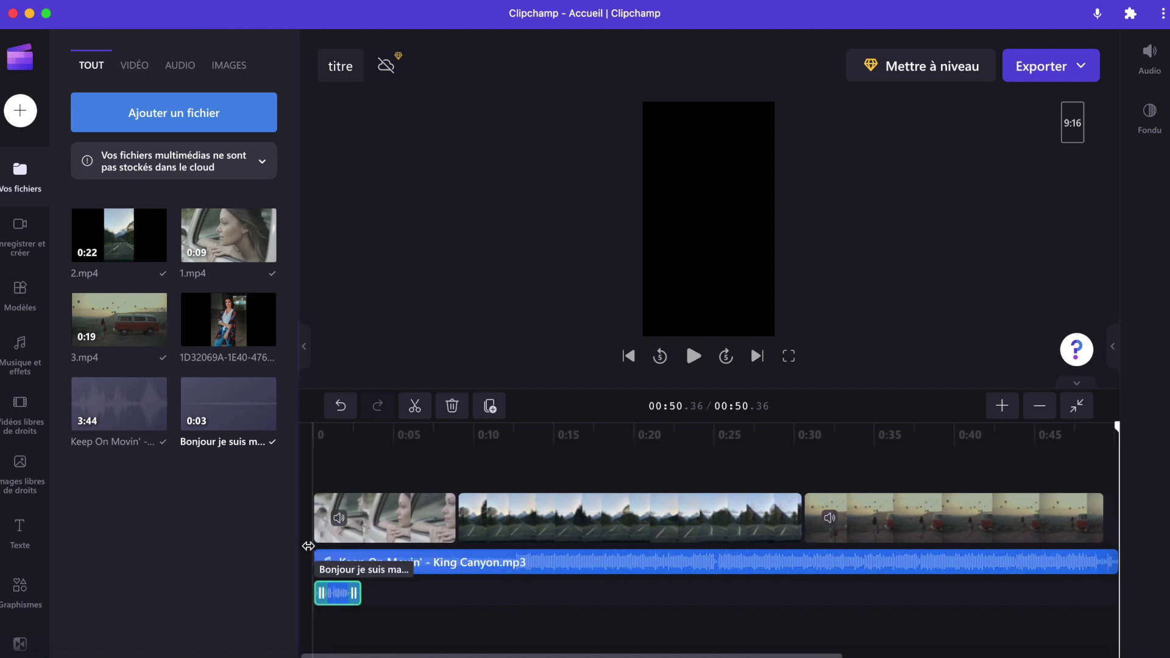
left_click(316, 558)
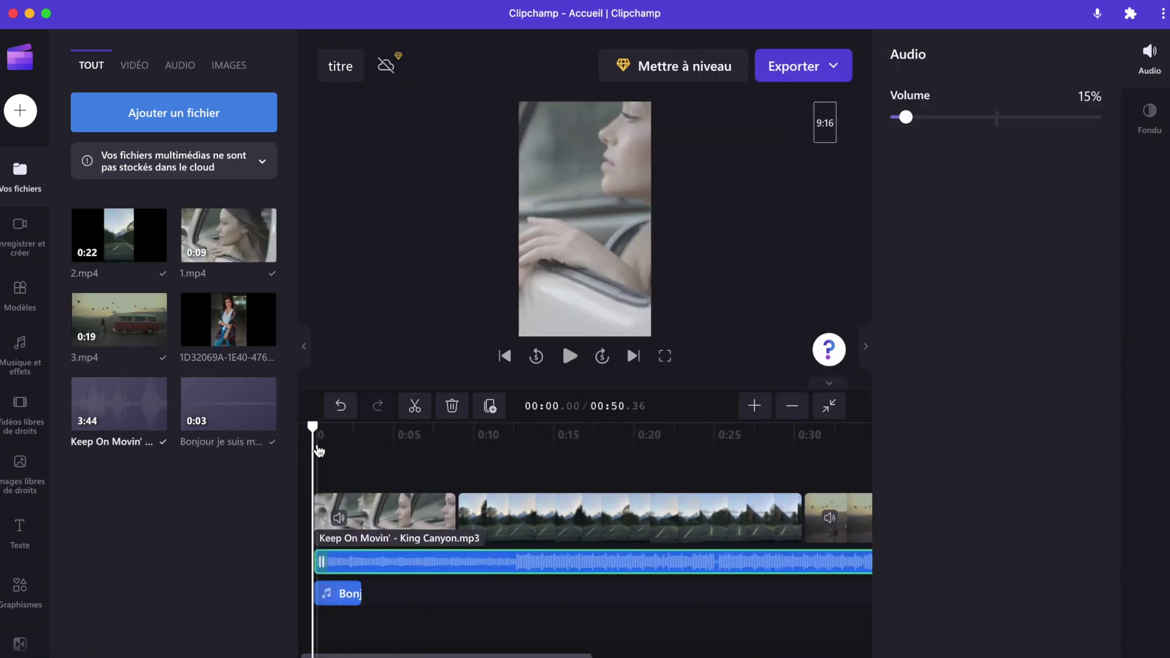
key("space")
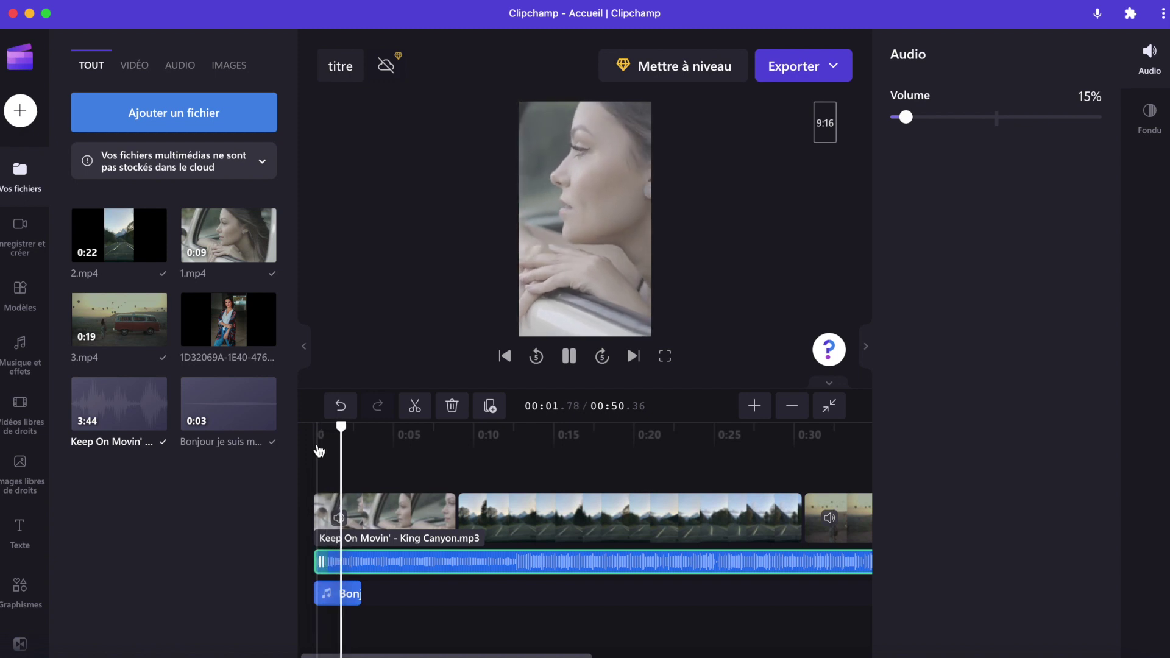
key("space")
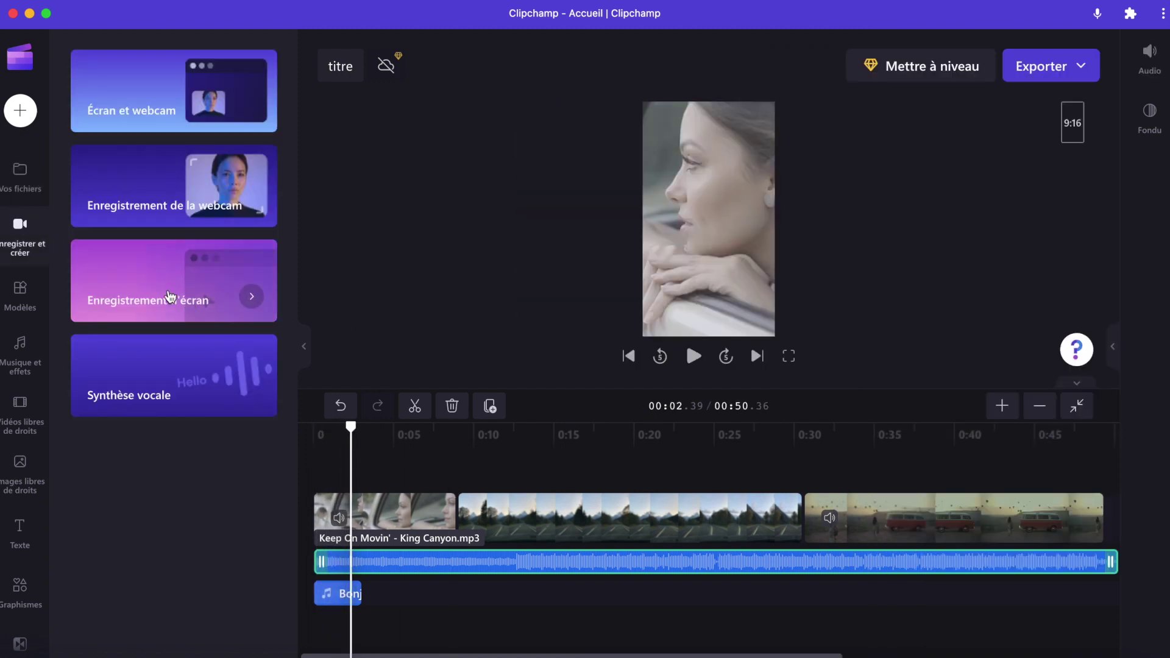
Open the YouTube template category and filter it to free templates with a 9:16 aspect ratio
left_click(20, 291)
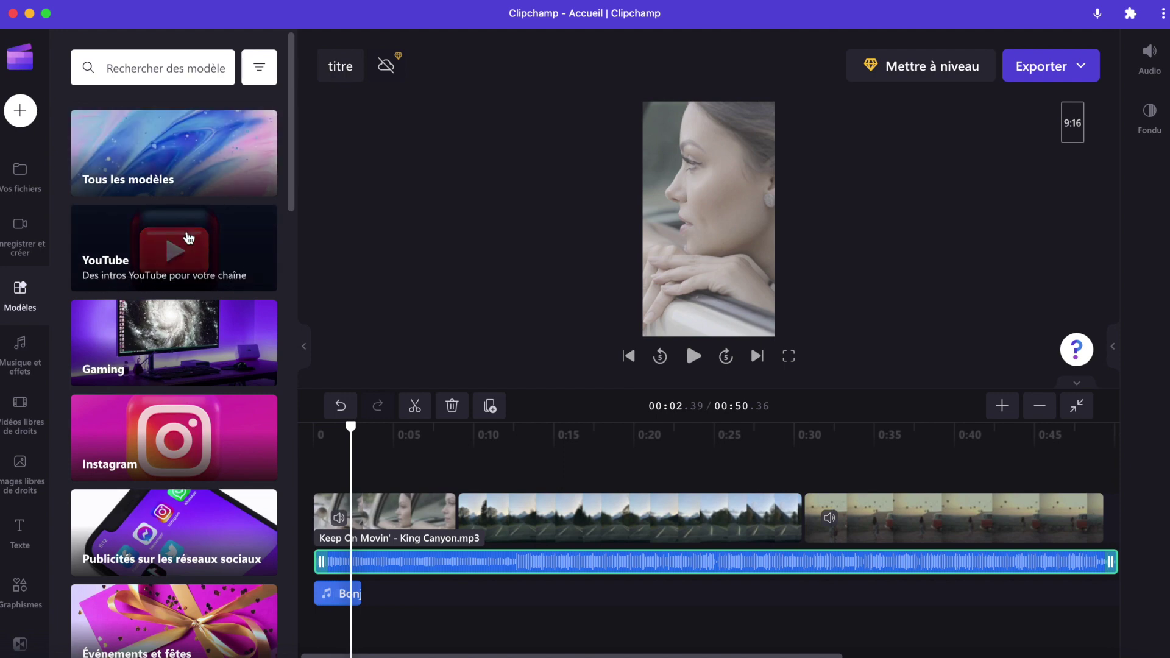
left_click(189, 237)
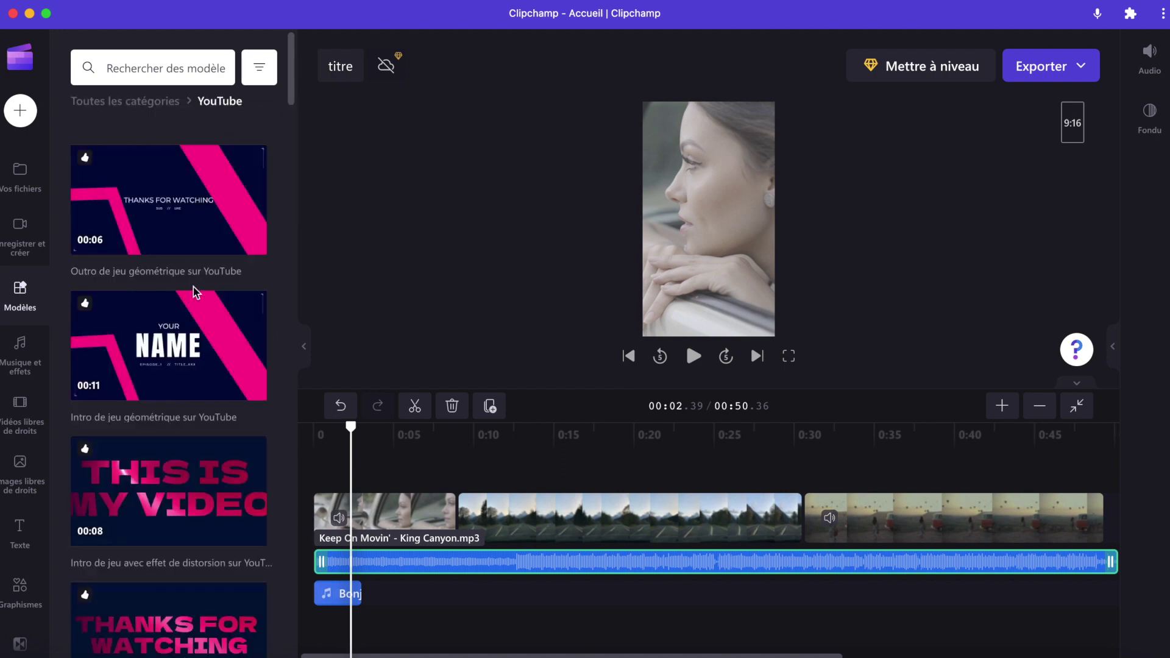
scroll(195, 470, "down", 1)
scroll(242, 131, "up", 1)
left_click(263, 71)
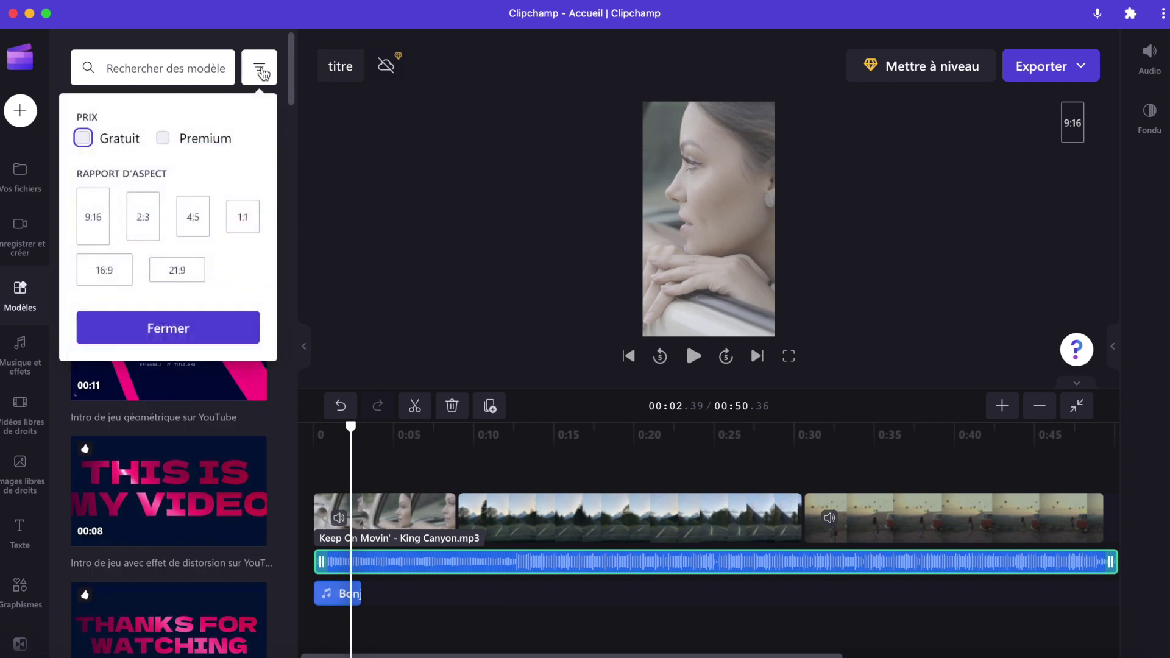
left_click(89, 141)
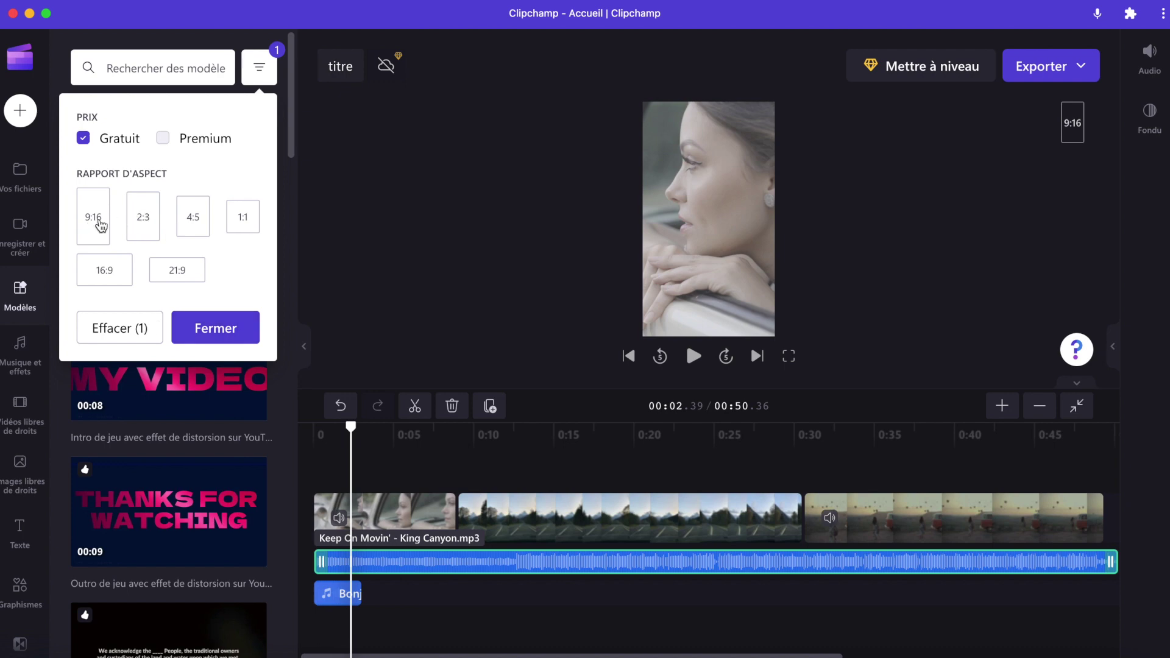
left_click(100, 226)
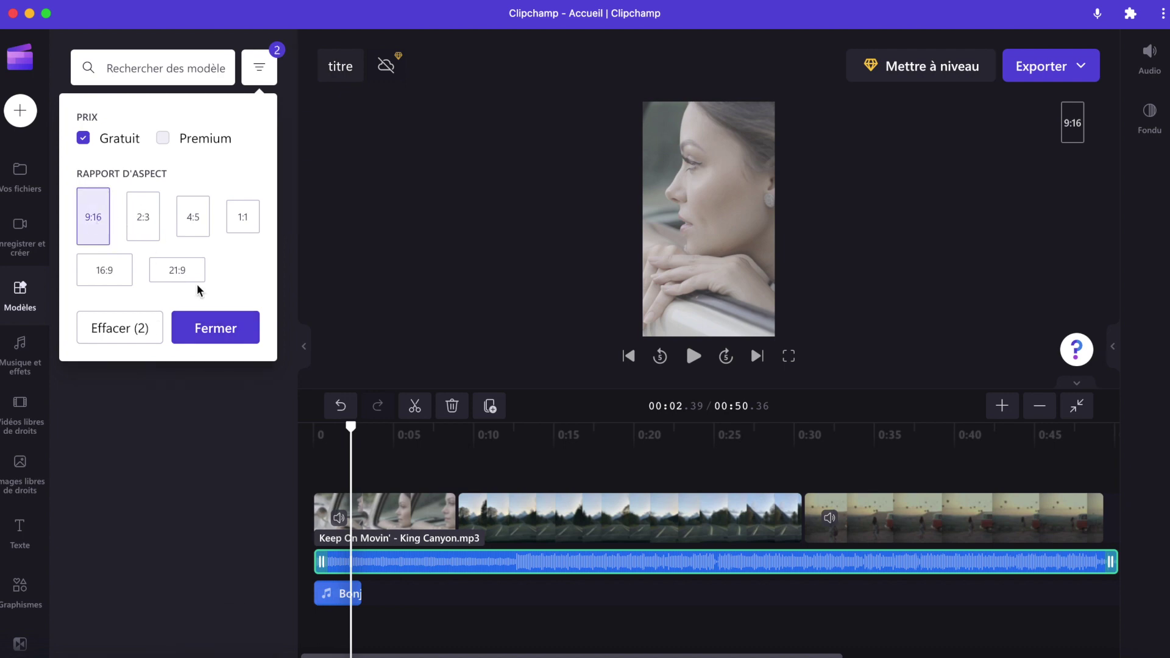
left_click(213, 329)
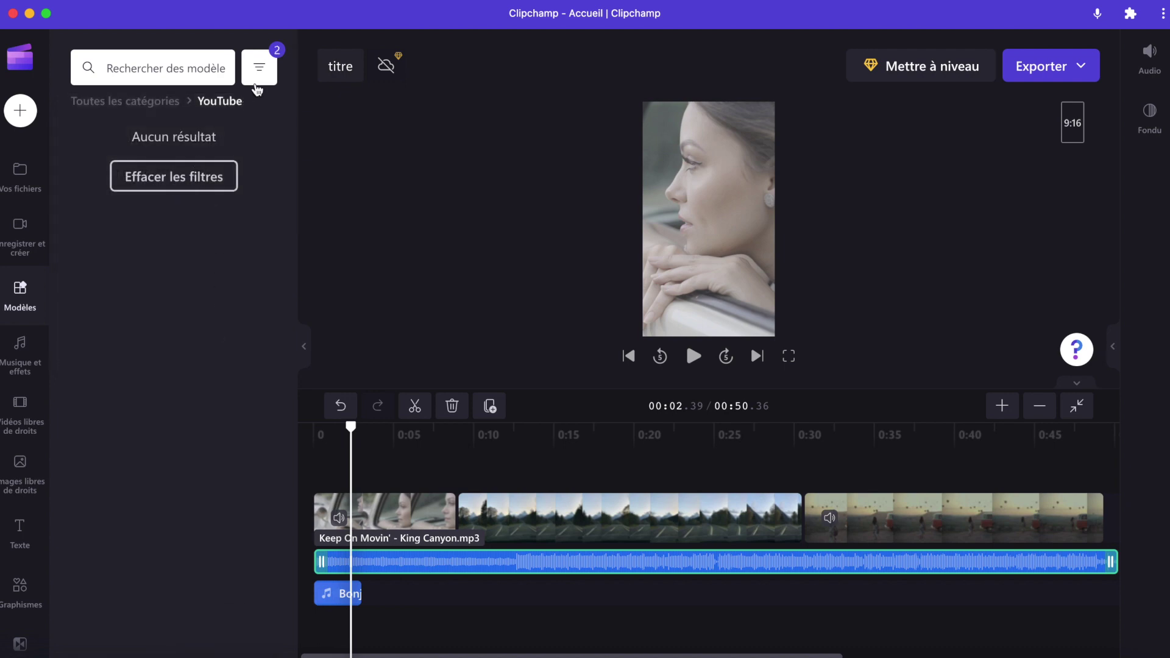
Filter the full template collection to the 9:16 aspect ratio and browse the matching templates
left_click(149, 103)
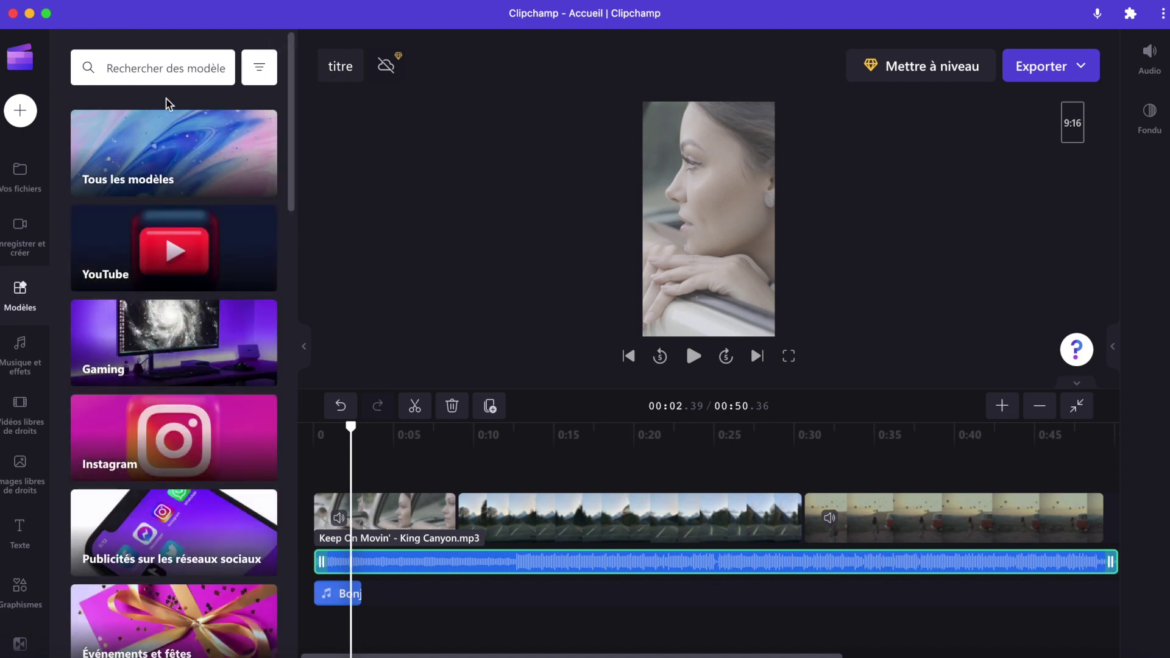
left_click(157, 149)
left_click(261, 67)
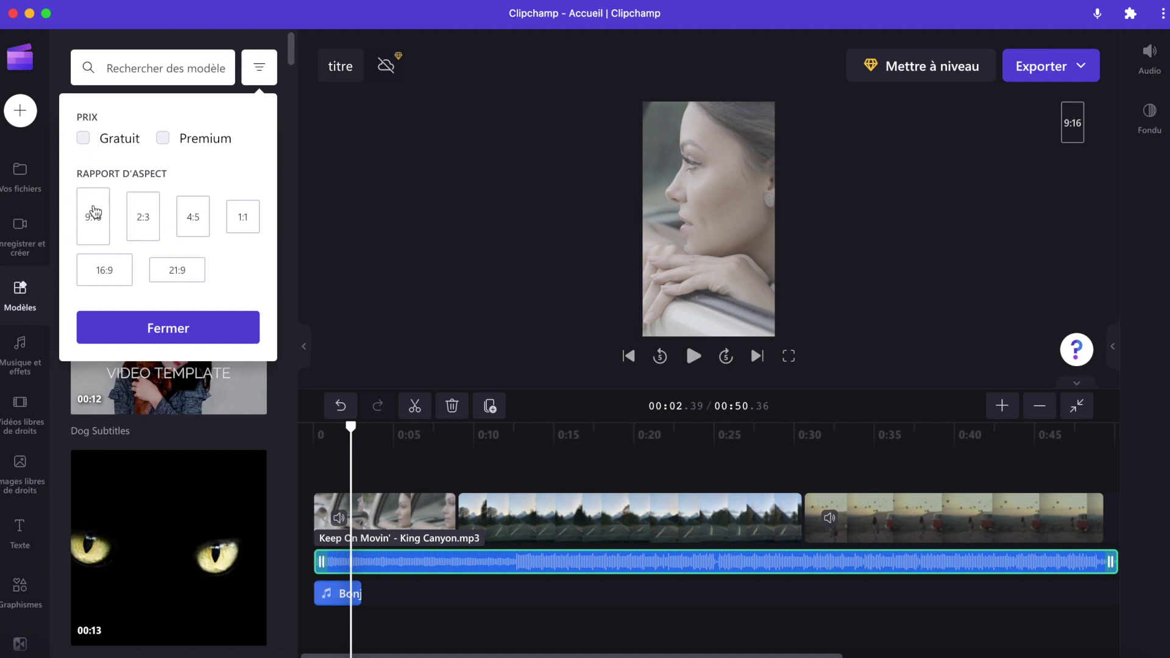
left_click(93, 216)
left_click(207, 326)
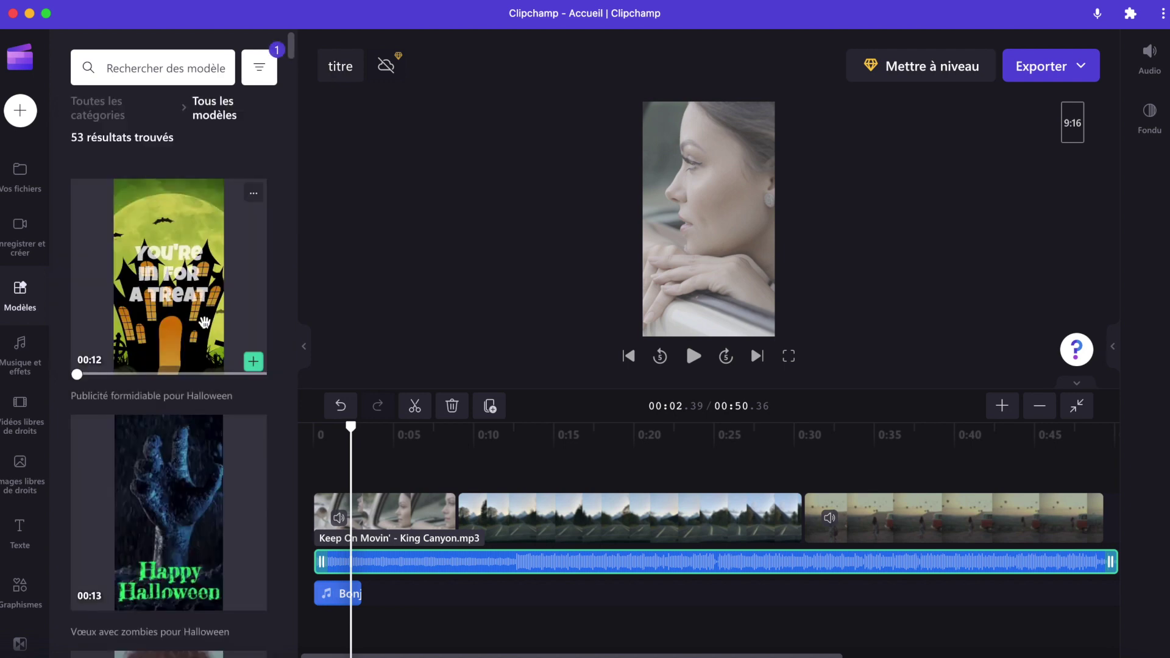
scroll(204, 323, "down", 10)
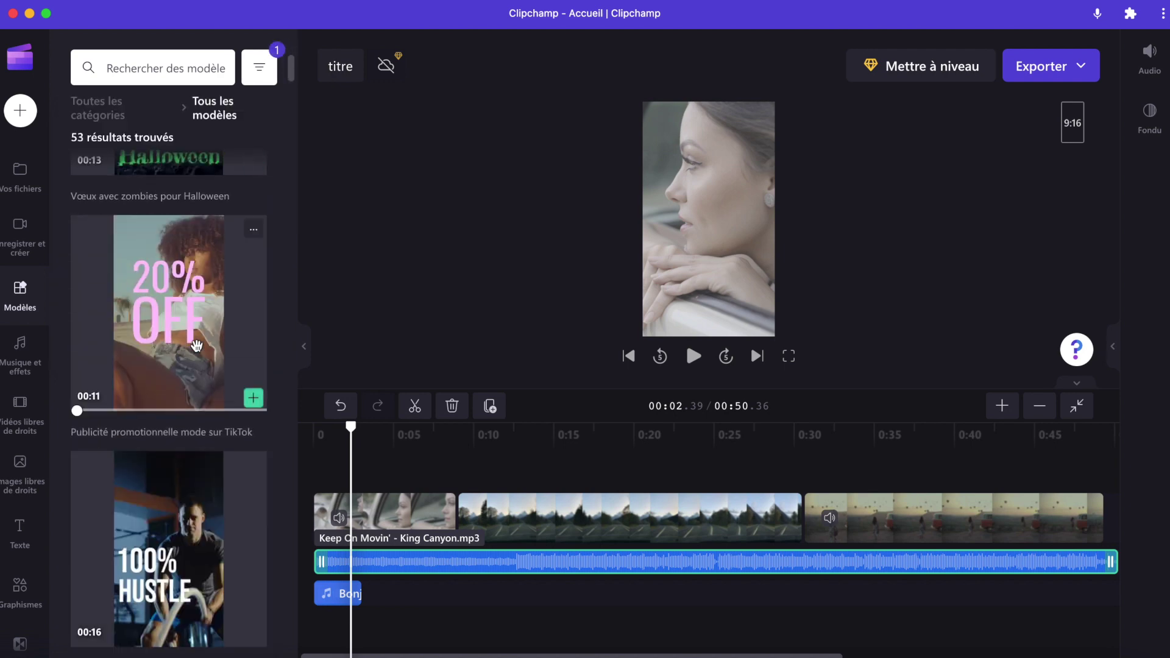
scroll(196, 345, "down", 15)
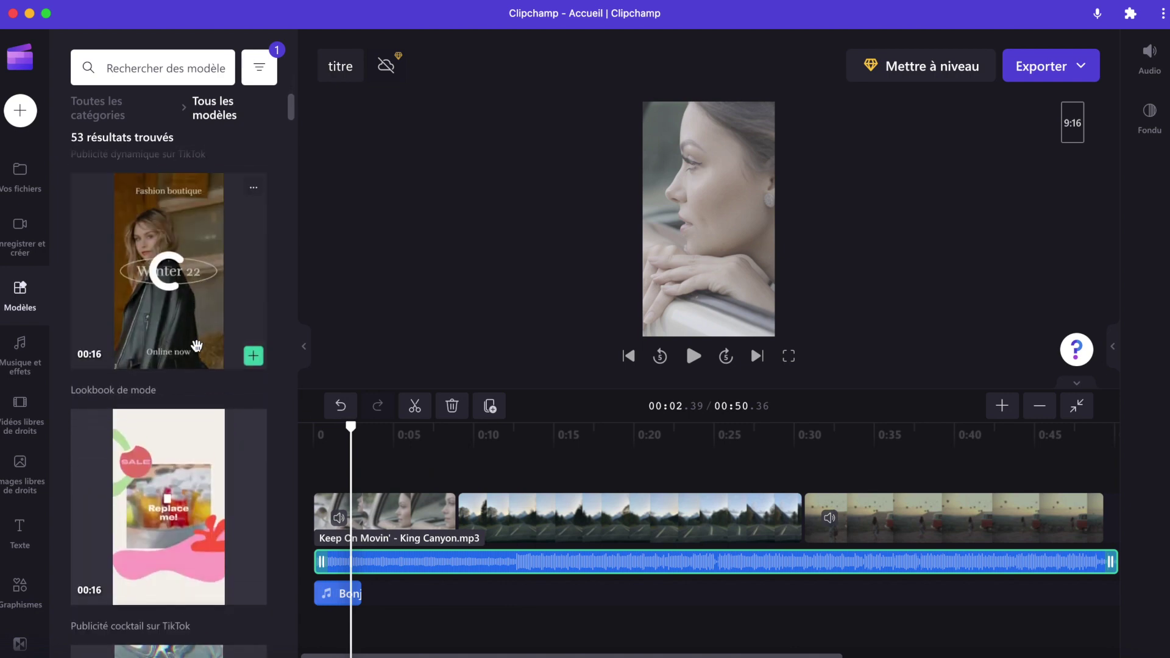
scroll(196, 345, "up", 20)
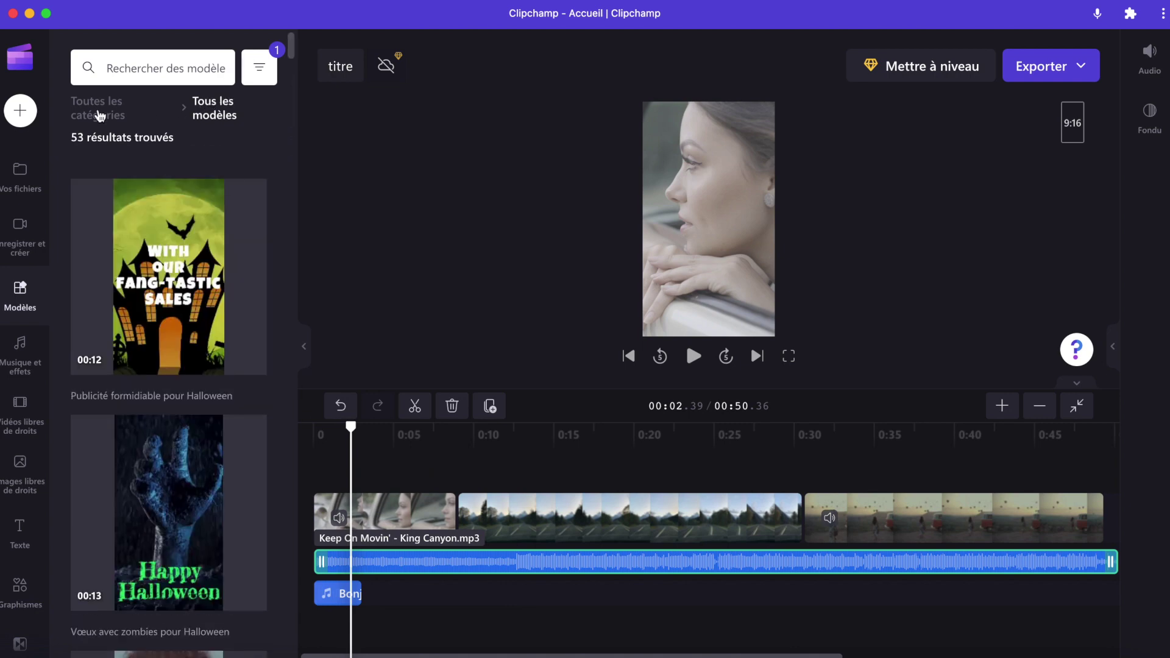
Add the WORK IT routine fitness template from the Instagram category to the video despite its different format
left_click(101, 115)
scroll(164, 289, "down", 2)
left_click(165, 289)
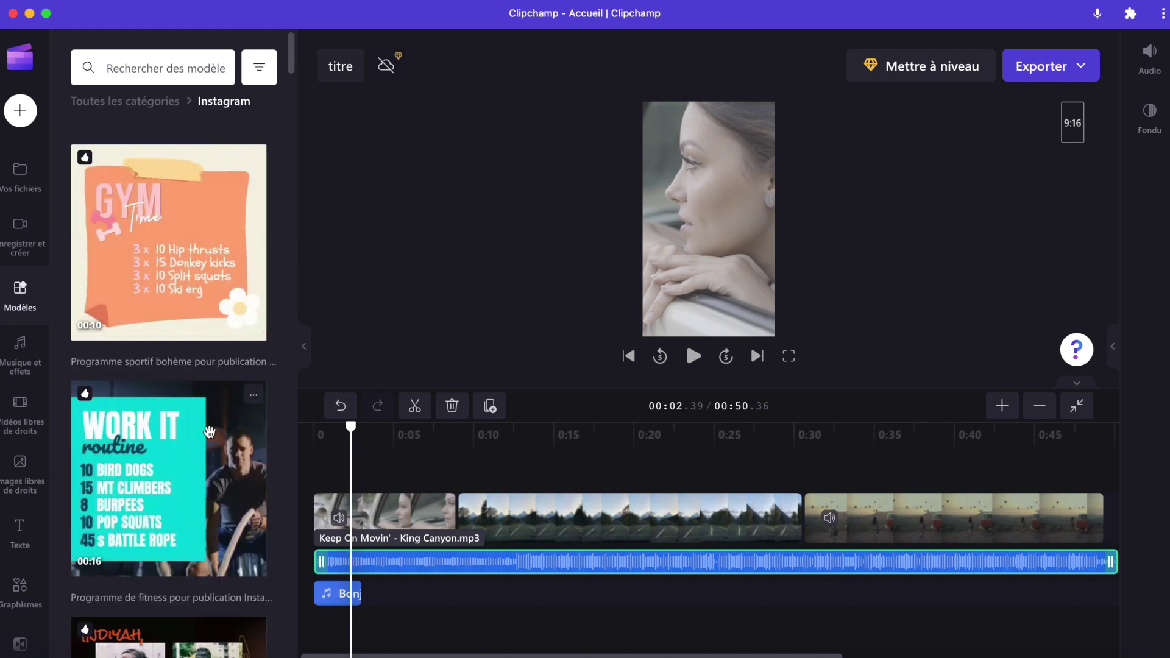
scroll(209, 432, "down", 2)
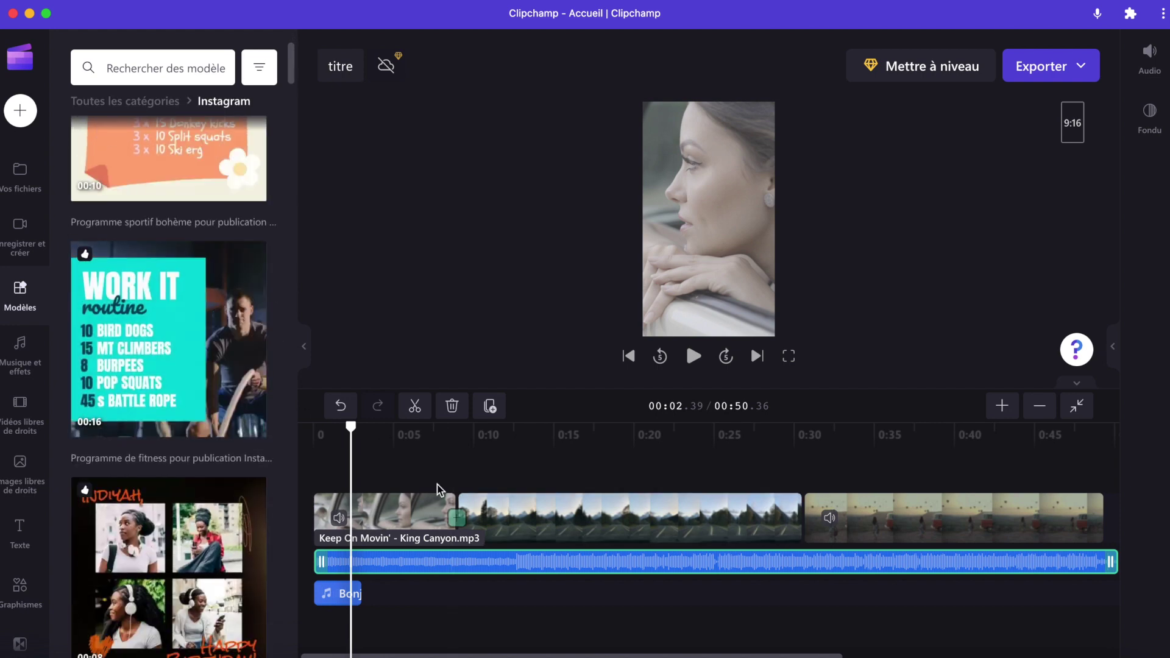
left_click(254, 425)
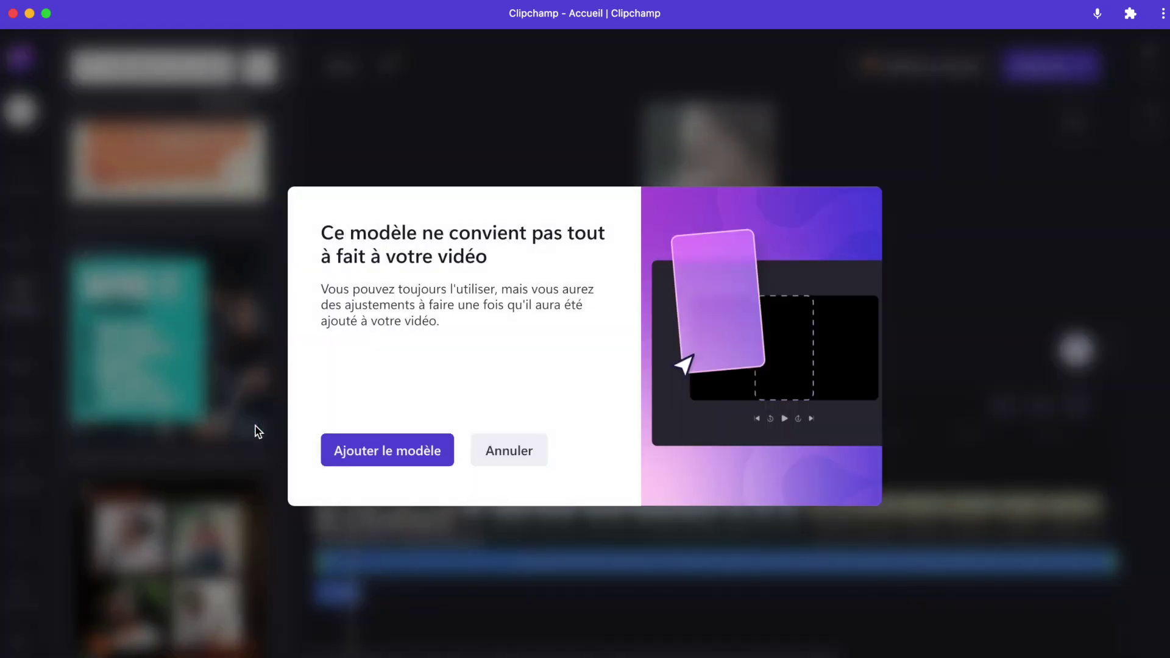
left_click(392, 460)
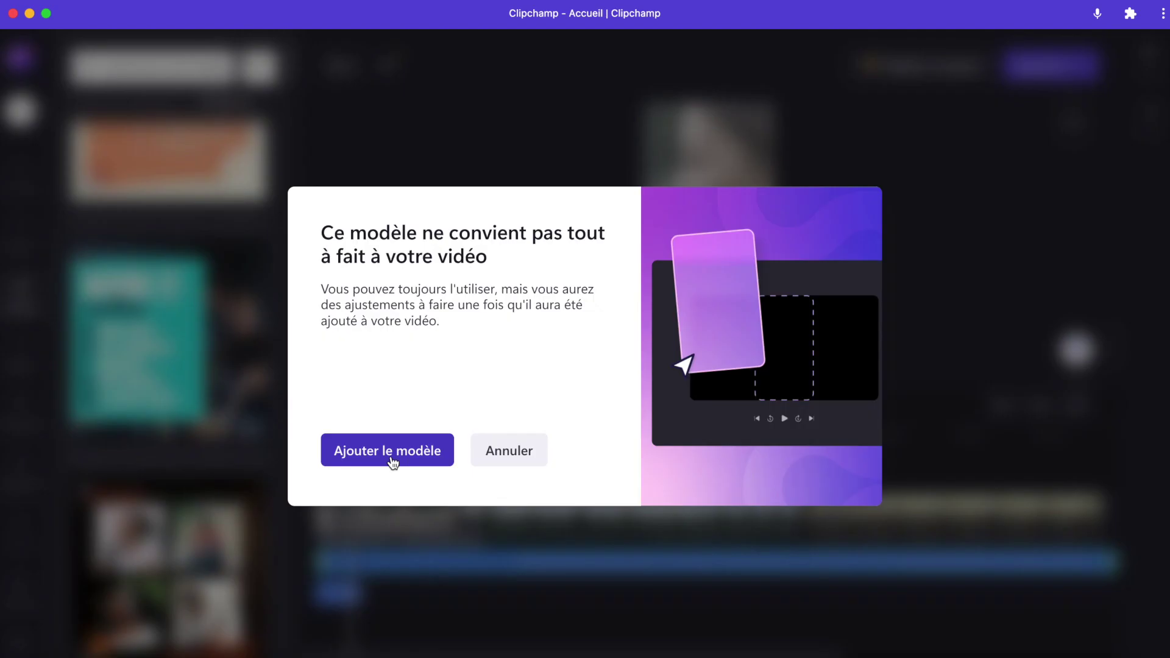
left_click(392, 462)
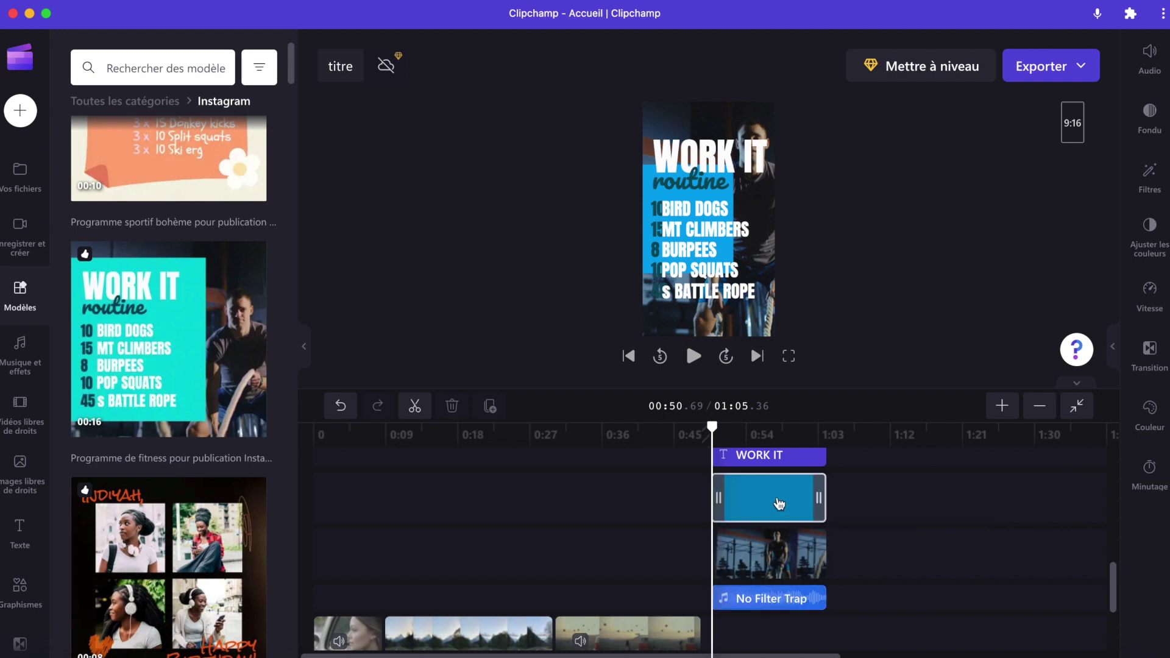
Replace the template's POP SQUATS text with "pompes"
scroll(774, 524, "up", 5)
scroll(779, 503, "up", 7)
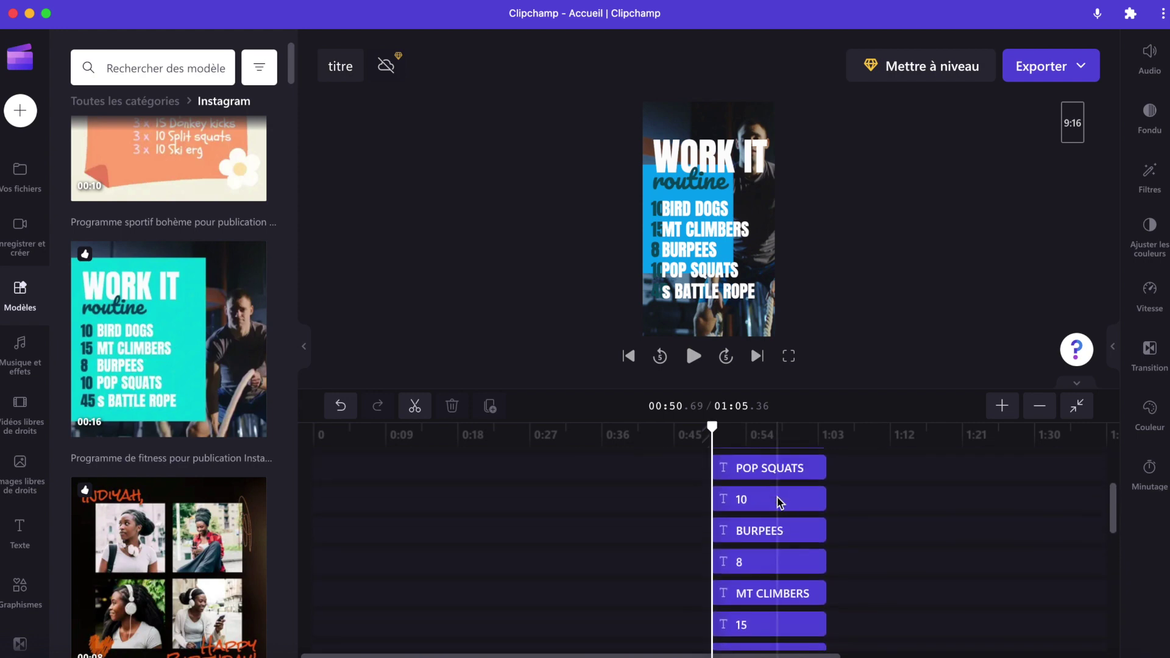
scroll(779, 503, "down", 1)
scroll(780, 504, "up", 2)
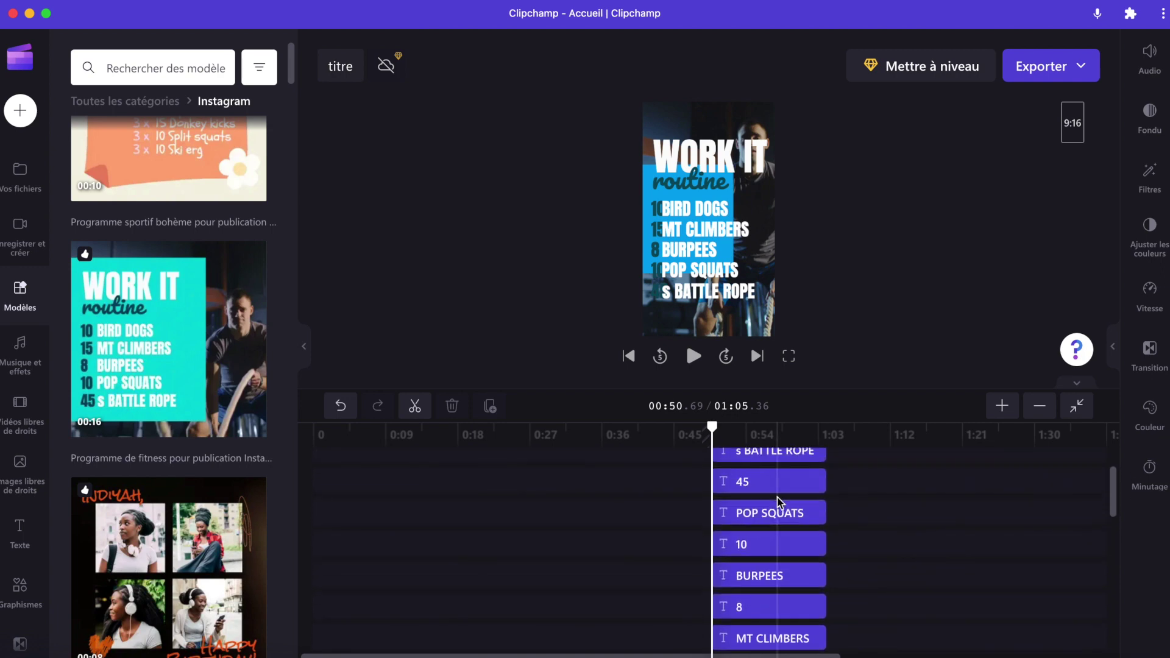
left_click(762, 515)
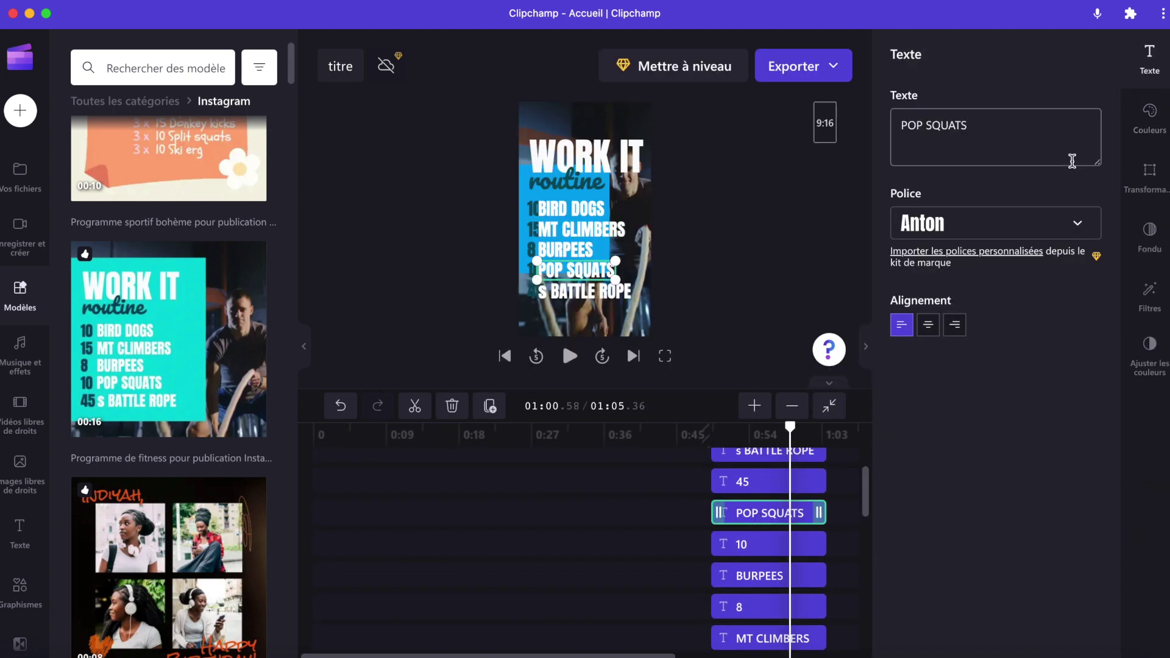
triple_click(1004, 140)
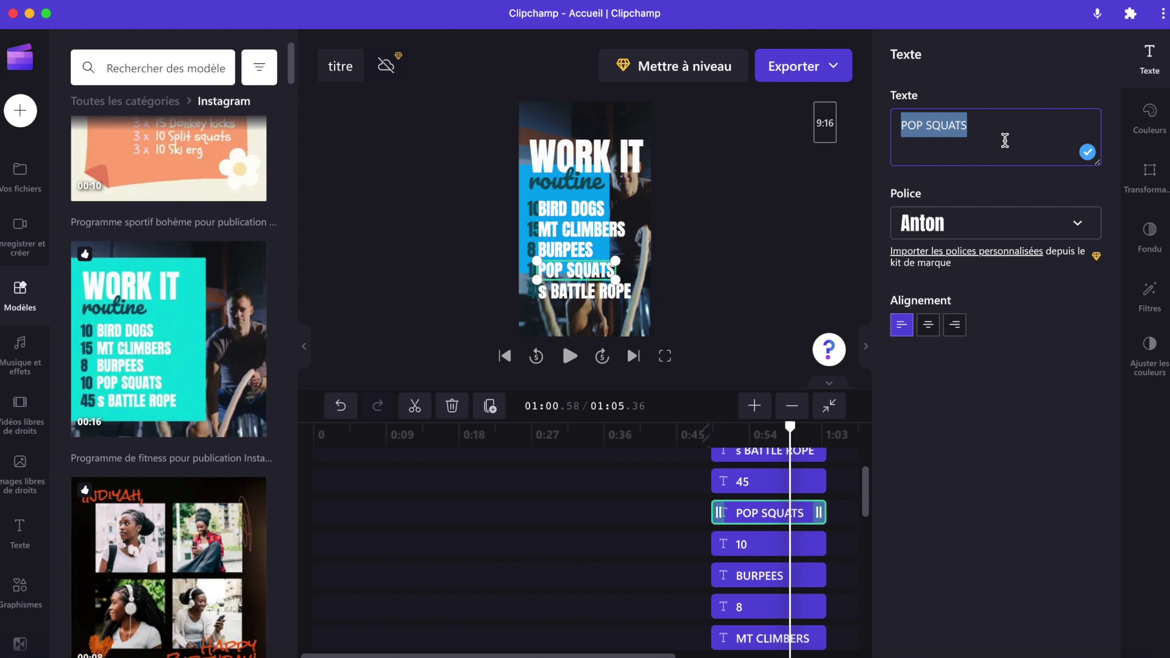
type("pompes")
Delete the BURPEES text from the fitness template's layers
mouse_move(865, 494)
left_mouse_down()
mouse_move(867, 541)
mouse_move(866, 515)
left_mouse_up()
left_click(754, 495)
key("Delete")
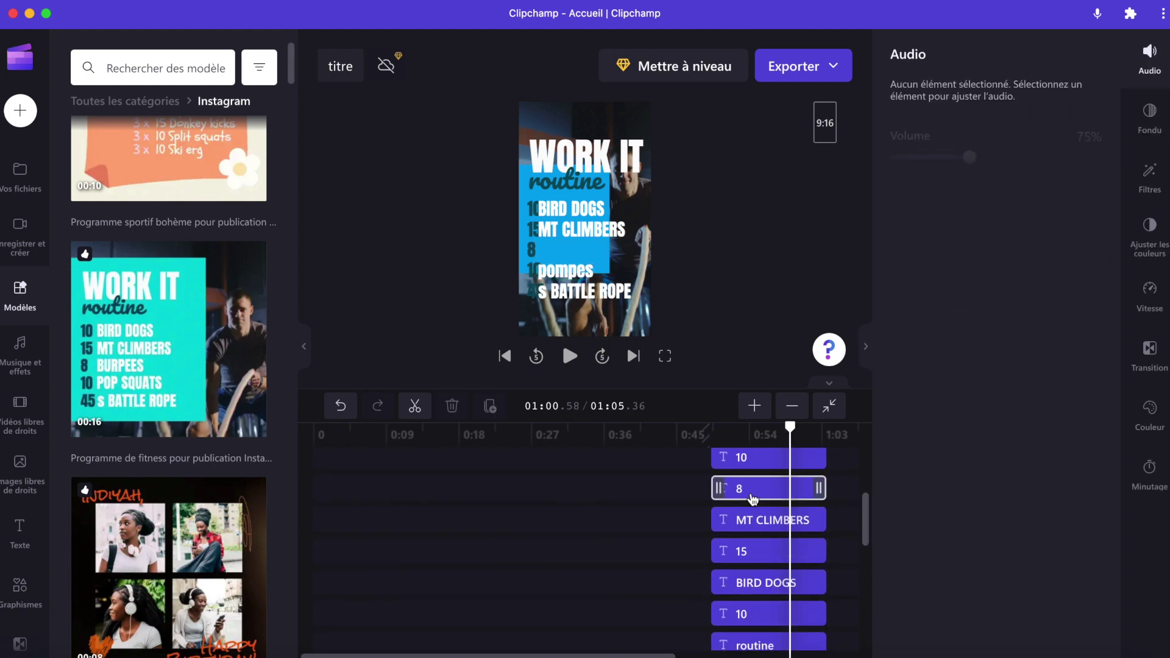
Move the MT CLIMBERS text down beside the 8 in the preview, just above the pompes line
left_click(754, 495)
scroll(775, 488, "down", 2)
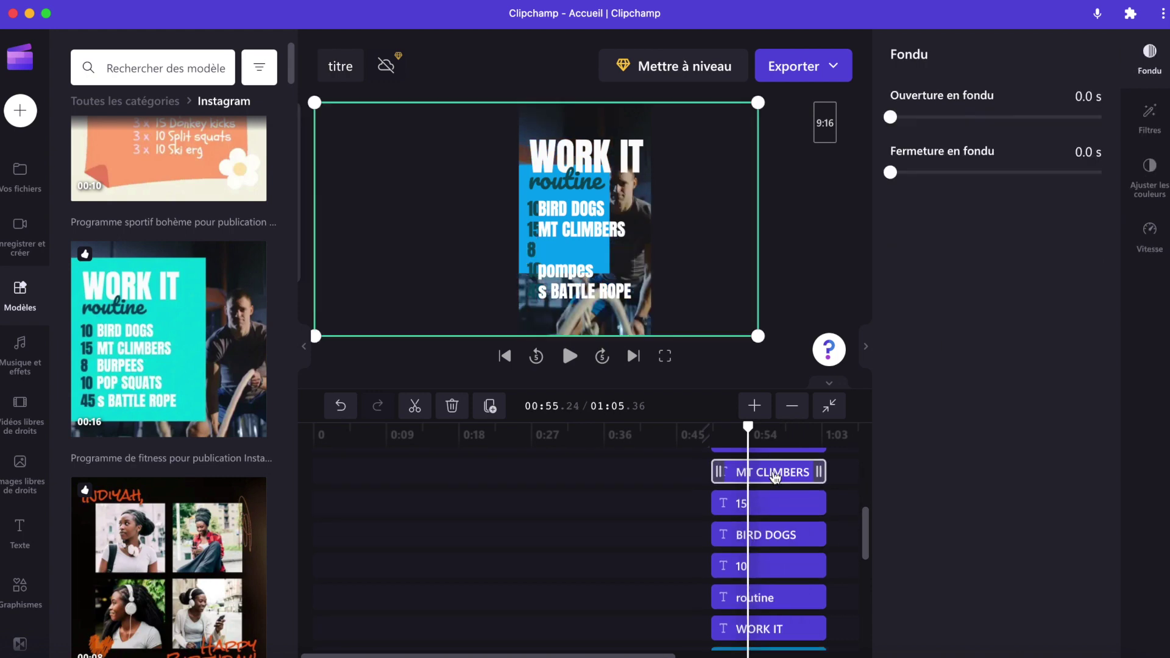
left_click(775, 472)
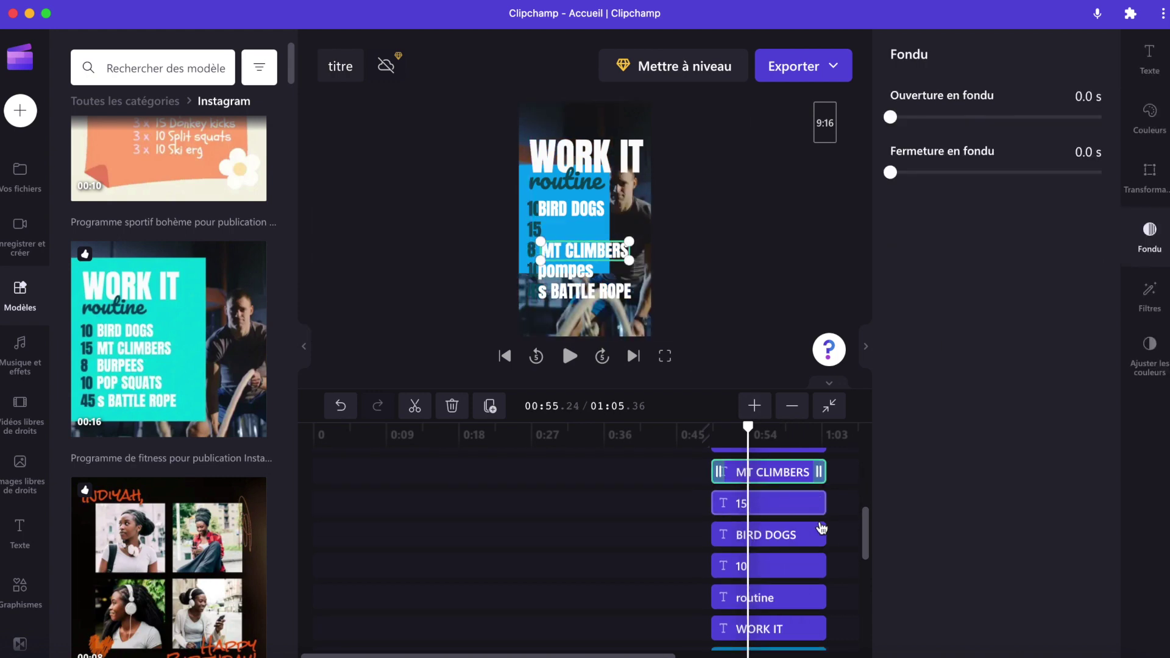
scroll(821, 528, "up", 2)
left_click(575, 271)
left_click(574, 271)
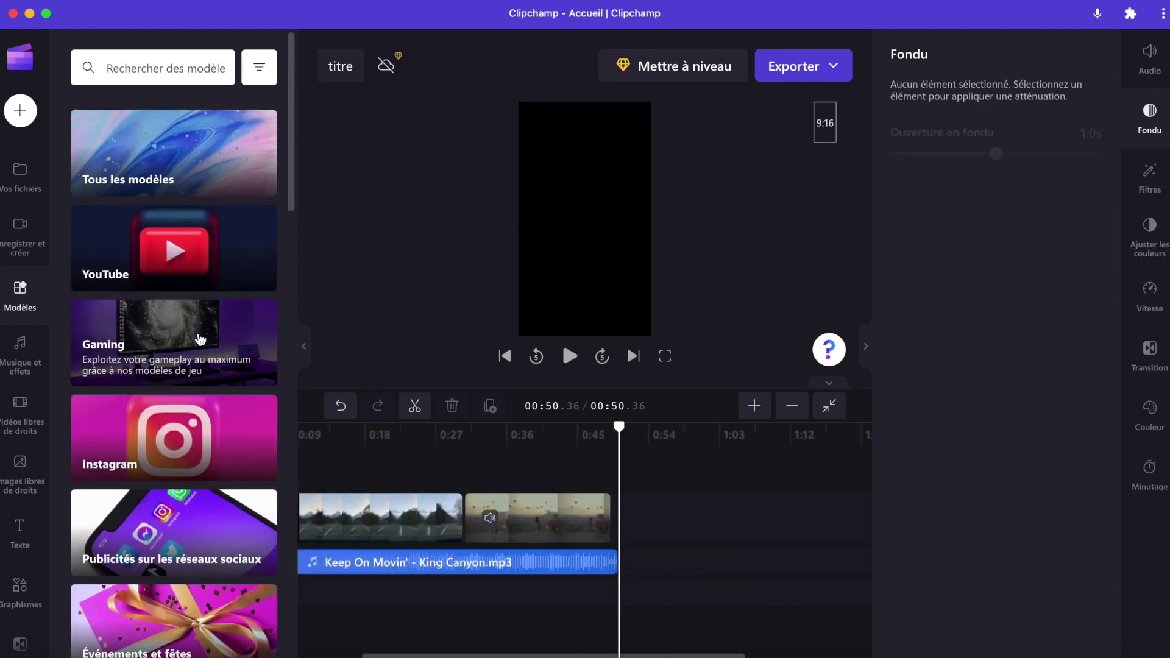
Browse the list of template categories down to the Facebook ads and back up
scroll(200, 339, "down", 7)
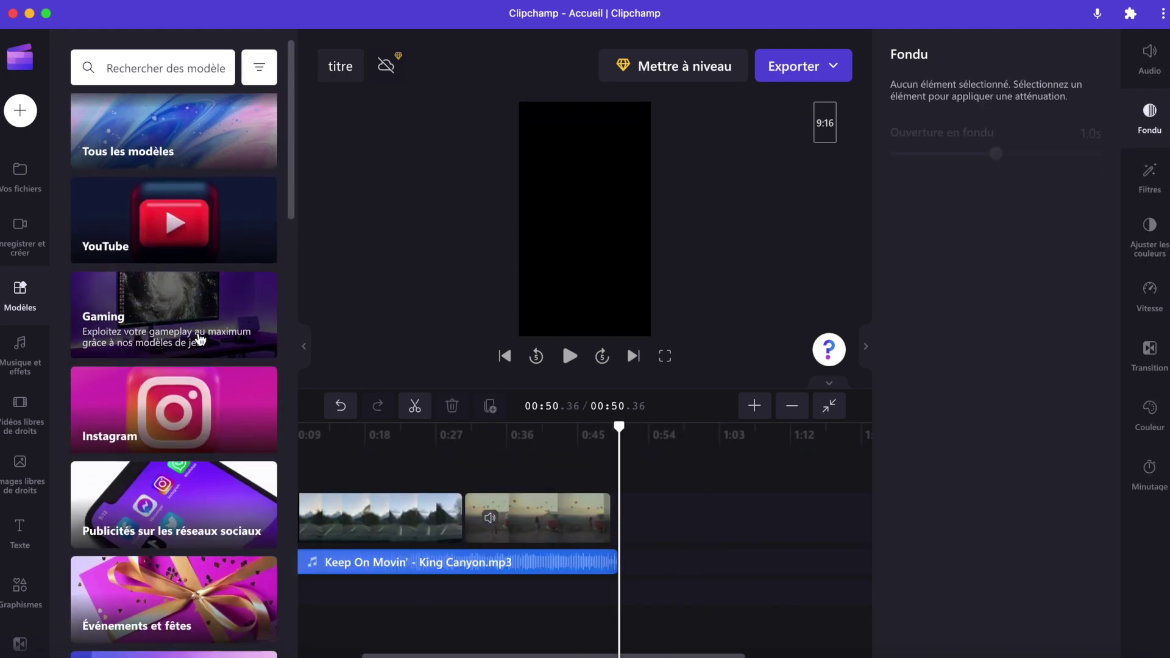
scroll(201, 338, "down", 12)
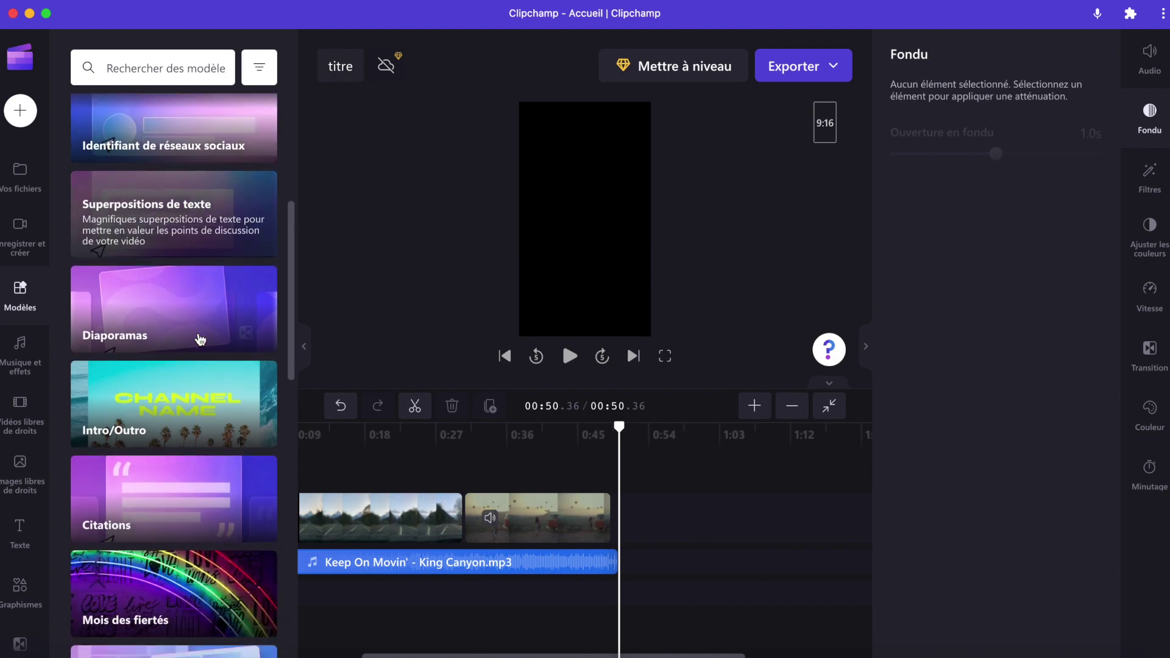
scroll(201, 339, "down", 6)
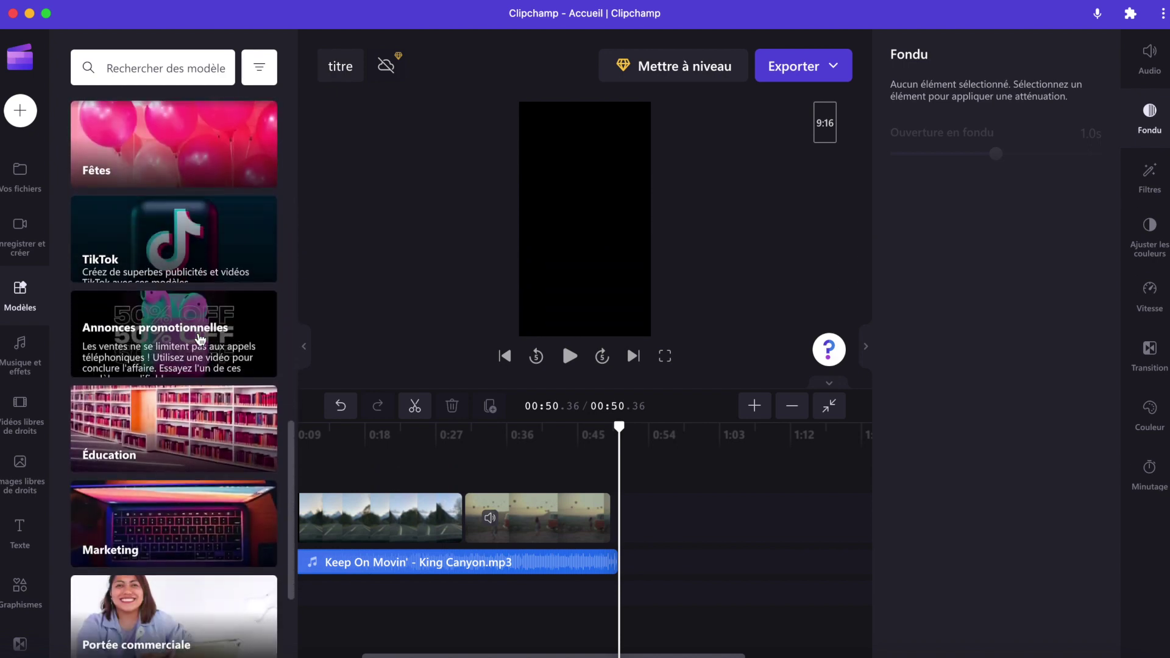
scroll(176, 219, "down", 1)
scroll(190, 260, "down", 3)
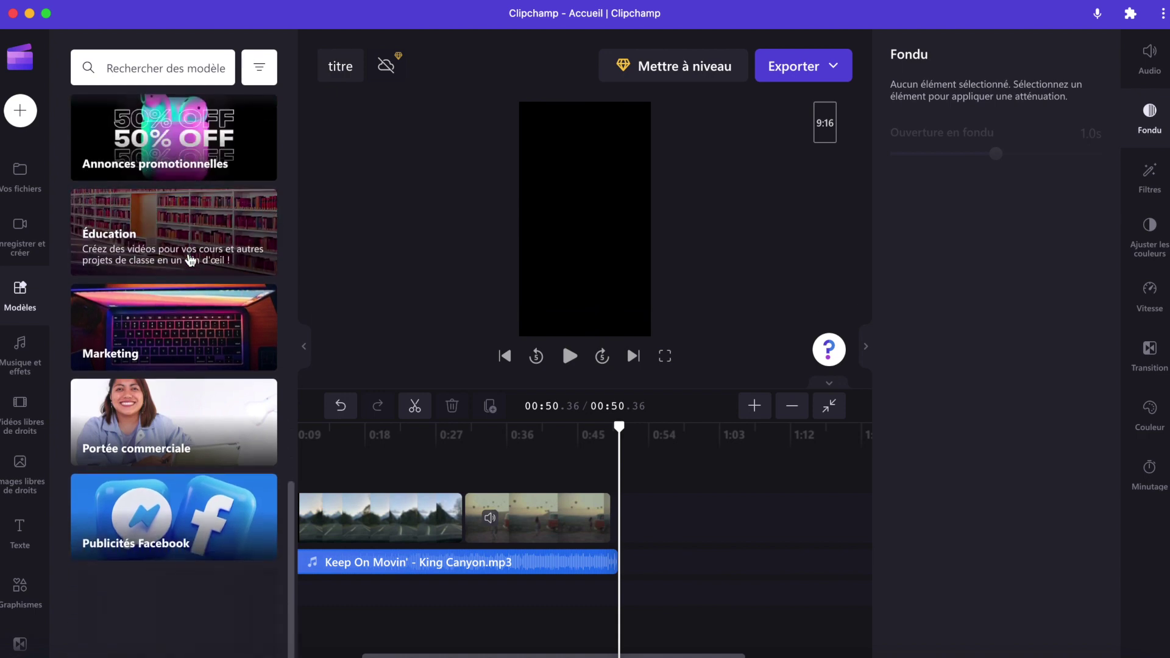
scroll(218, 495, "up", 3)
scroll(216, 494, "up", 8)
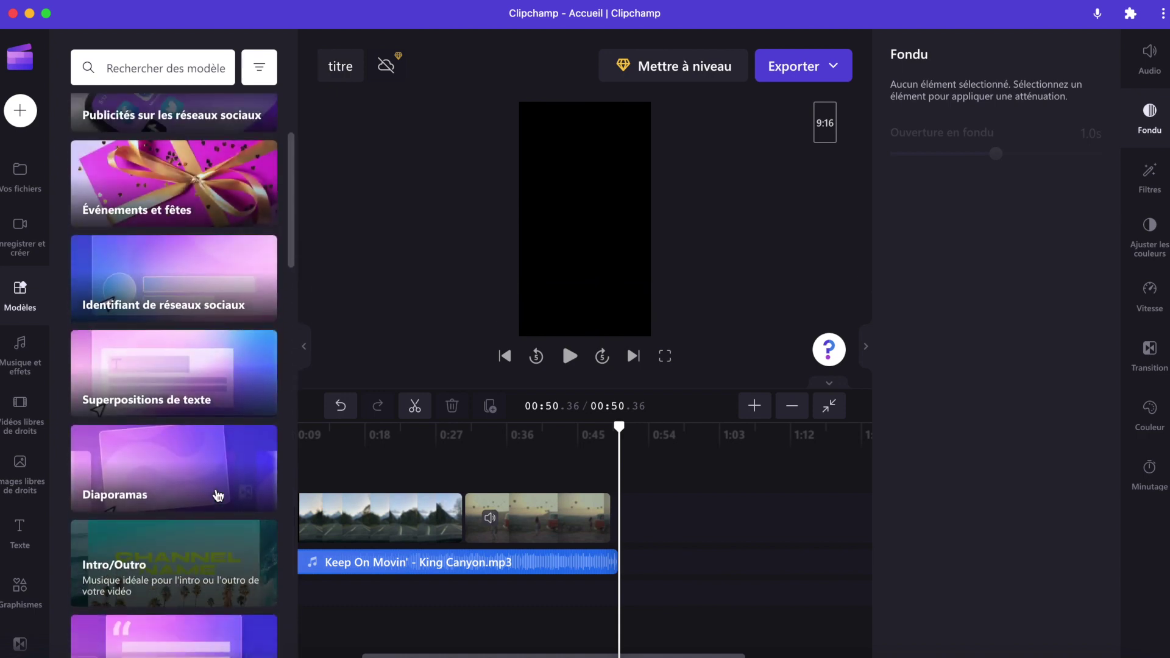
Preview A Day To Remember in the music library, then add No Filter Trap to the timeline and delete it again
left_click(23, 353)
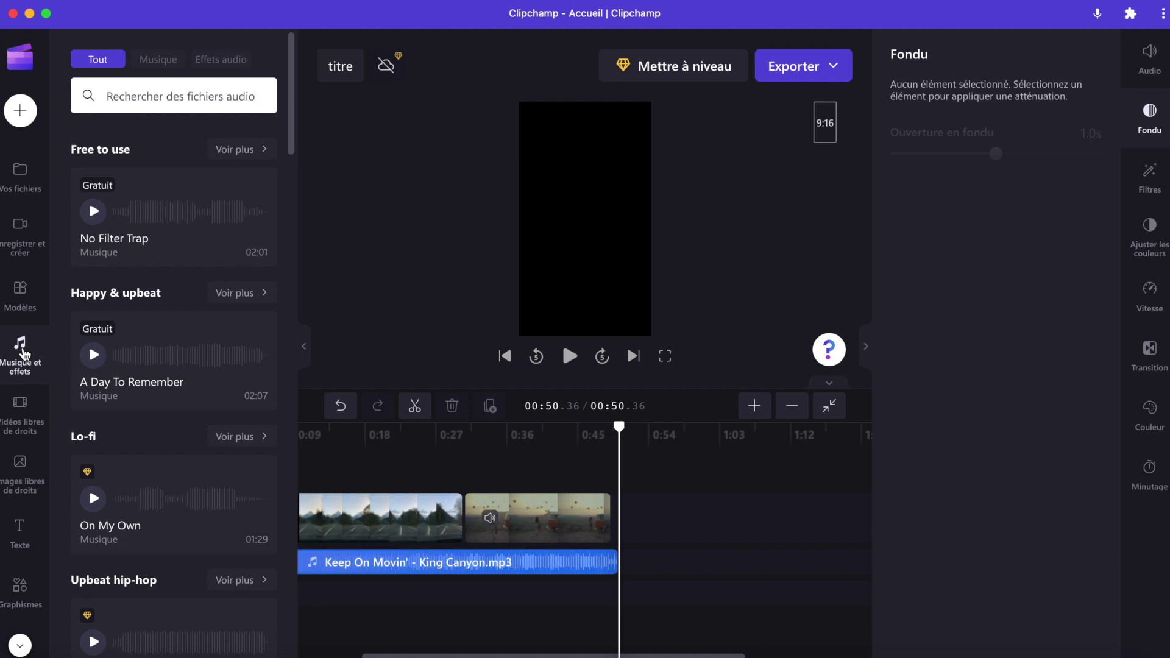
left_click(94, 358)
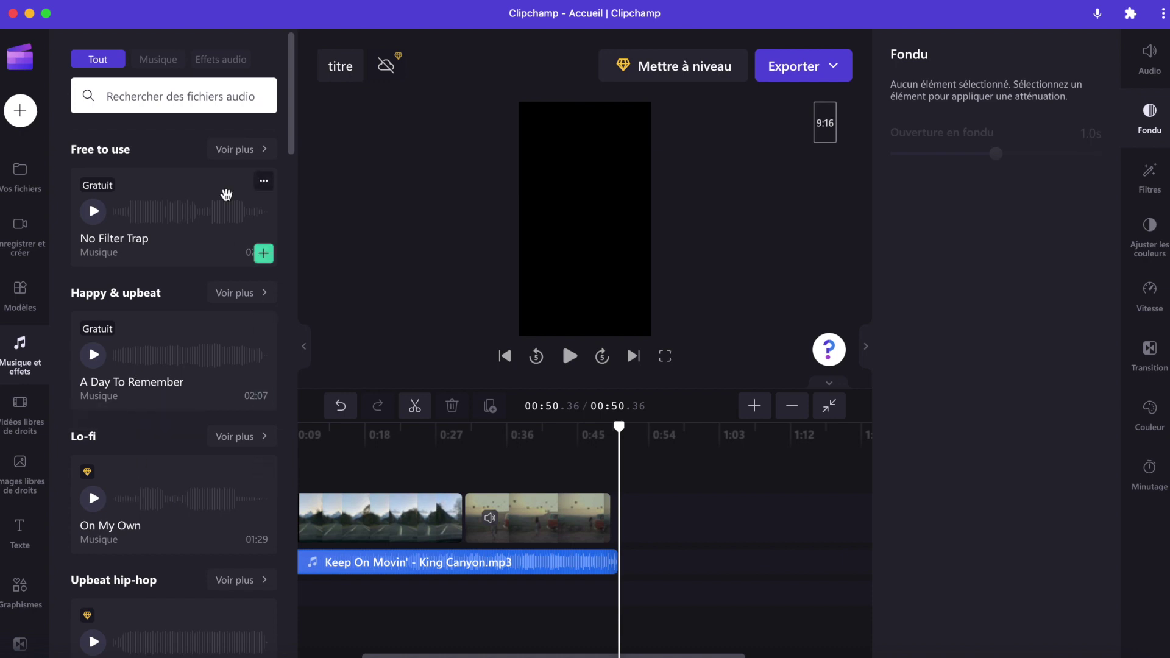
left_click(266, 257)
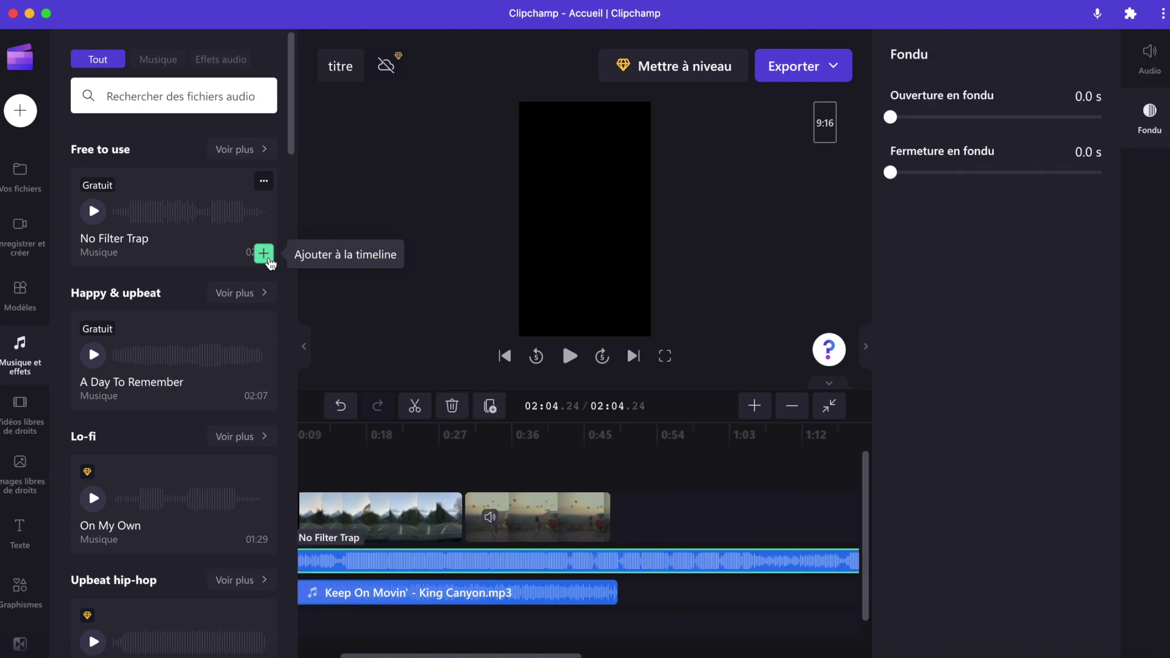
key("Delete")
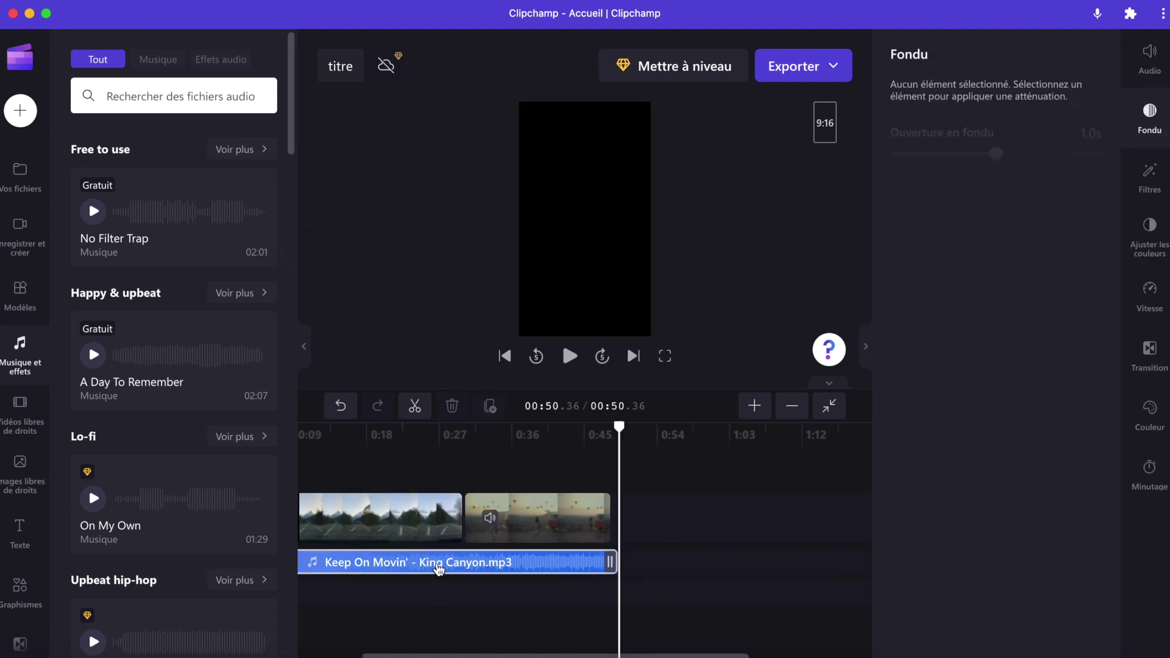
Browse the free sound effects, previewing Flash Whoosh Swoosh 7, Ho Ho Ho and Scary oooh 3 among them
left_click(212, 60)
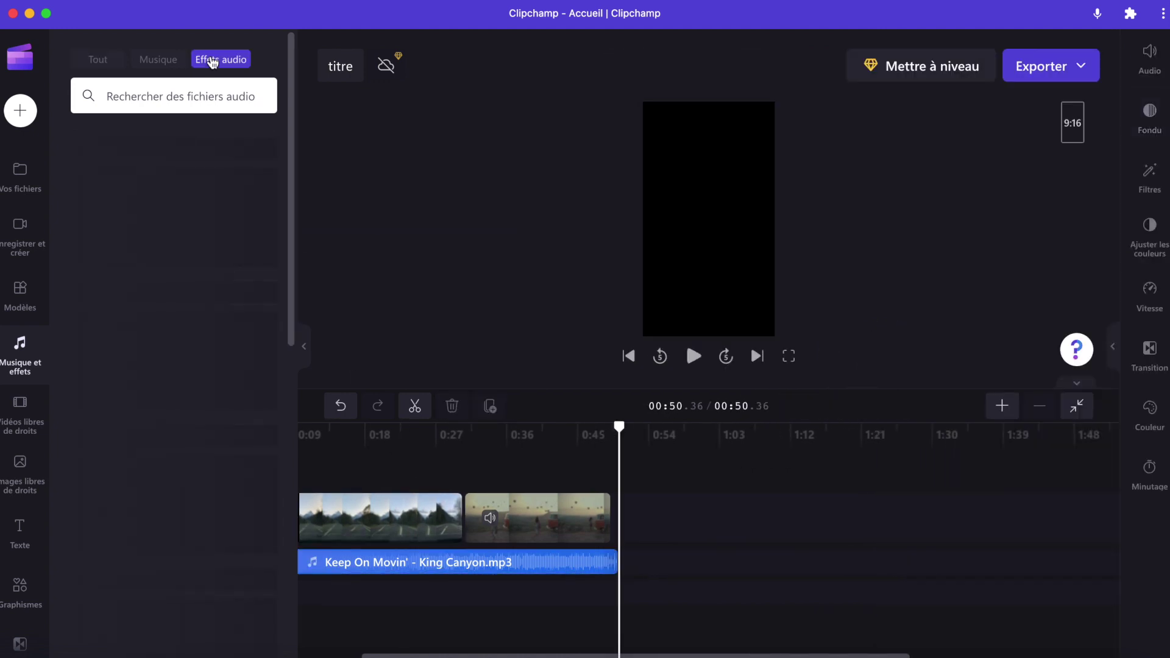
left_click(94, 212)
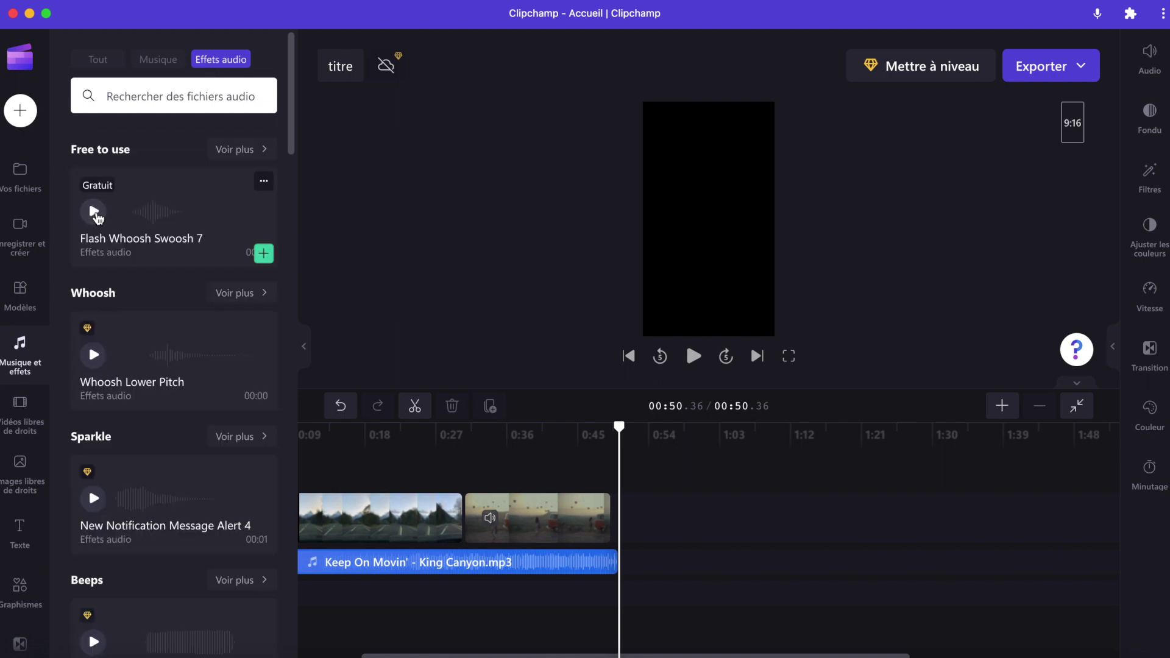
left_click(238, 149)
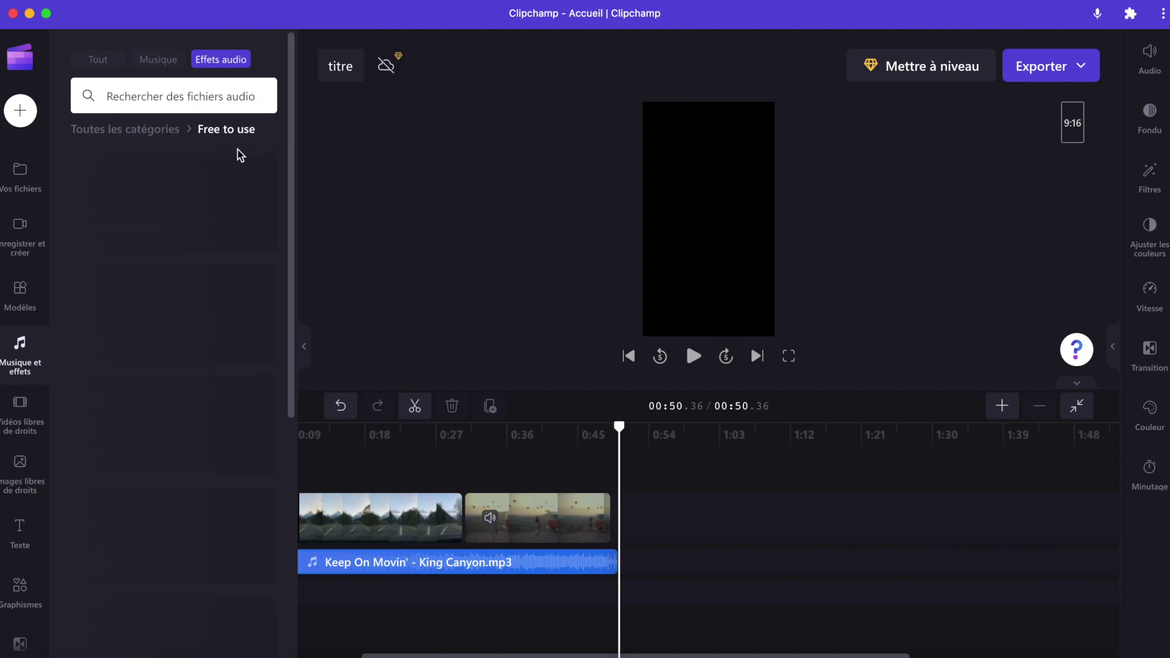
left_click(95, 307)
scroll(94, 457, "down", 2)
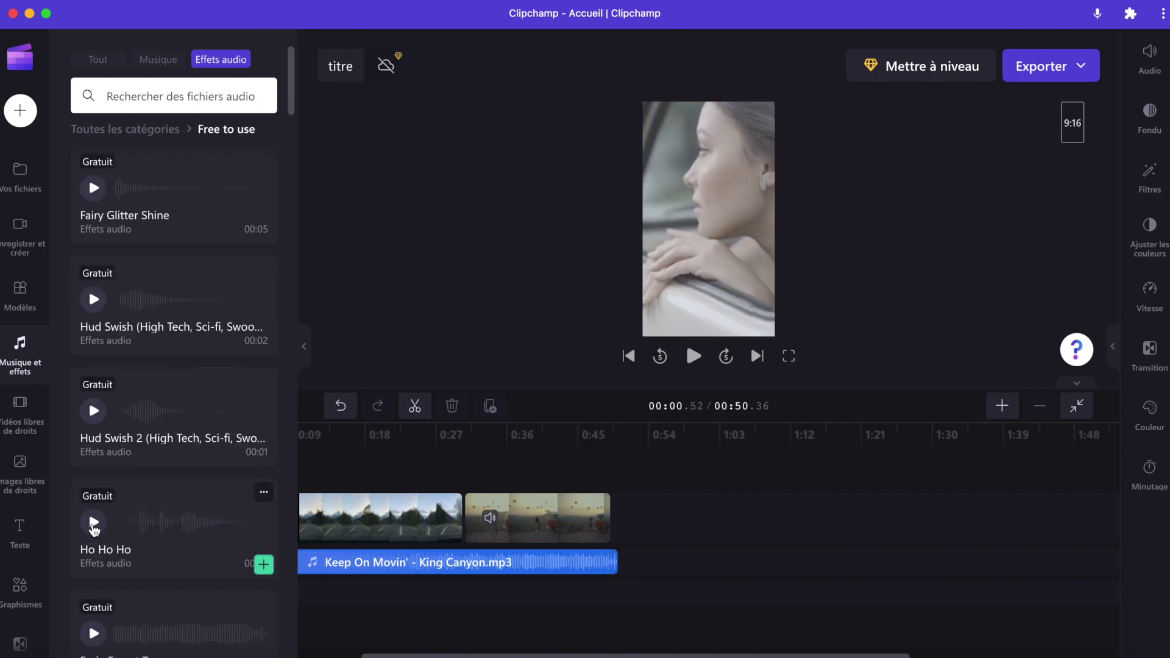
left_click(93, 523)
scroll(93, 527, "down", 6)
left_click(93, 472)
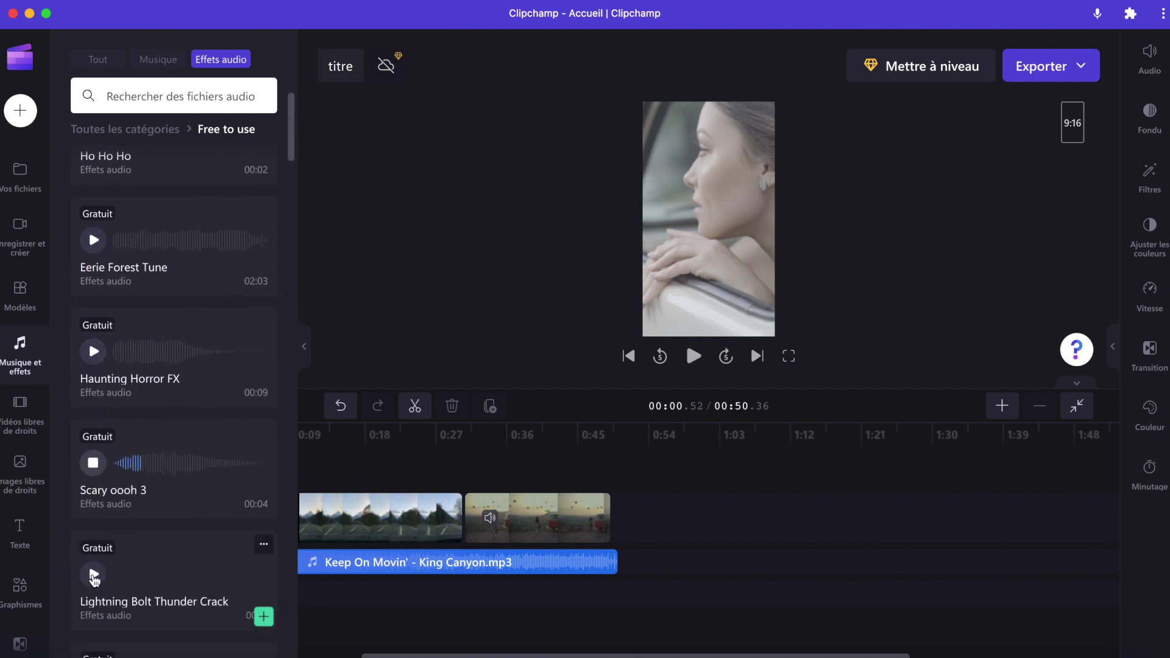
left_click(95, 468)
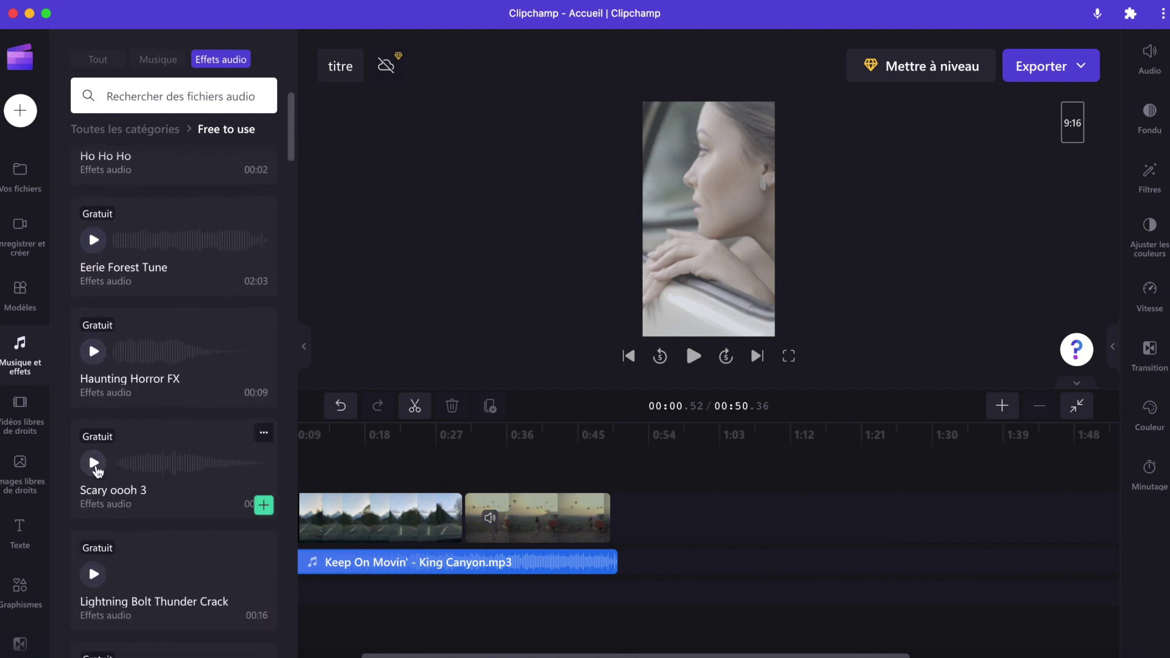
Search the stock videos for piano and look over the stock image categories
left_click(23, 417)
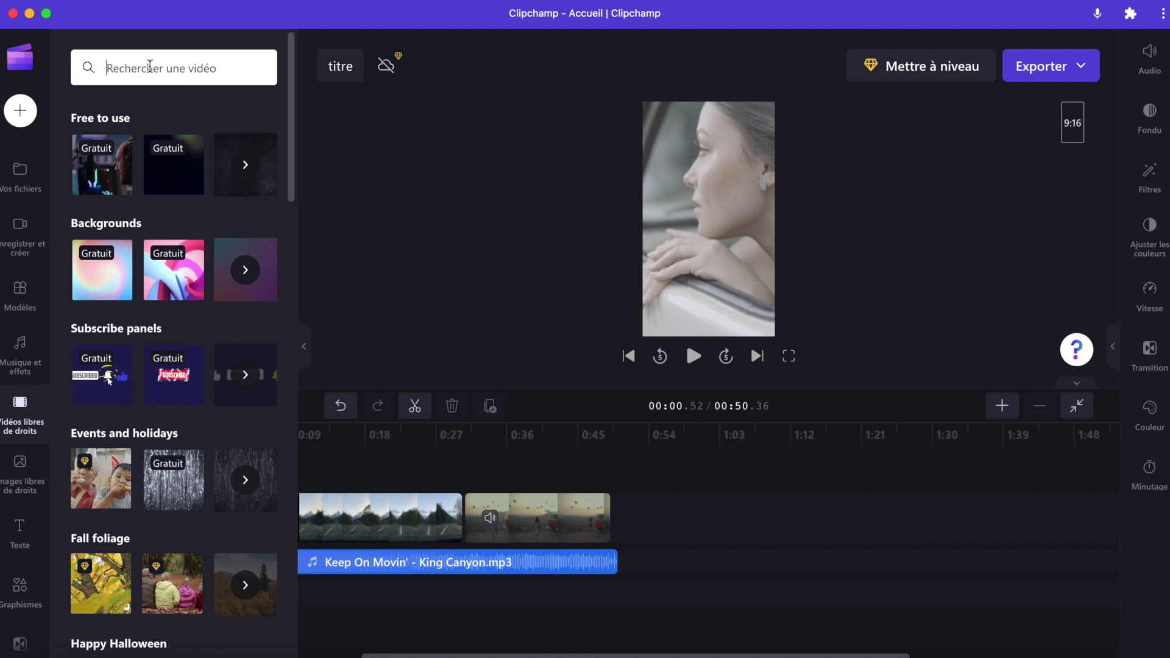
type("piano")
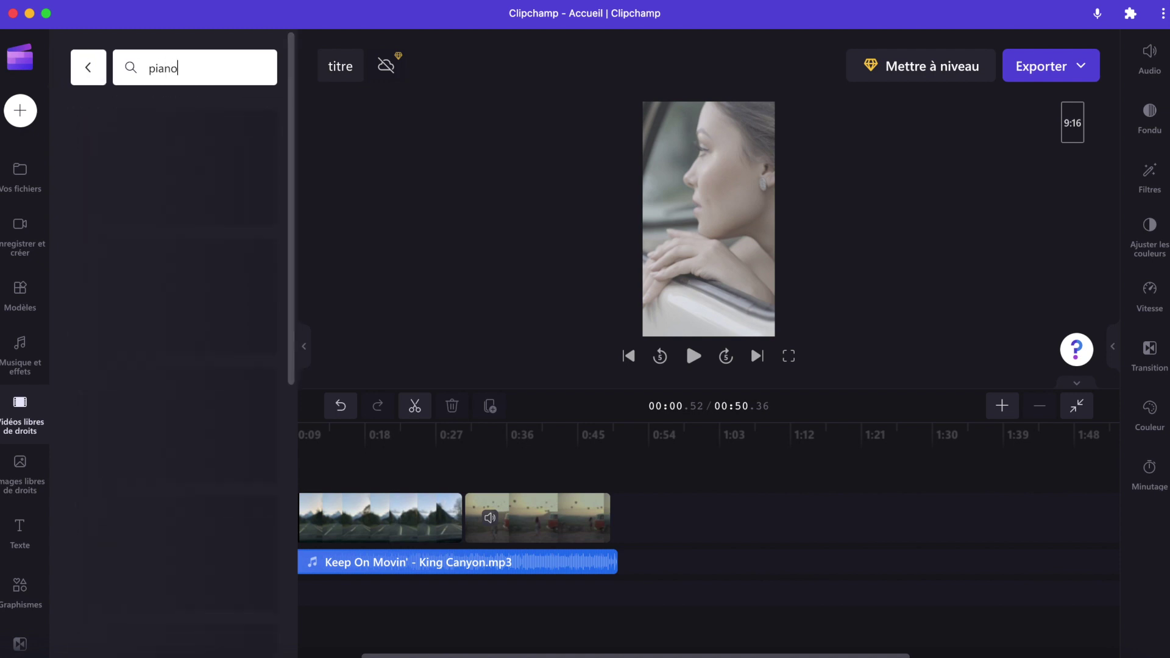
mouse_move(120, 144)
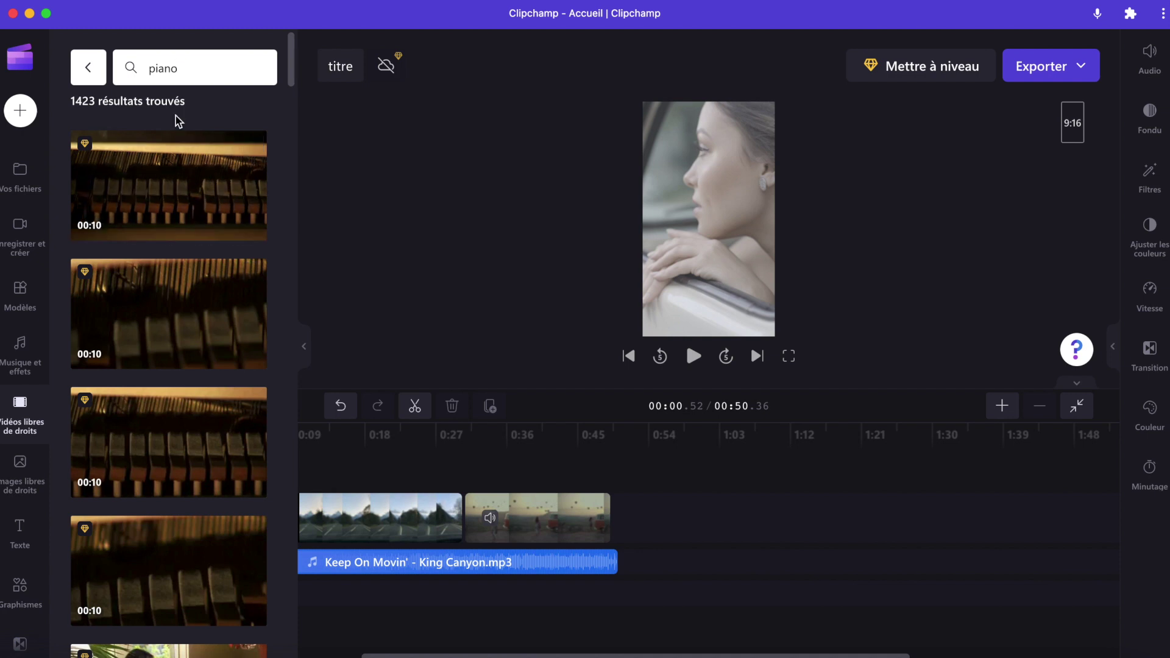
left_click(22, 464)
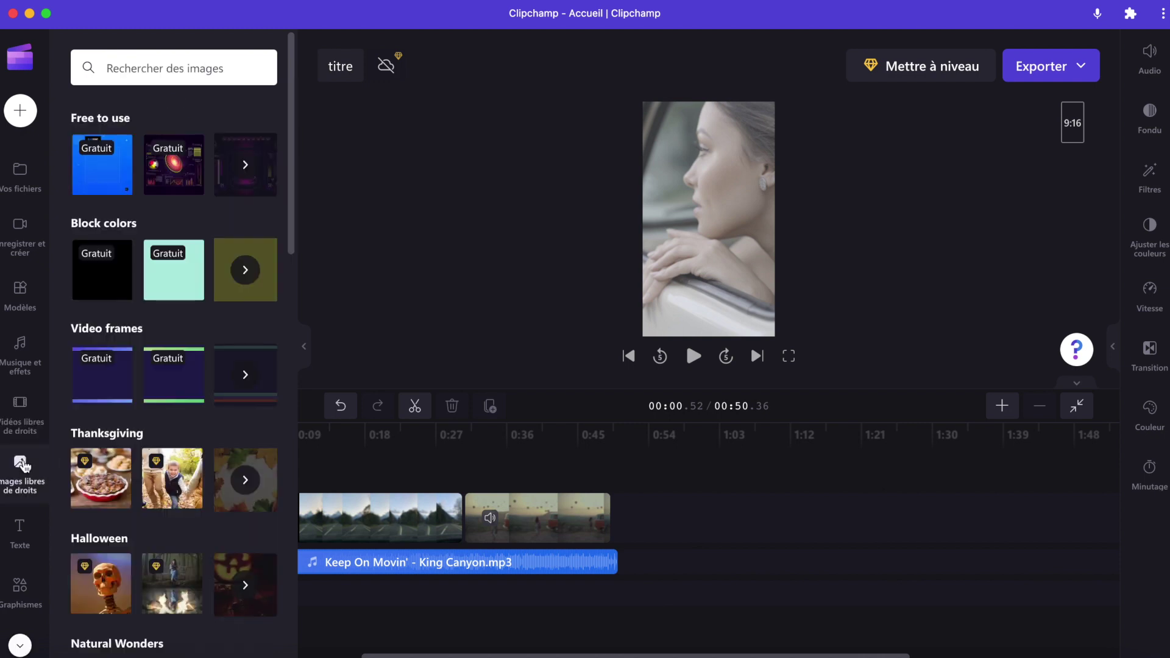
mouse_move(171, 276)
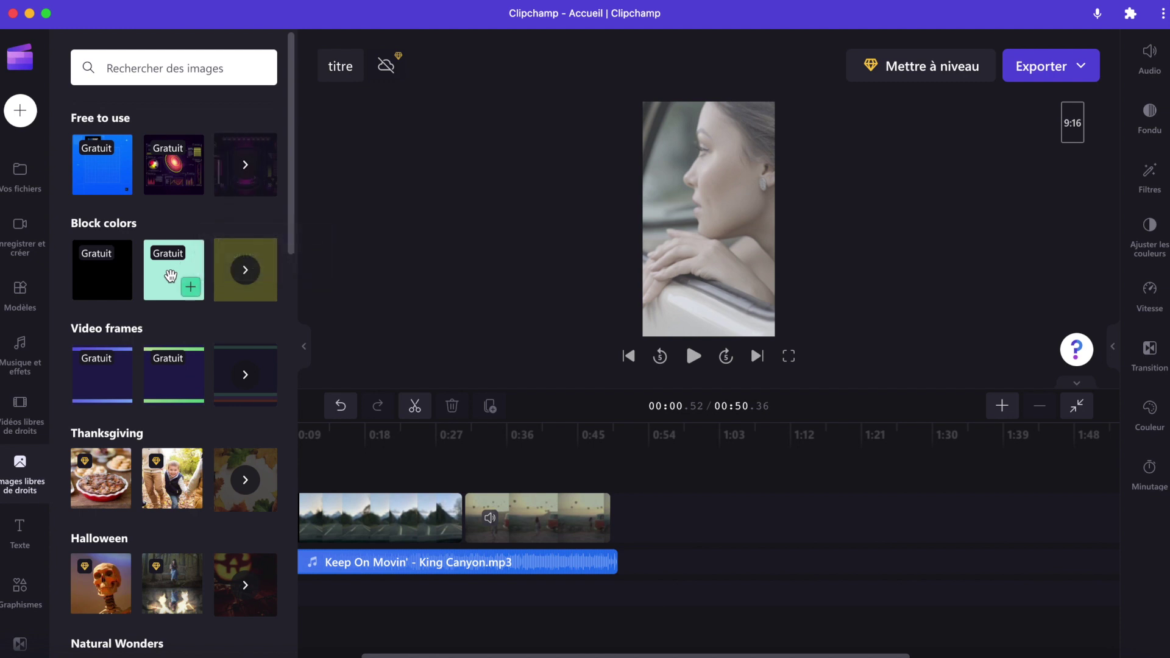
mouse_move(177, 369)
Add a plain text above the first clip on the timeline and replace its placeholder with the presenter's first name
left_click(19, 531)
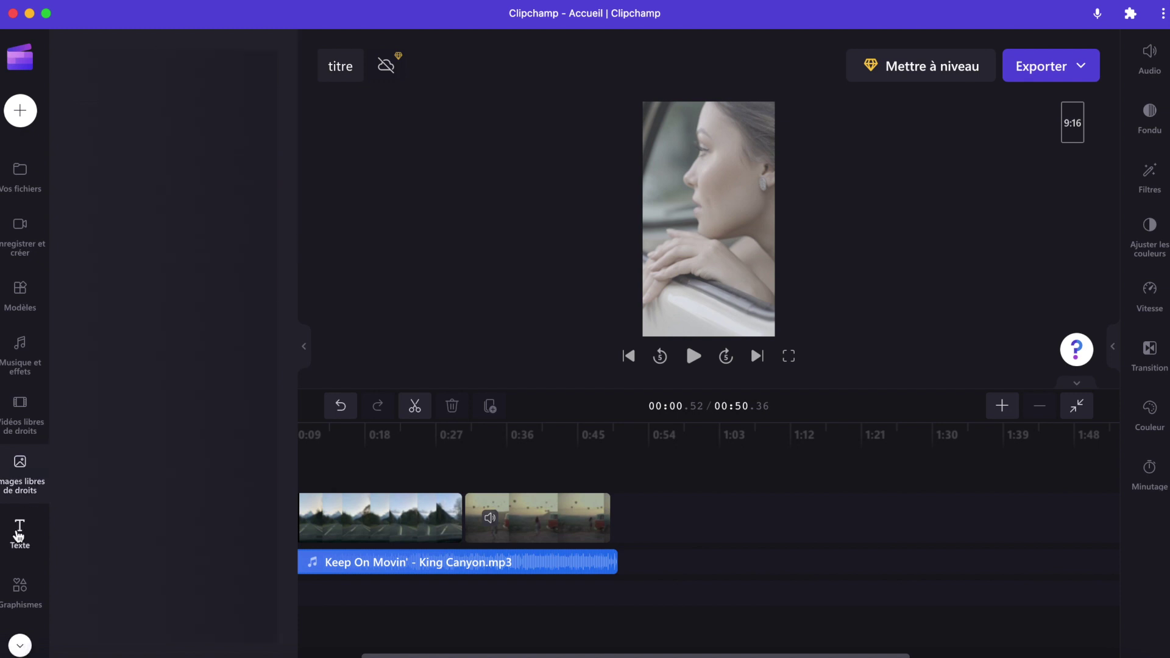
scroll(612, 527, "left", 1)
scroll(612, 528, "left", 2)
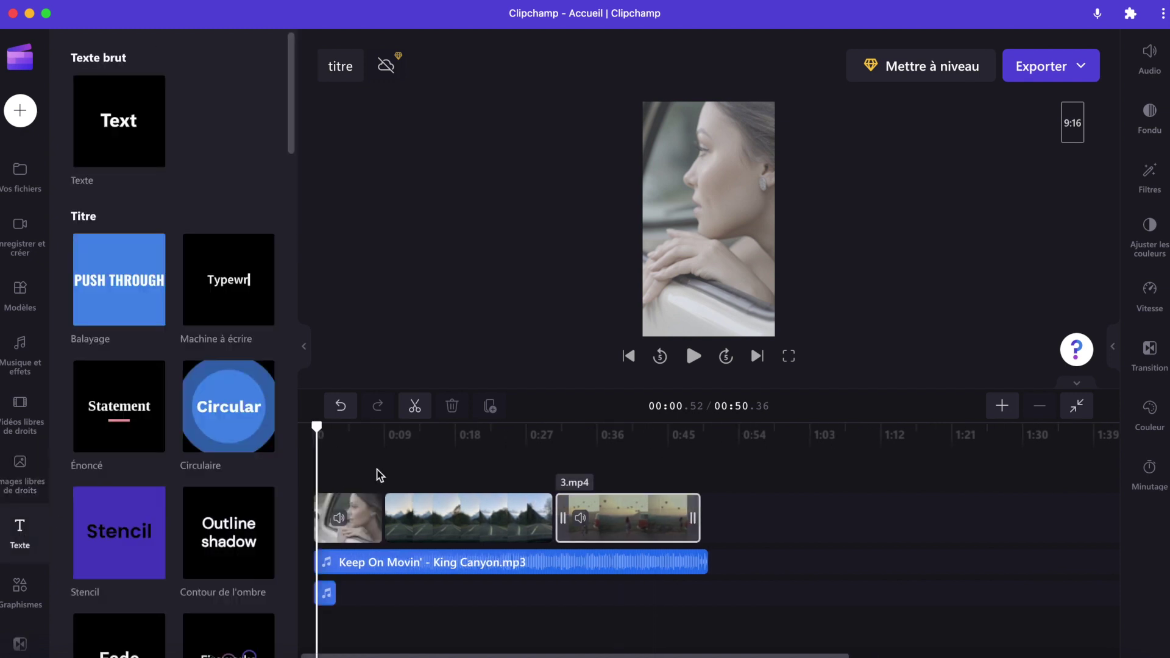
mouse_move(114, 100)
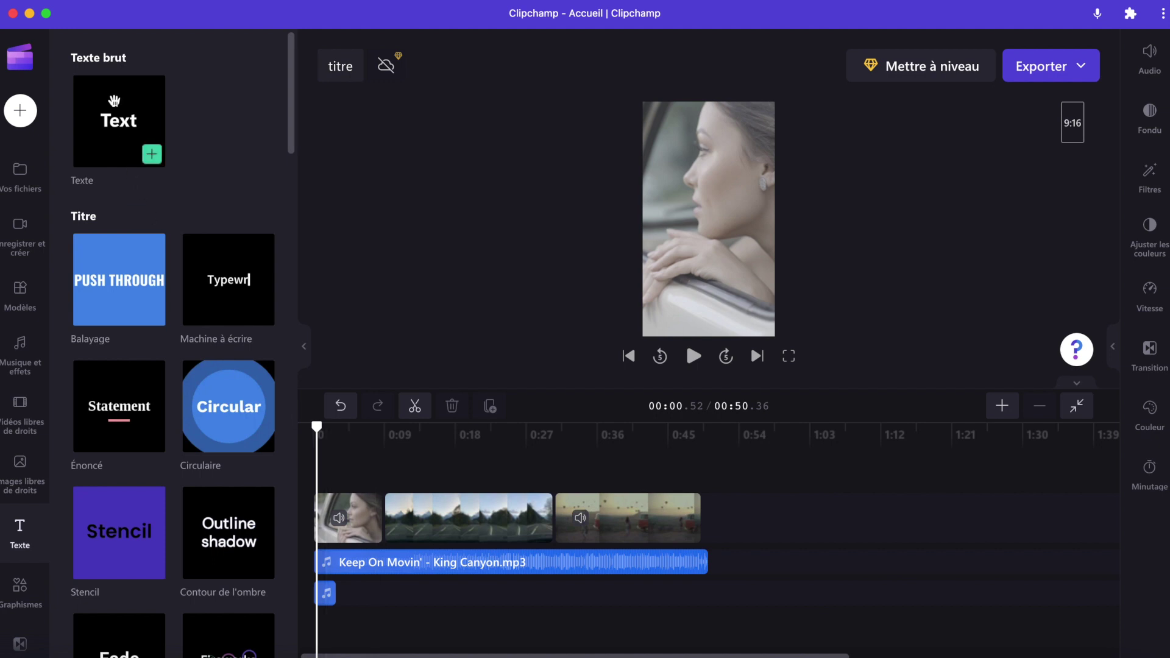
left_click_drag(121, 103, 350, 506)
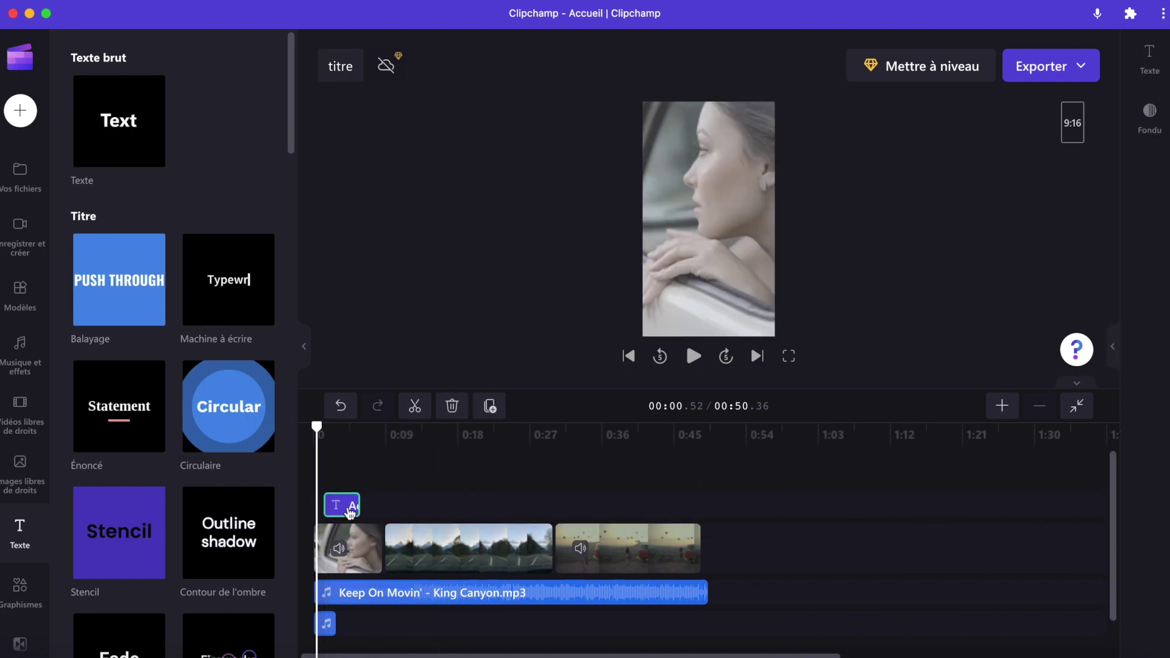
left_click(348, 506)
double_click(707, 217)
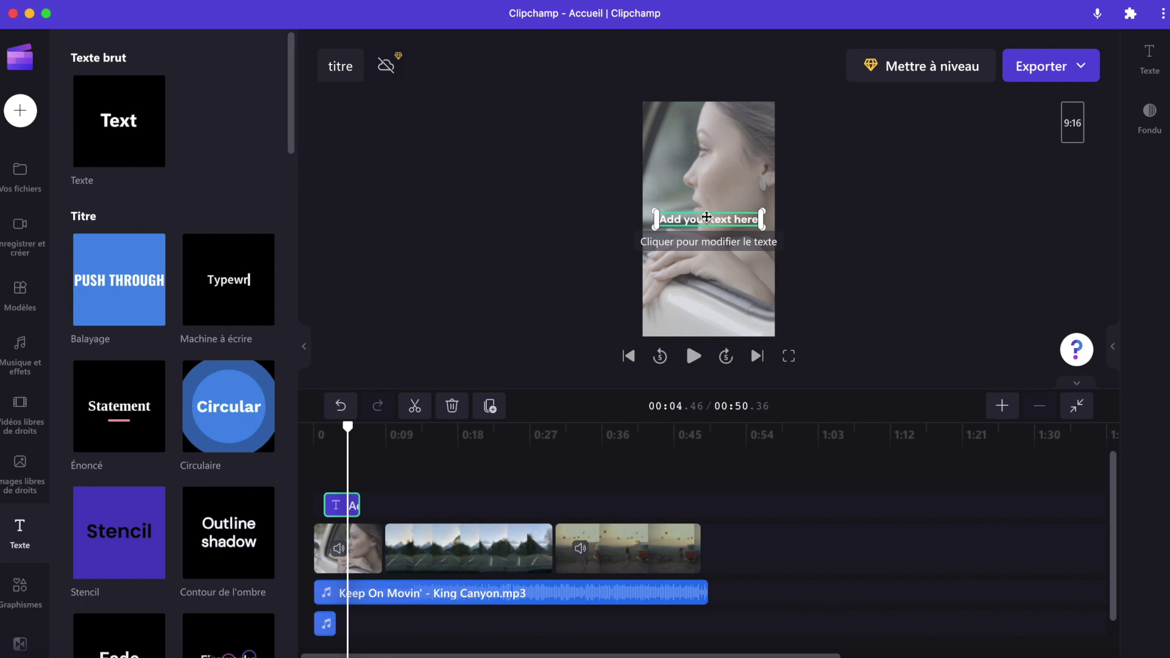
type("Marko")
key("Return")
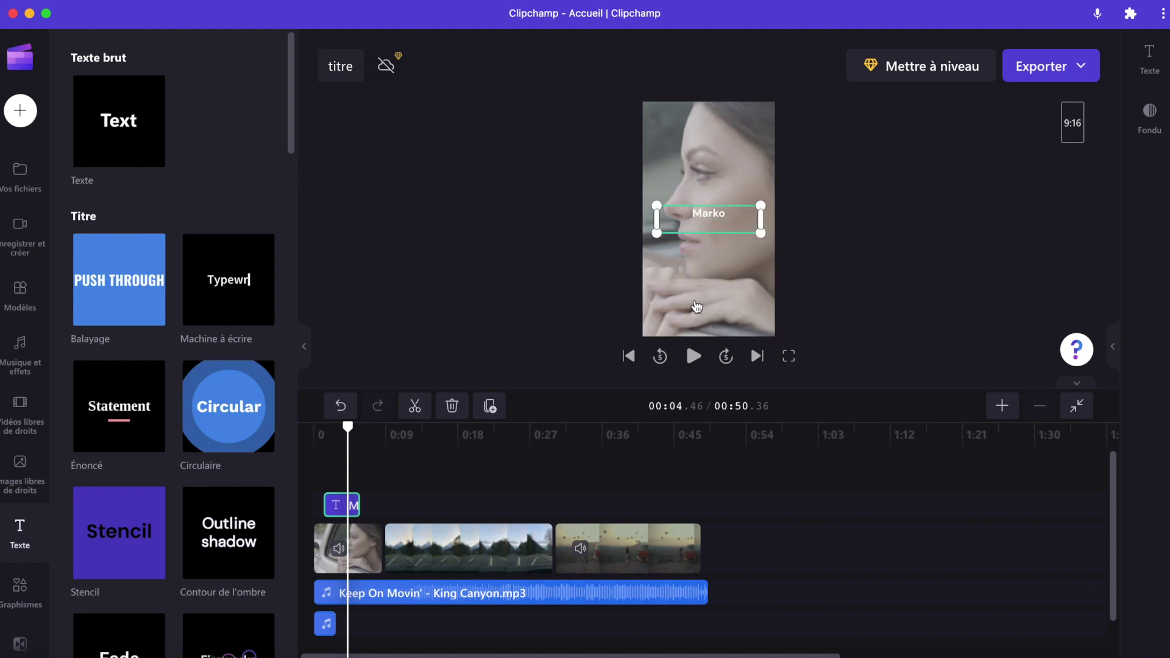
Set the font size of the text over the first clip to 68
left_click(338, 507)
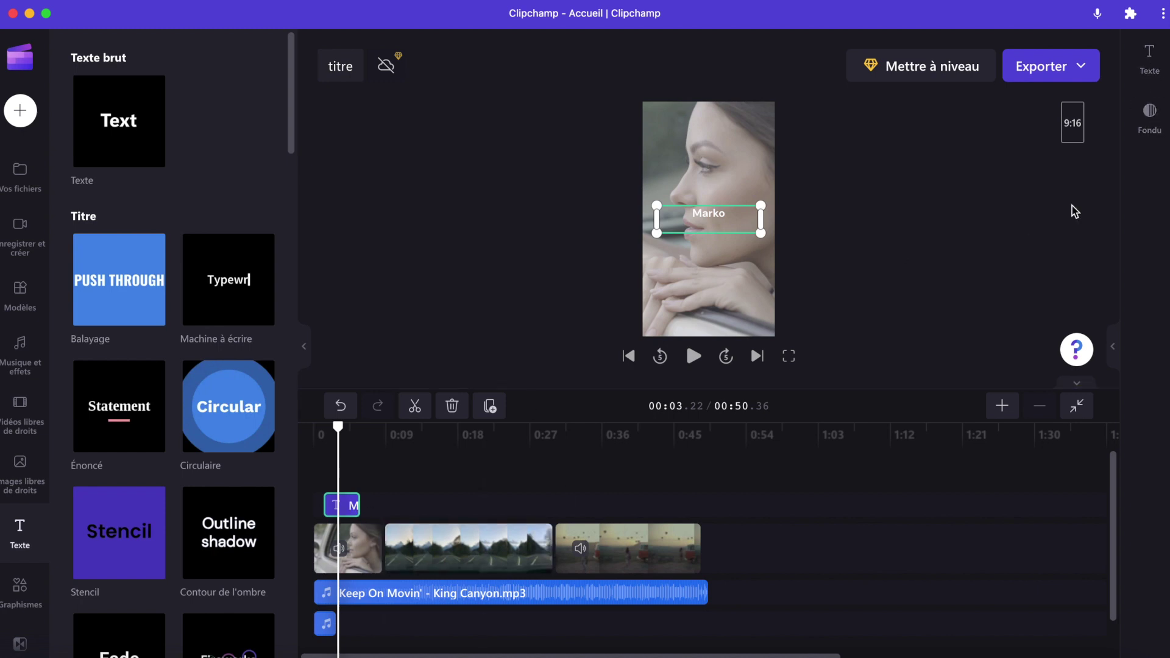
left_click(1163, 59)
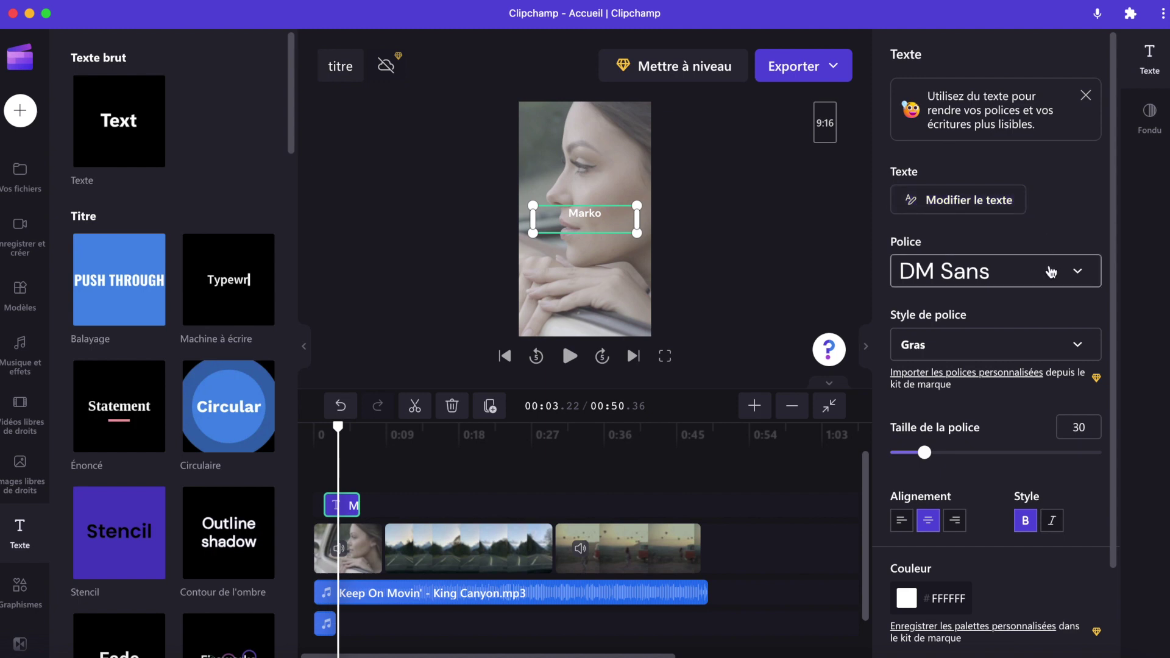
left_click_drag(927, 451, 984, 451)
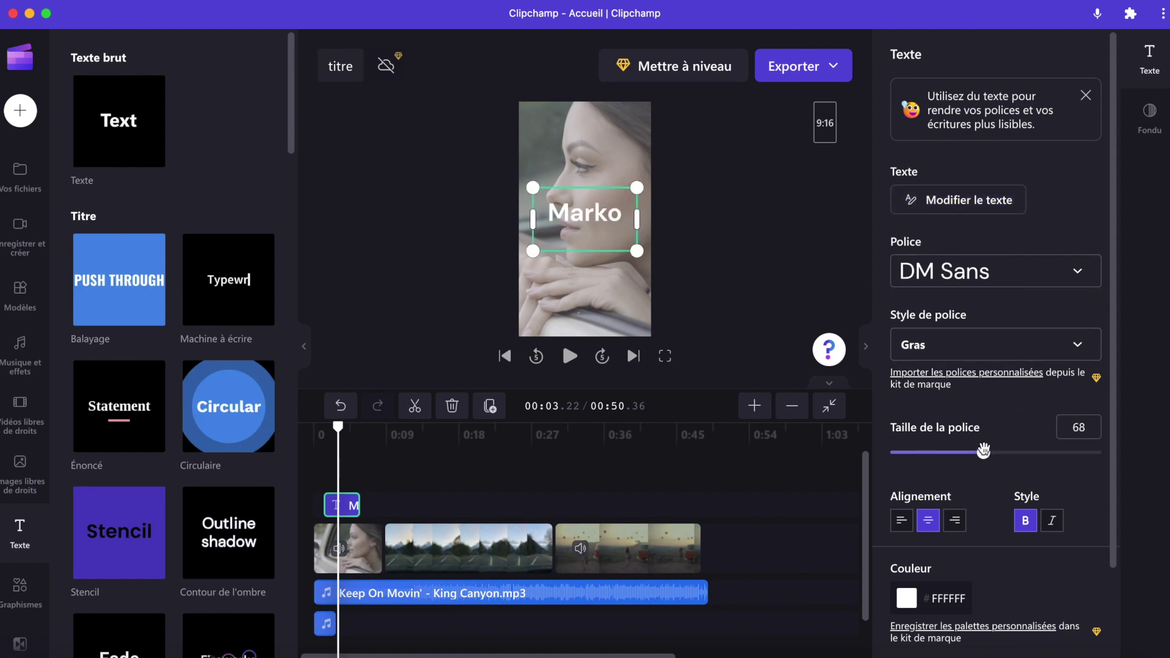
scroll(963, 521, "down", 3)
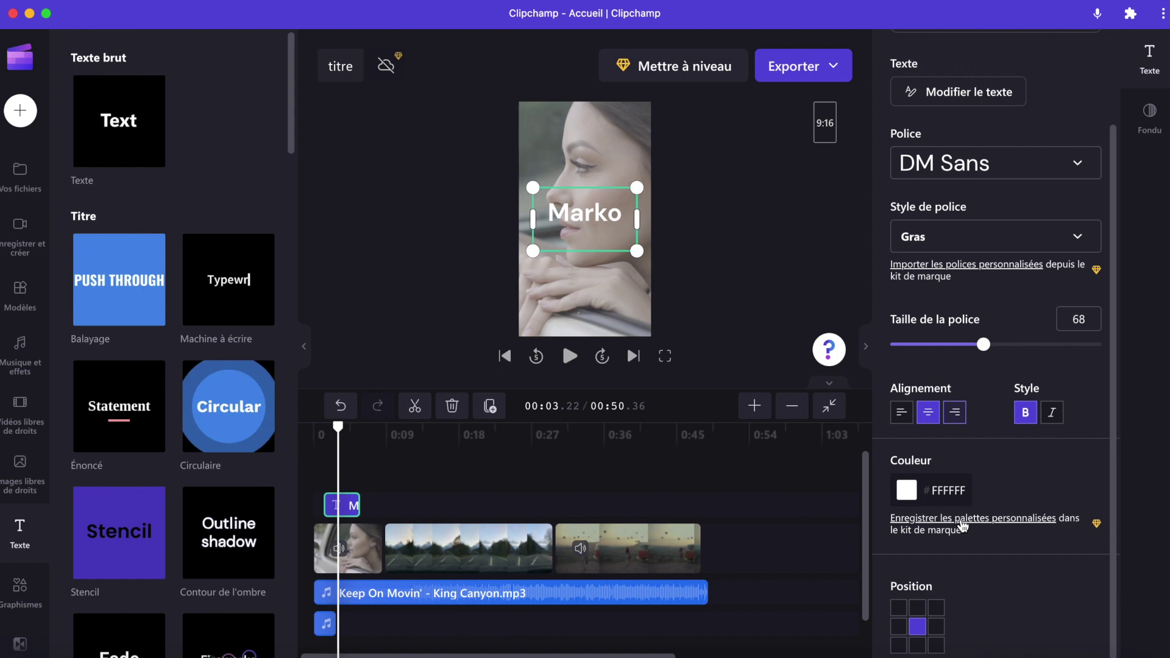
scroll(987, 556, "up", 5)
Give the name text a 0.2 s fade-in and a 0.3 s fade-out
left_click(1150, 119)
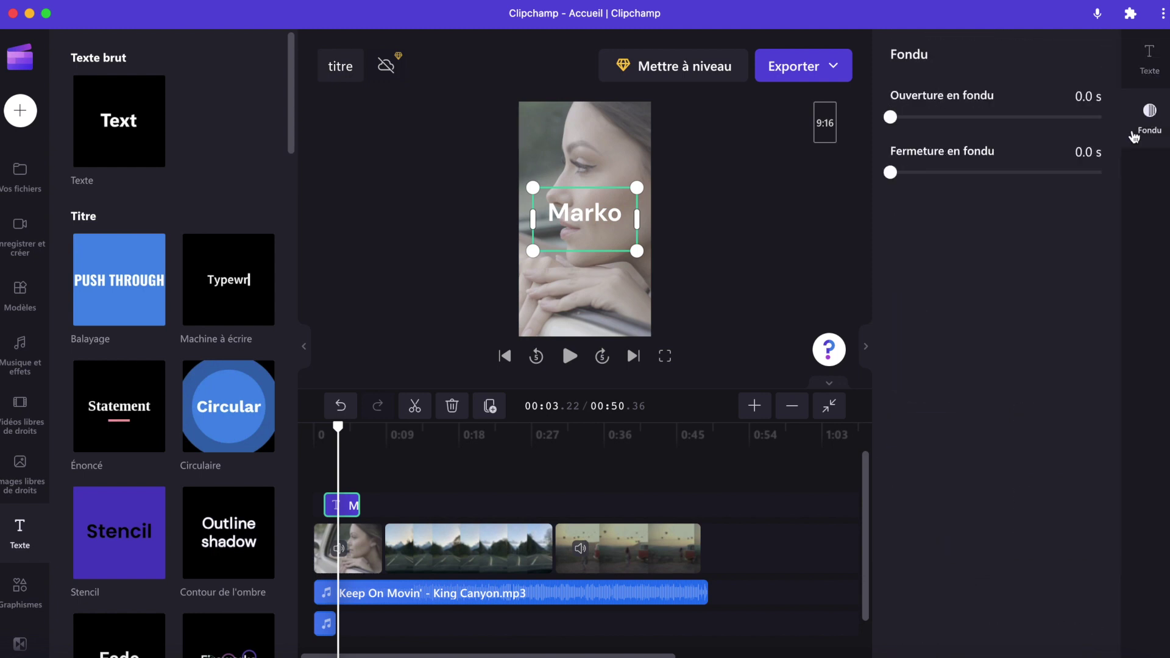
left_click_drag(890, 116, 911, 117)
left_click_drag(899, 175, 921, 173)
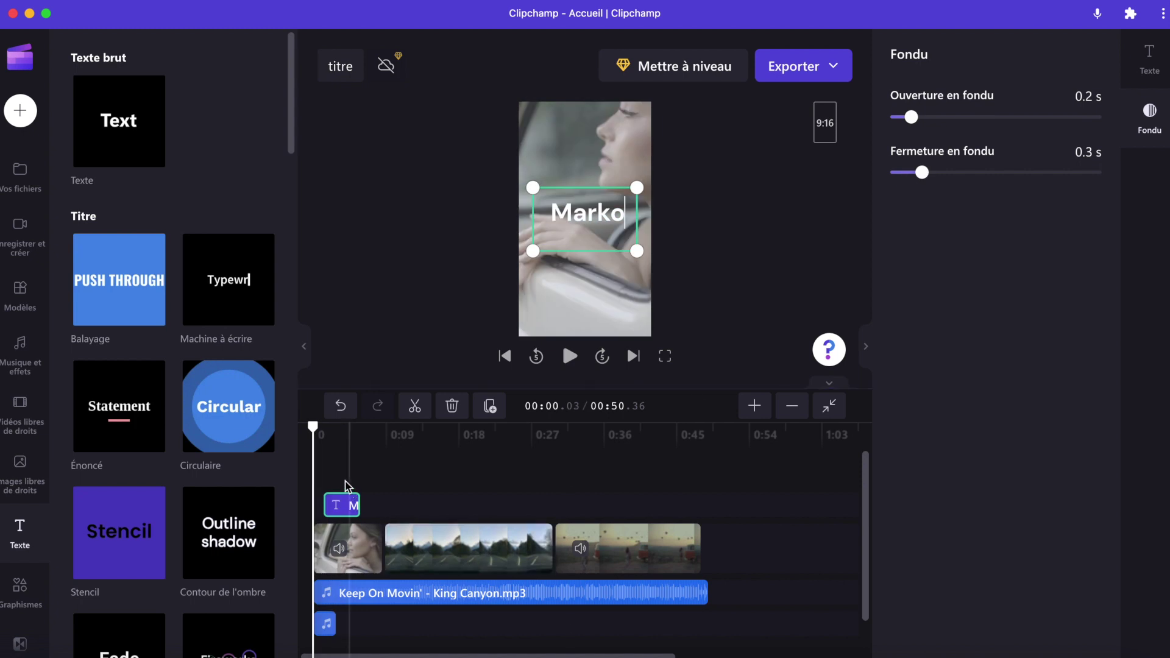
Play back the faded text over the first clip, then delete the text from the timeline
left_click(348, 548)
left_click(569, 357)
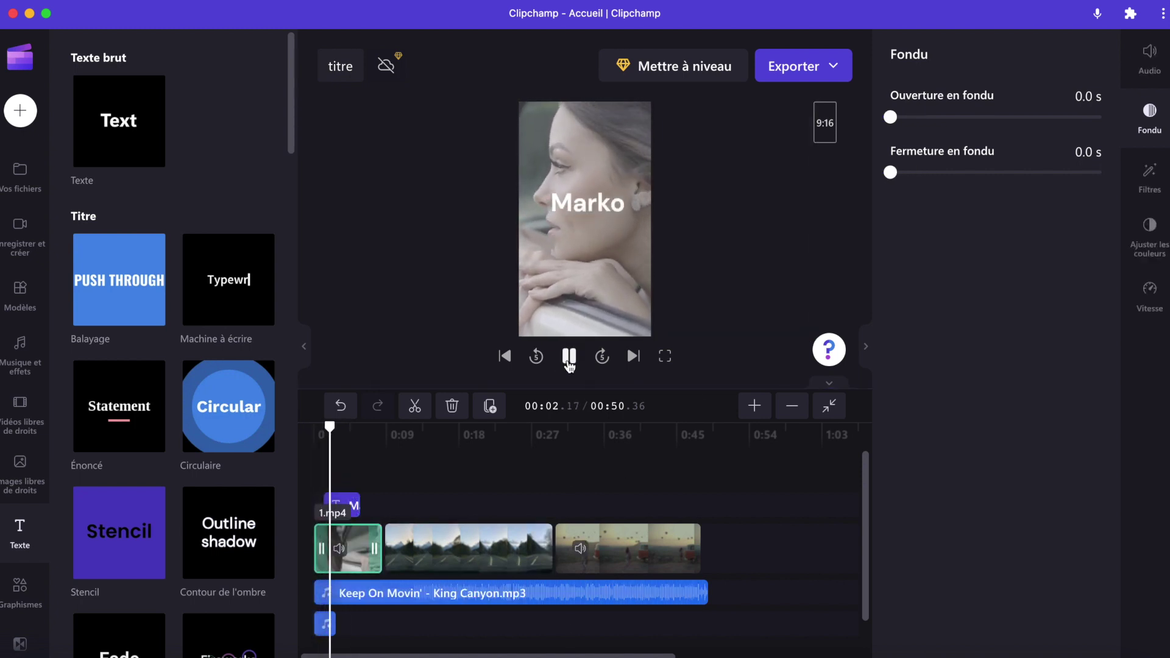
left_click(570, 358)
key("Escape")
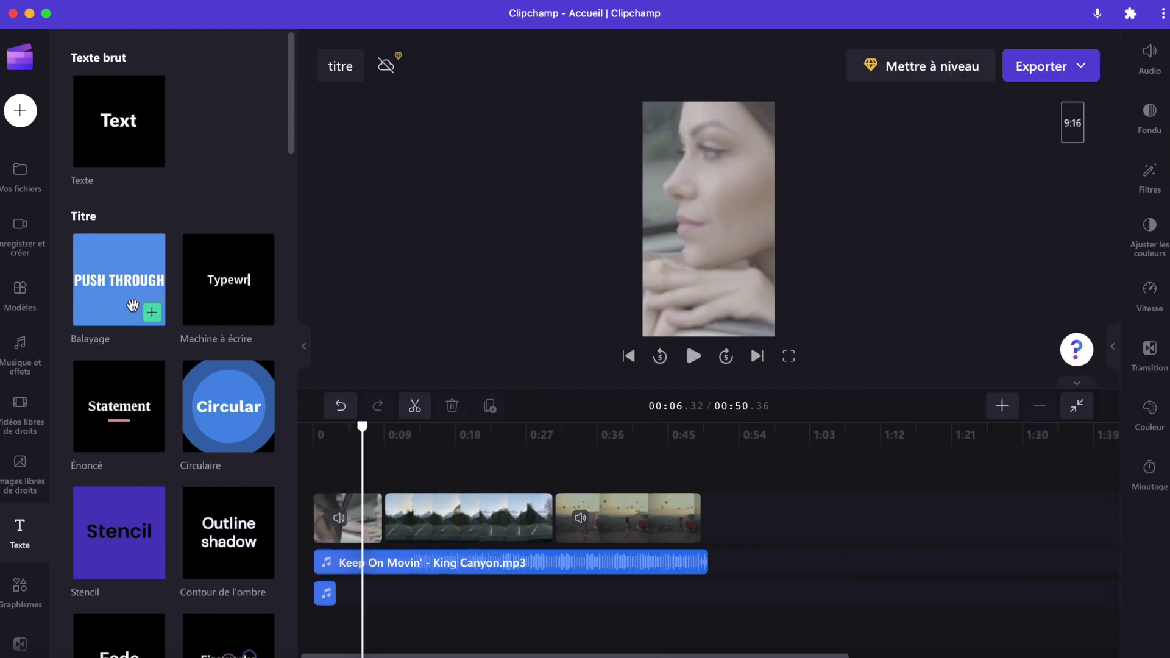
Add the Funky two-line title above the start of the first clip, placed at the bottom of the video frame
scroll(238, 292, "down", 10)
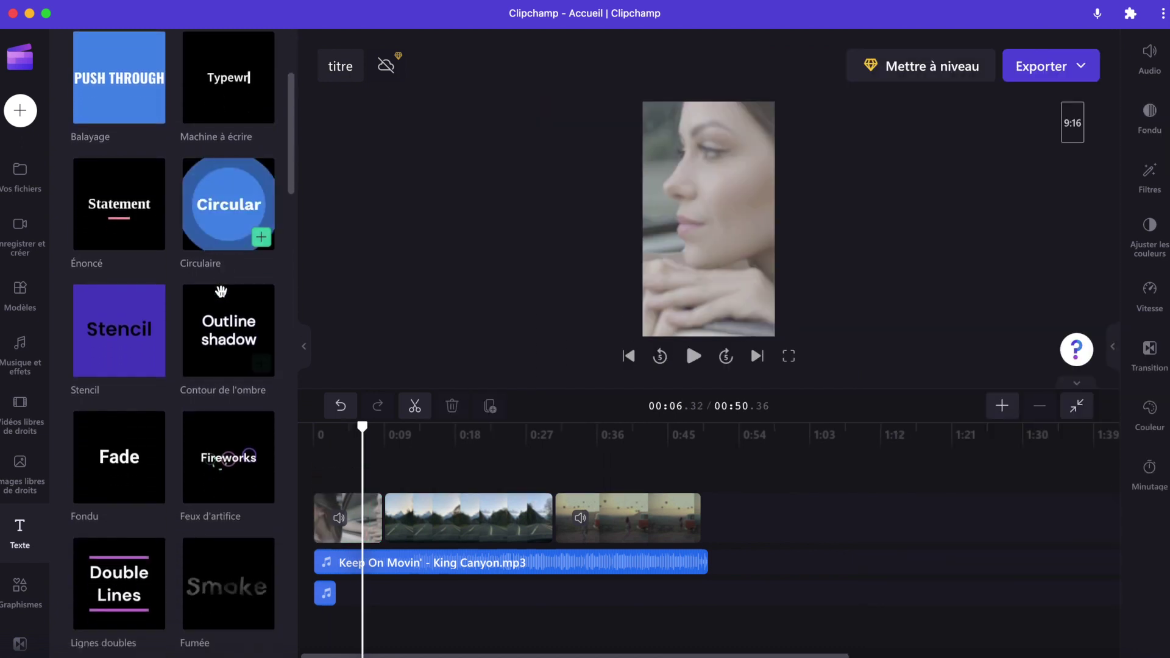
scroll(118, 440, "down", 6)
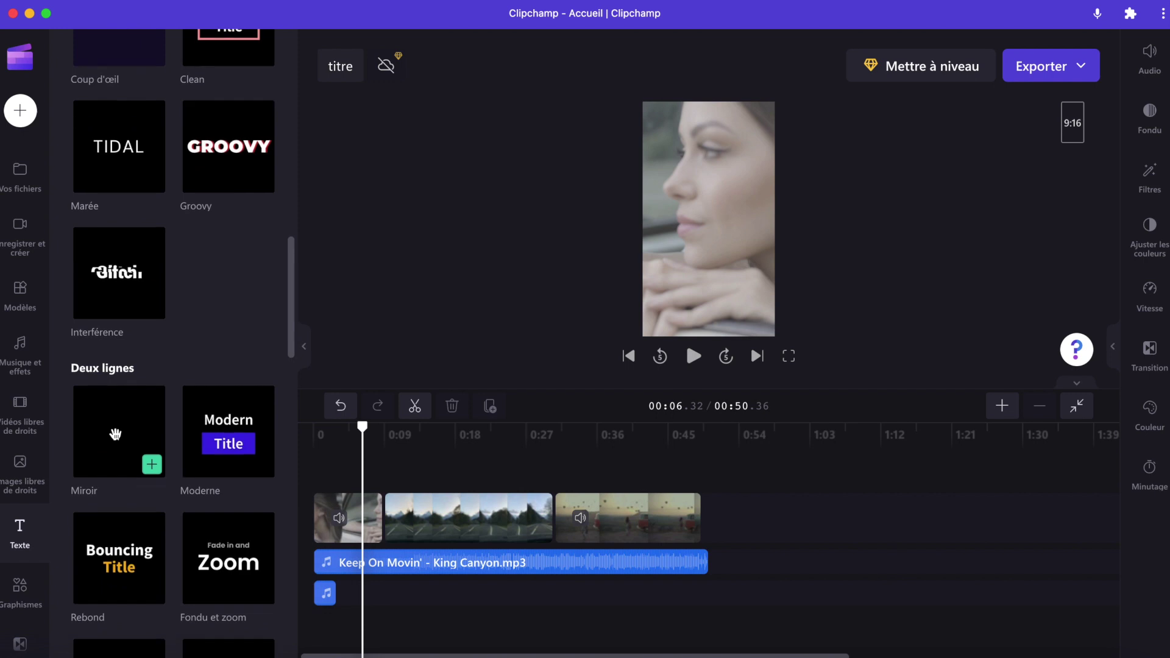
scroll(188, 426, "down", 5)
left_click_drag(234, 262, 332, 497)
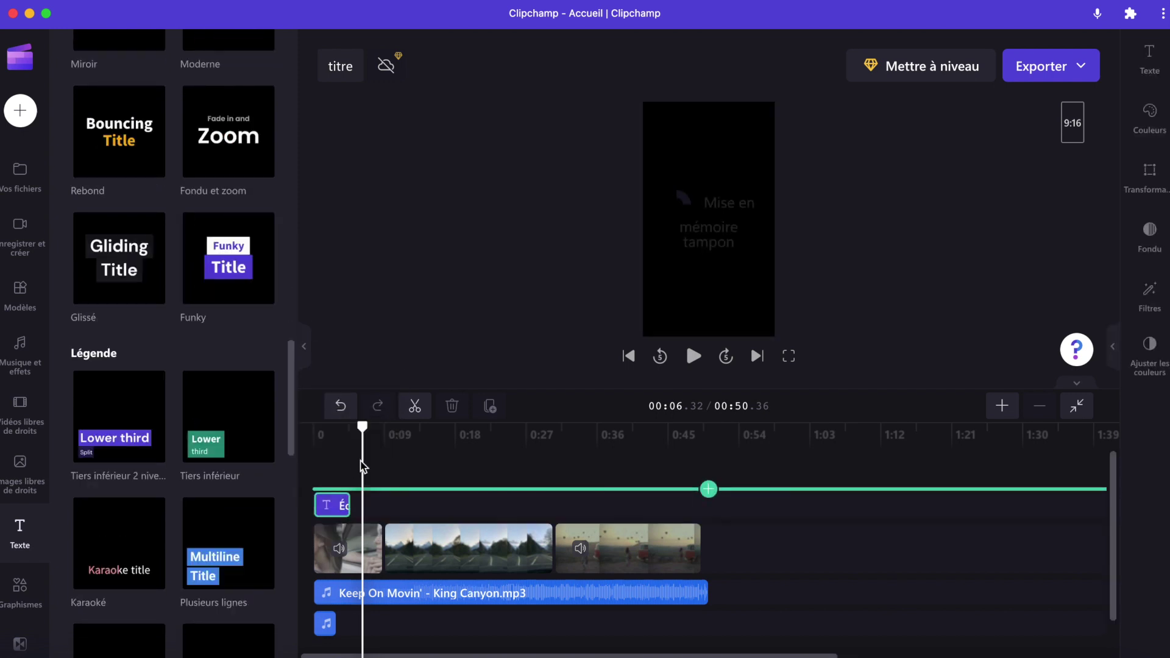
left_click(324, 517)
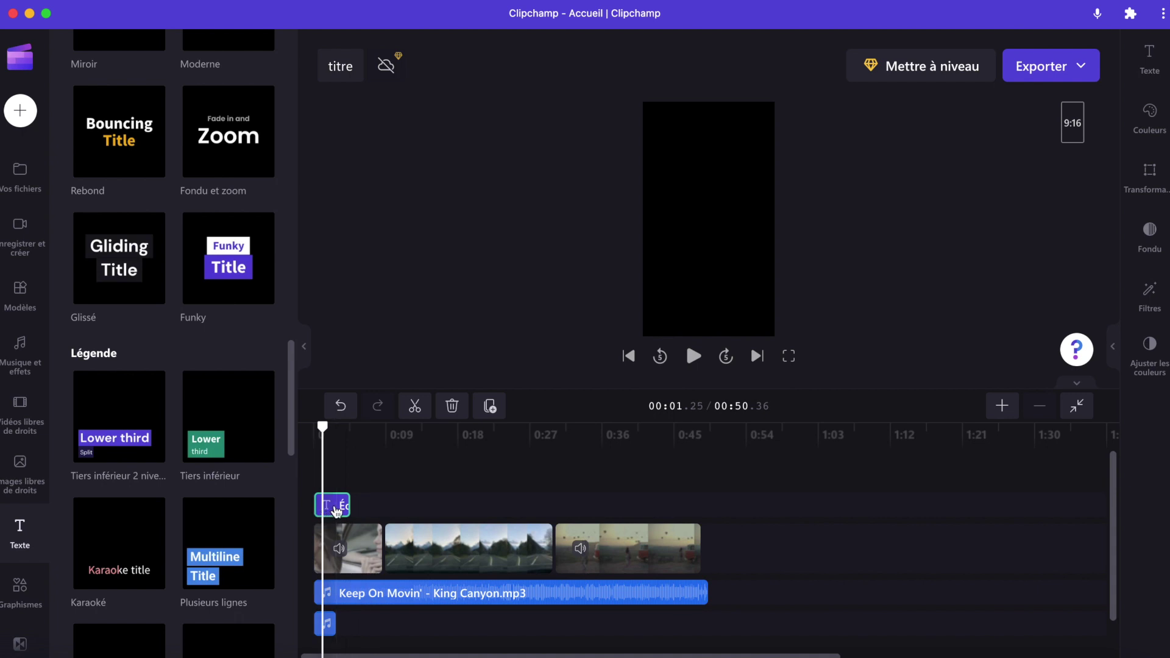
left_click_drag(721, 298, 722, 307)
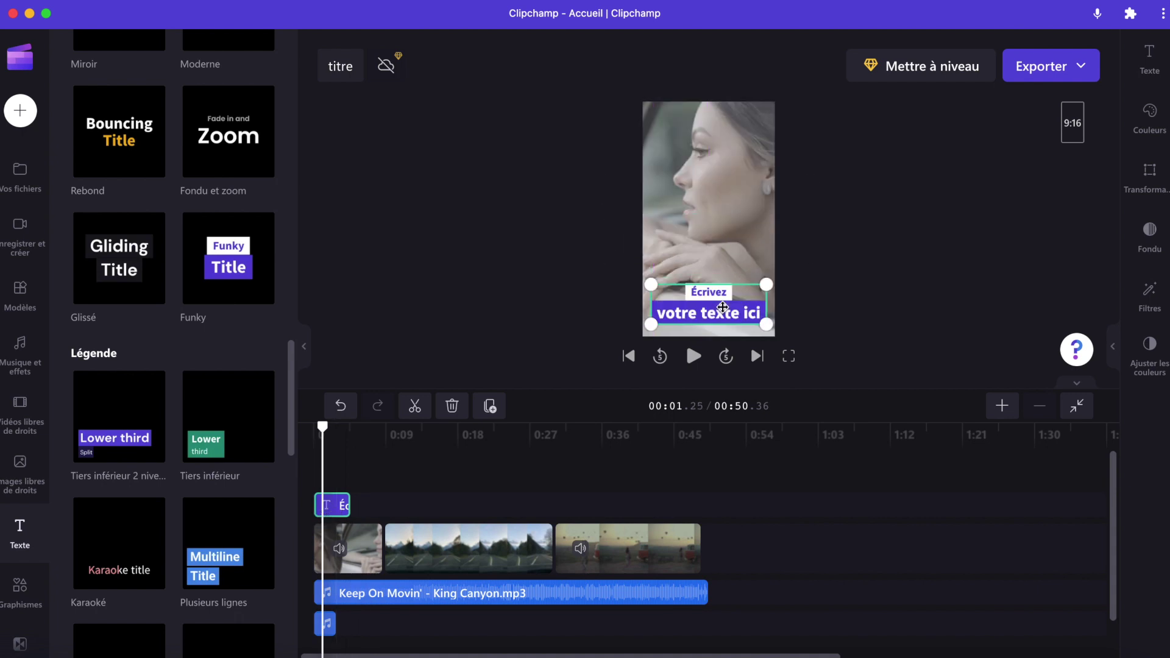
Replace the Funky title's first line with the presenter's first name and its second line with "Du Labo"
left_click(1150, 61)
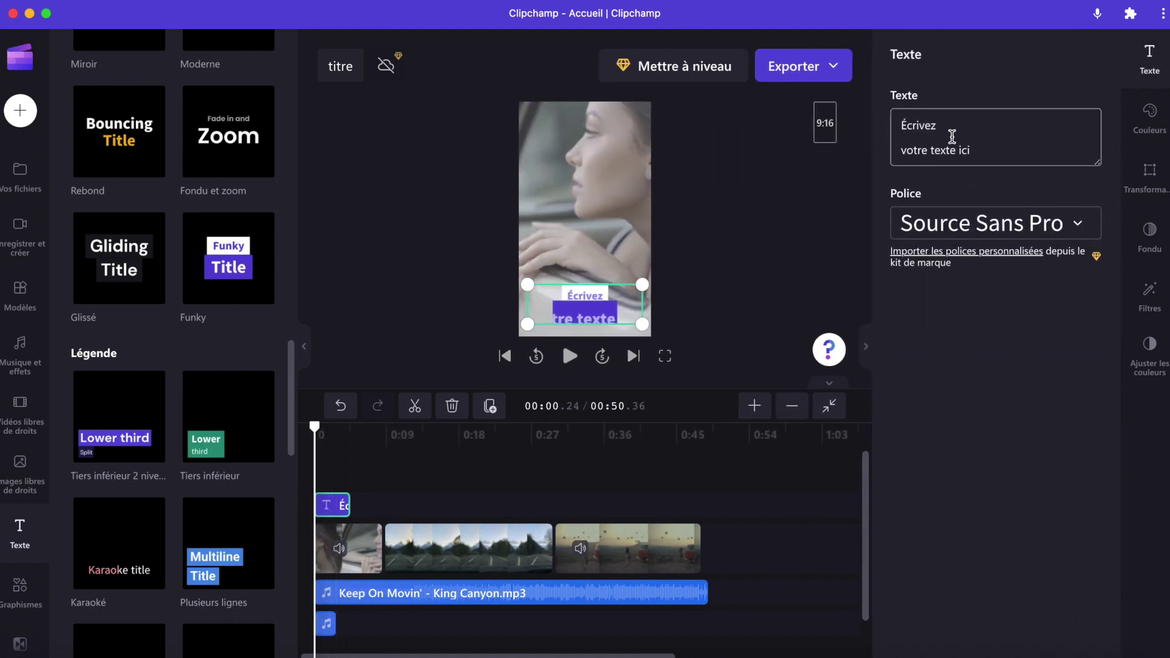
left_click_drag(965, 124, 890, 127)
type("Marko")
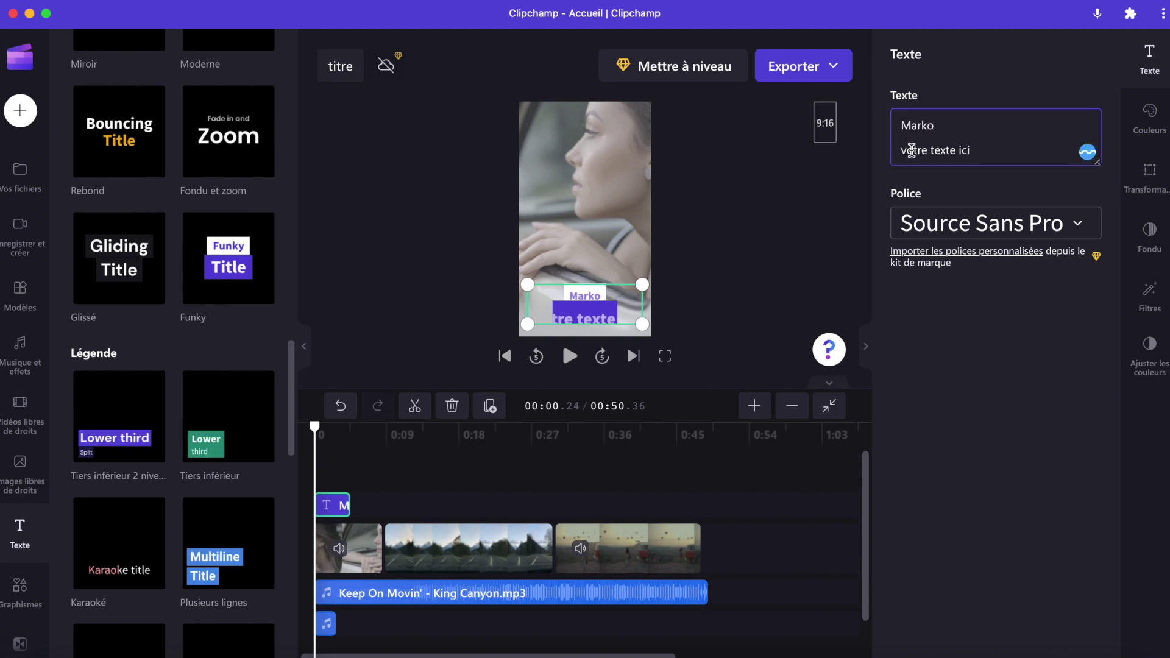
left_click_drag(901, 150, 970, 150)
type("Du Labo")
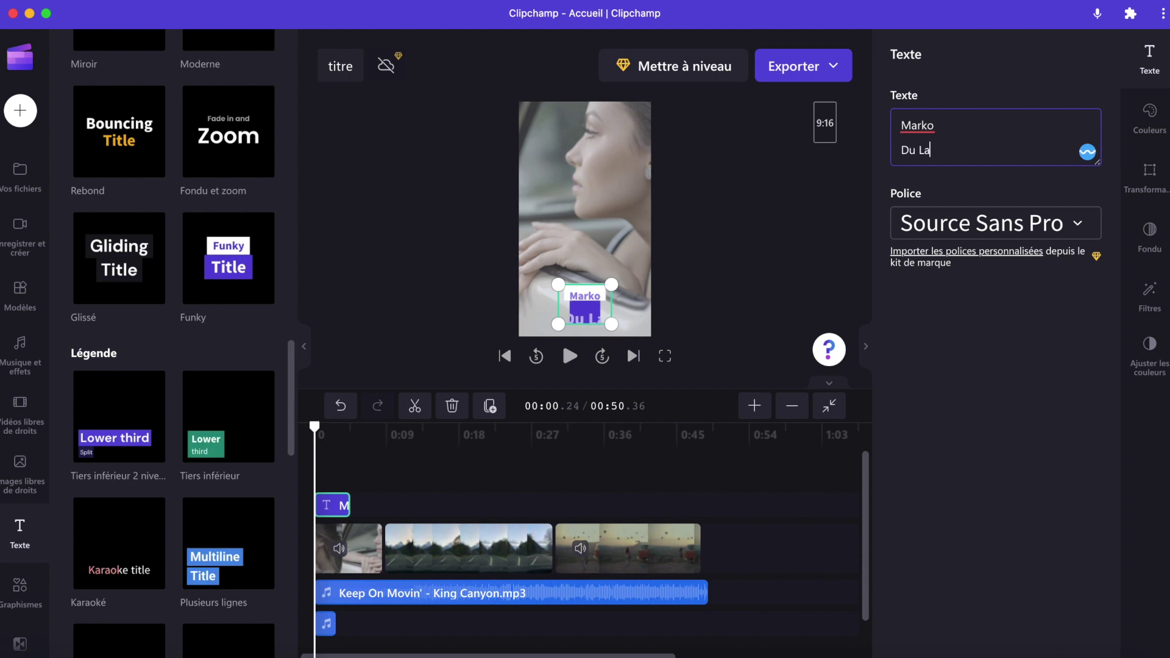
Play the video from the beginning to check the animation of the Funky title
left_click(562, 339)
key("space")
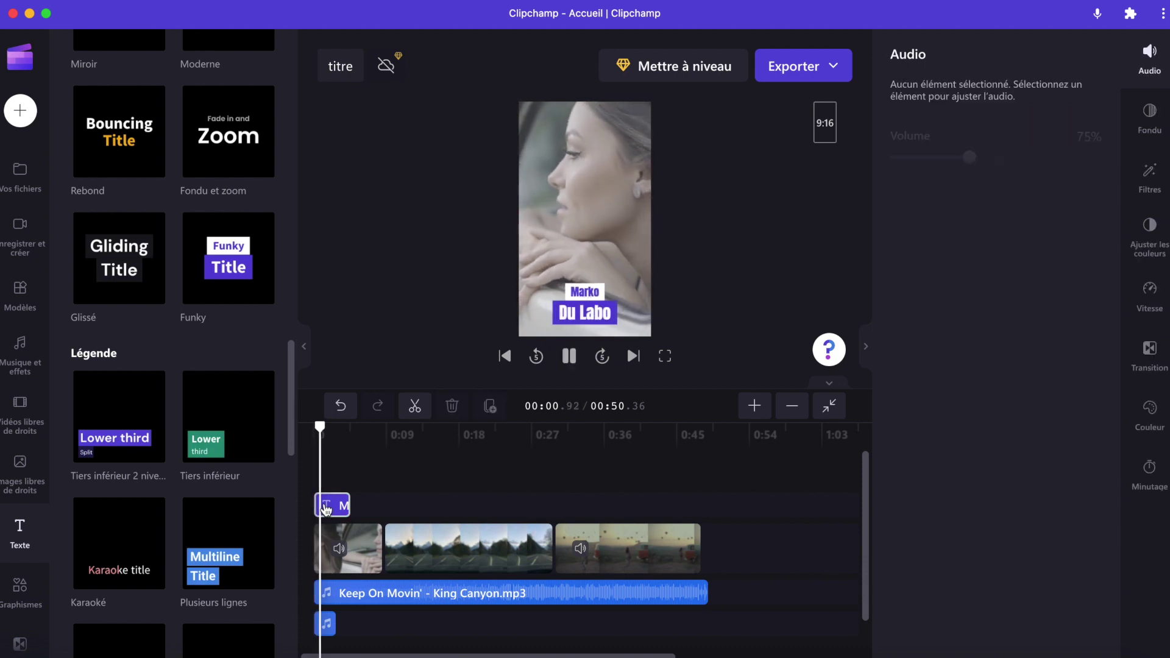
key("space")
left_click_drag(334, 448, 303, 428)
key("space")
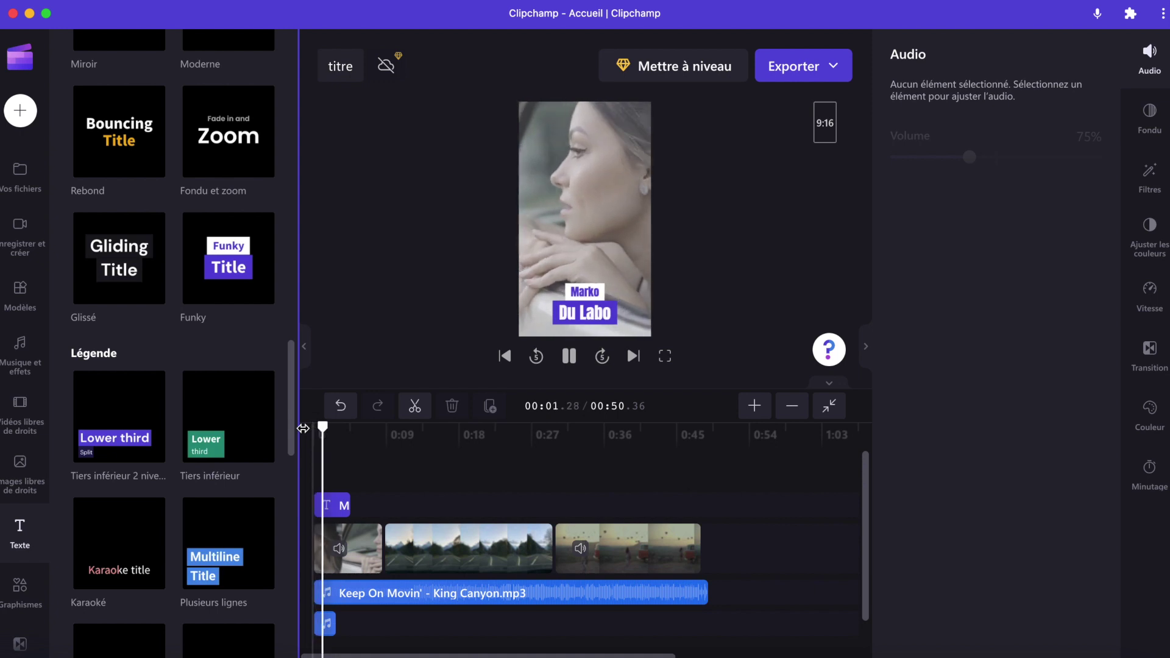
Pause playback, browse the graphics library, and try placing the first GIPHY animation above the road clip
key("space")
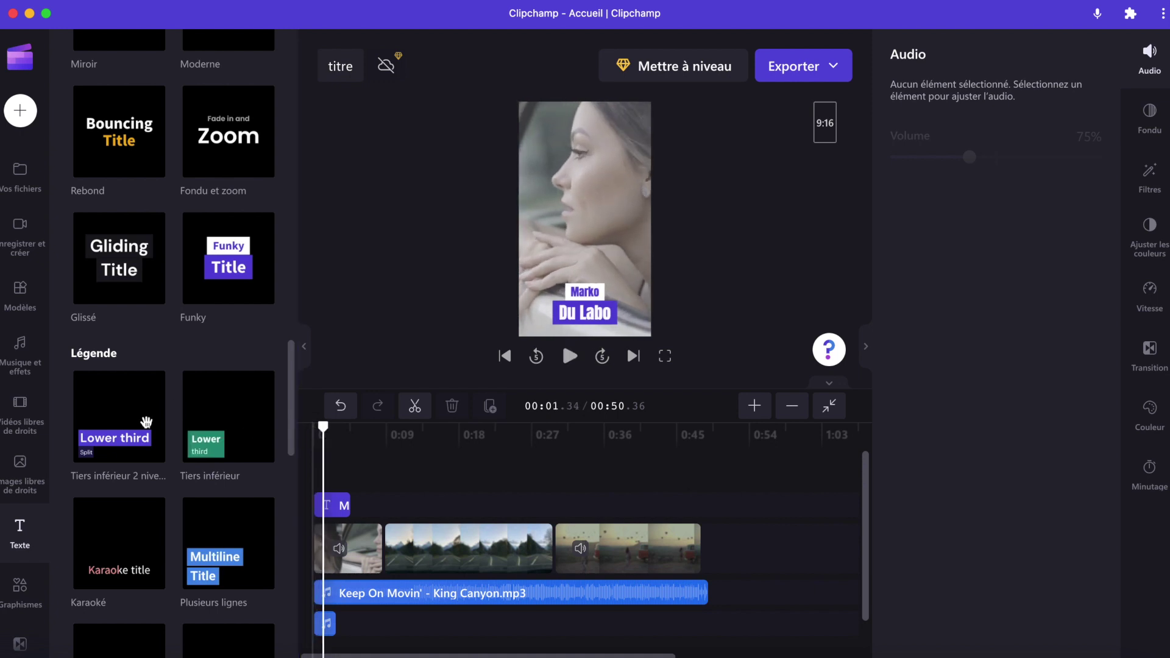
left_click(20, 588)
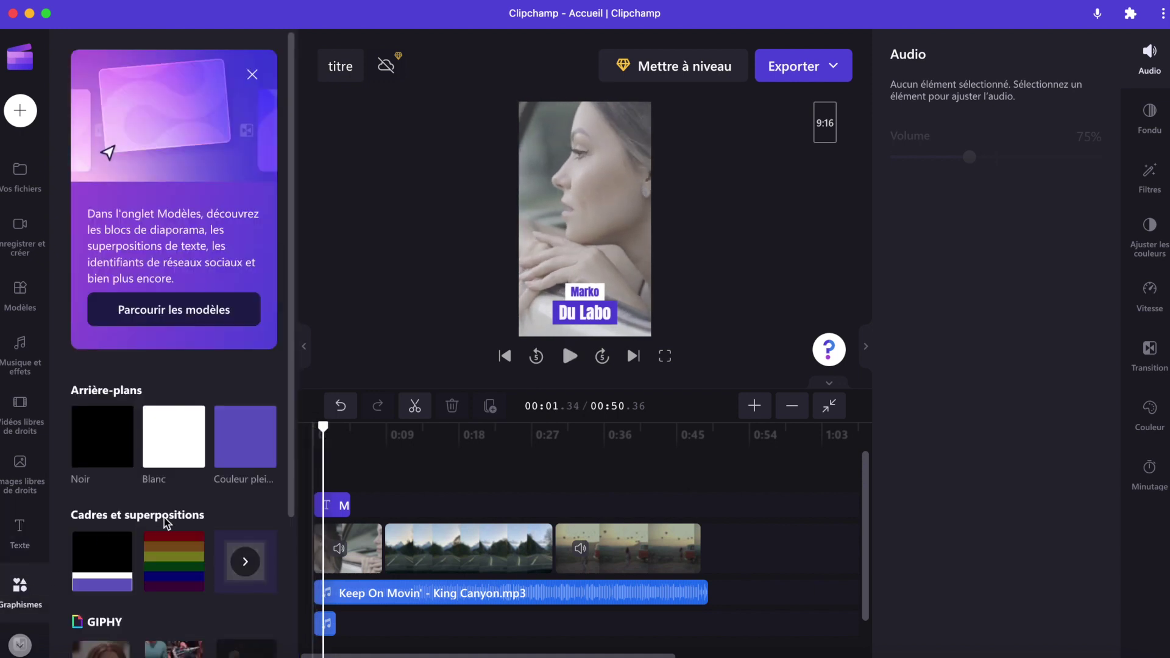
scroll(163, 517, "down", 5)
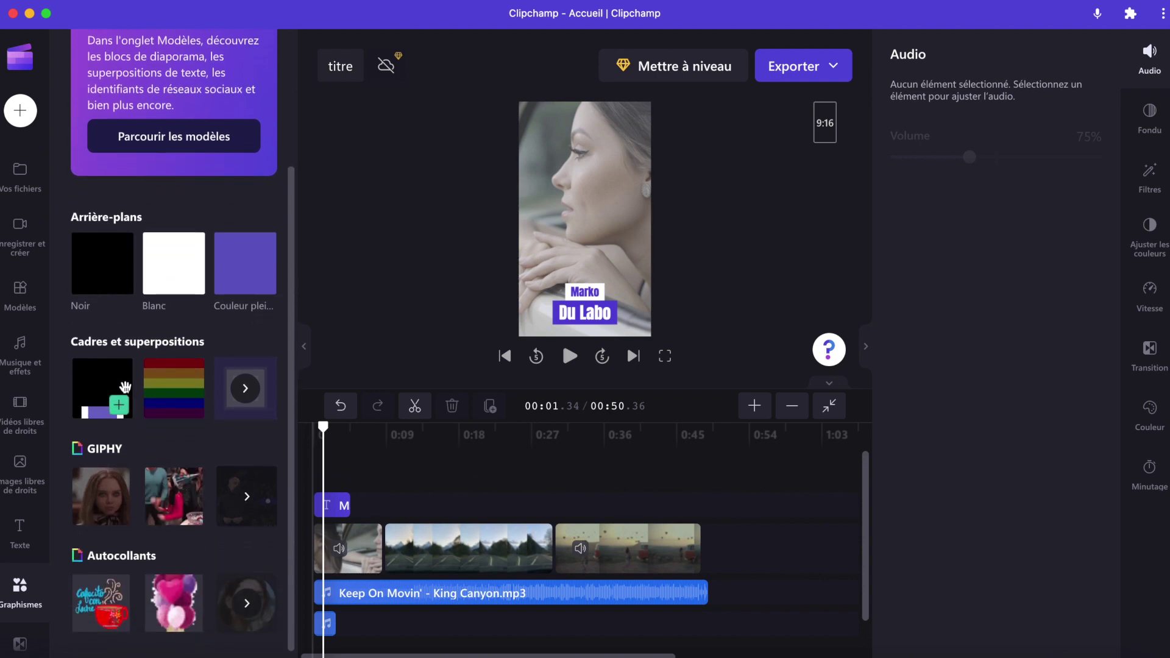
scroll(138, 487, "down", 1)
left_click_drag(101, 484, 431, 470)
left_click_drag(407, 511, 232, 487)
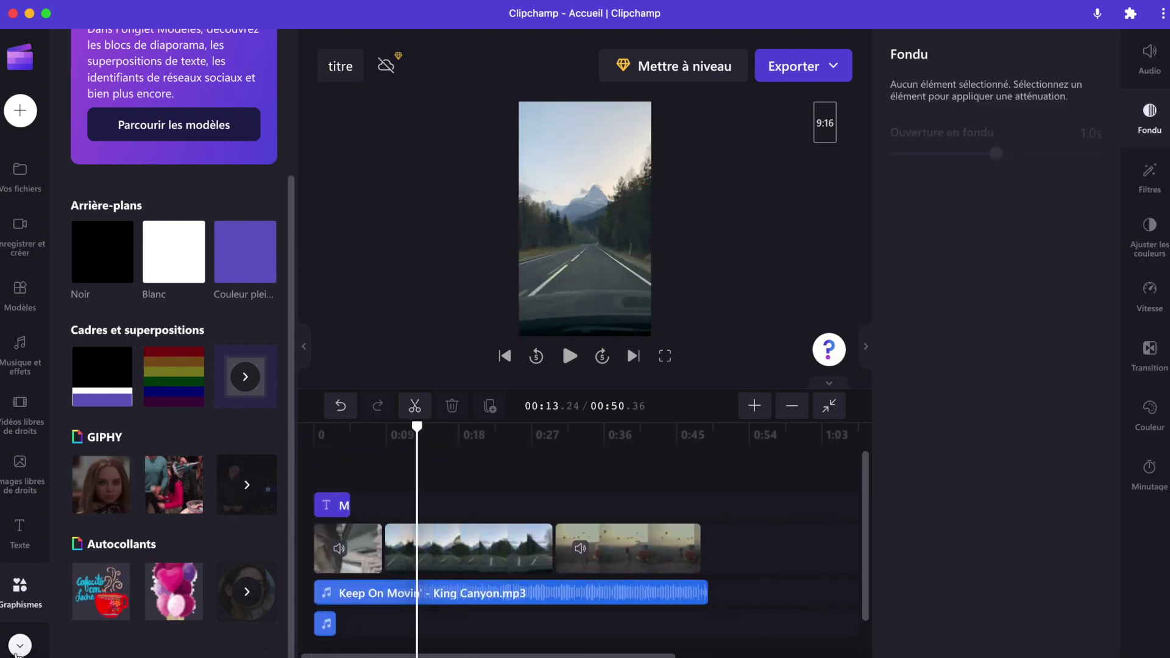
Add a Mosaïque transition between the first clip and the road clip
left_click(20, 644)
left_click(420, 568)
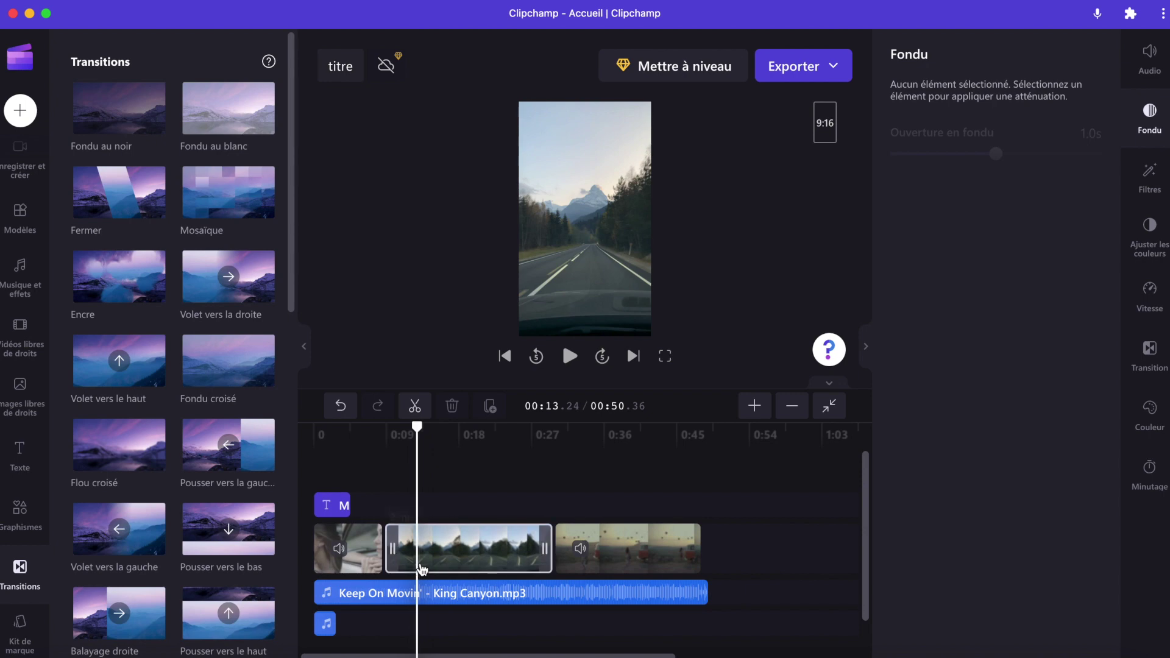
left_click_drag(290, 372, 383, 550)
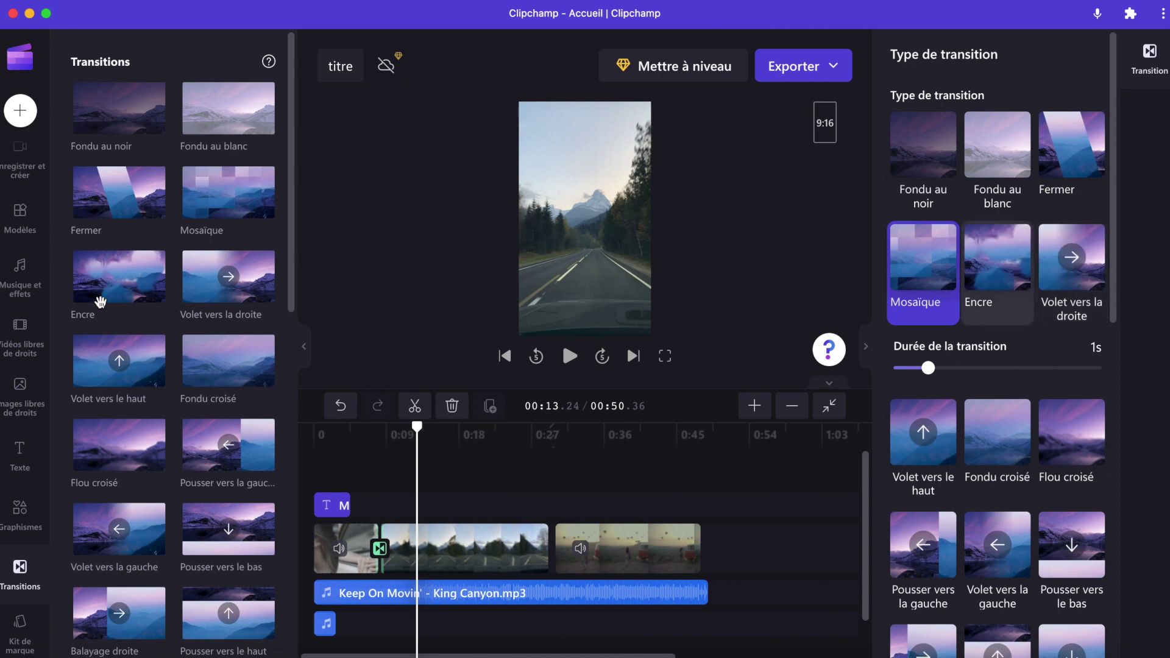
Look through the remaining transitions, replace the one between the first two clips with another, and play it back
scroll(287, 305, "down", 4)
scroll(244, 396, "down", 8)
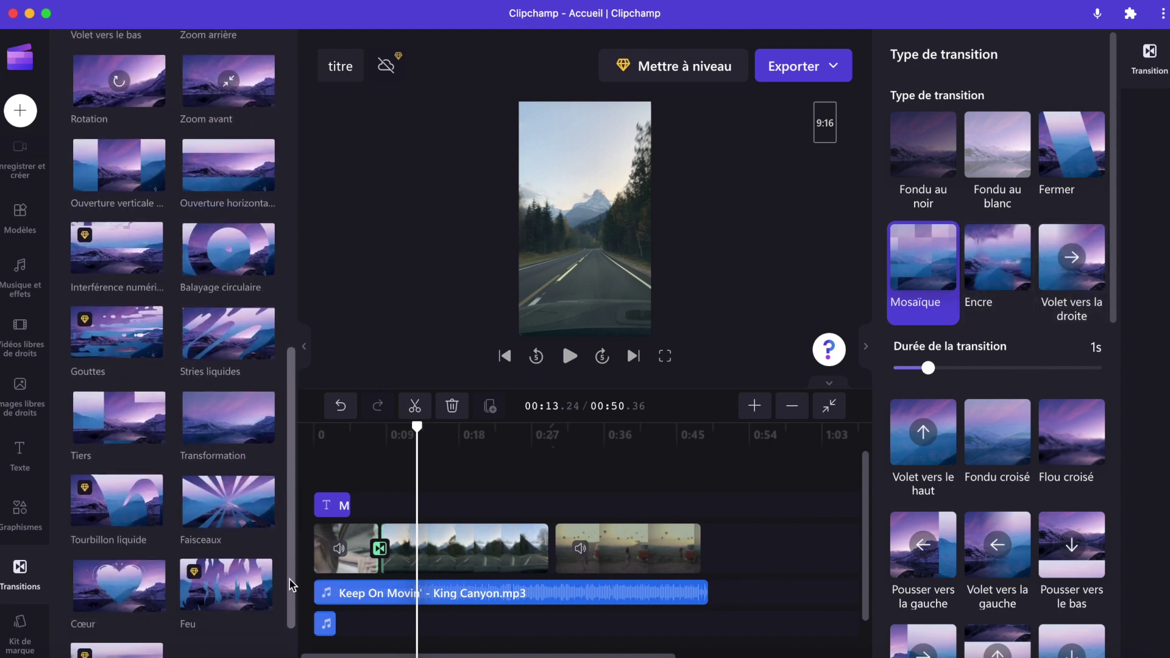
left_click_drag(228, 430, 370, 537)
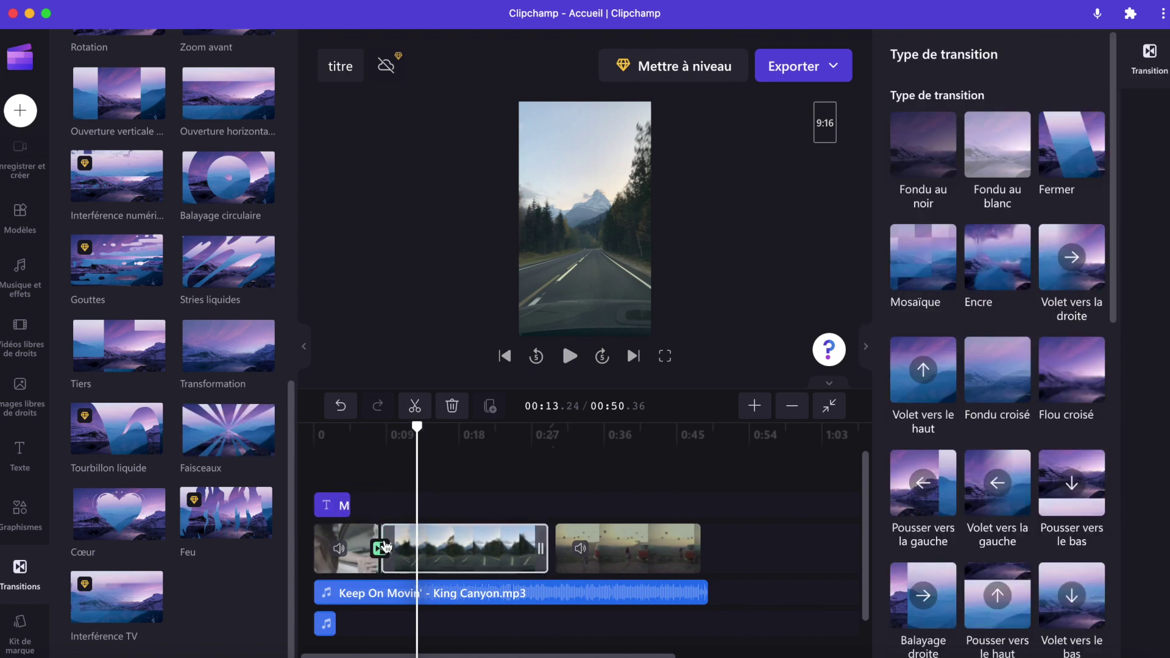
left_click(364, 443)
key("space")
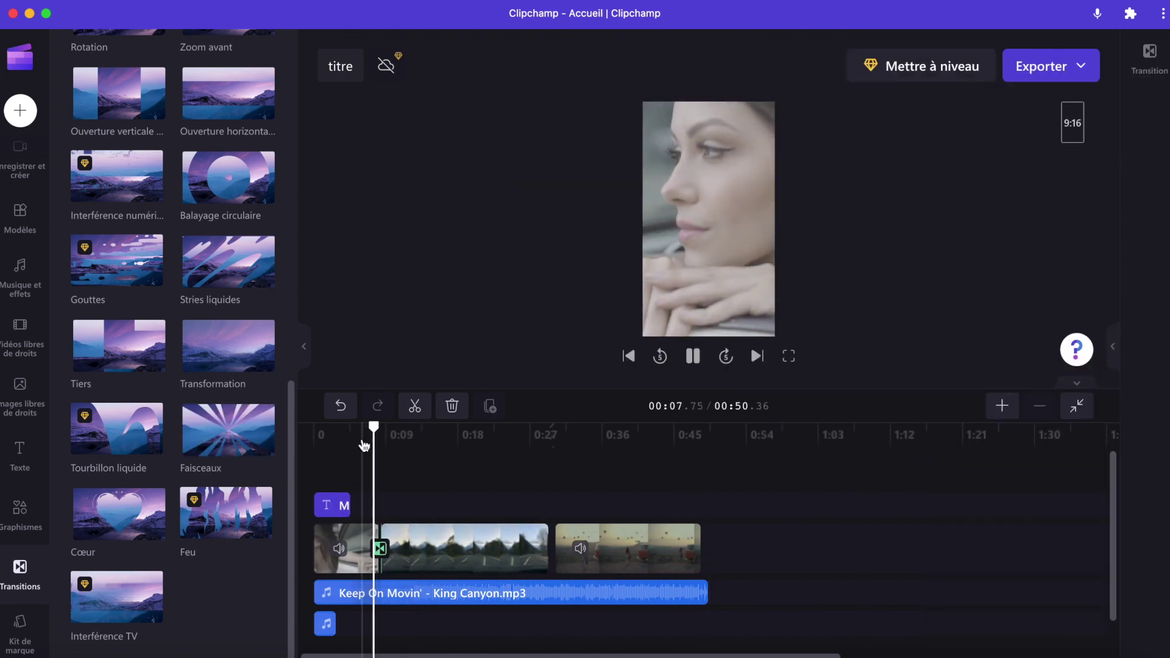
key("space")
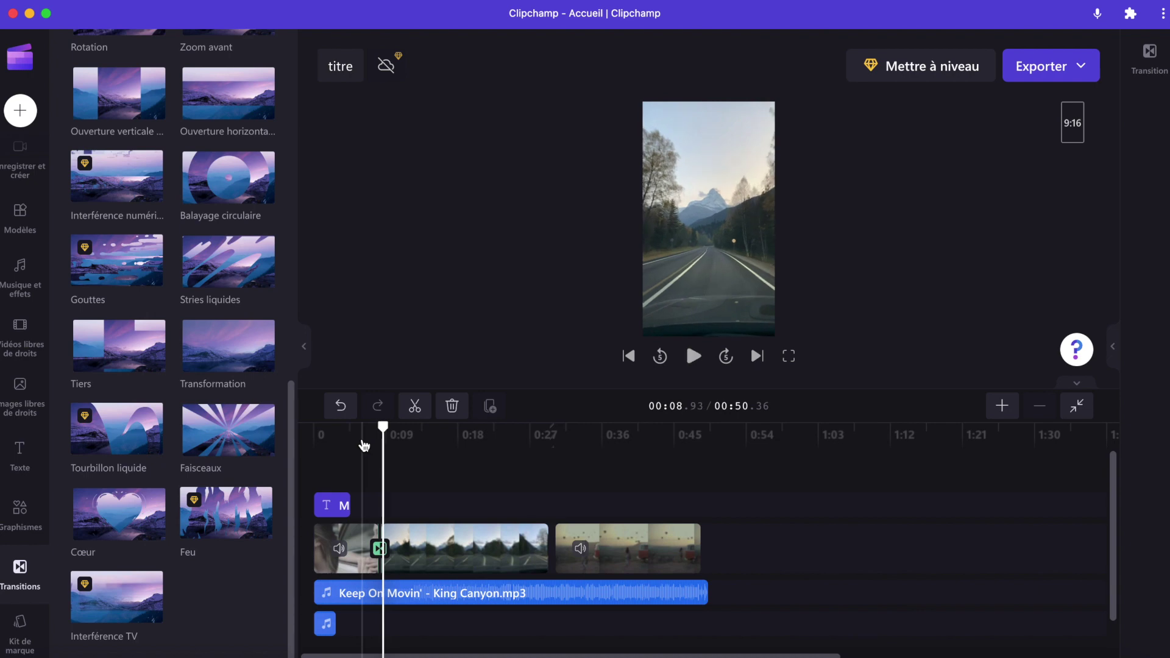
Look through the brand kit's sections for fonts, colours and logos
left_click(19, 642)
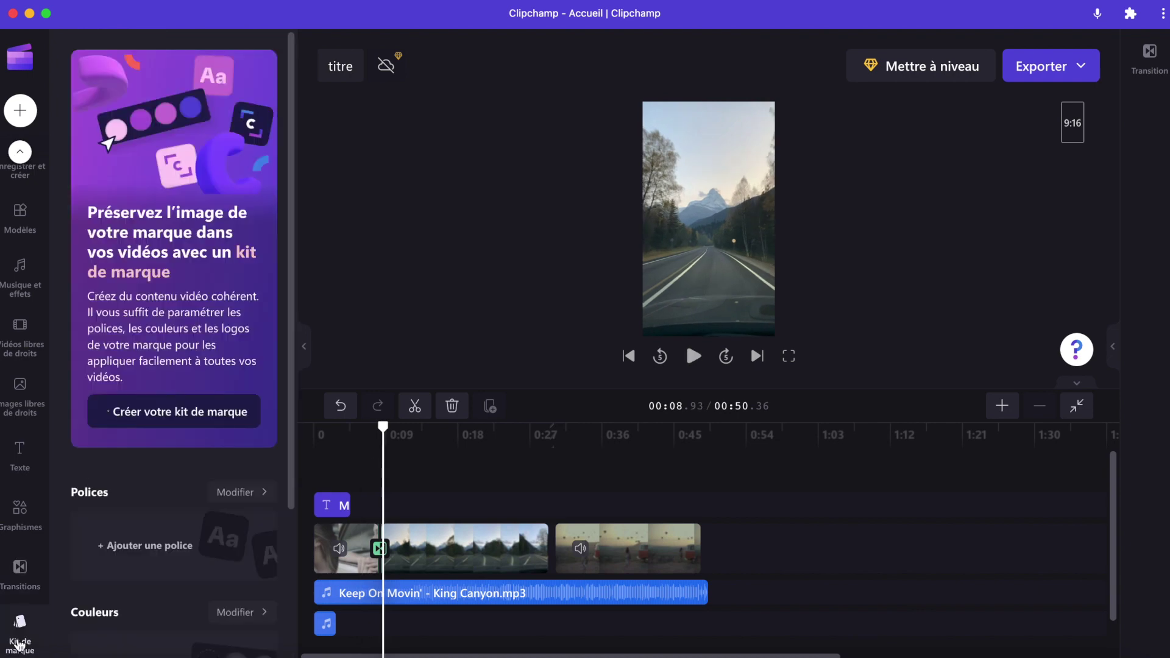
scroll(205, 542, "down", 5)
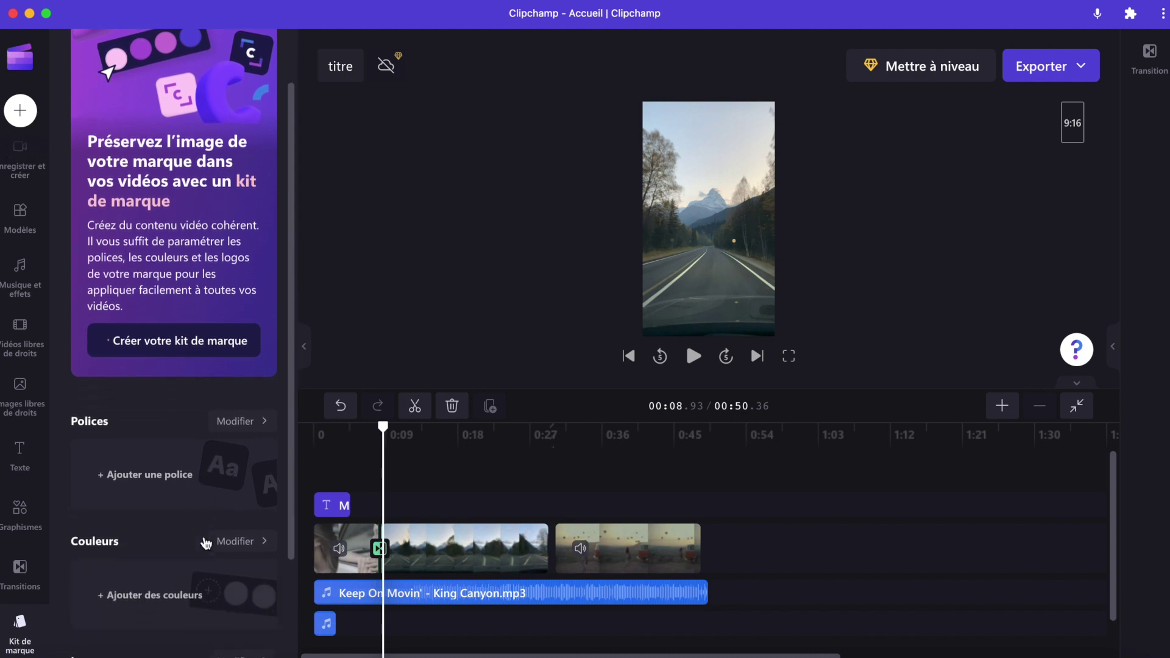
scroll(206, 542, "down", 2)
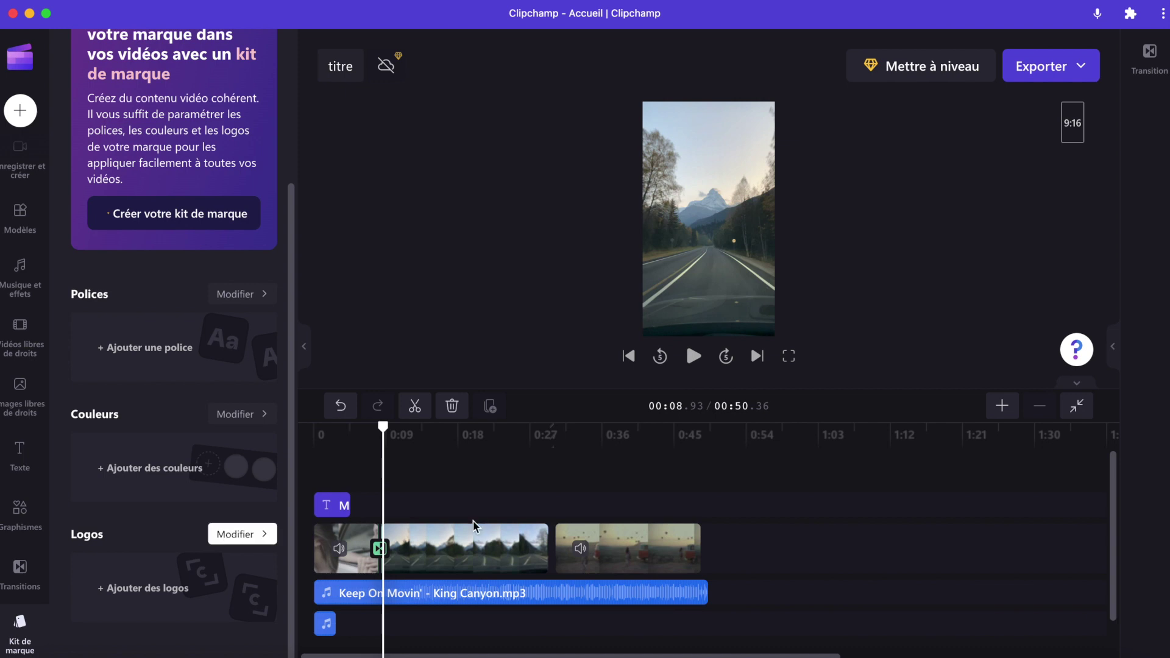
Examine the Funky title's settings for text, colours, transformation, fade, filters and colour adjustment, with the media panel collapsed
left_click(463, 548)
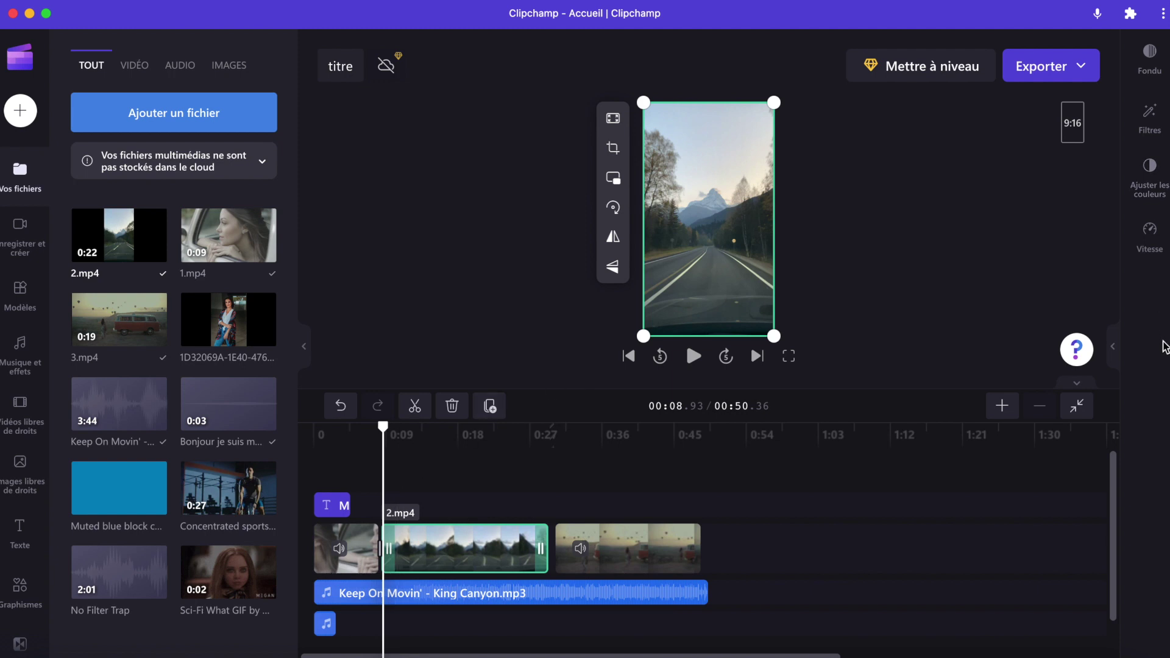
left_click(340, 506)
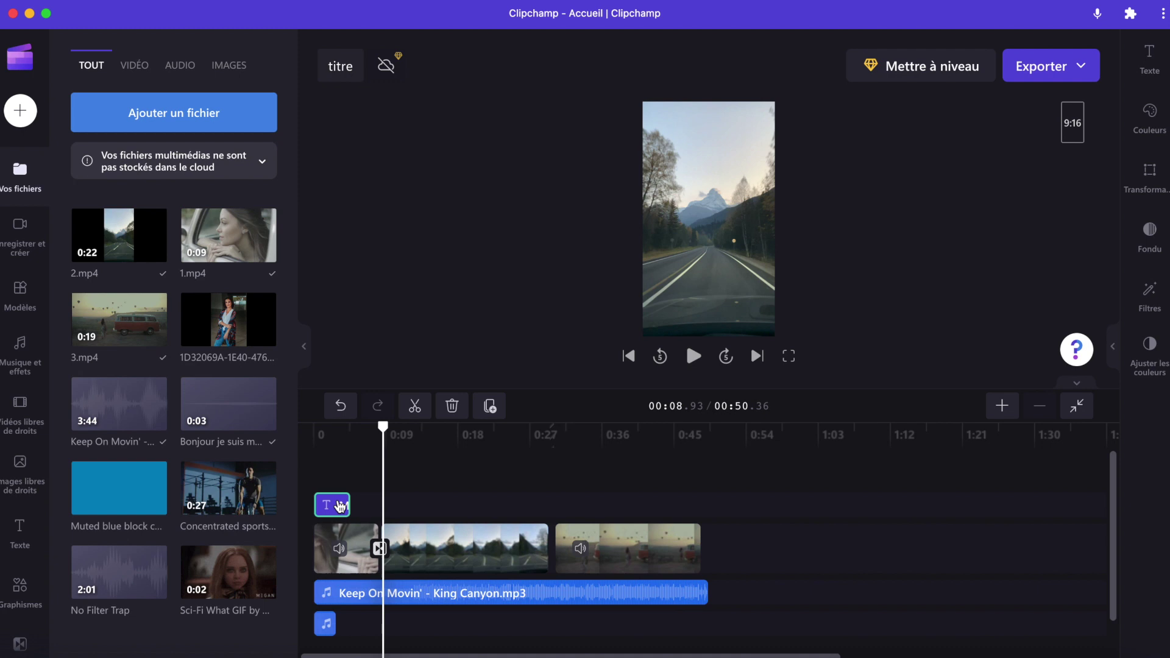
left_click(303, 340)
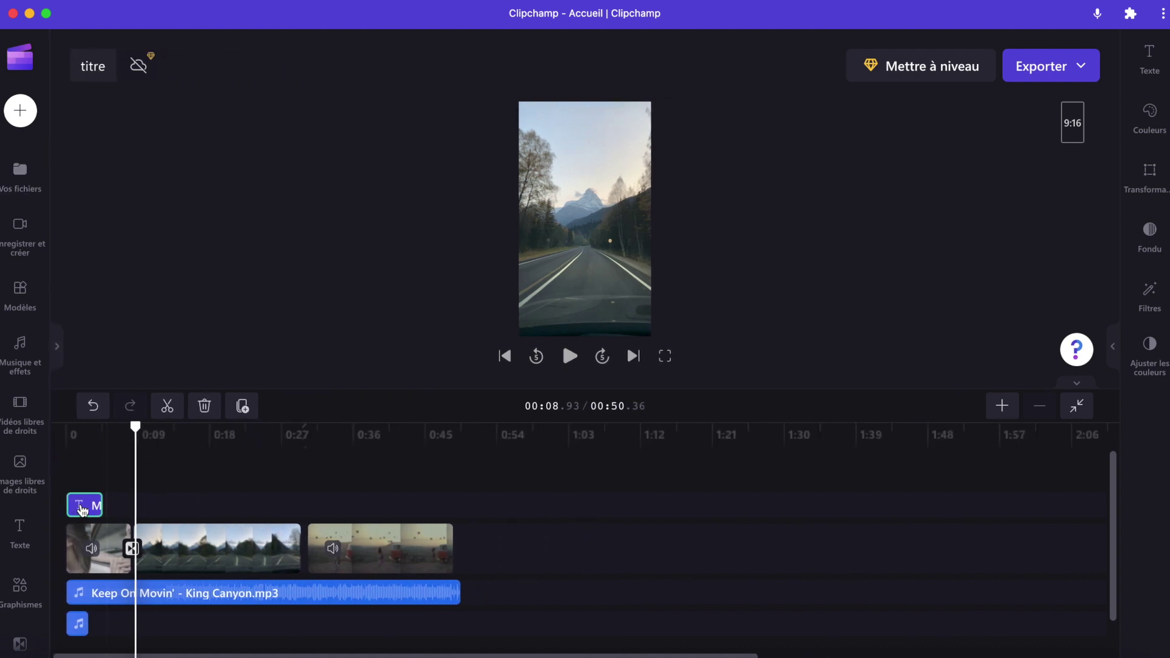
left_click(1153, 64)
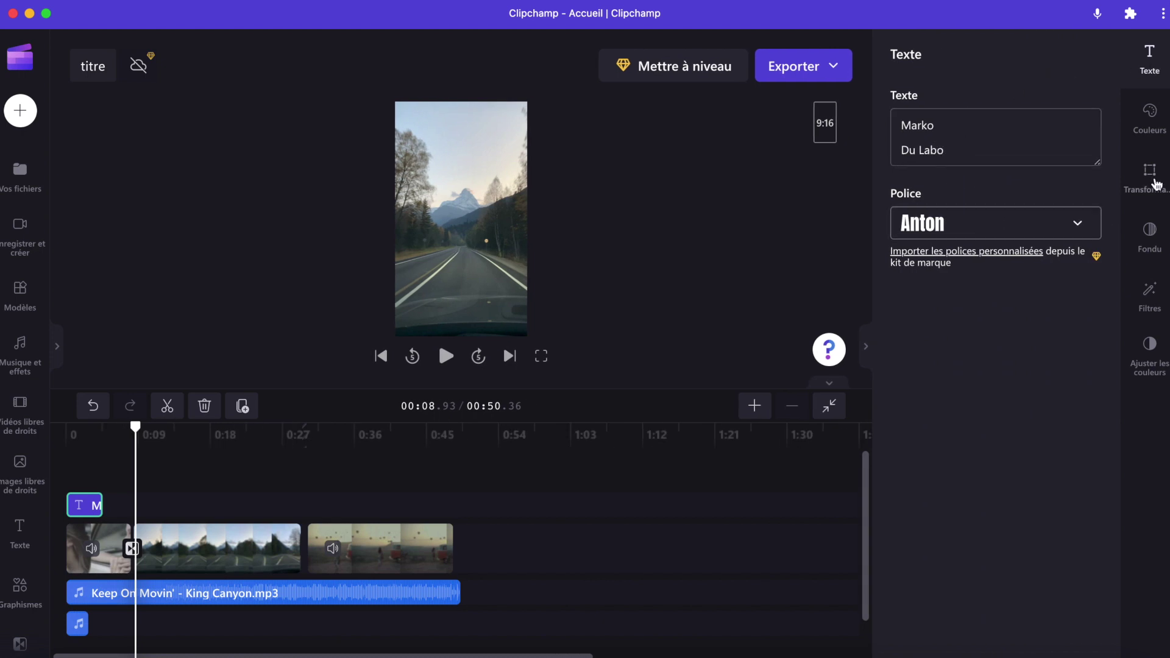
left_click(1152, 113)
left_click(1159, 178)
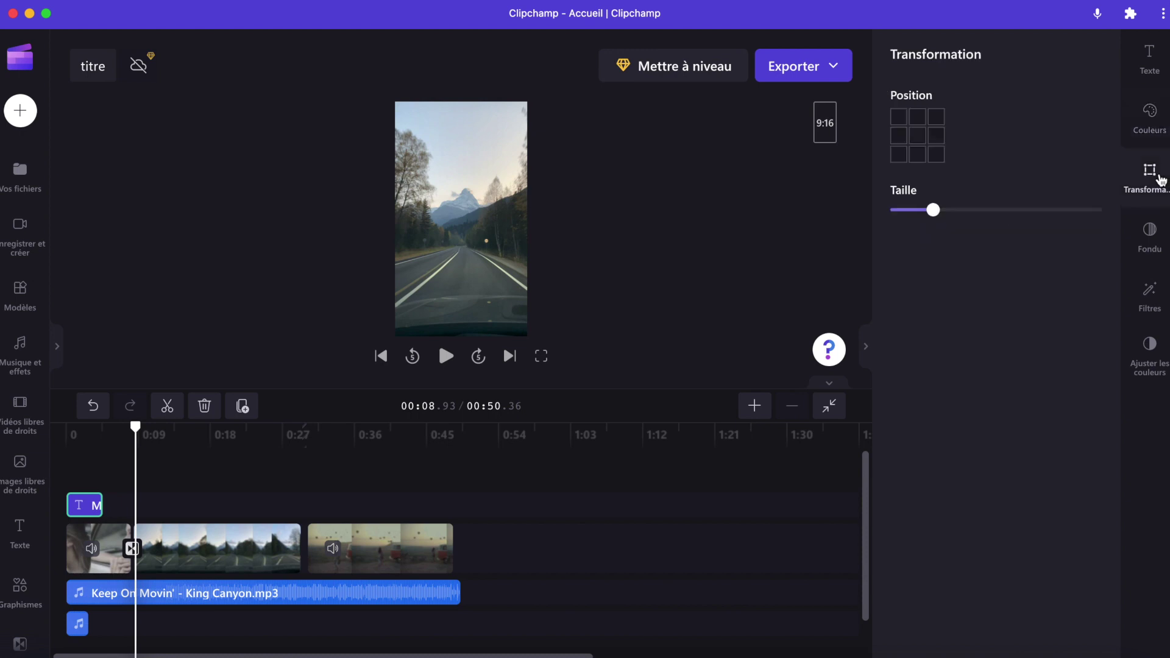
left_click(1153, 228)
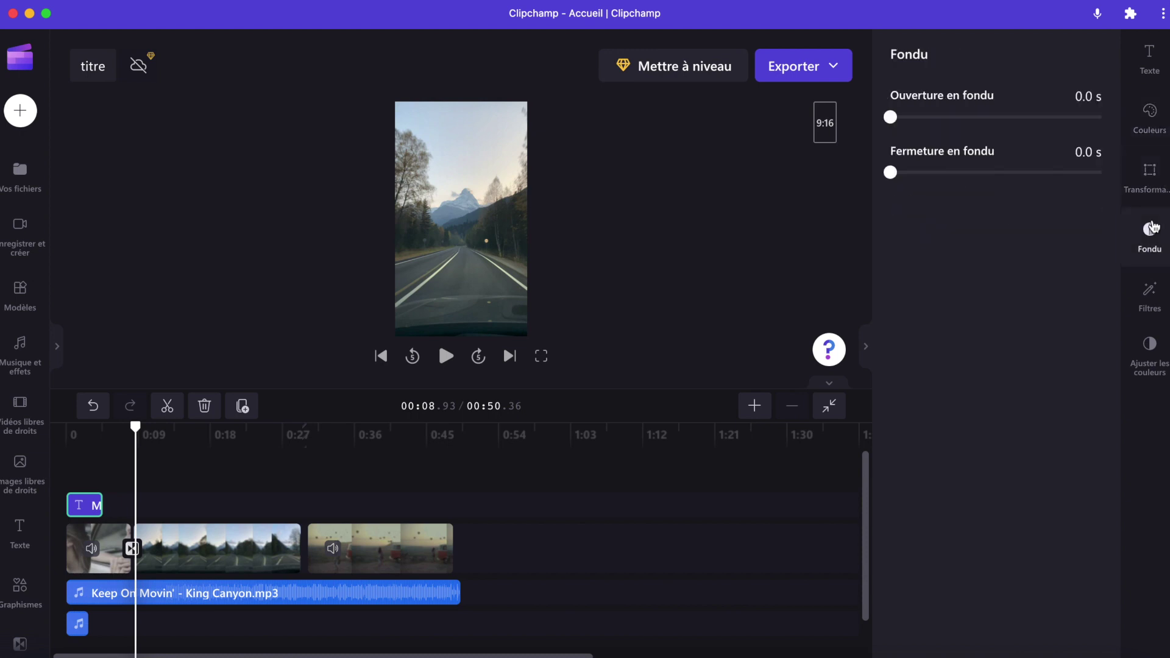
left_click(1157, 301)
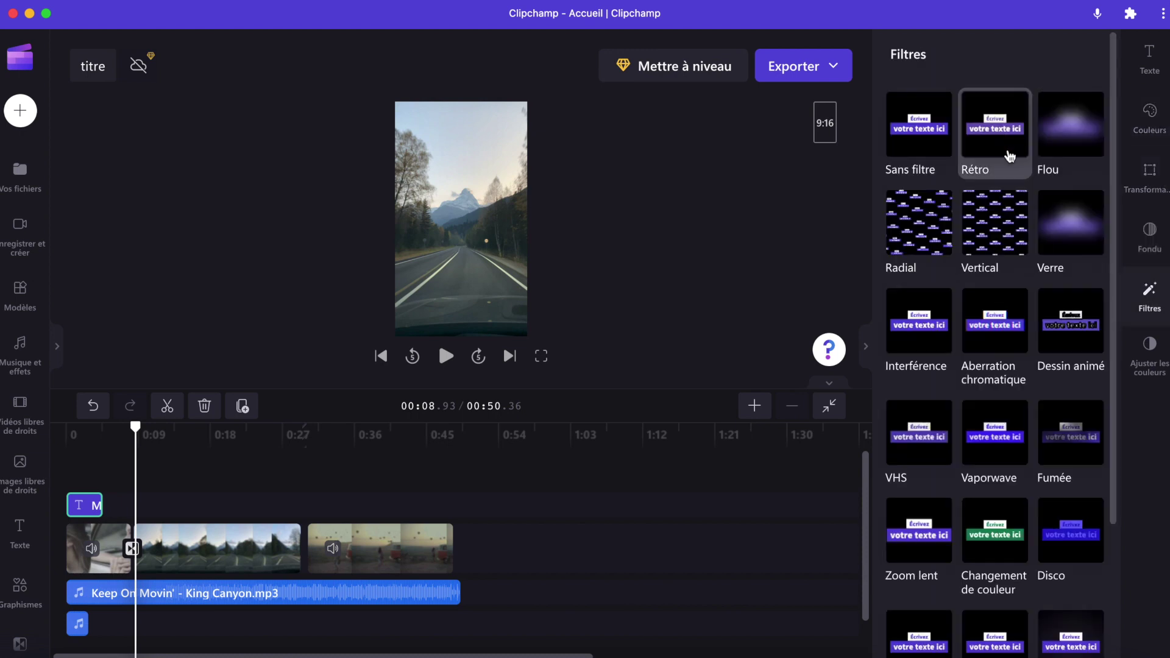
left_click(1153, 355)
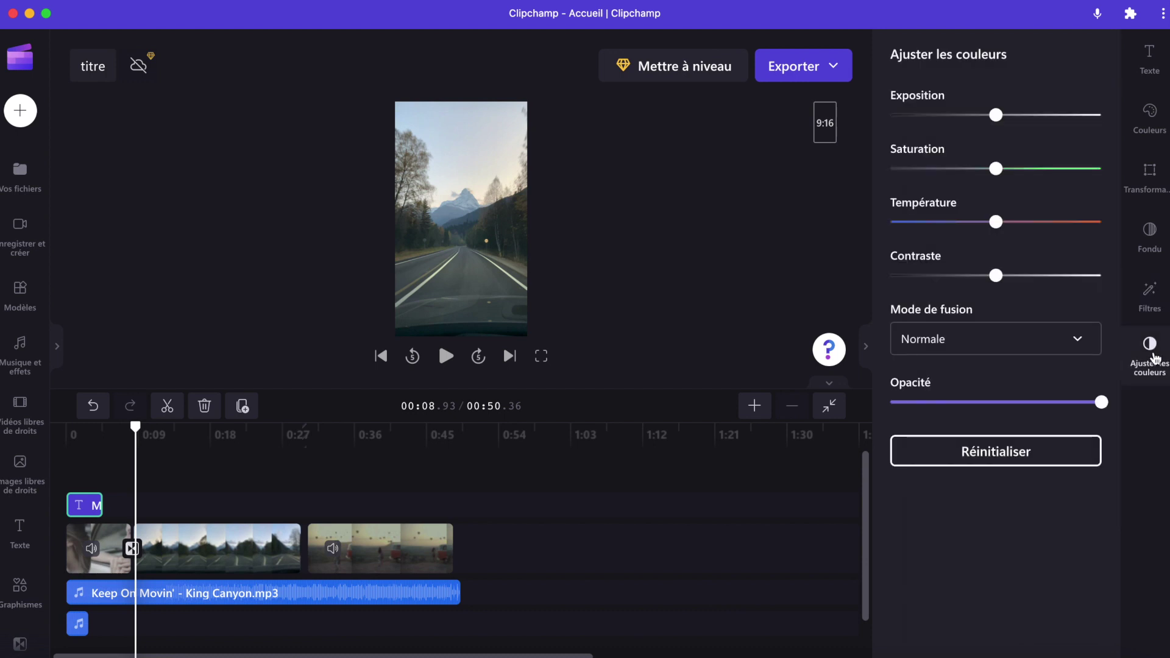
left_click(1151, 60)
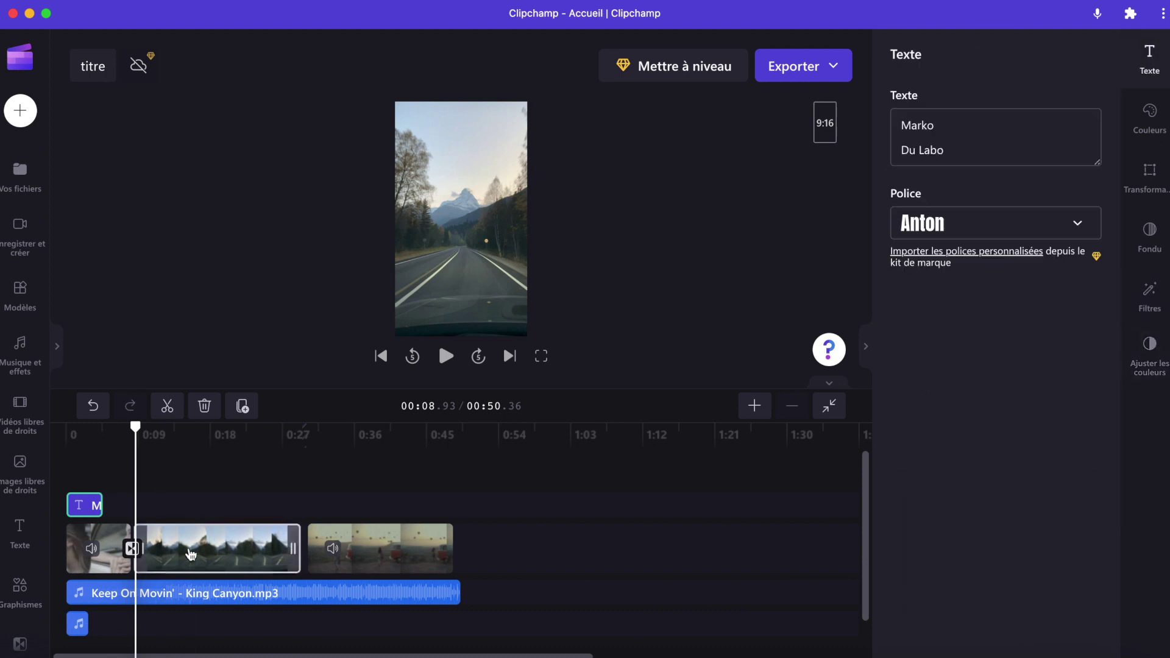
Set the first clip's volume to 90% and detach its audio
left_click(104, 549)
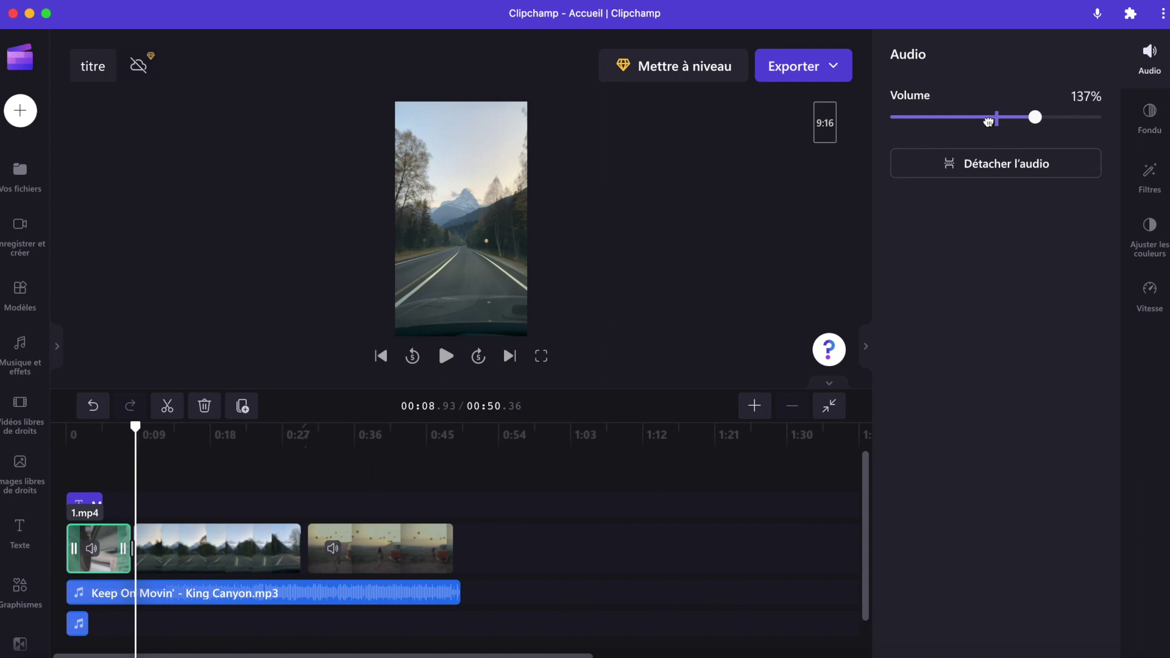
left_click_drag(988, 122, 985, 119)
left_click(1006, 181)
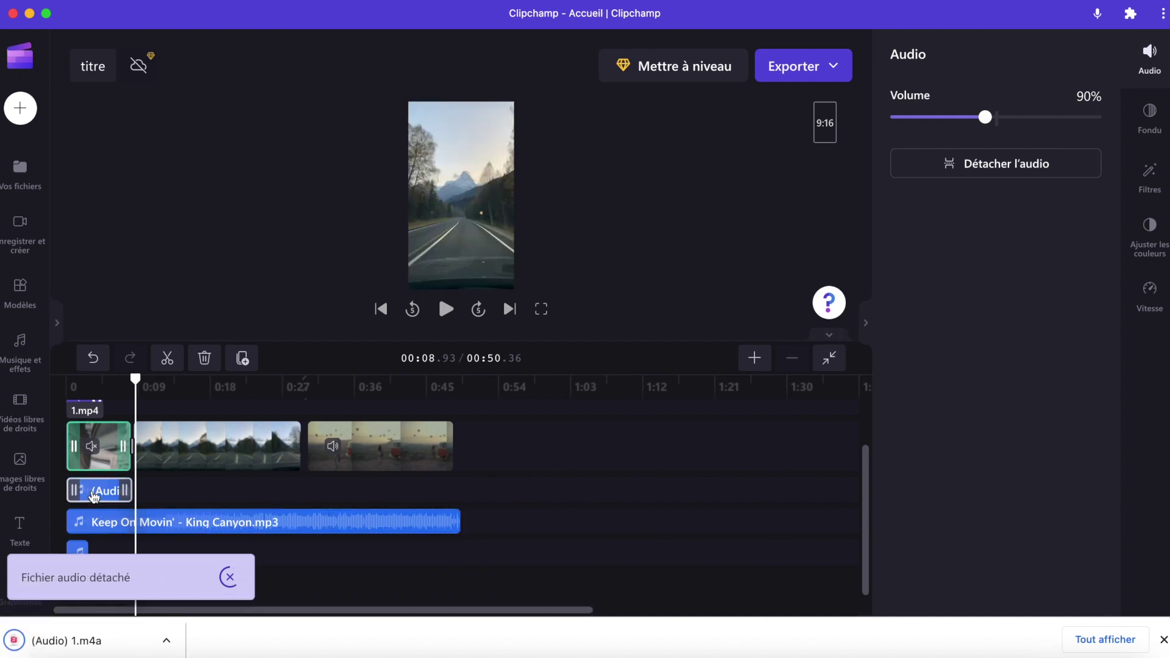
Delete the first clip's detached audio and play the opening second of the video from the start
left_click(98, 493)
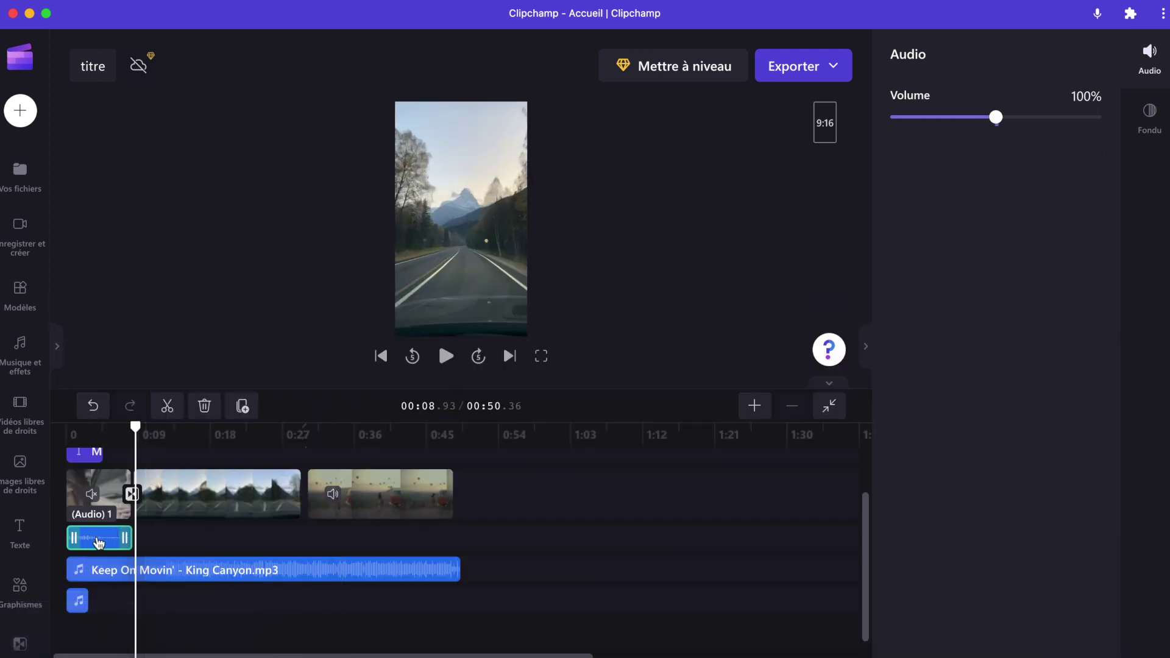
key("Delete")
left_click_drag(133, 427, 65, 439)
key("space")
key("space")
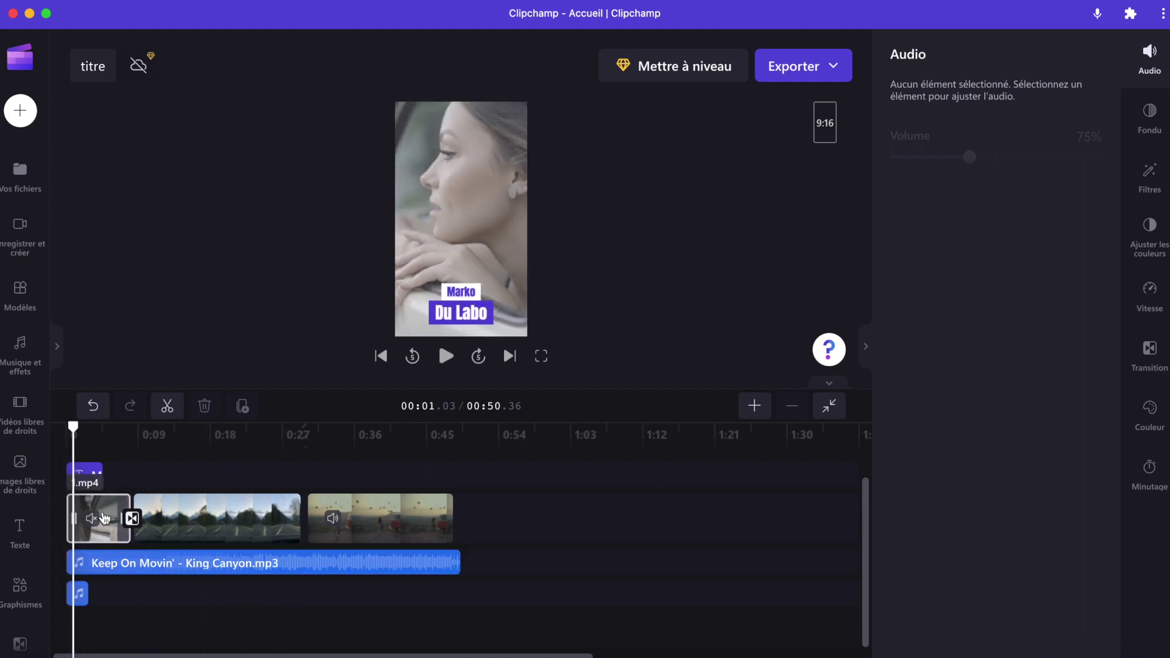
Look at the first clip's fade settings, apply the Doré filter to it and reduce the filter intensity
left_click(1156, 118)
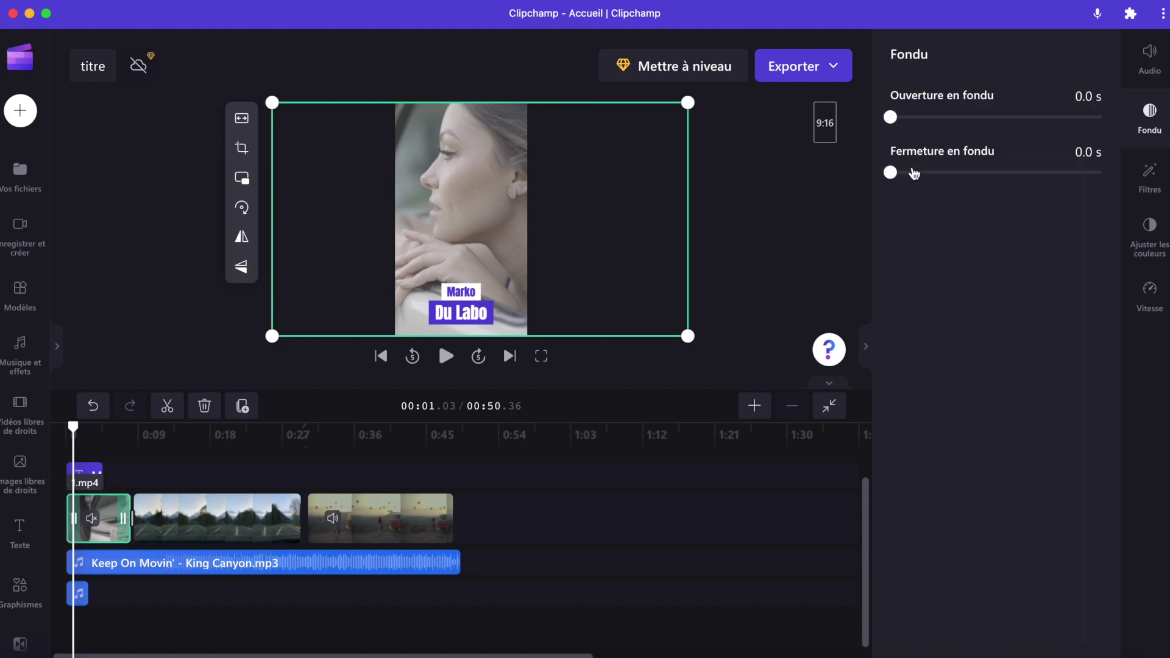
left_click(1155, 172)
left_click(1060, 152)
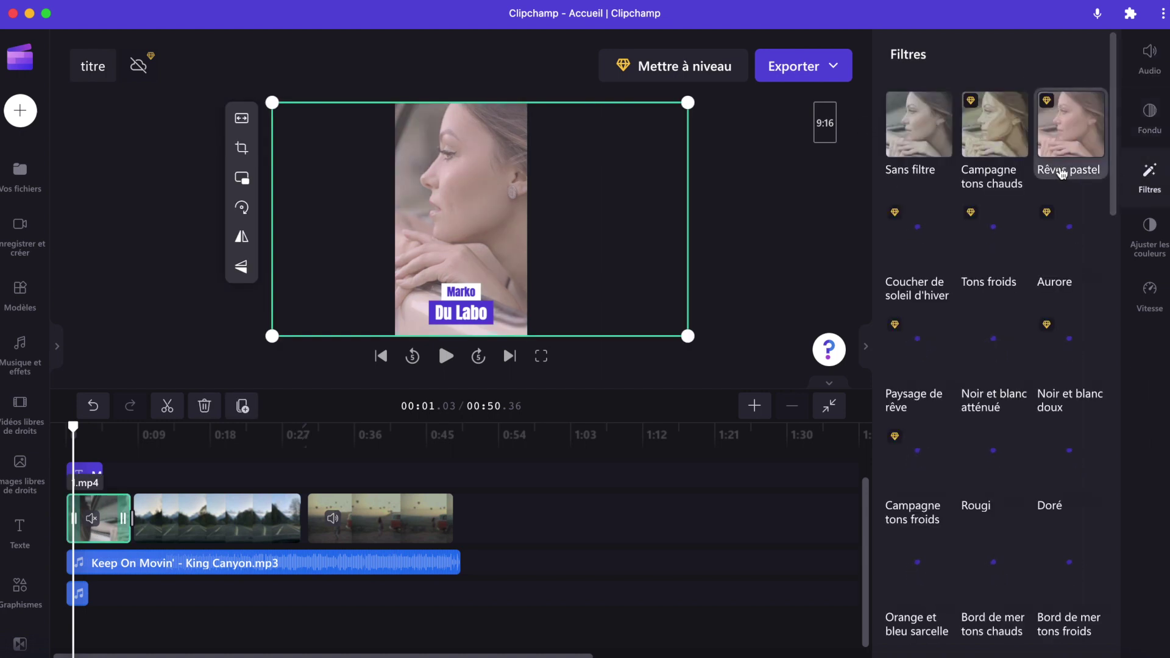
left_click(914, 150)
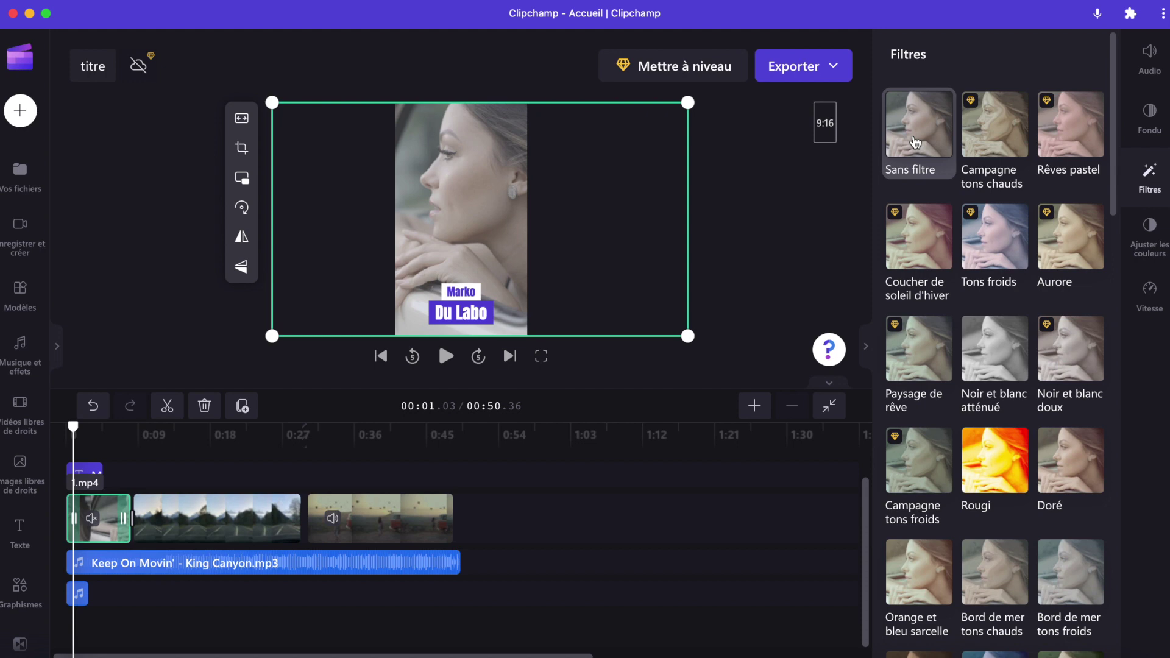
left_click(1088, 483)
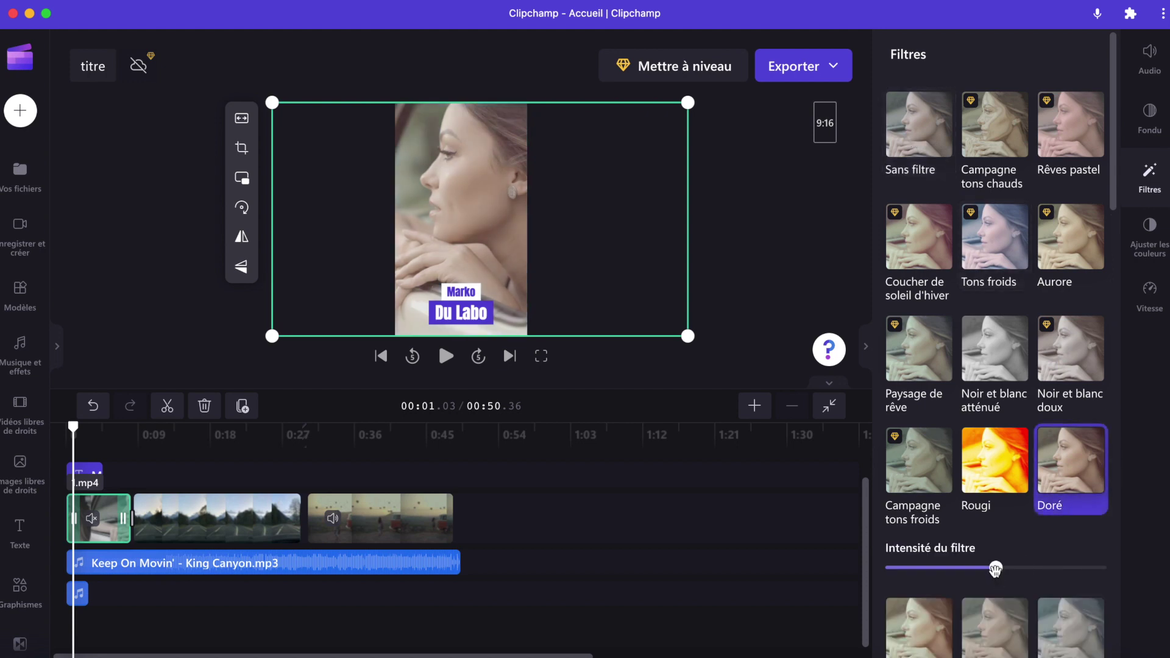
left_click_drag(1030, 572, 932, 567)
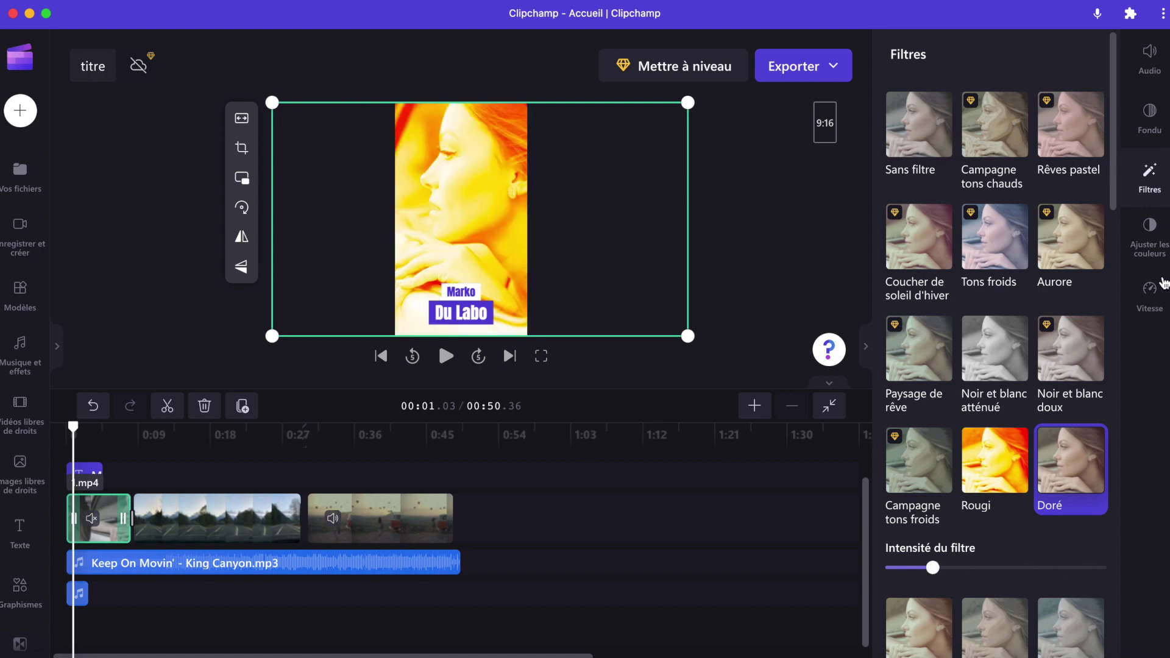
Set the first clip's saturation just below neutral and lower its opacity slightly
left_click(1158, 244)
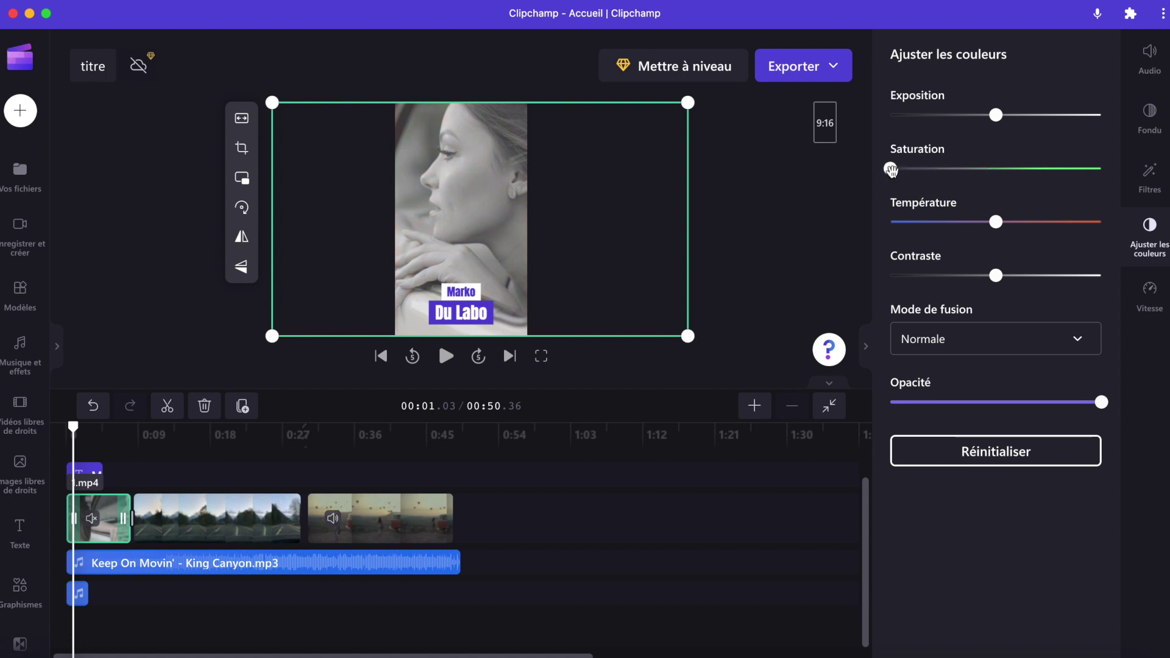
left_click_drag(920, 170, 990, 169)
mouse_move(1102, 402)
left_mouse_down()
mouse_move(984, 402)
mouse_move(1089, 403)
left_mouse_up()
Try the Lente and Normale speeds on the first clip, and switch it to Rapide
left_click(1150, 295)
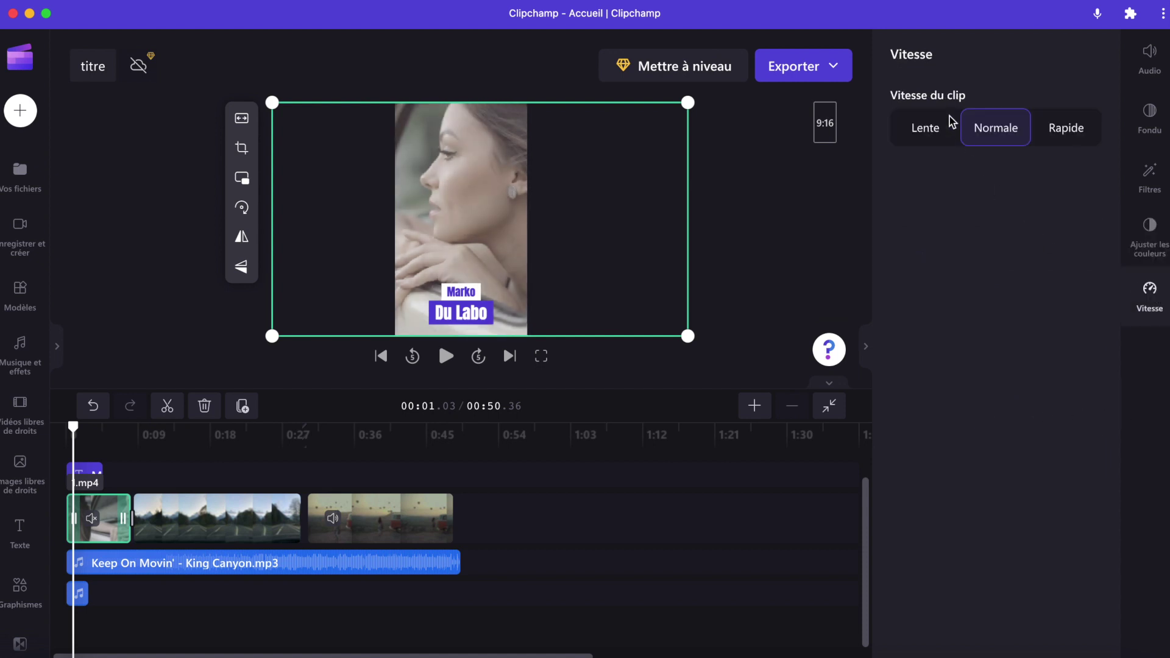
left_click(936, 129)
left_click(995, 129)
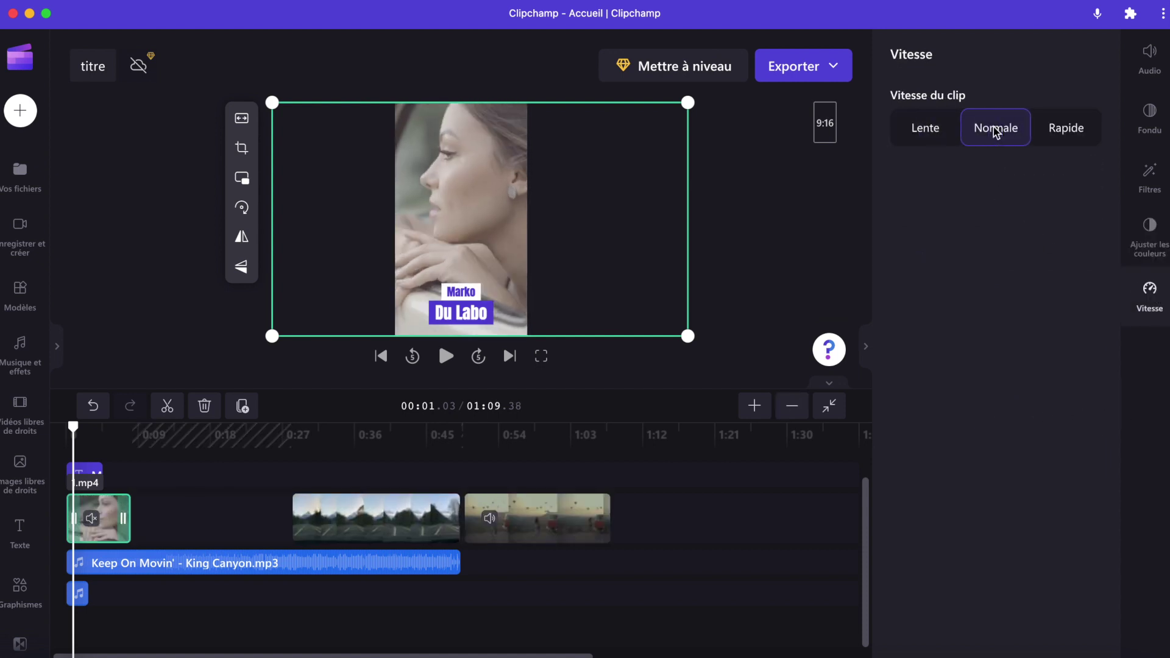
left_click(1066, 129)
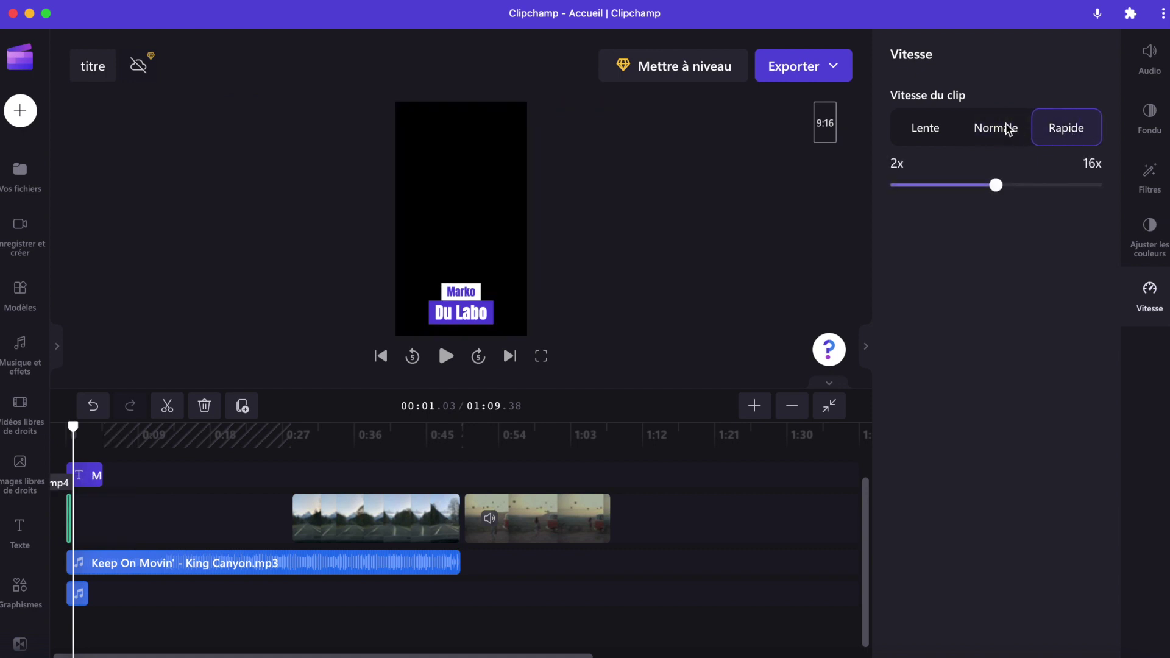
Test the Lente and a faster Rapide speed on the first clip, restore Normale, and remove the gap after it
left_click(1002, 128)
left_click(929, 129)
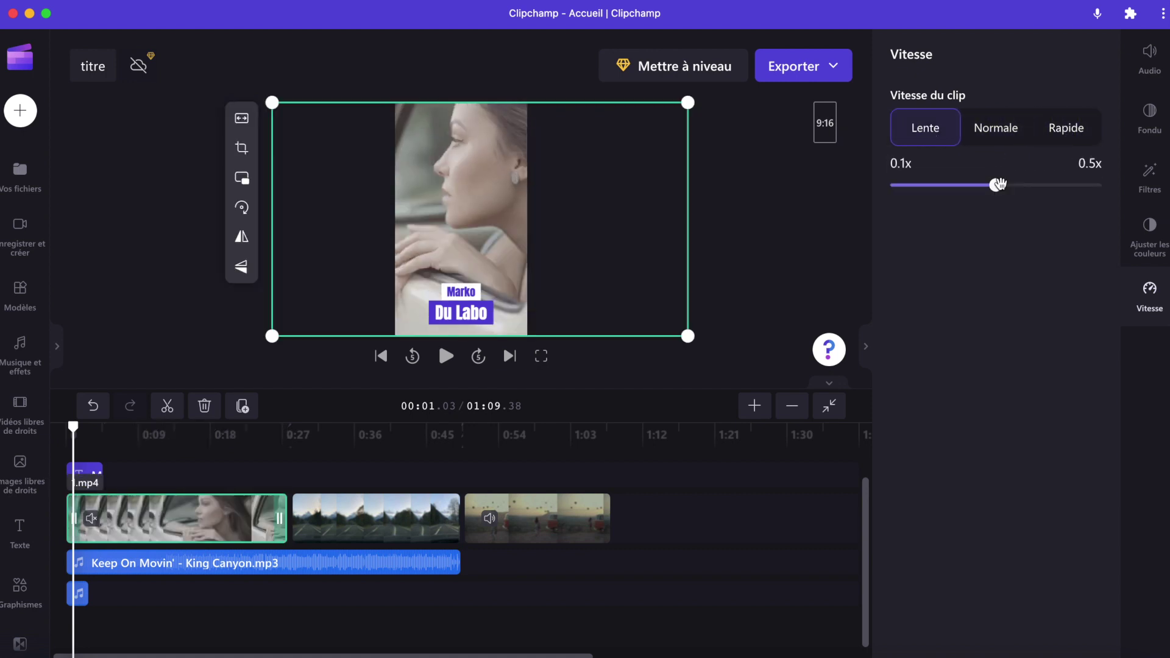
left_click(1067, 126)
left_click_drag(999, 186, 1028, 186)
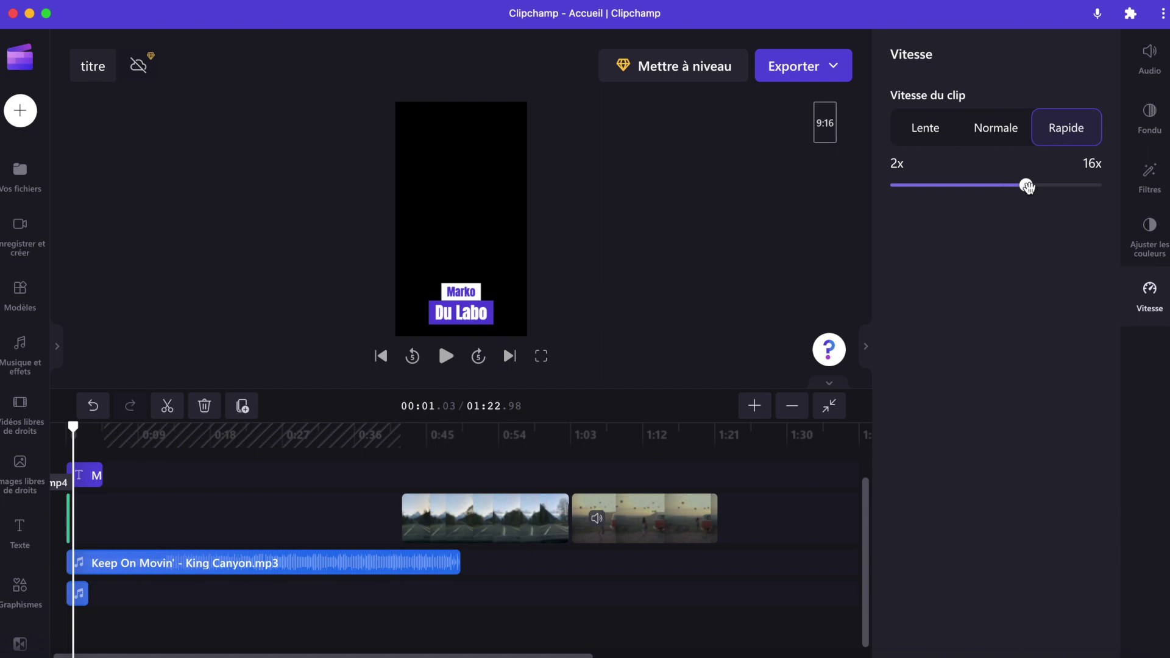
left_click(996, 127)
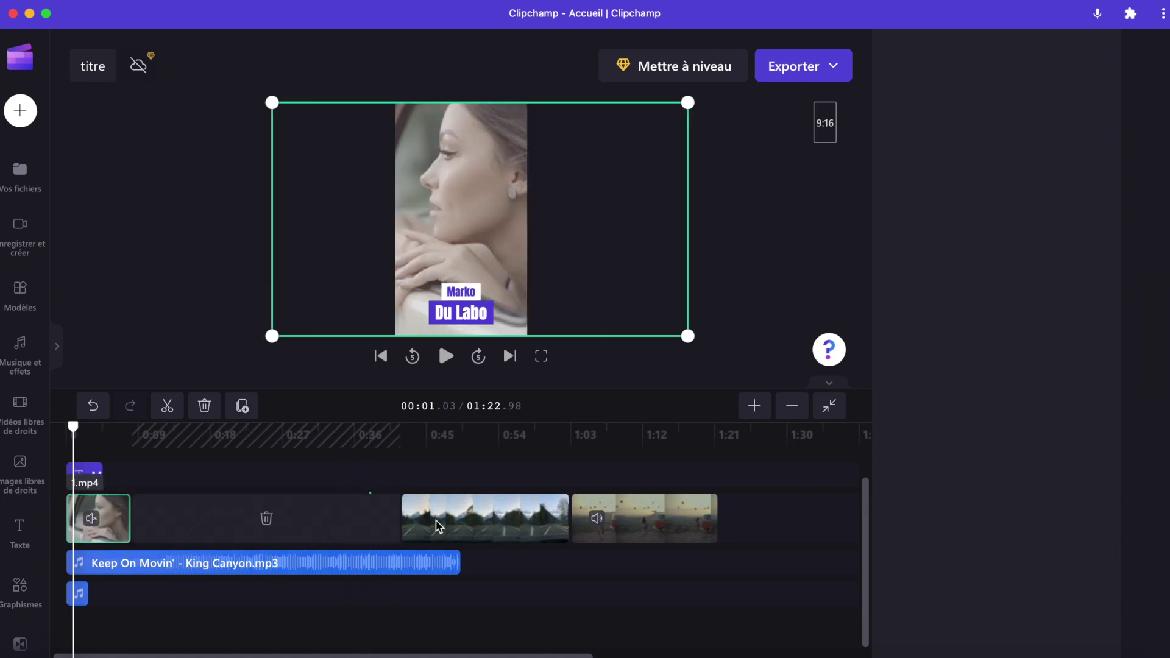
left_click(261, 517)
left_click(104, 525)
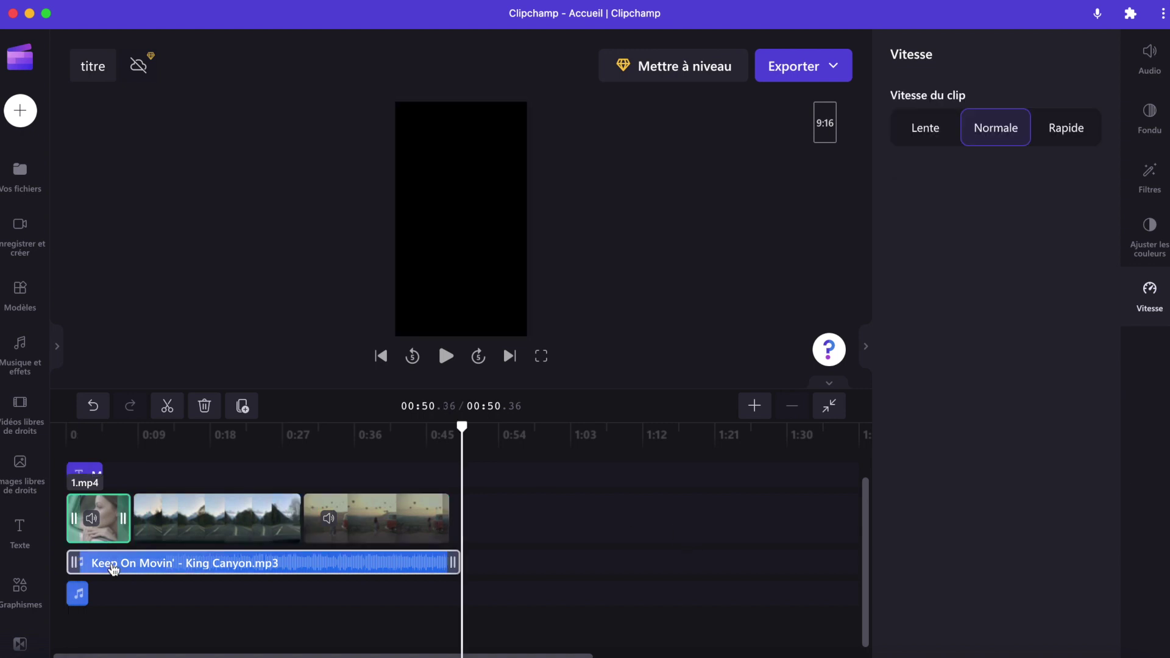
Lower the volume of the Keep On Movin' music track and adjust its fade-in and fade-out
left_click(113, 567)
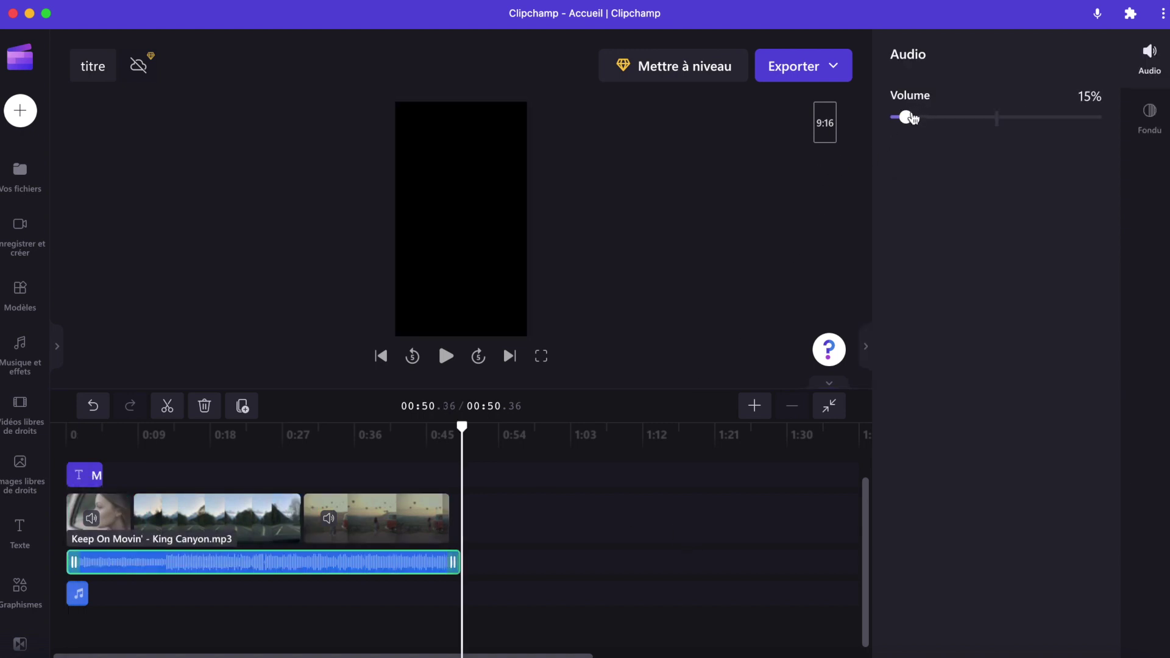
left_click_drag(922, 118, 897, 119)
left_click(1154, 115)
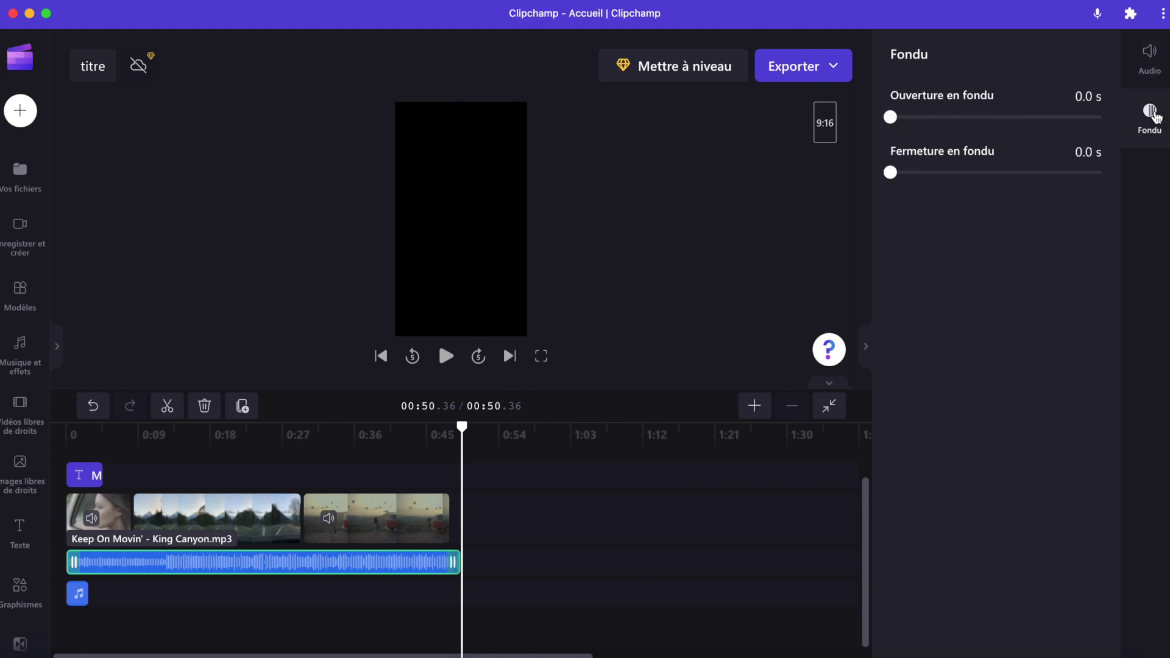
left_click_drag(891, 117, 912, 118)
left_click_drag(893, 173, 919, 172)
Shift the voice-over clip slightly later on its track and move the playhead to about 0:16
left_click_drag(78, 596, 88, 595)
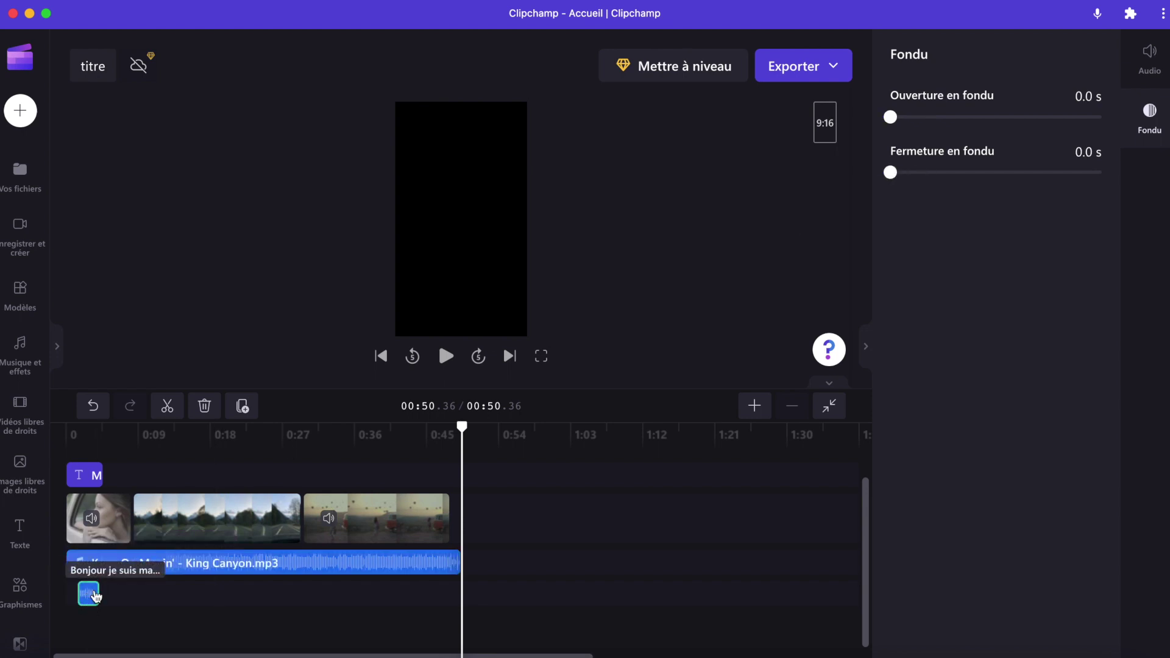
left_click_drag(313, 462, 194, 482)
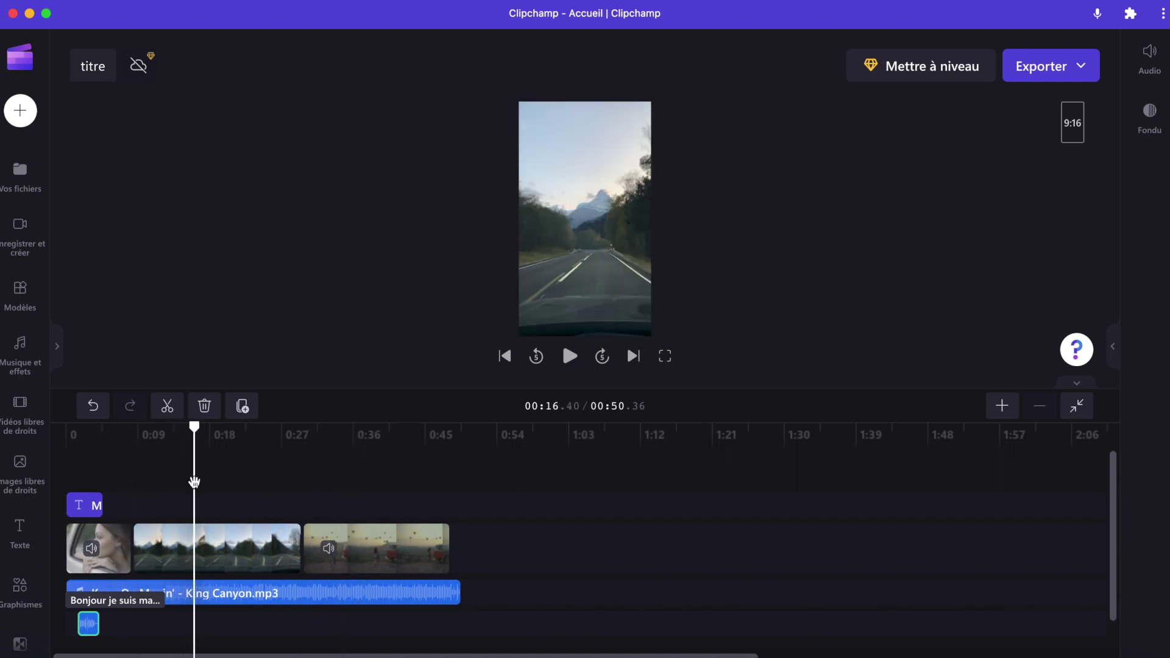
Apply the Zoom lent aléatoire filter to the first clip and preview it from near the start
left_click(114, 553)
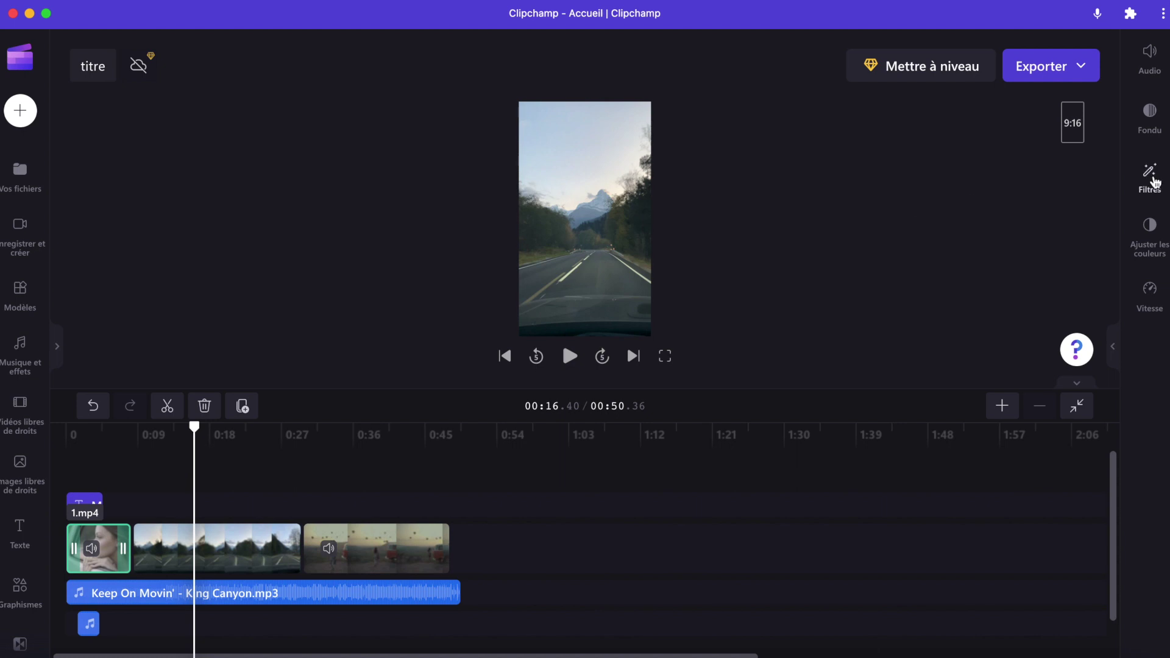
left_click(1153, 181)
scroll(1072, 476, "down", 10)
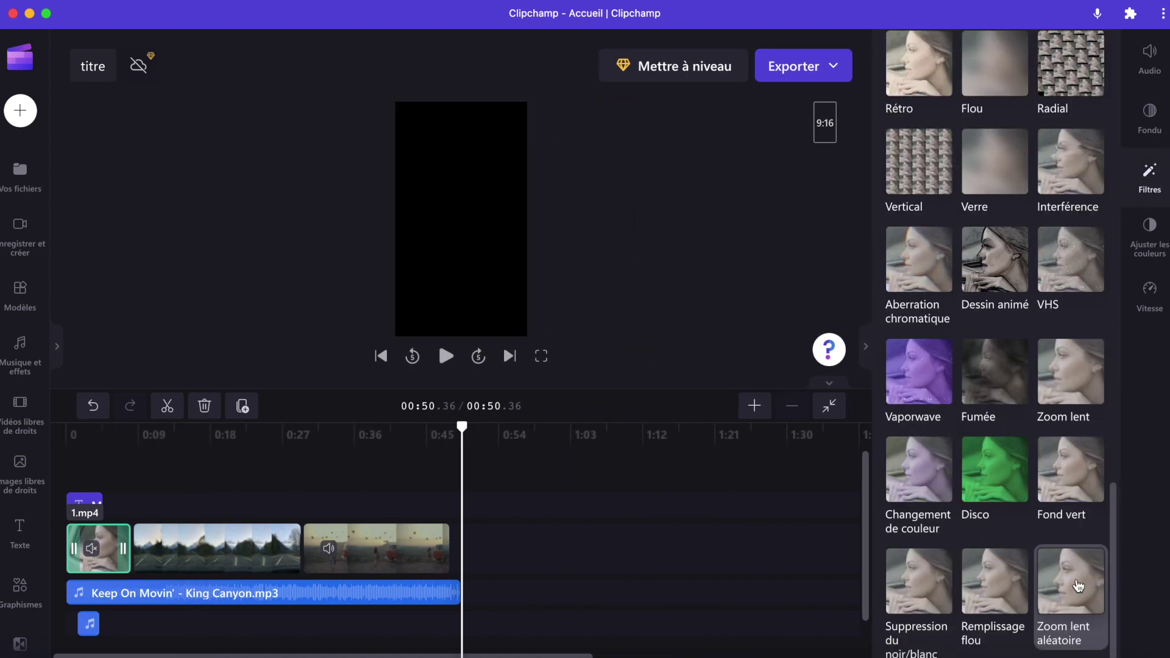
left_click(1078, 583)
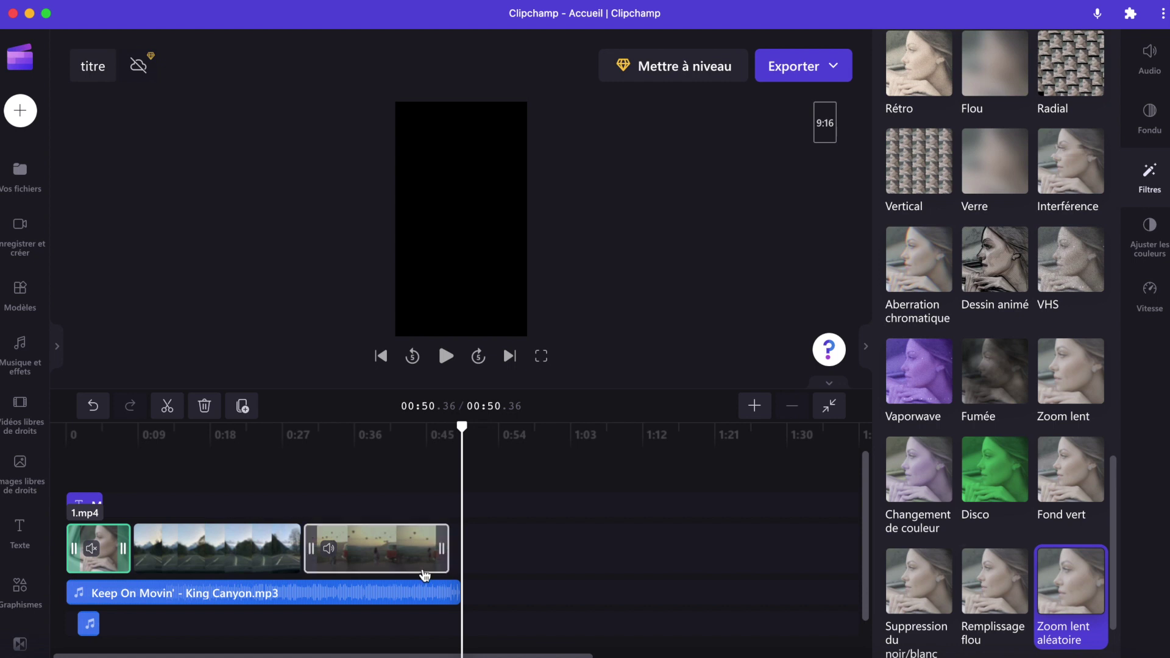
left_click(75, 432)
key("space")
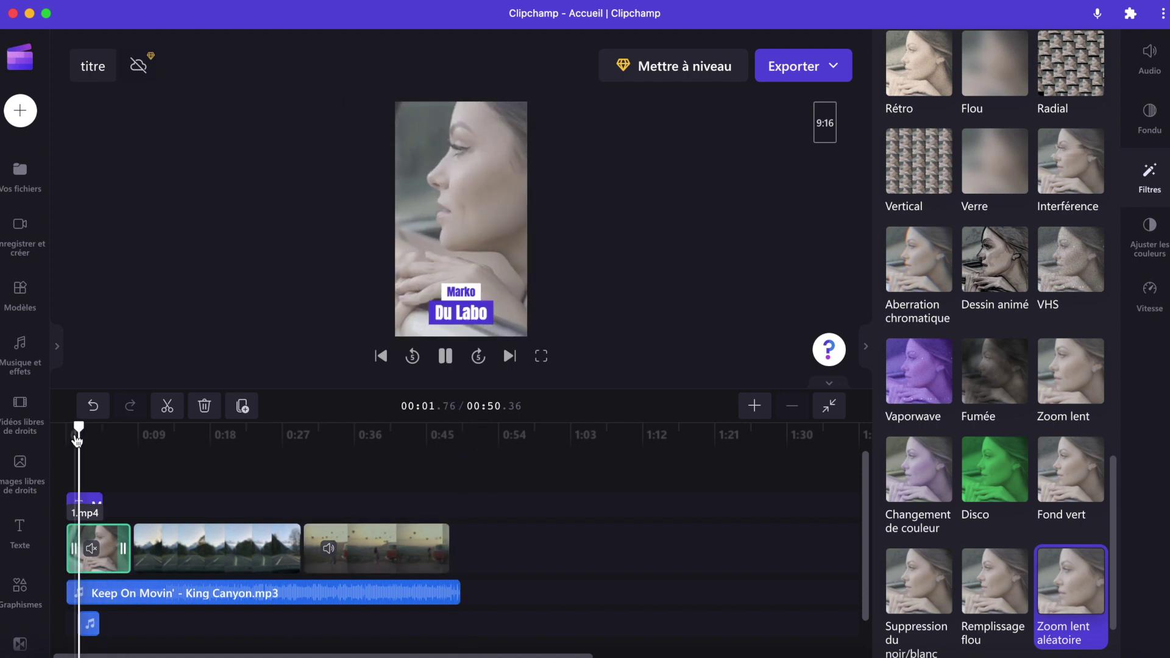
key("space")
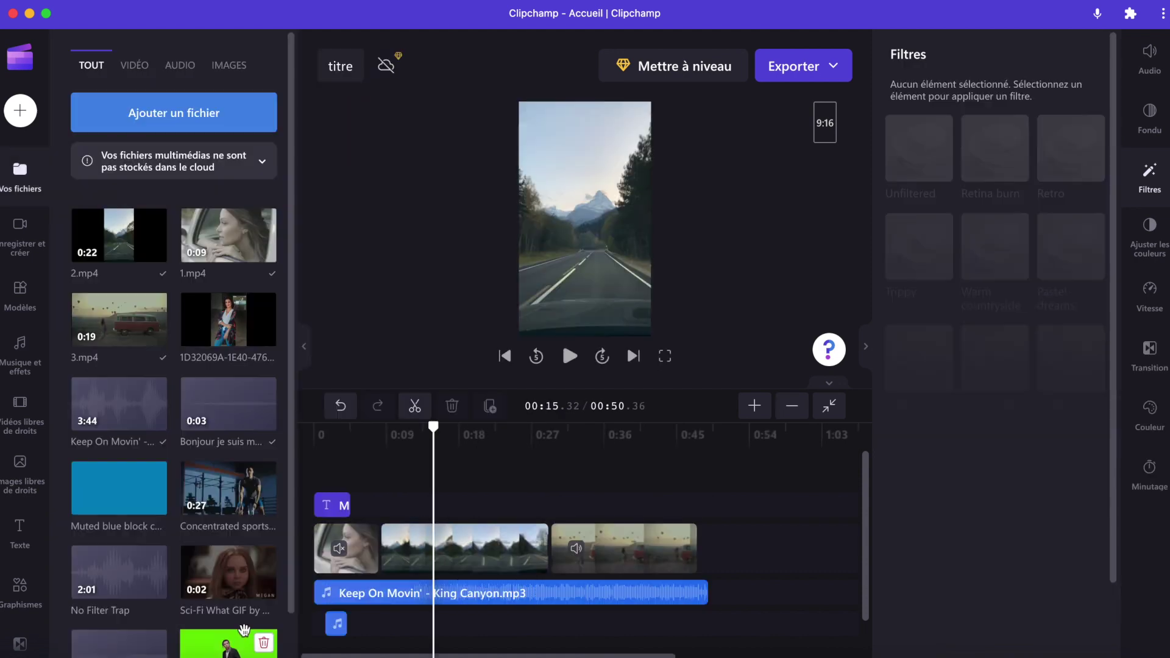
Add fond vert john.mp4 on a track above the second clip's start, enlarge it, and place it over the frame's lower part
left_click_drag(229, 643, 403, 514)
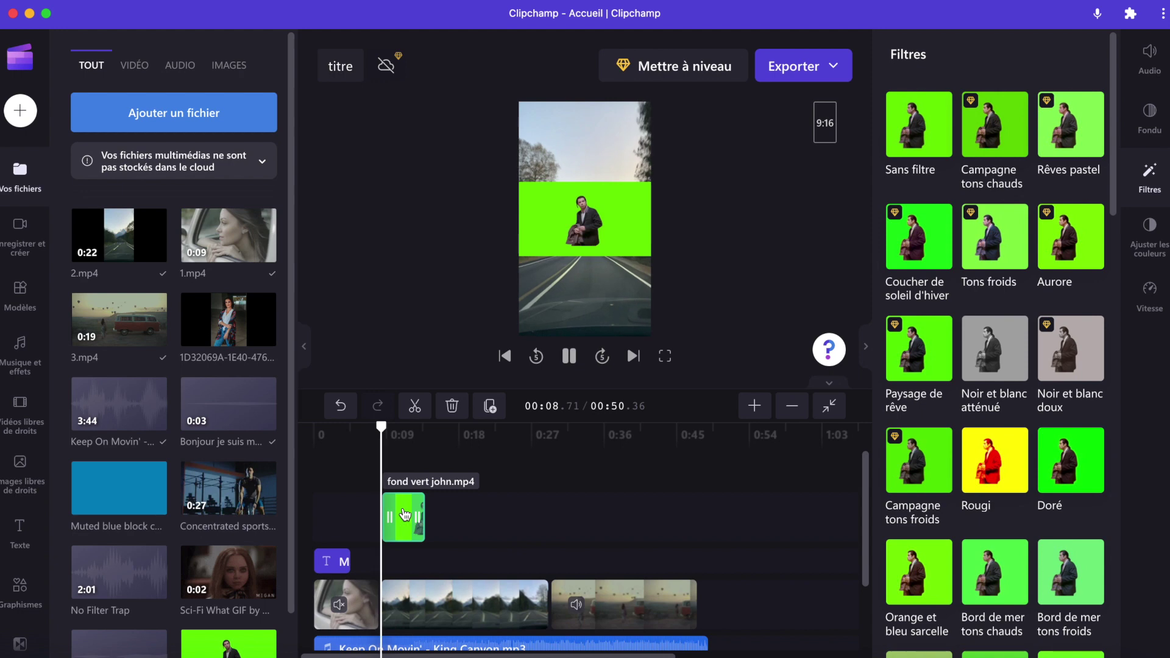
key("space")
left_click_drag(650, 256, 839, 362)
left_click_drag(707, 333, 652, 339)
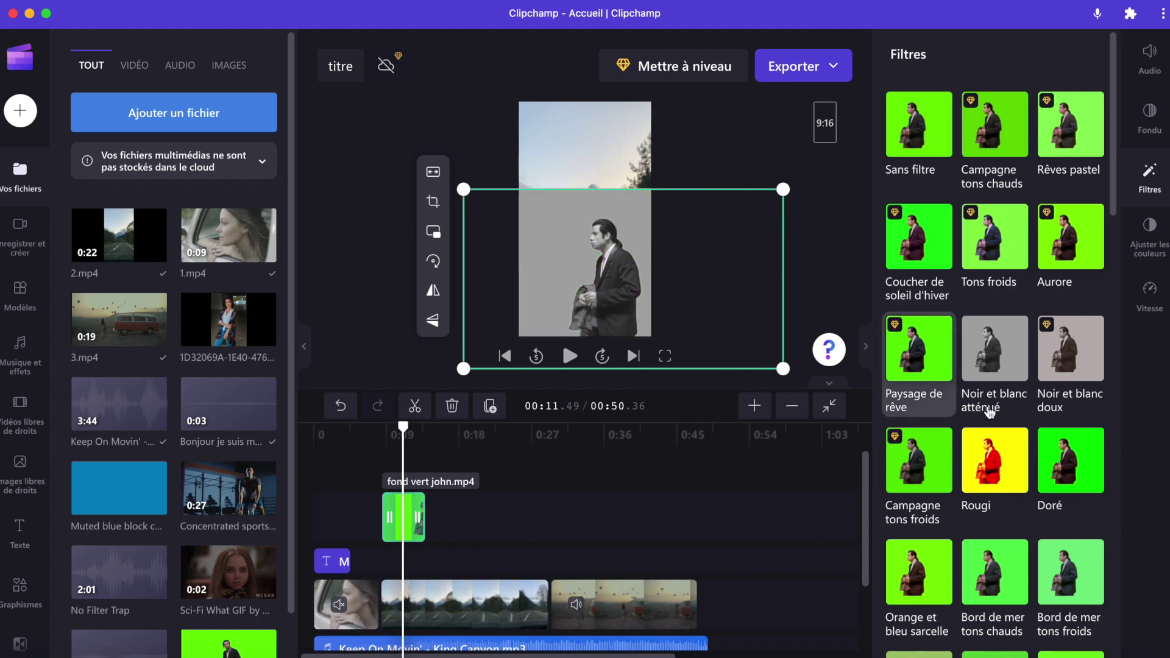
Apply the Fond vert filter to the overlay clip and raise its Seuil d'écran slightly, keeping Vert as the screen colour
scroll(1044, 369, "down", 8)
scroll(1060, 463, "down", 5)
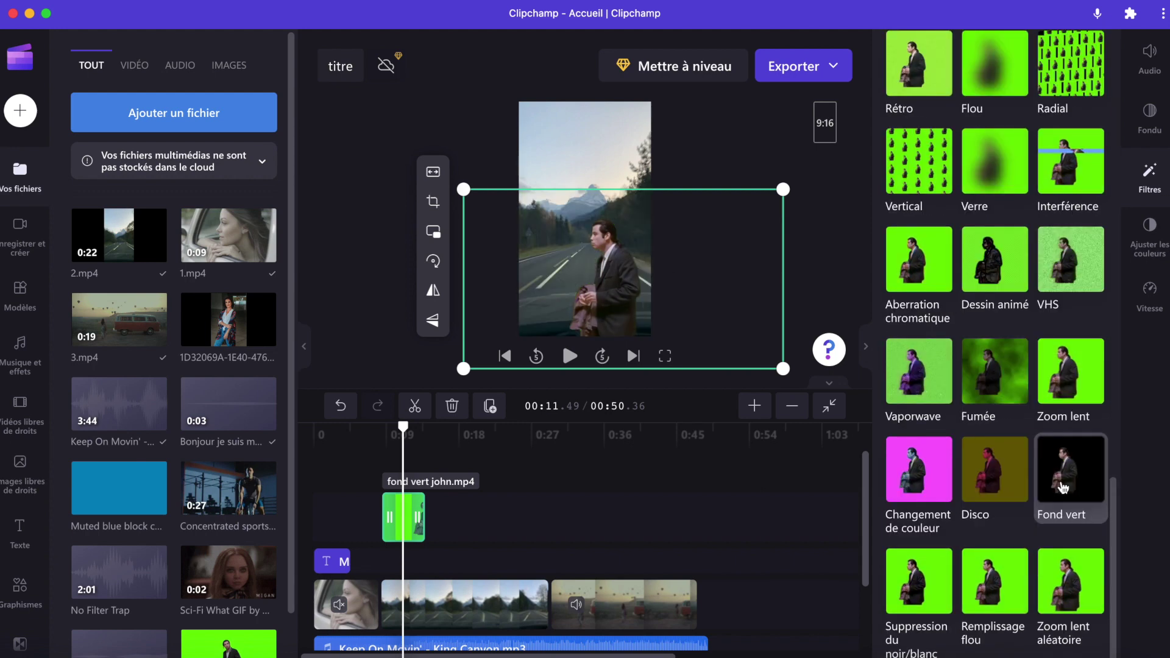
left_click(1064, 483)
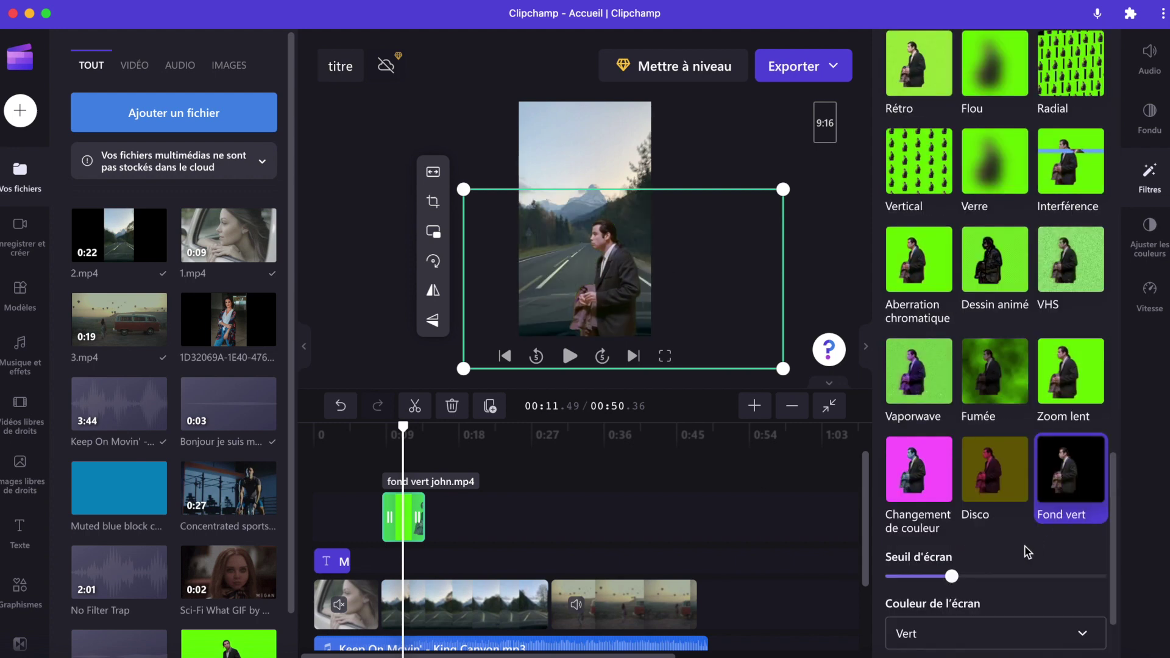
scroll(1029, 552, "down", 2)
left_click_drag(951, 451, 976, 475)
left_click(972, 508)
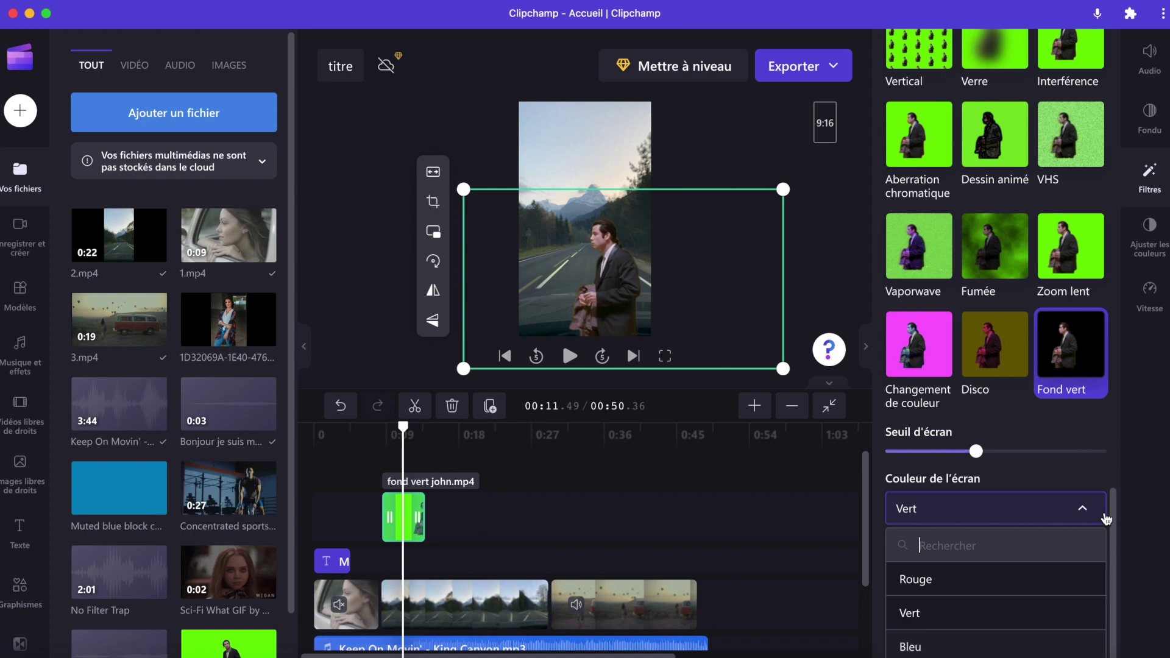
left_click(1085, 515)
Play the section containing the green-screen overlay, starting just before it appears
left_click(373, 479)
key("space")
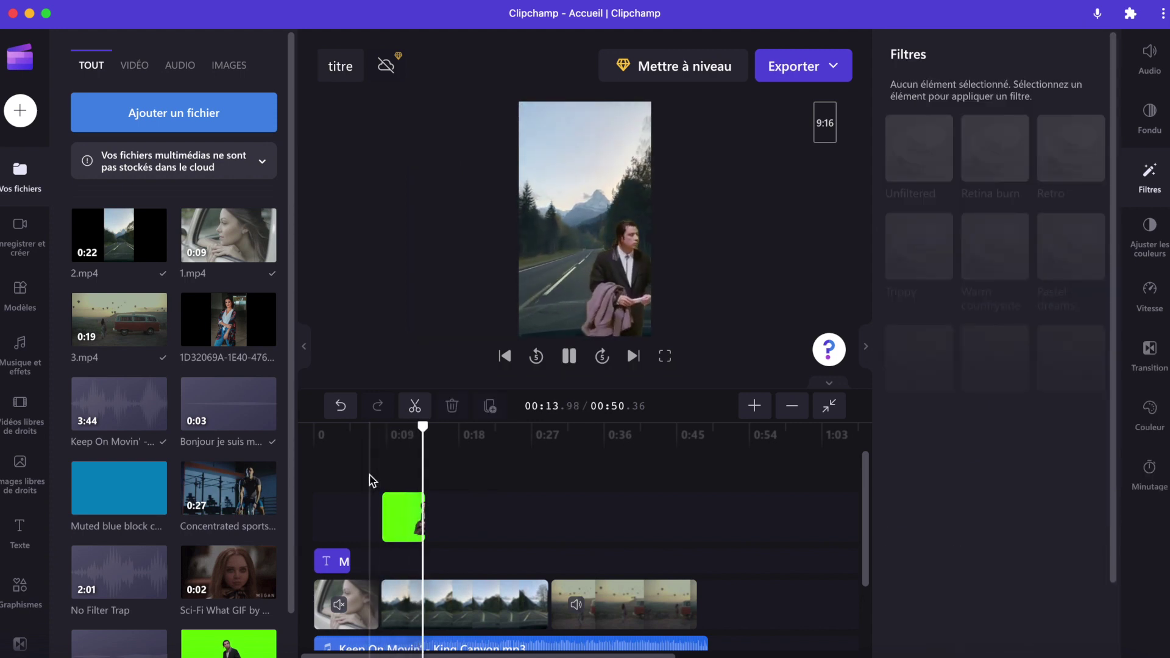
key("space")
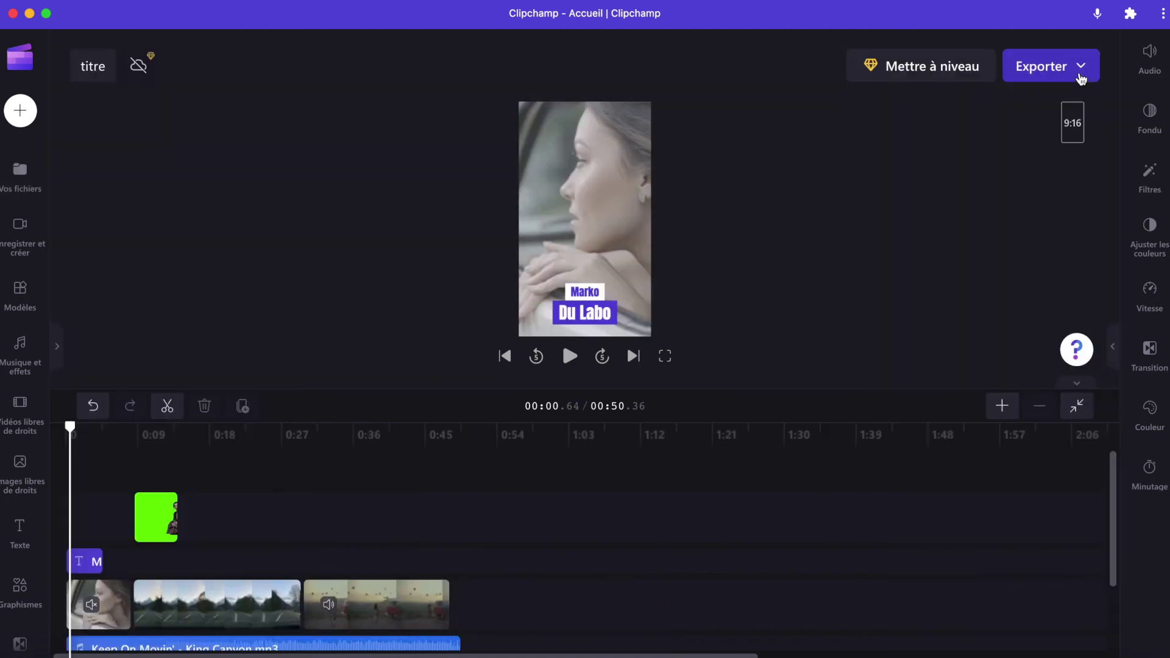
Export the video in 1080p and look through the available saving and sharing destinations
left_click(1080, 78)
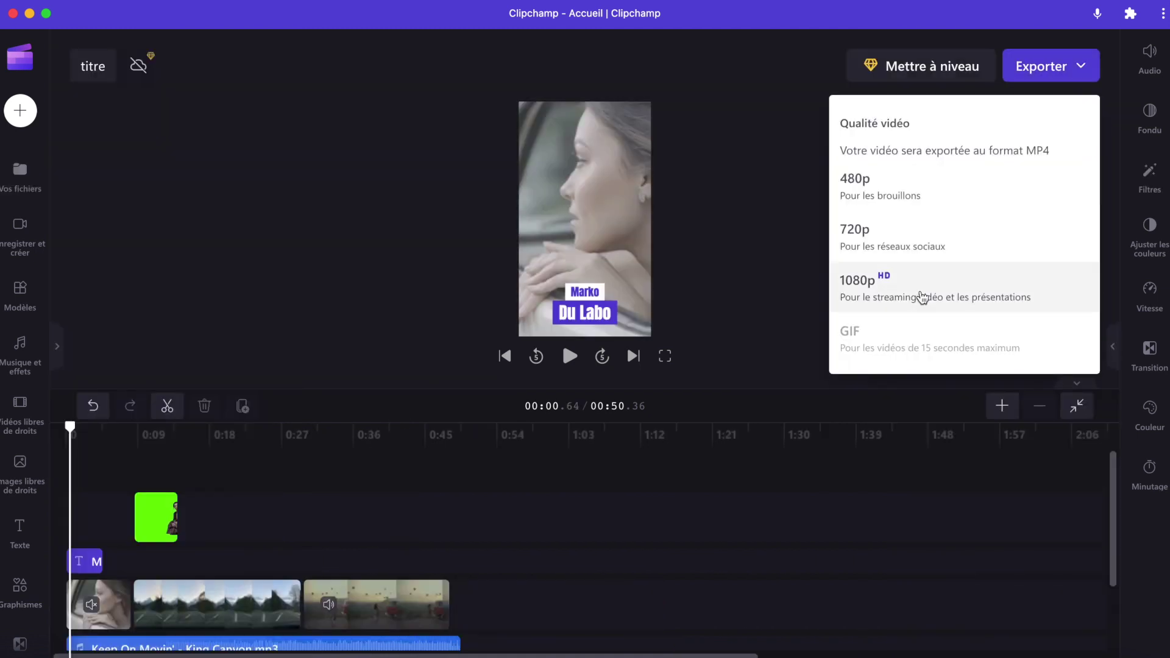
left_click(922, 297)
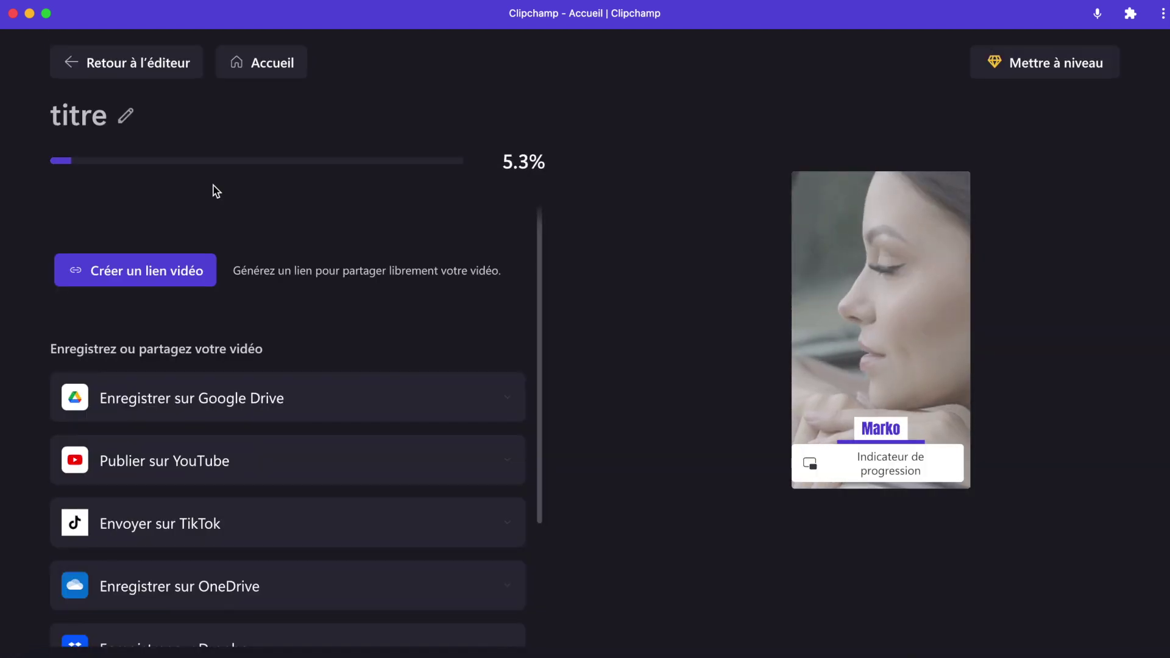
scroll(395, 260, "down", 3)
scroll(395, 264, "down", 1)
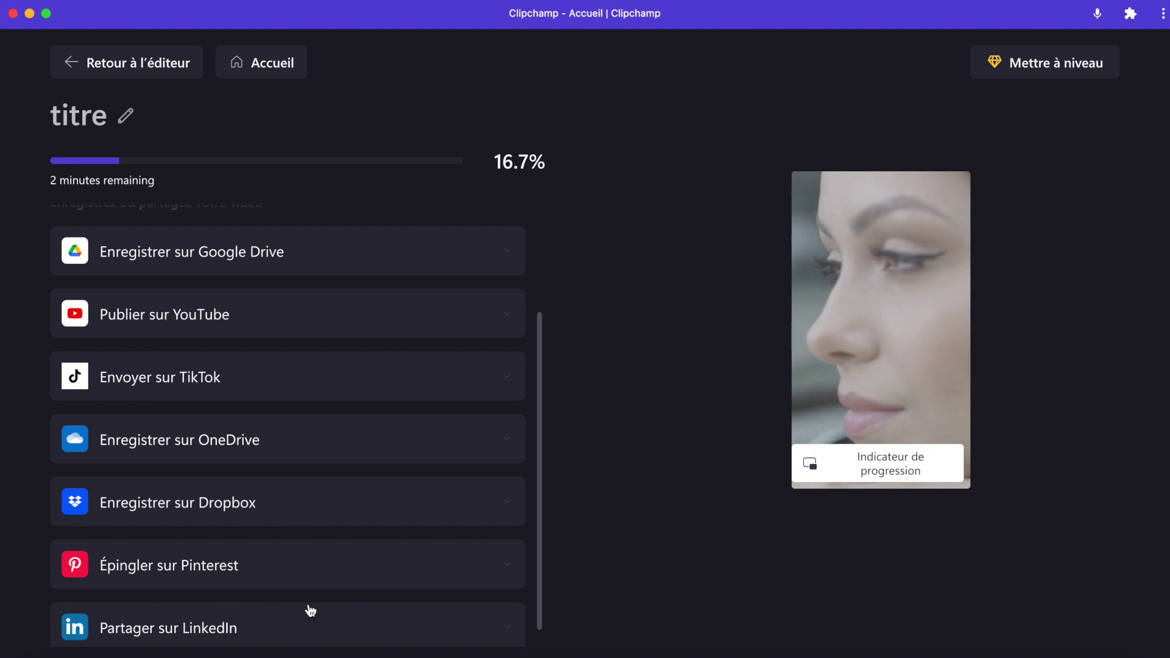
scroll(166, 273, "up", 3)
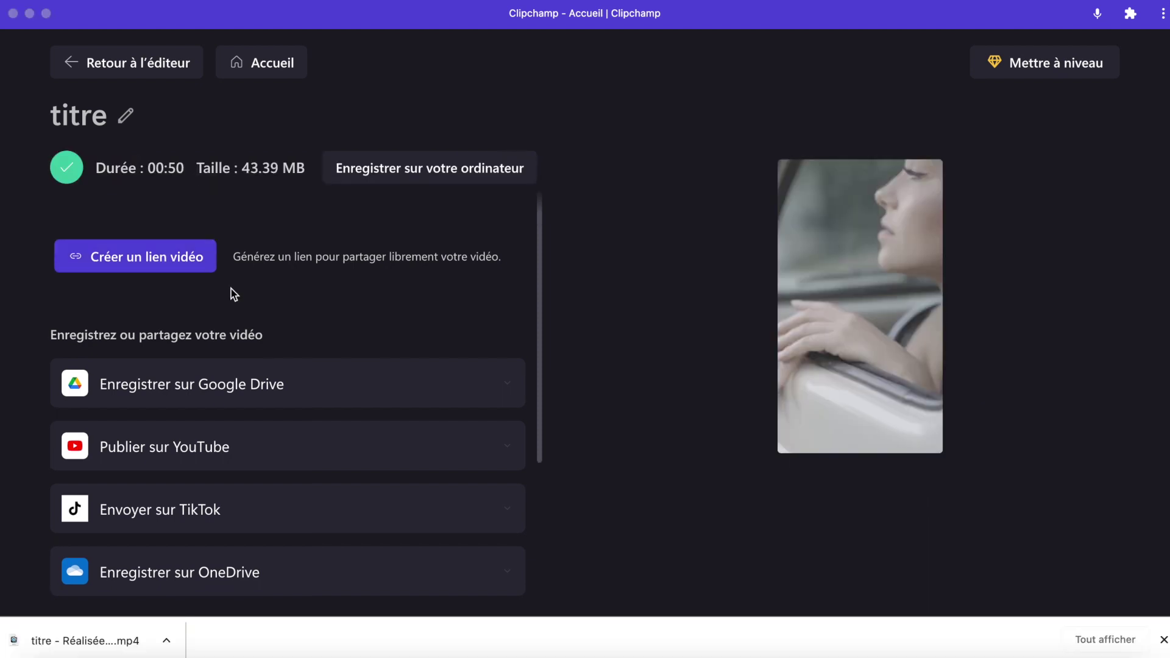
Open the exported MP4 file in the video player
left_click(128, 643)
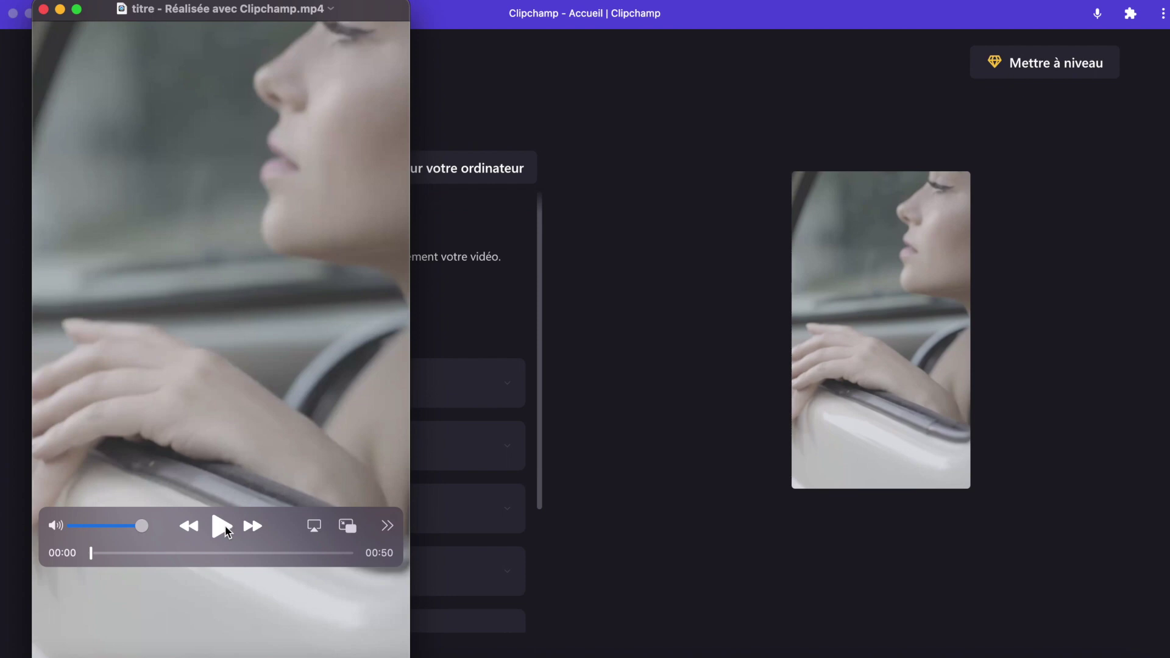